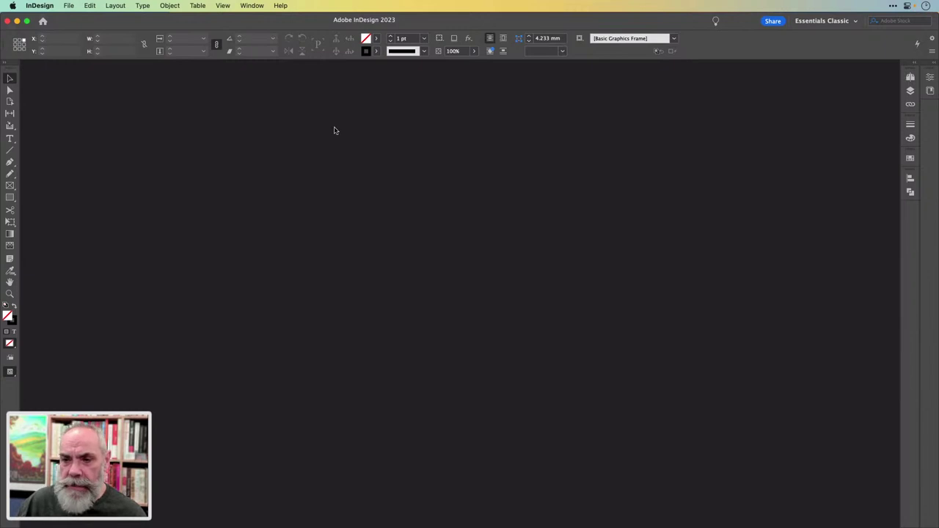
# - Start a new print document and set its number of pages to 5
pyautogui.press('super+n')
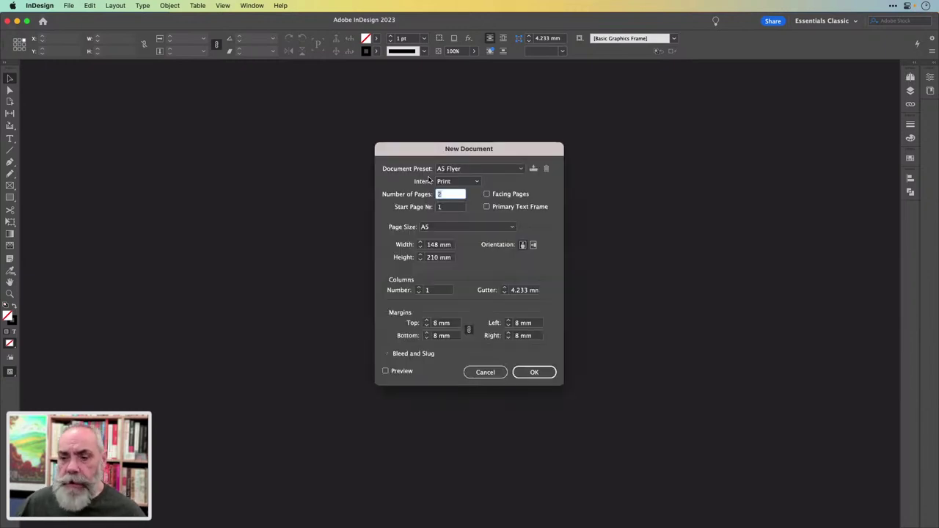
pyautogui.moveTo(440, 150); pyautogui.dragTo(396, 111)
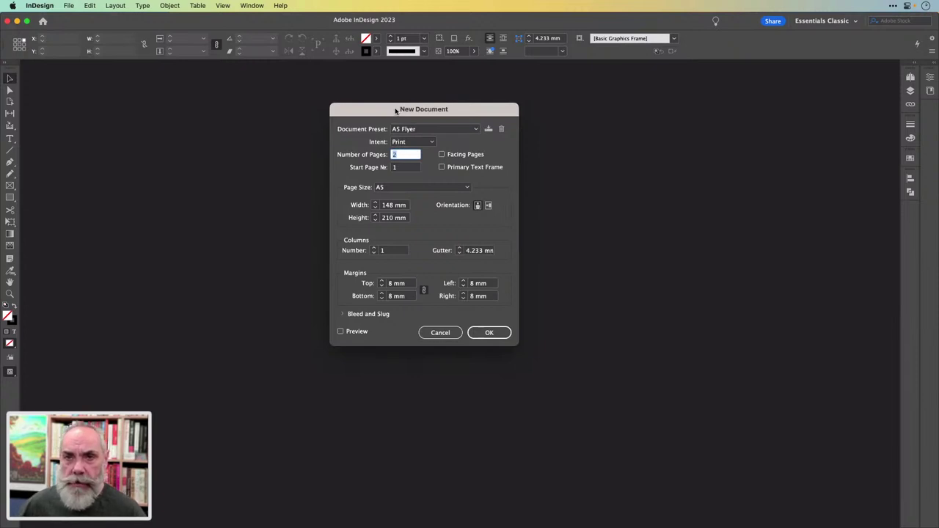
pyautogui.moveTo(400, 110); pyautogui.dragTo(387, 101)
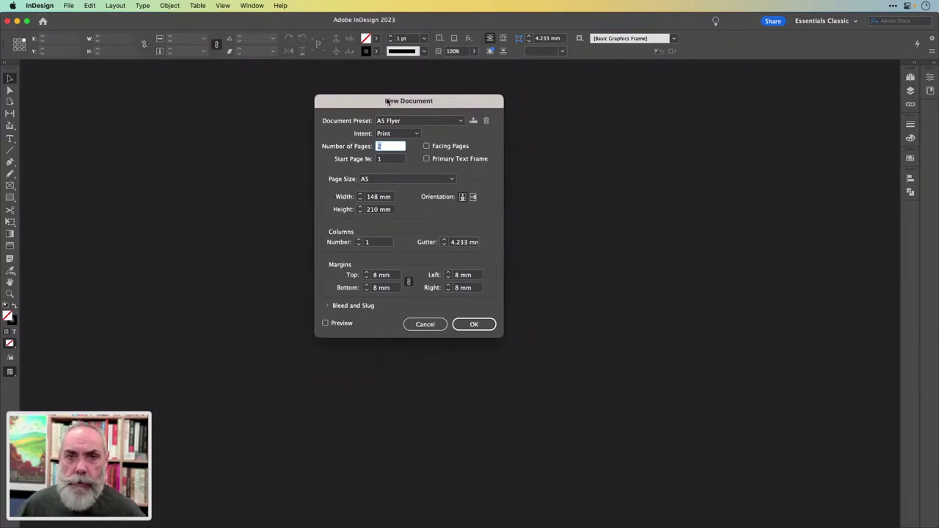
pyautogui.moveTo(371, 102); pyautogui.dragTo(383, 93)
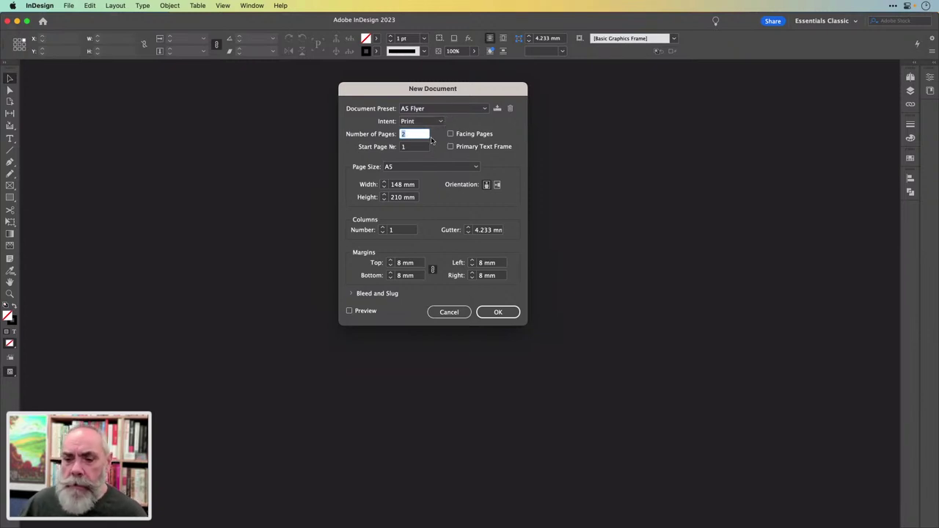
pyautogui.write('5')
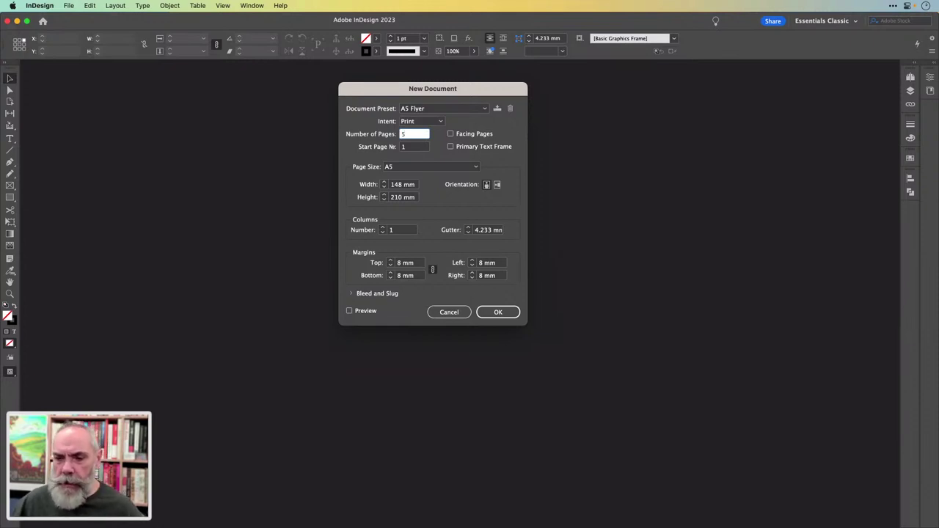
# - Set the new document's page width to 6.5 in and its height to 9.5
pyautogui.click(415, 185)
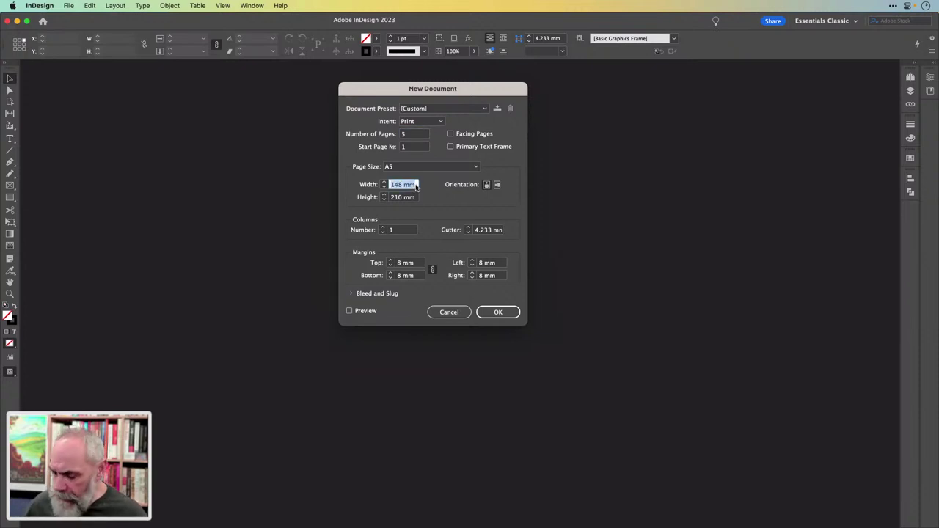
pyautogui.write('6.5')
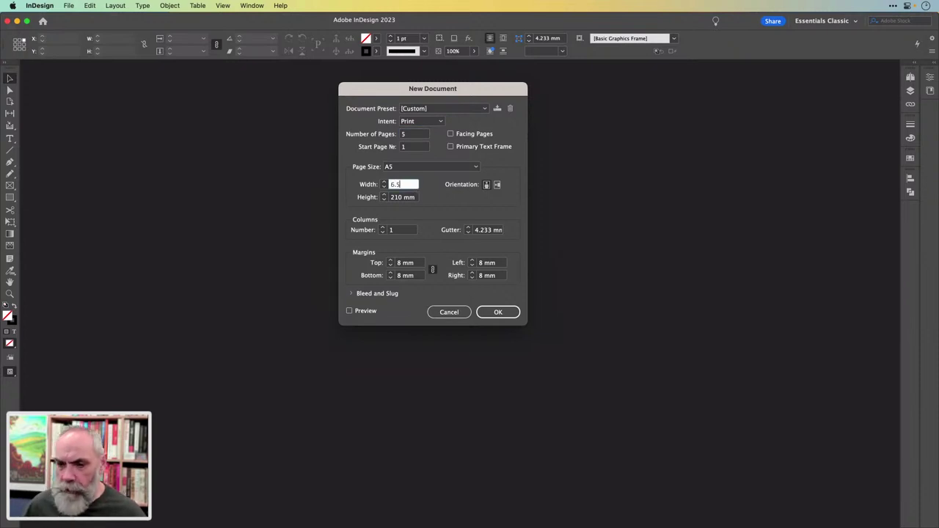
pyautogui.write('in')
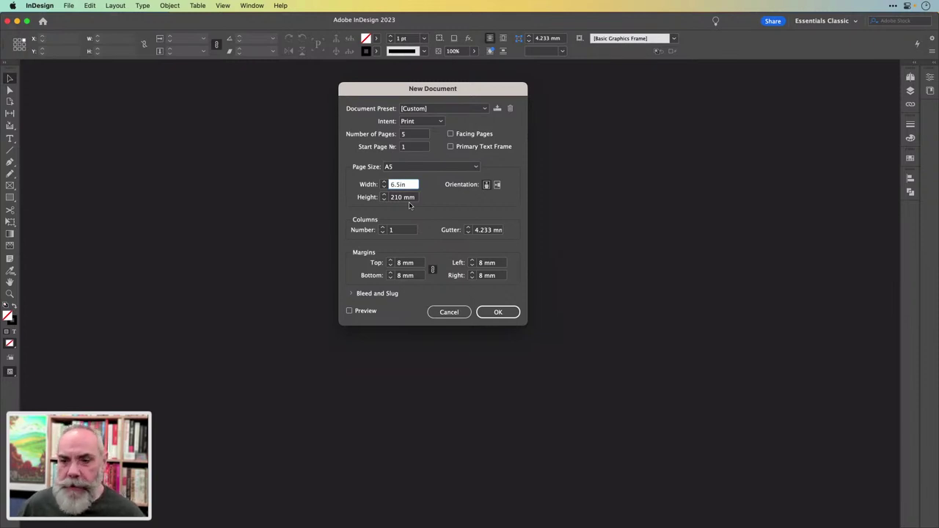
pyautogui.press('Tab')
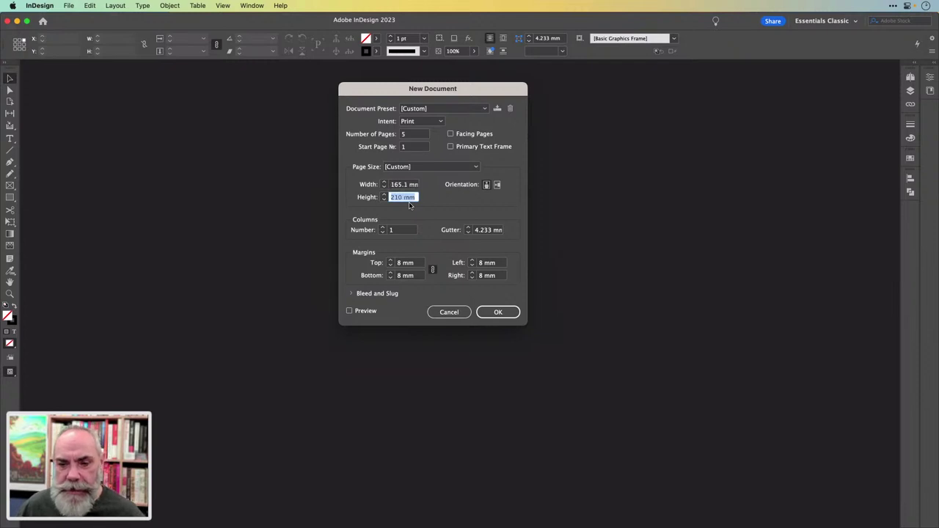
pyautogui.write('9')
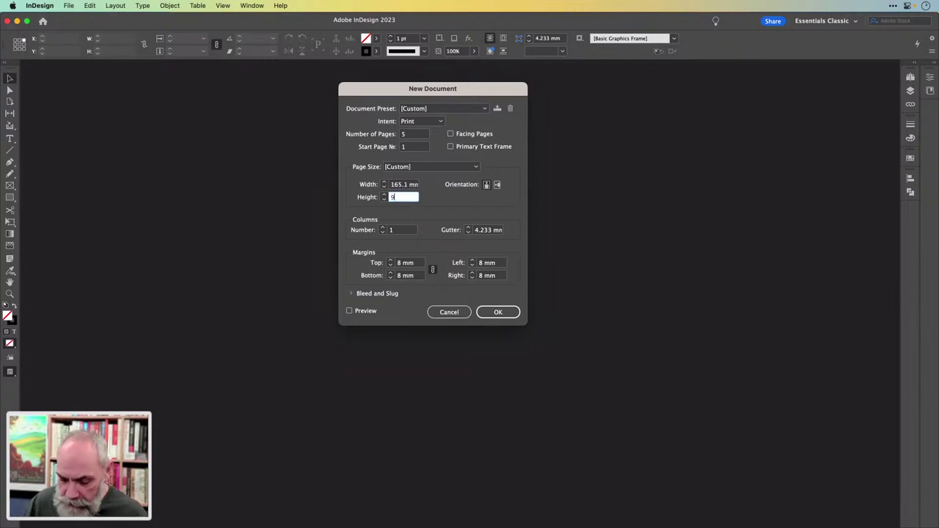
pyautogui.write('.5')
pyautogui.press('Tab')
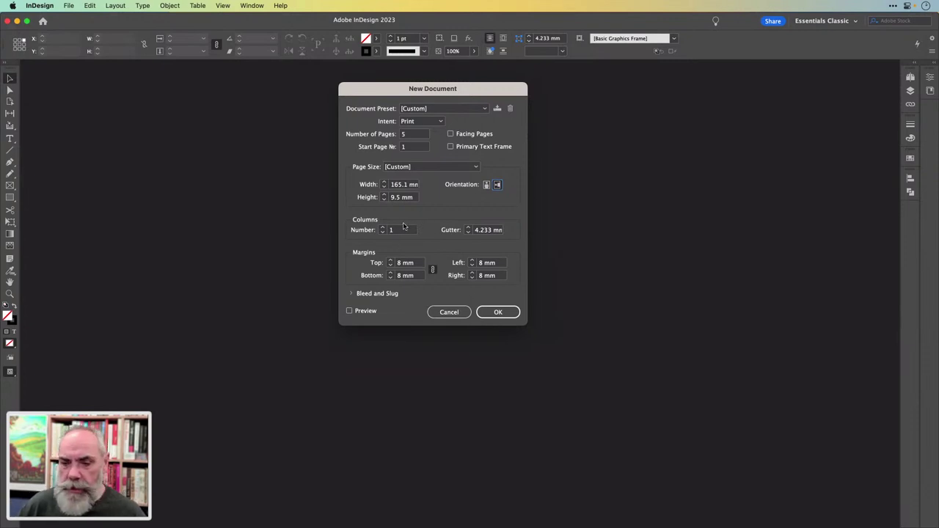
# - Set all four page margins to 5 mm and show the bleed and slug settings
pyautogui.tripleClick(413, 264)
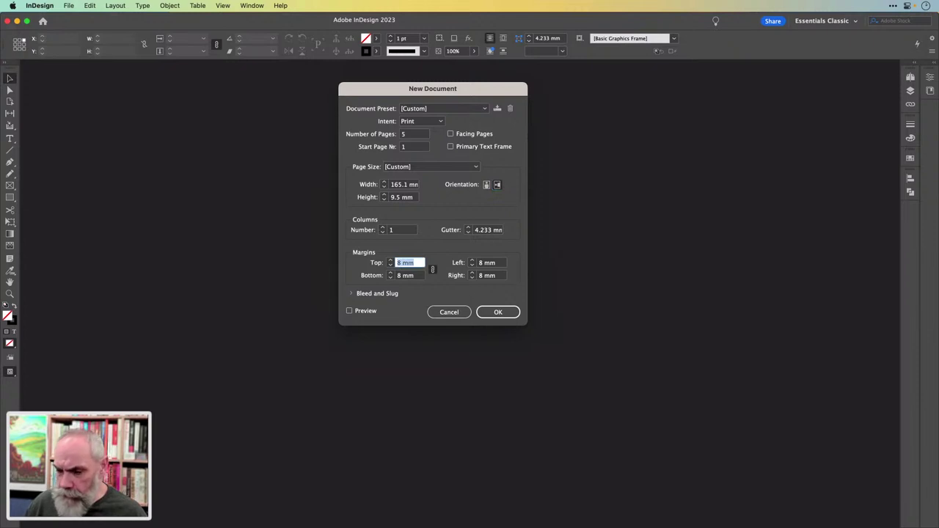
pyautogui.write('5')
pyautogui.press('Tab')
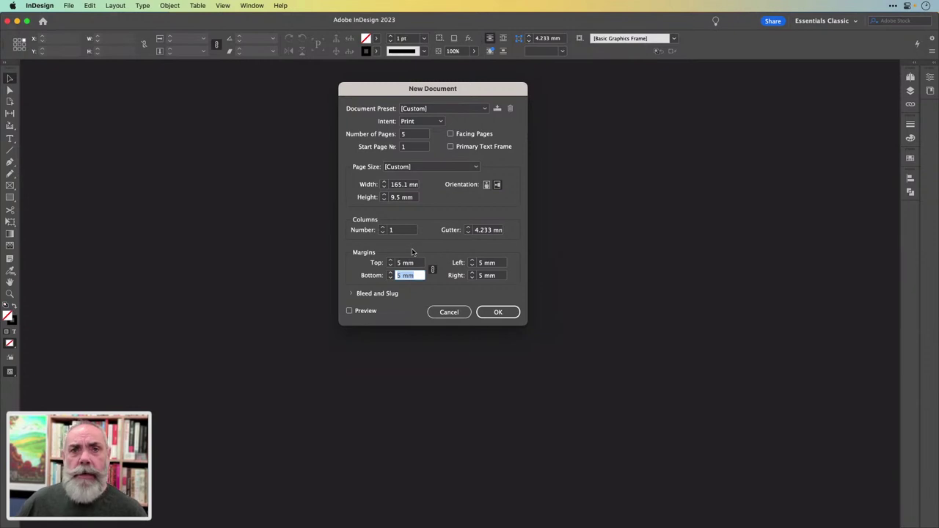
pyautogui.click(352, 293)
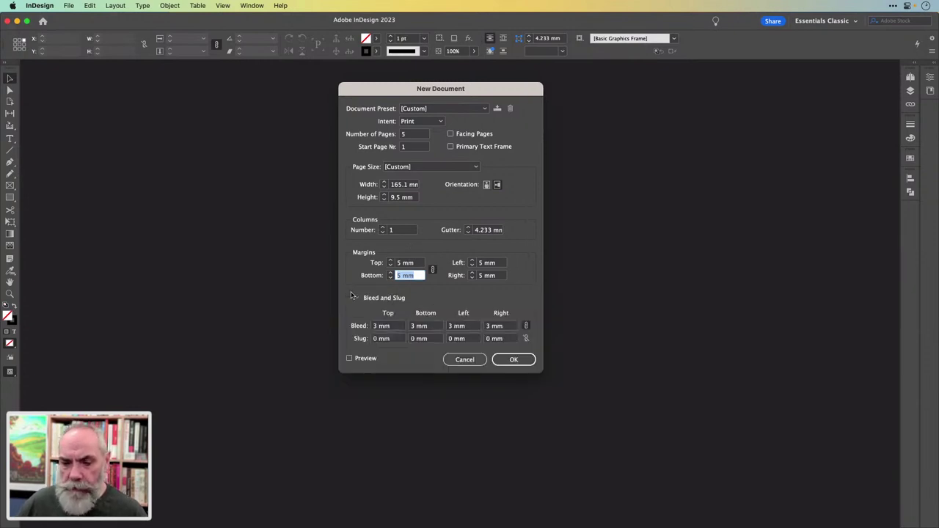
pyautogui.click(393, 327)
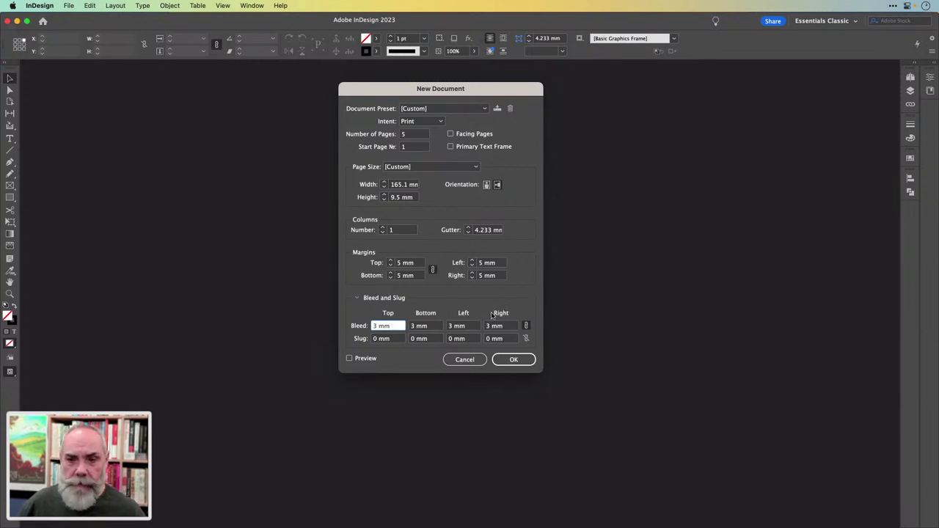
# - Set the page height to 9.5 in and create the document
pyautogui.click(513, 360)
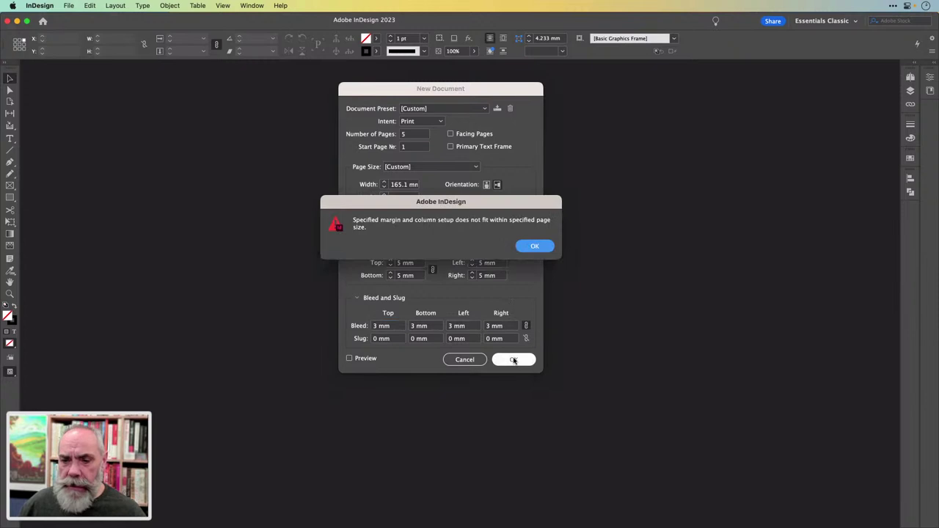
pyautogui.click(535, 248)
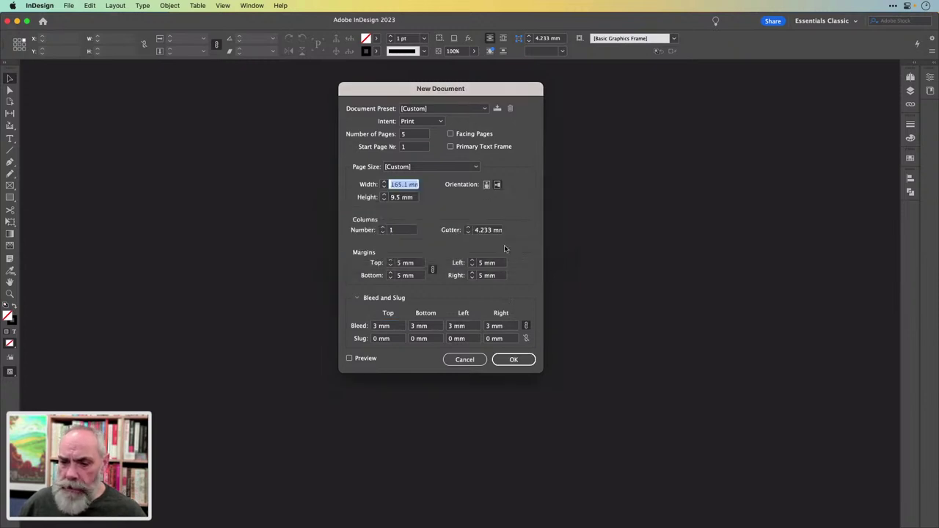
pyautogui.click(416, 199)
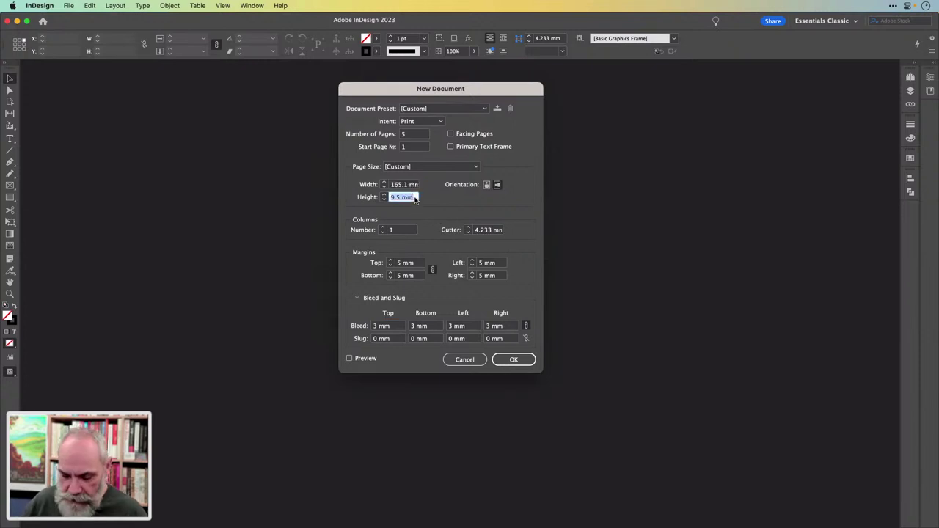
pyautogui.write('9.5 in')
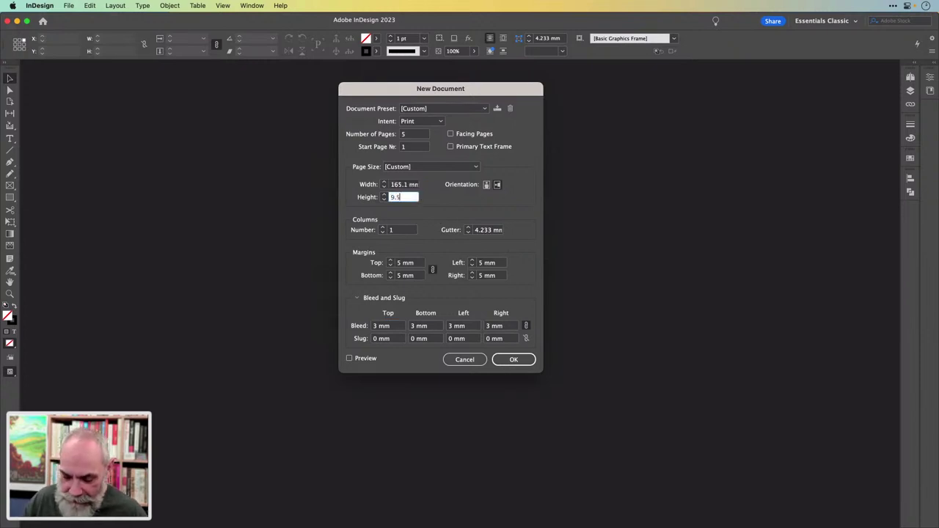
pyautogui.press('Tab')
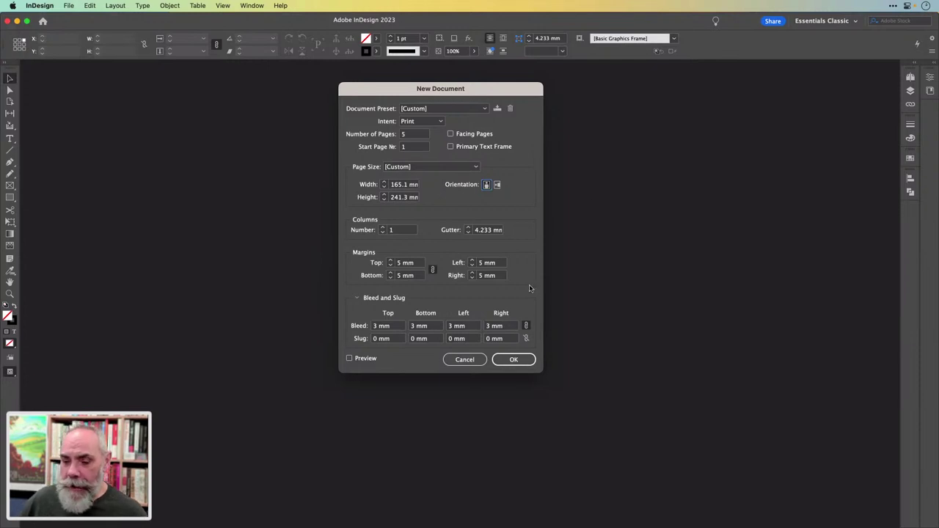
pyautogui.click(511, 359)
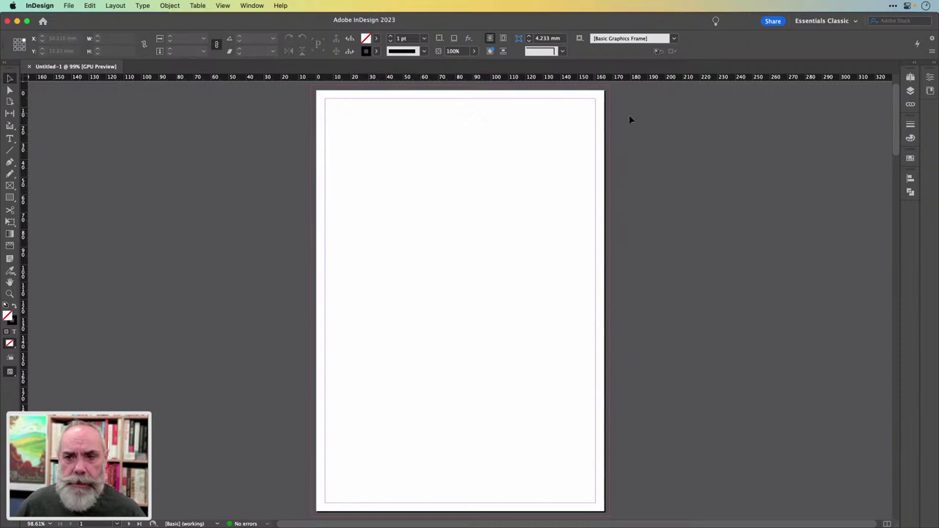
# - Turn off Allow Document Pages to Shuffle and arrange all five pages side by side in one spread
pyautogui.click(911, 77)
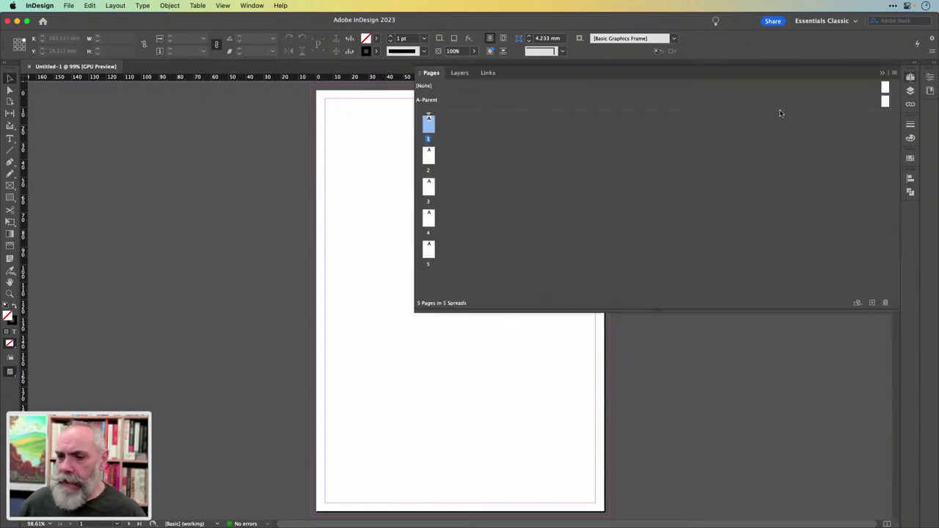
pyautogui.click(895, 73)
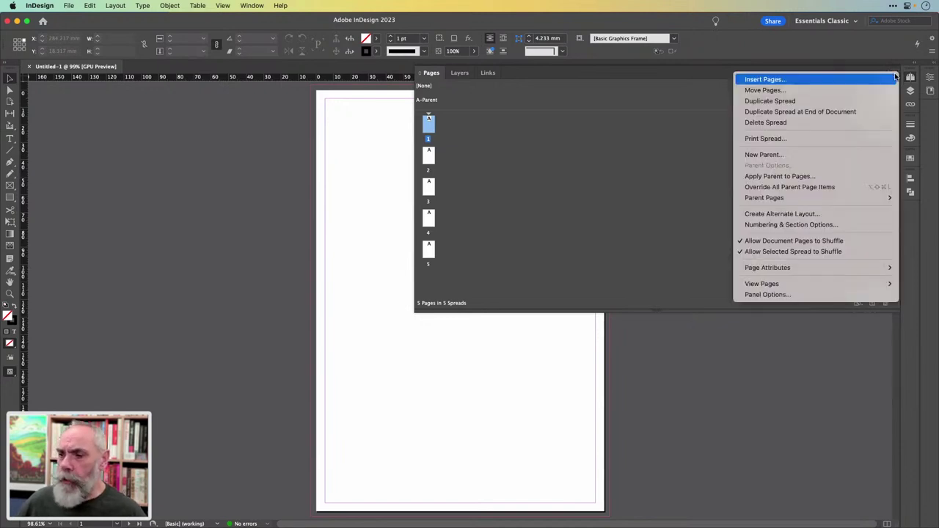
pyautogui.click(860, 242)
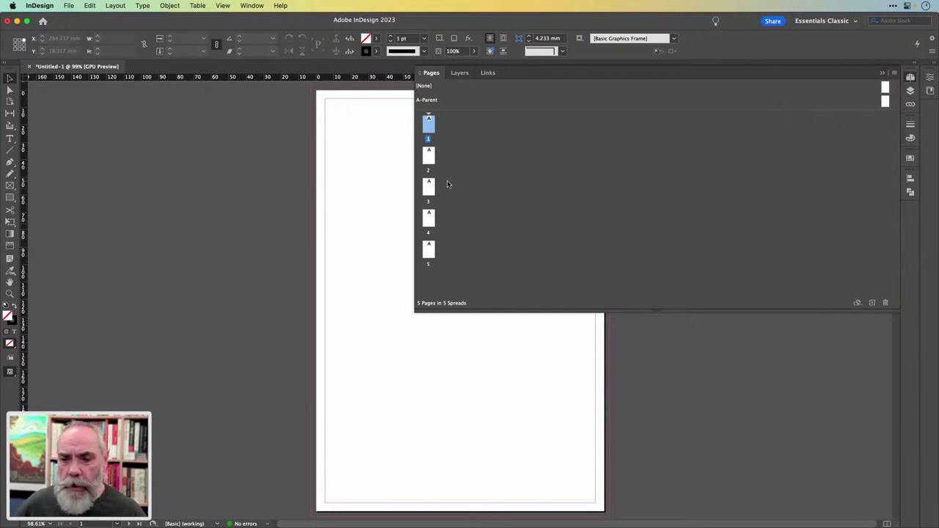
pyautogui.moveTo(429, 155); pyautogui.dragTo(468, 129)
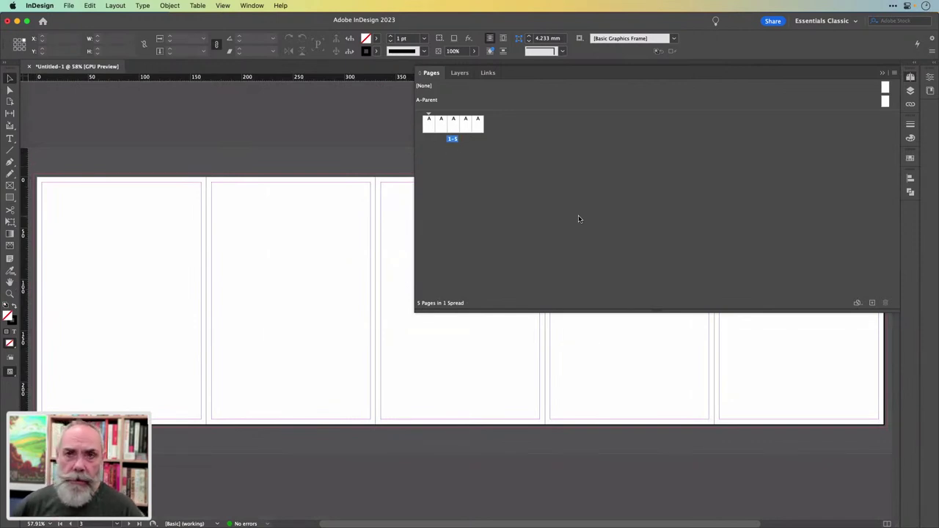
# - Set the width of the spread's first and last pages to 4 in with the Page tool, and deselect them
pyautogui.click(429, 125)
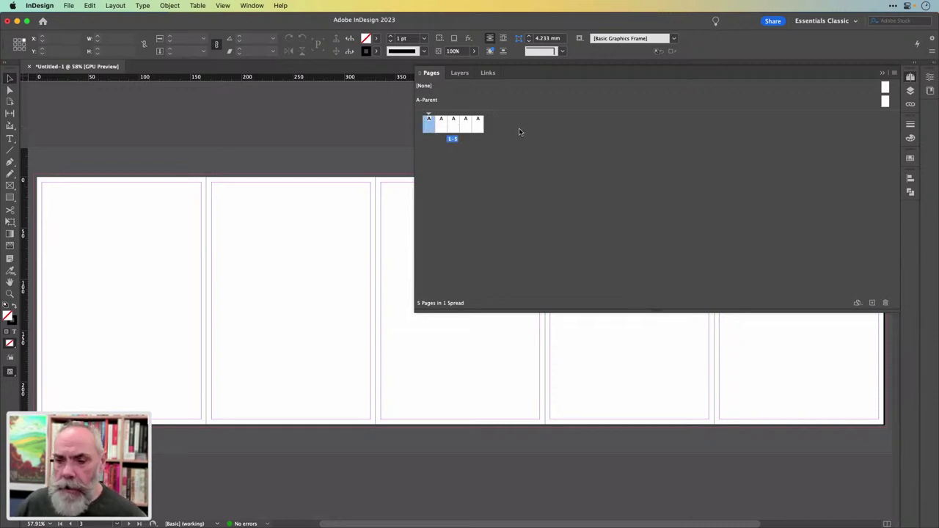
pyautogui.click(432, 128)
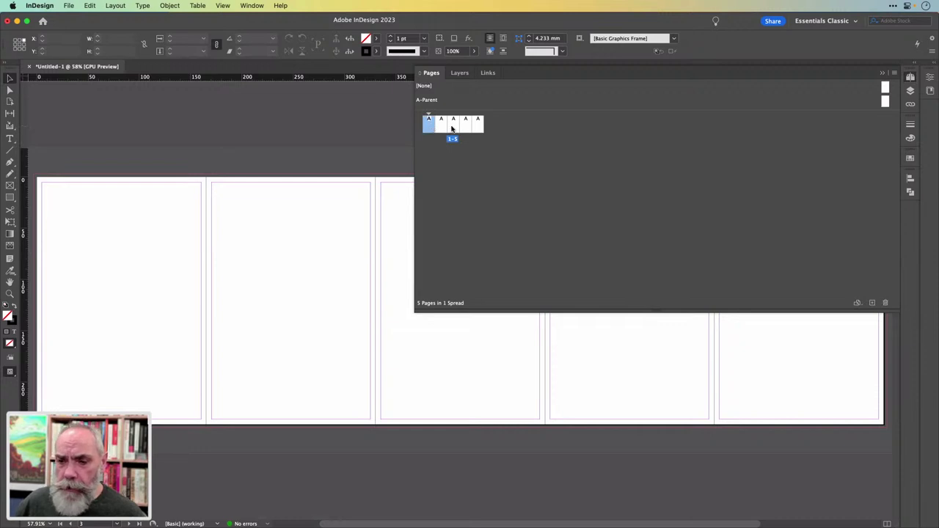
pyautogui.click(476, 125)
pyautogui.click(431, 126)
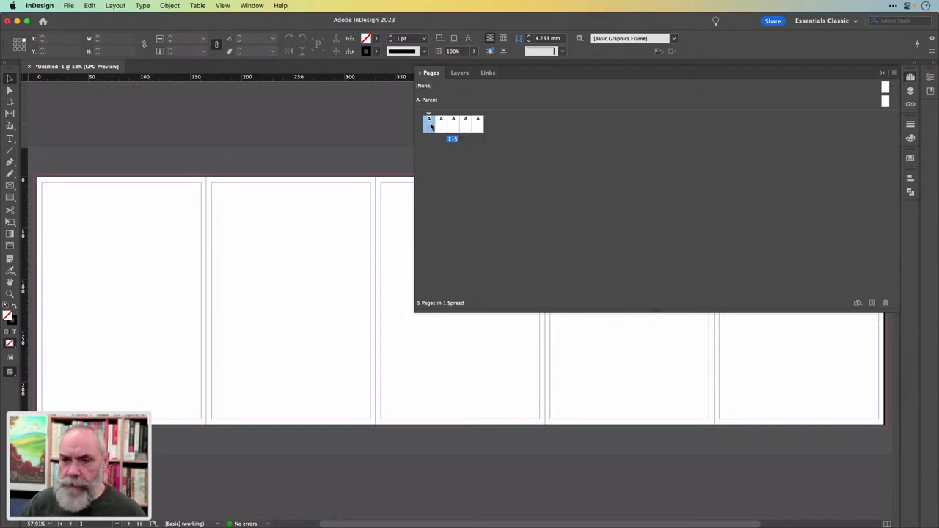
pyautogui.hotkey('shift', 'p')
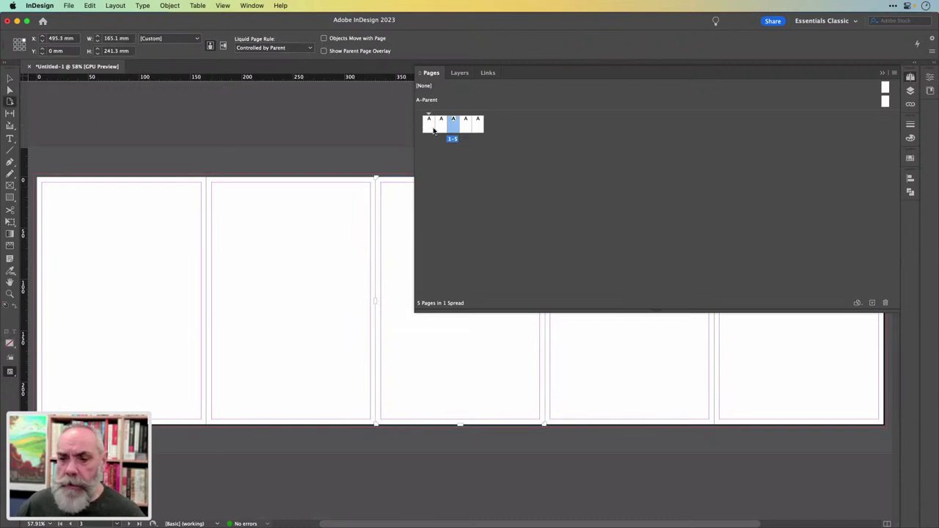
pyautogui.click(428, 127)
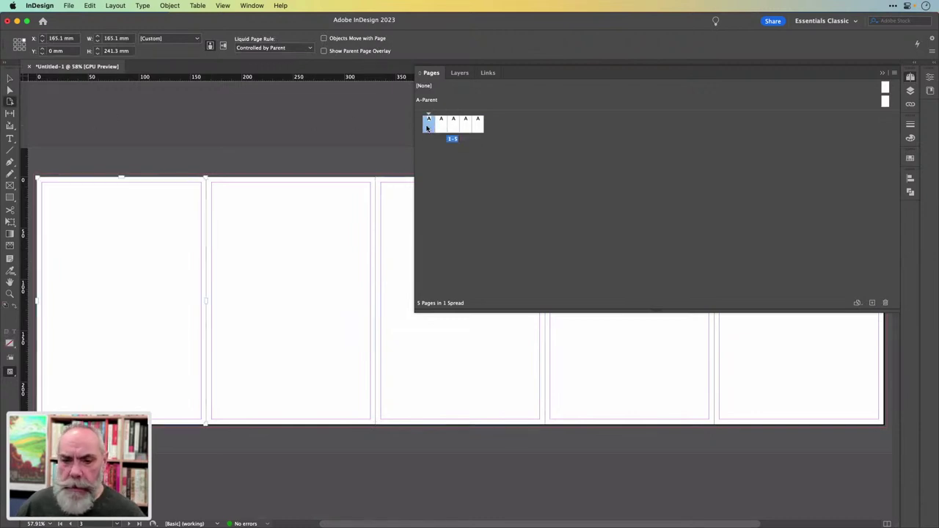
pyautogui.keyDown('super'); pyautogui.click(479, 125); pyautogui.keyUp('super')
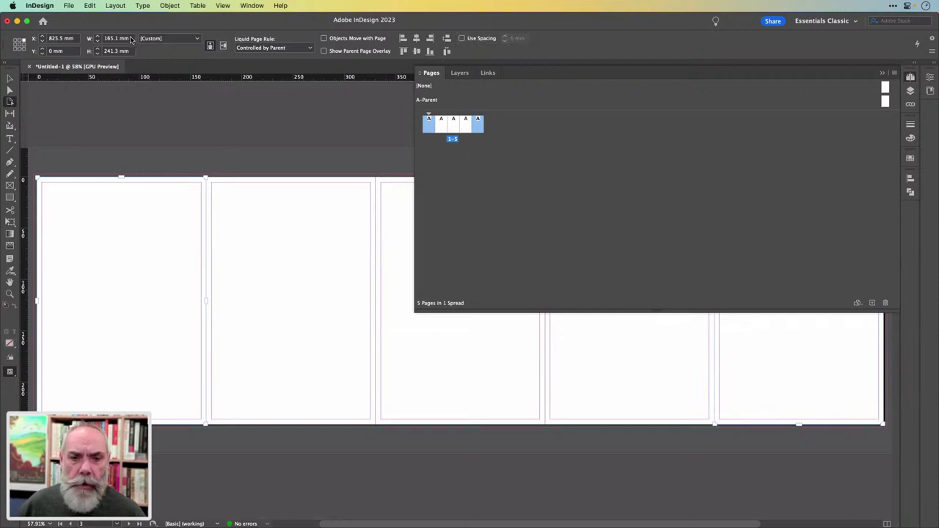
pyautogui.moveTo(130, 40); pyautogui.dragTo(103, 41)
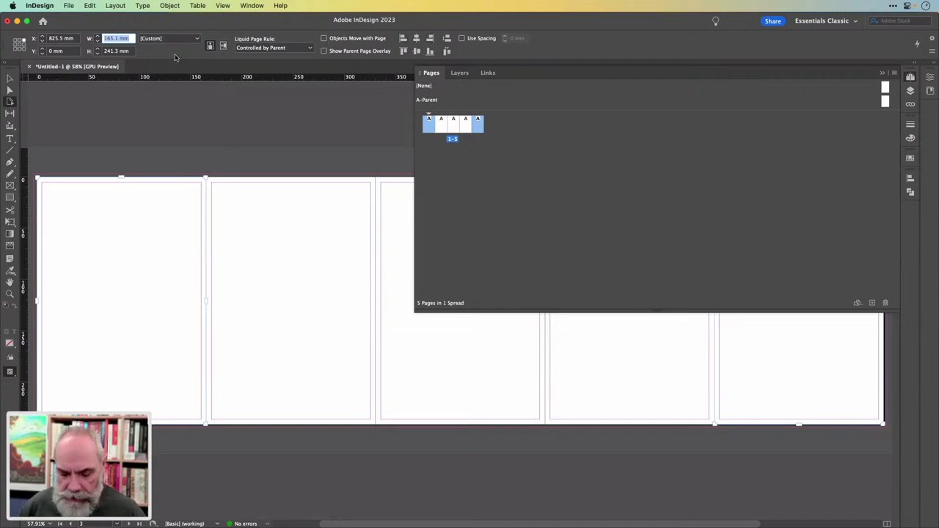
pyautogui.write('4')
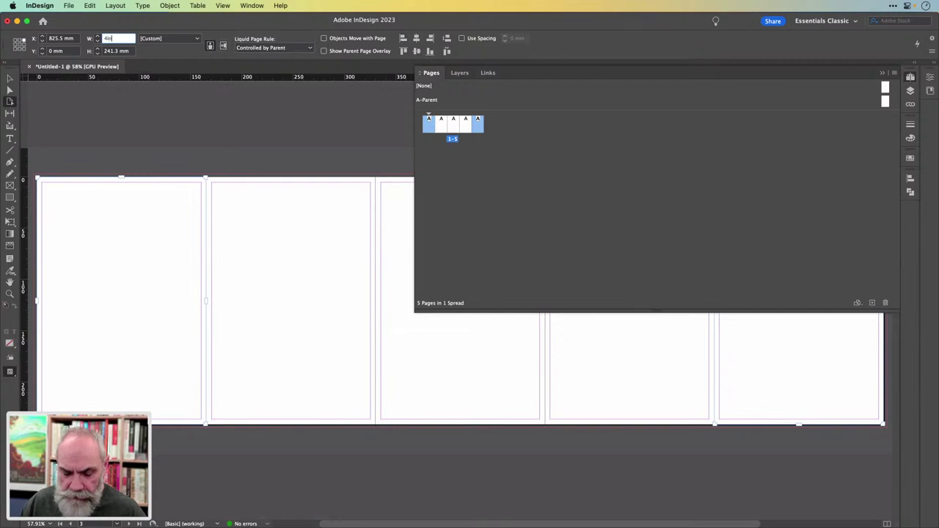
pyautogui.write('in')
pyautogui.press('Tab')
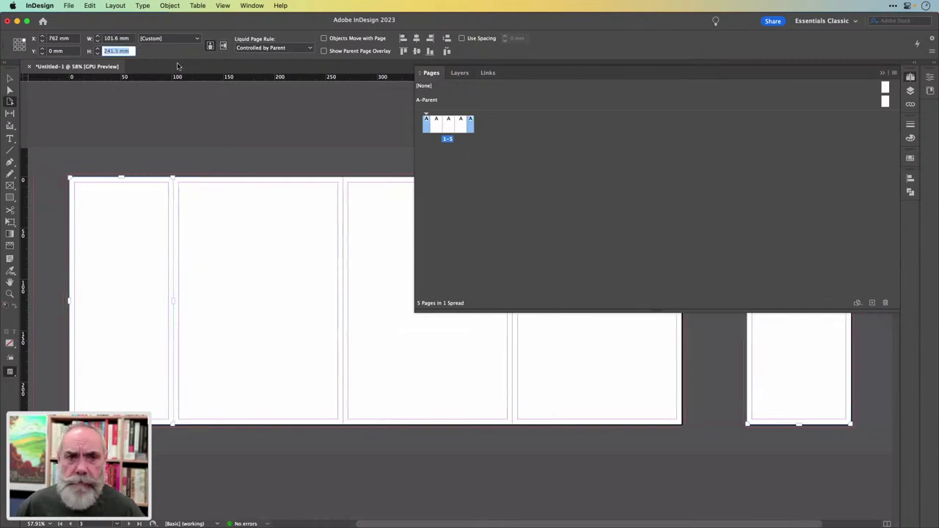
pyautogui.click(546, 181)
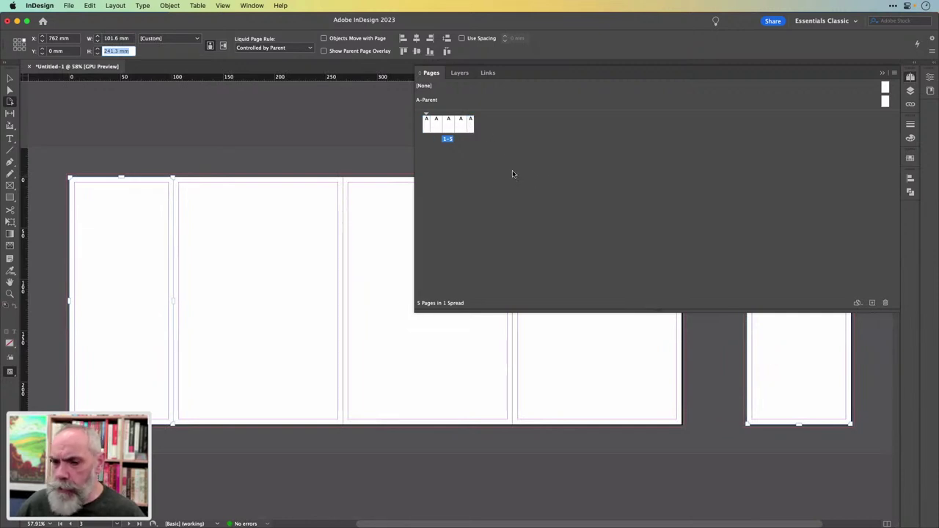
# - Move the last page against the fourth page to close the gap, and set the middle page's width to 1 in
pyautogui.click(471, 127)
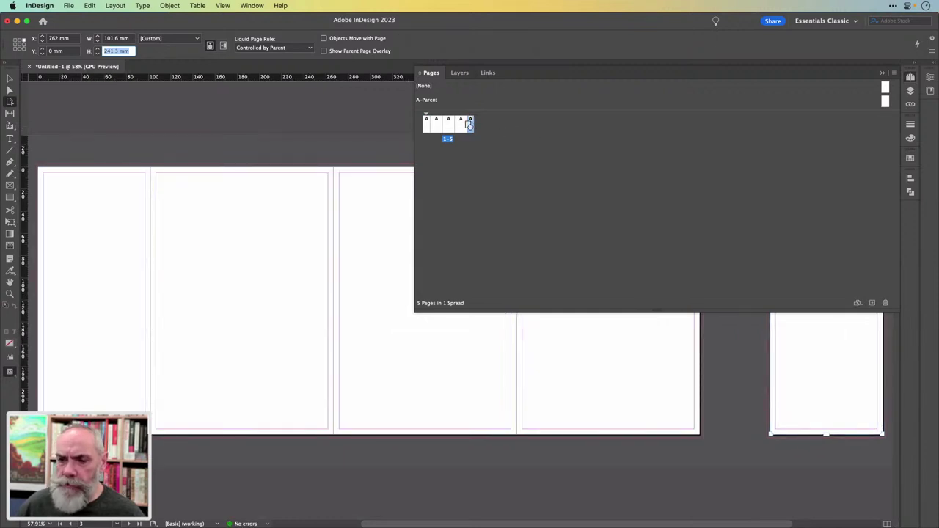
pyautogui.moveTo(470, 128); pyautogui.dragTo(456, 126)
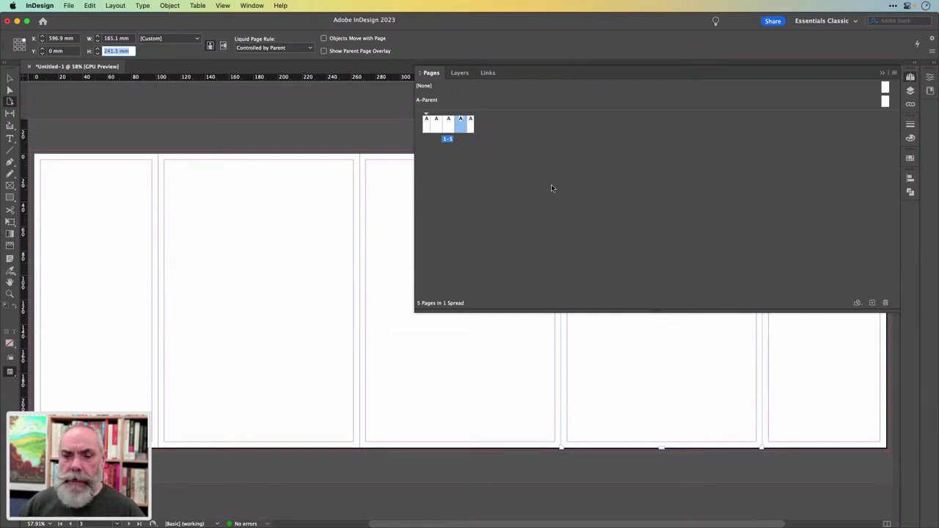
pyautogui.click(447, 126)
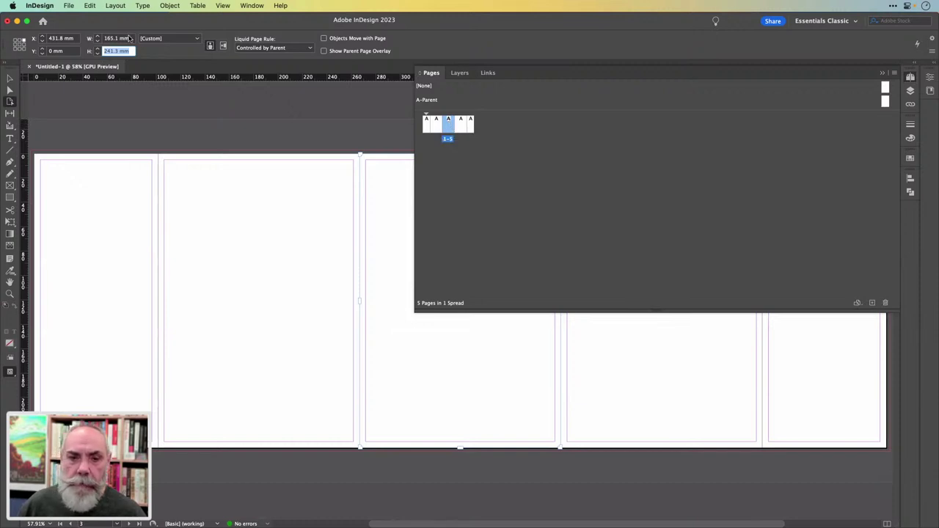
pyautogui.click(131, 38)
pyautogui.write('1in')
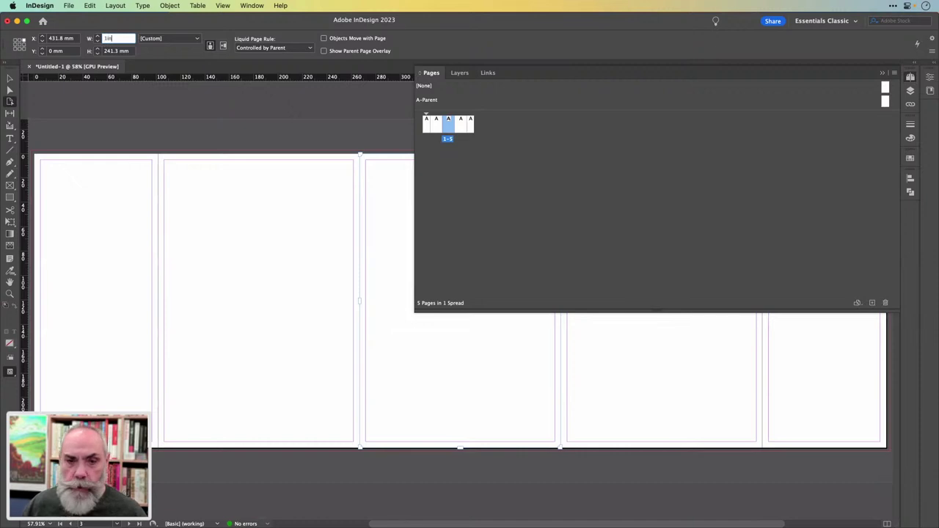
pyautogui.press('Tab')
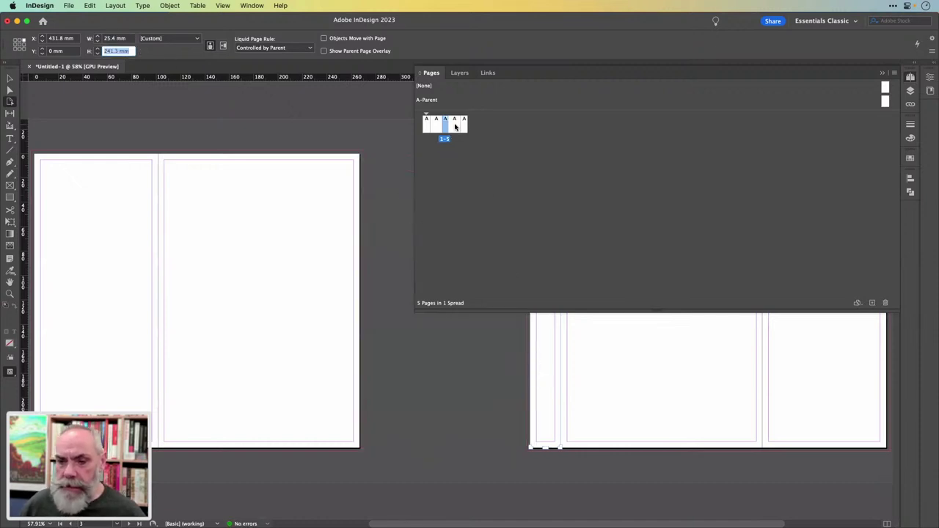
# - Try to close the gap before the 1 in page by swapping it with the fourth page and back
pyautogui.doubleClick(454, 126)
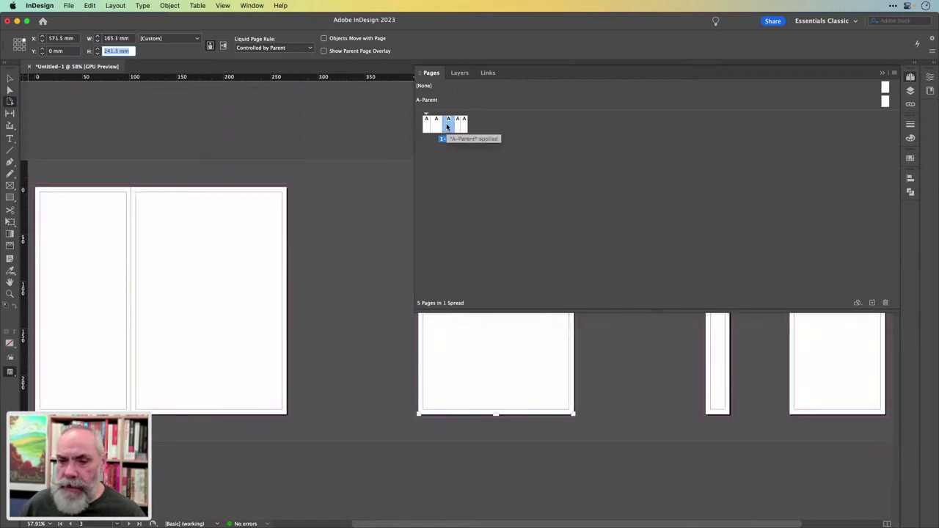
pyautogui.doubleClick(444, 126)
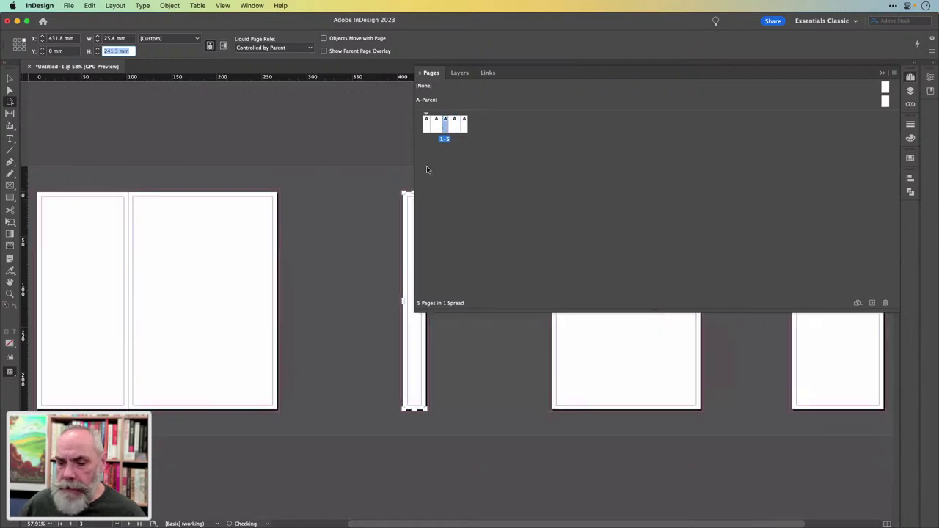
pyautogui.click(464, 125)
pyautogui.click(455, 127)
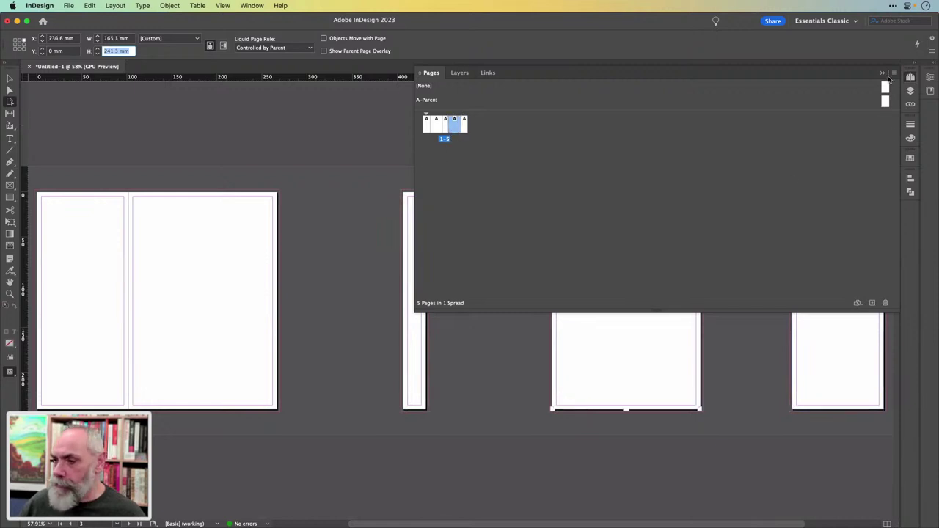
# - Turn on Allow Document Pages to Shuffle, maintaining the current number of pages on the spread, and deselect the pages
pyautogui.click(893, 72)
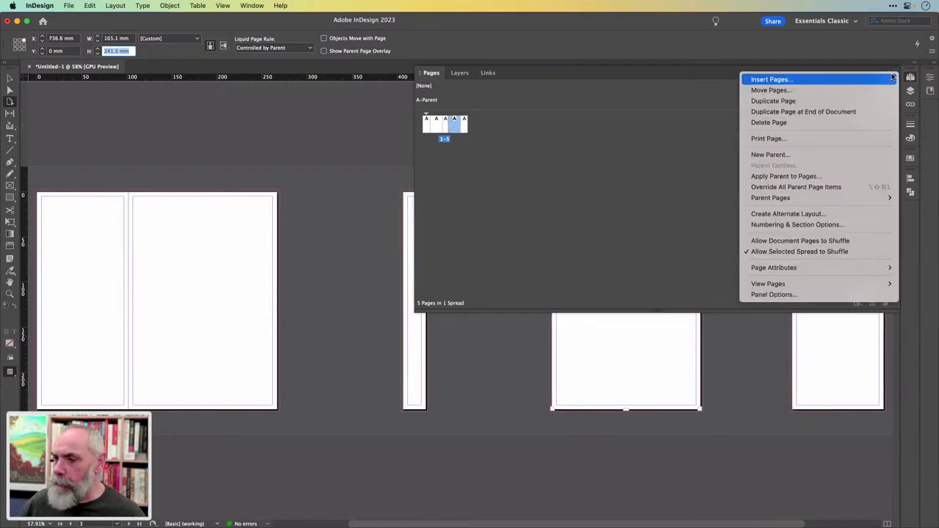
pyautogui.click(820, 241)
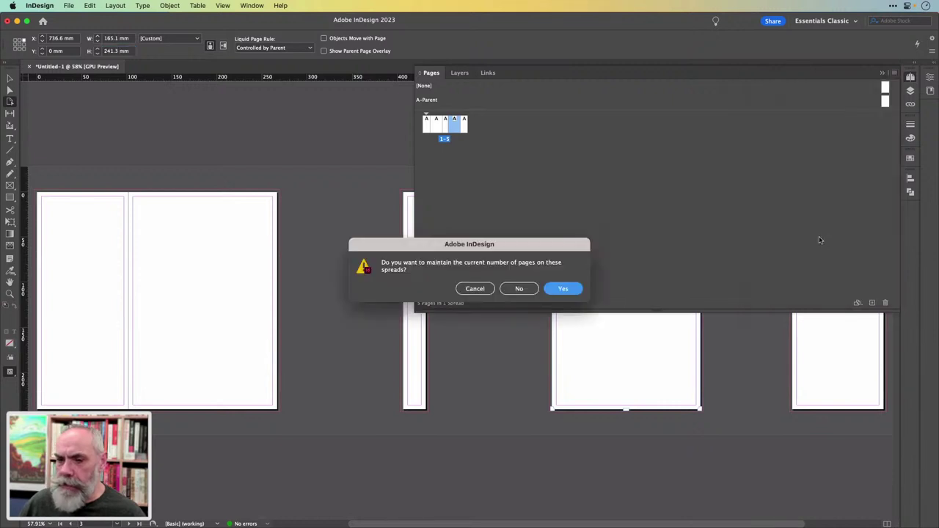
pyautogui.click(561, 289)
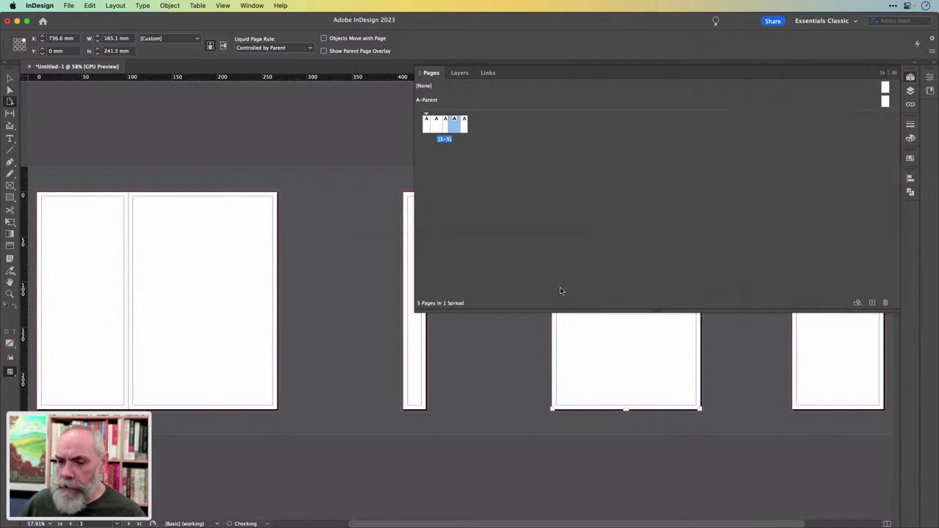
pyautogui.click(497, 120)
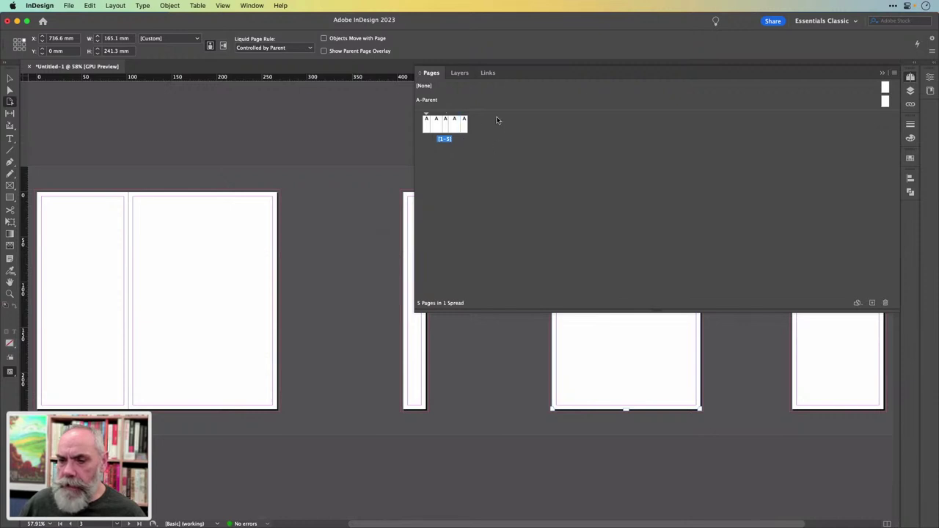
# - Turn Allow Document Pages to Shuffle back off and try to move the last page below the spread
pyautogui.moveTo(444, 127); pyautogui.dragTo(425, 154)
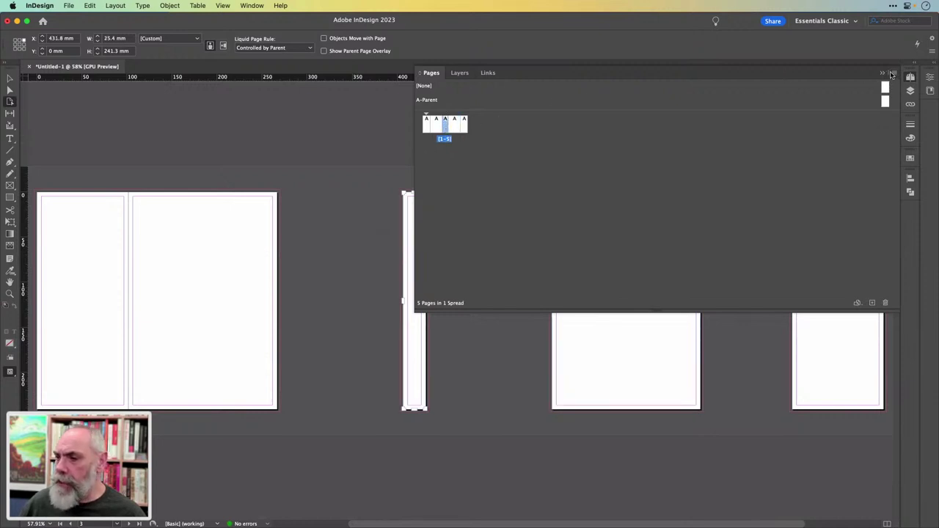
pyautogui.click(894, 73)
pyautogui.click(804, 240)
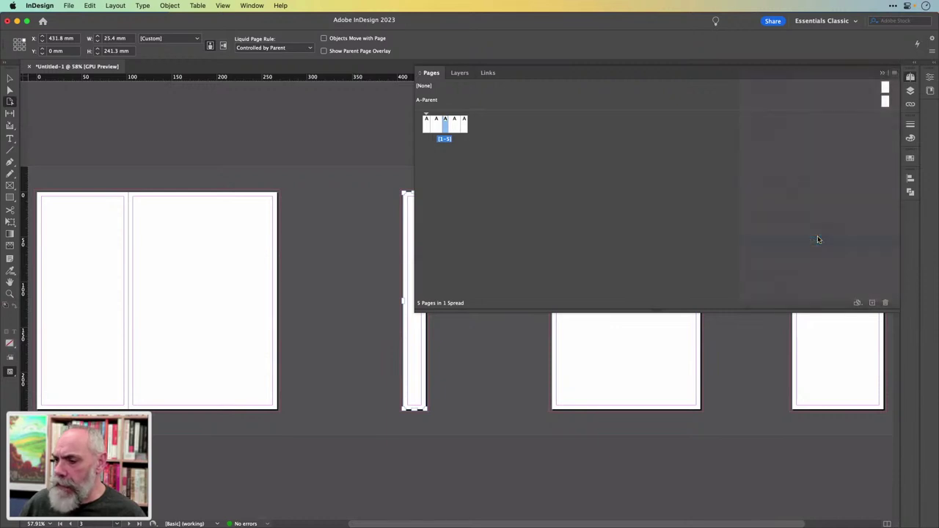
pyautogui.click(463, 123)
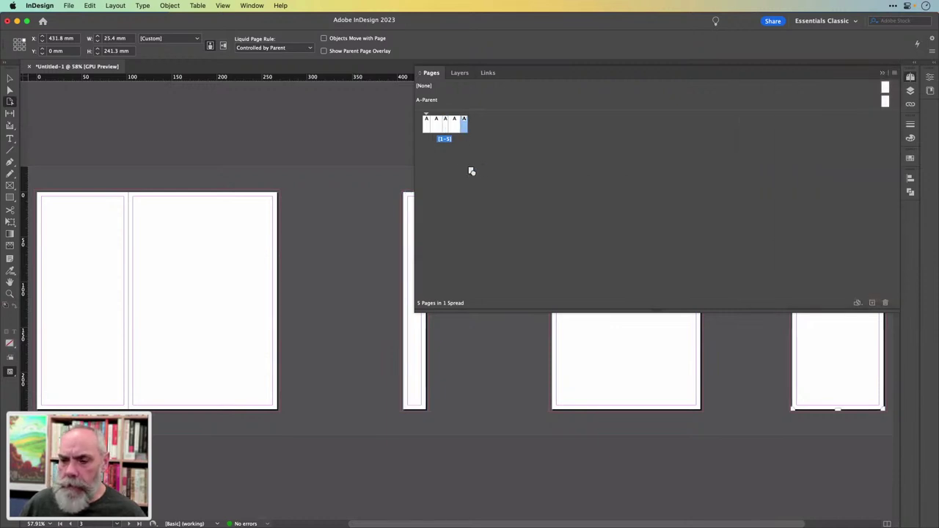
pyautogui.moveTo(442, 180); pyautogui.dragTo(437, 186)
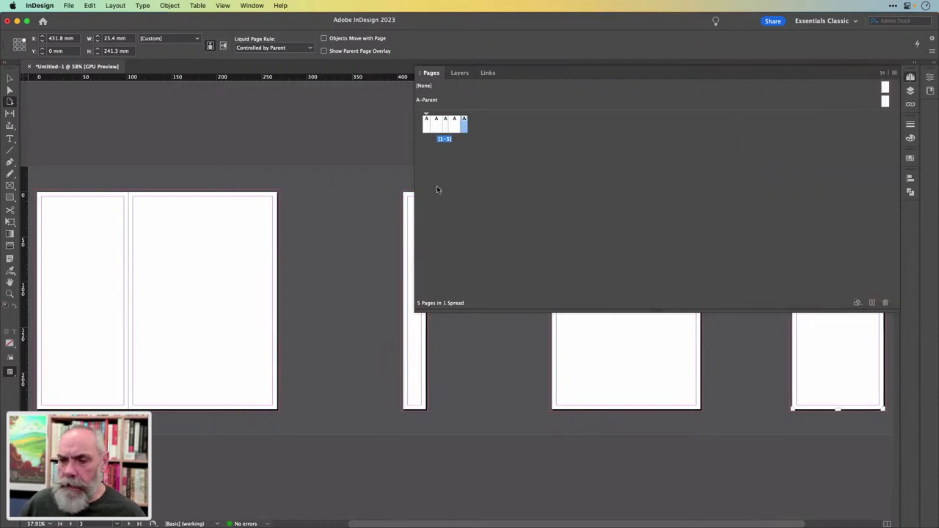
# - Reorder the pages until all five sit flush in one spread with the 1 in page in the middle, and activate the Selection tool
pyautogui.click(432, 127)
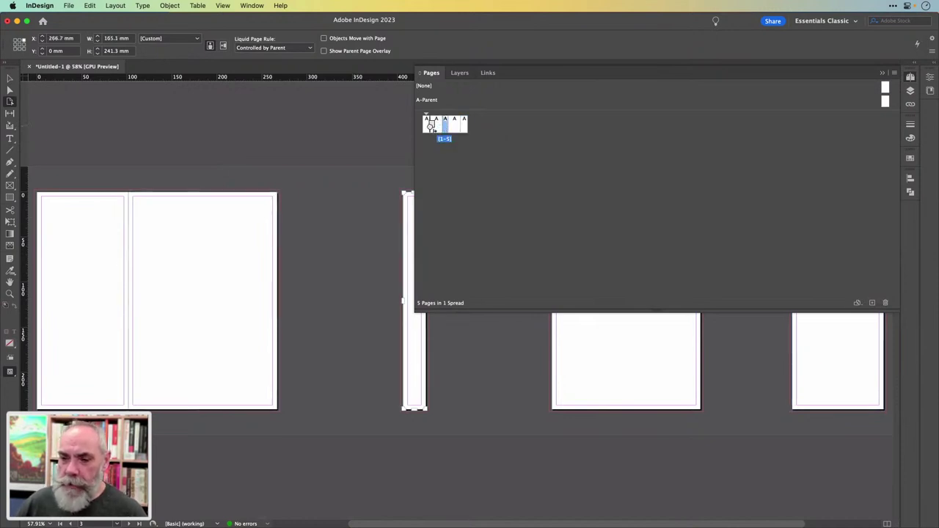
pyautogui.doubleClick(432, 126)
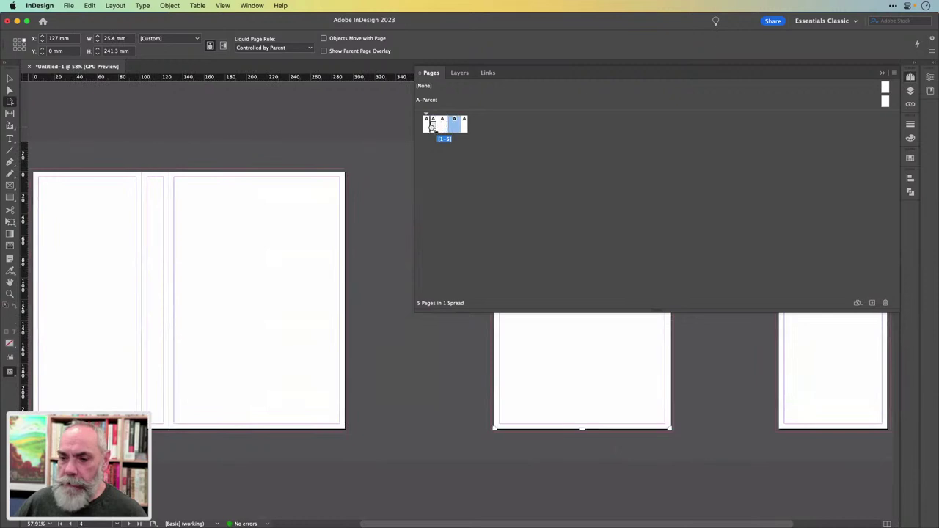
pyautogui.doubleClick(436, 126)
pyautogui.doubleClick(445, 126)
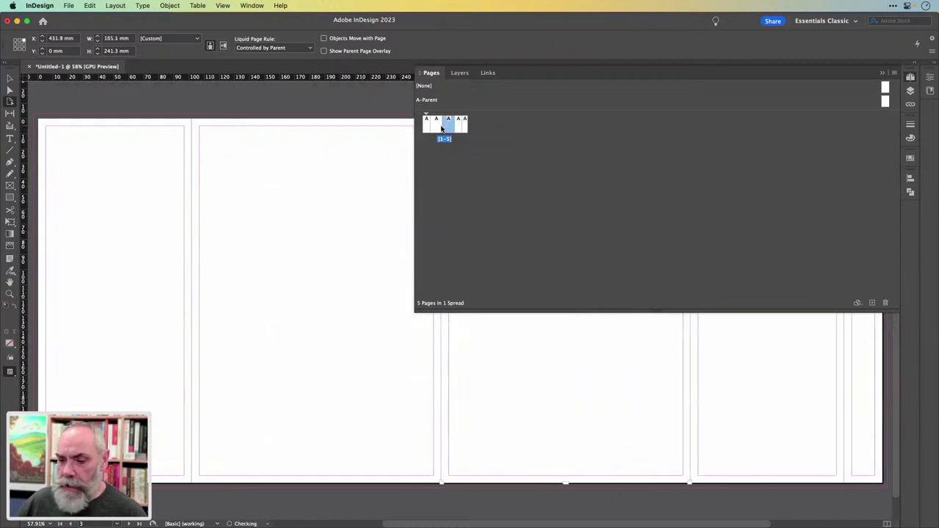
pyautogui.moveTo(465, 128); pyautogui.dragTo(442, 130)
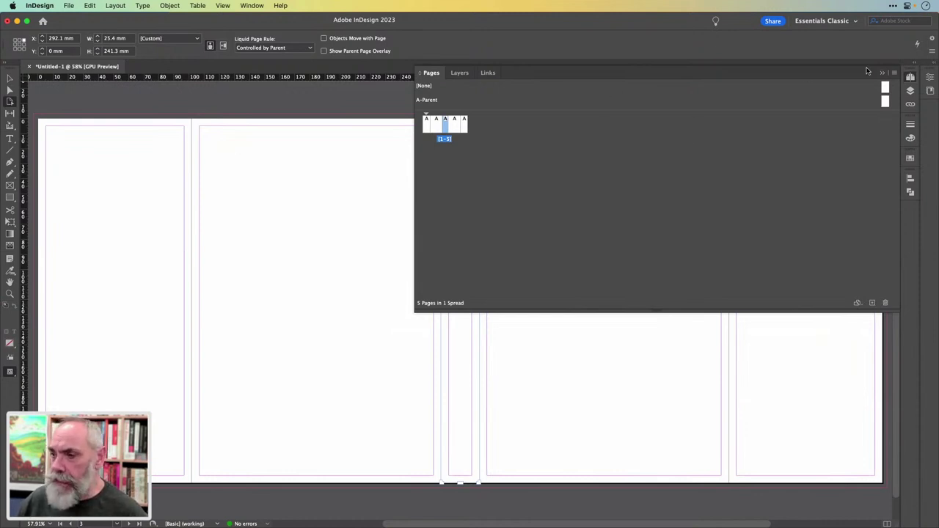
pyautogui.click(911, 77)
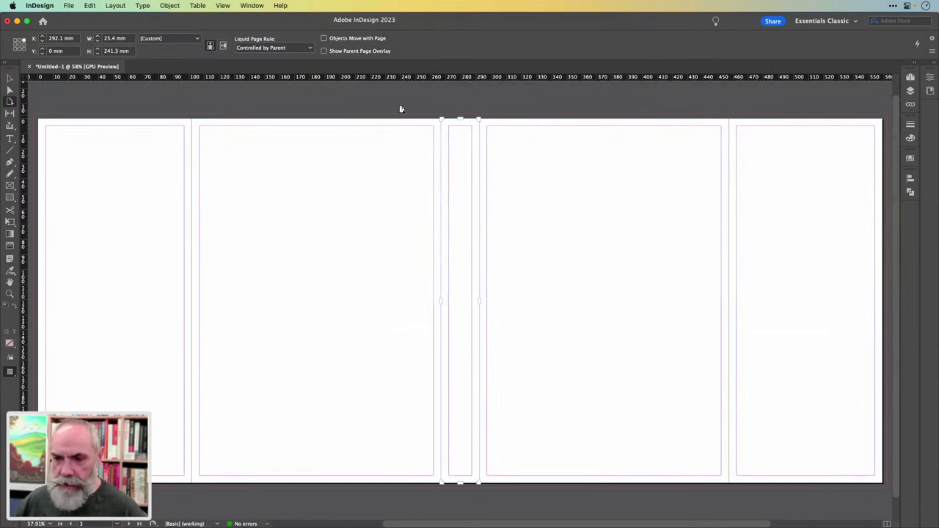
pyautogui.press('v')
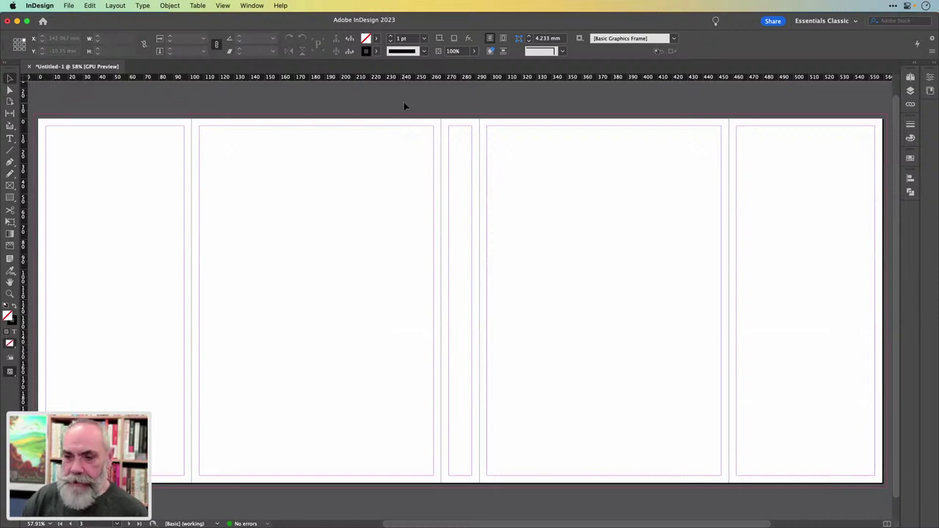
# - Save the document as Eleven Years Jacket in the ElevenYears folder
pyautogui.press('super+s')
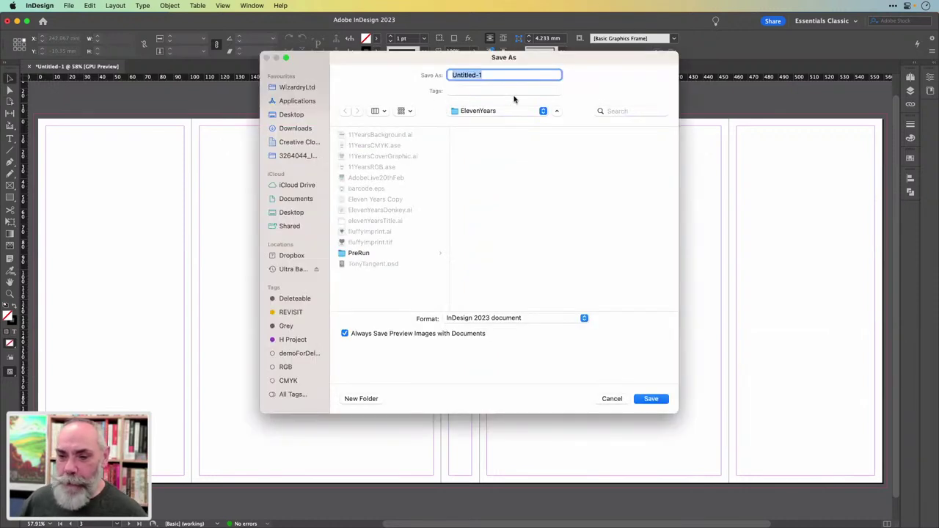
pyautogui.write('Eleve')
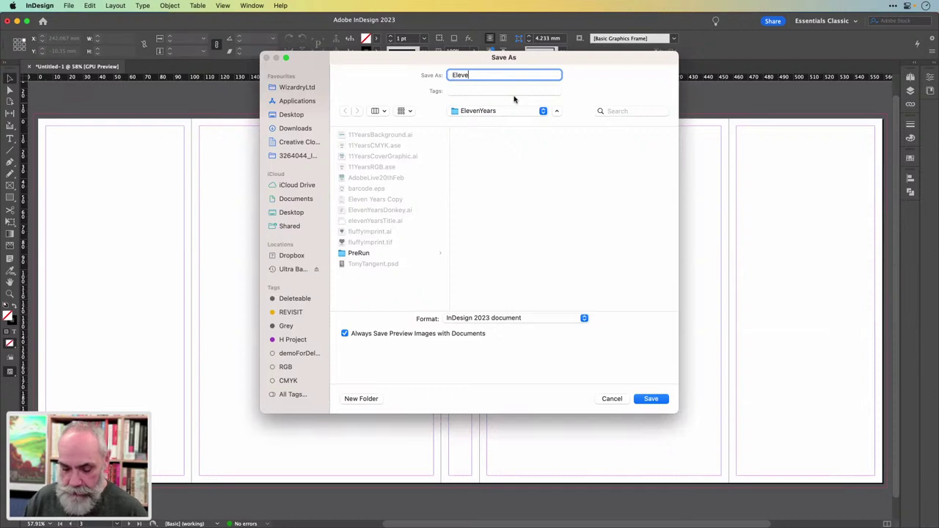
pyautogui.write('n Years')
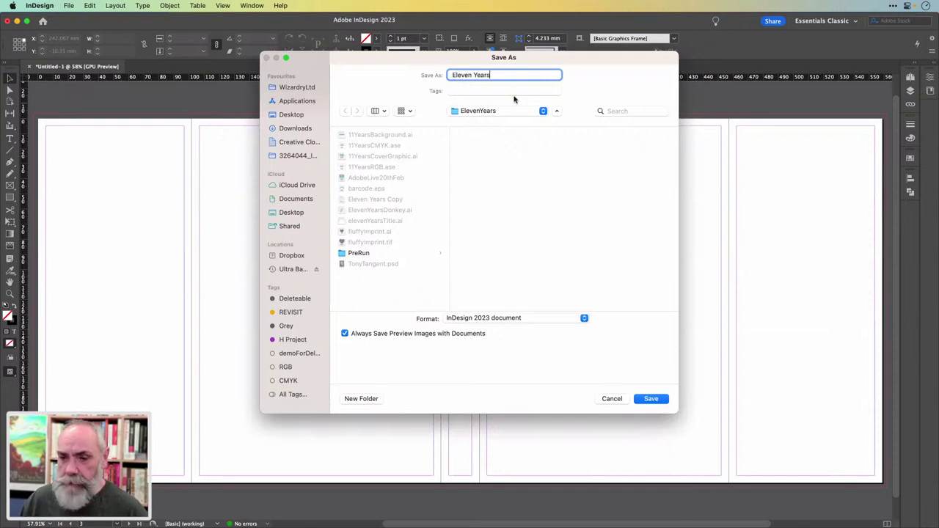
pyautogui.write(' Jacket')
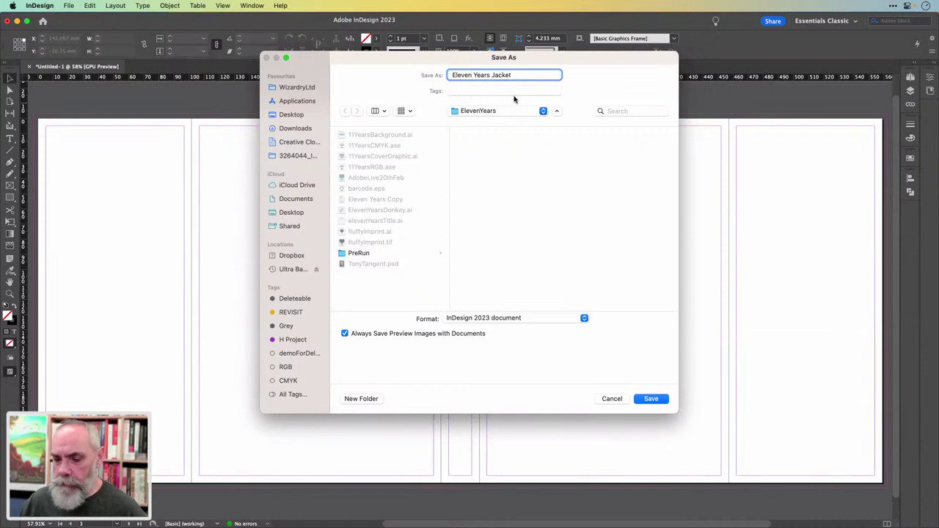
pyautogui.press('Return')
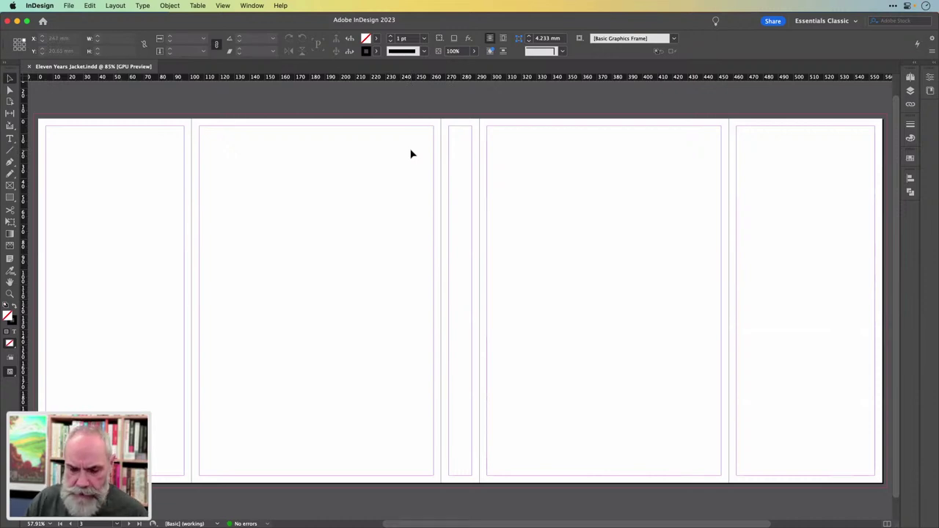
# - Start placing a file, select the Eleven Years Copy RTF document and preview its text
pyautogui.press('super+d')
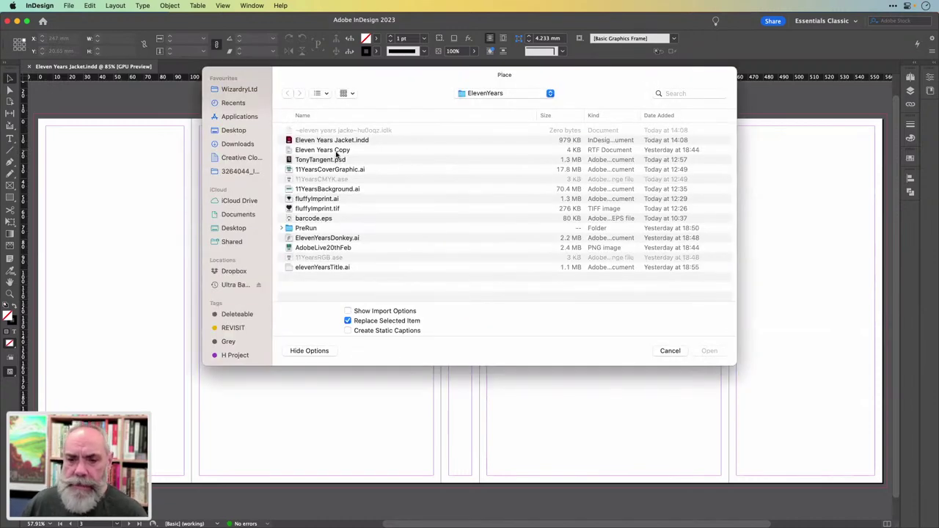
pyautogui.click(334, 150)
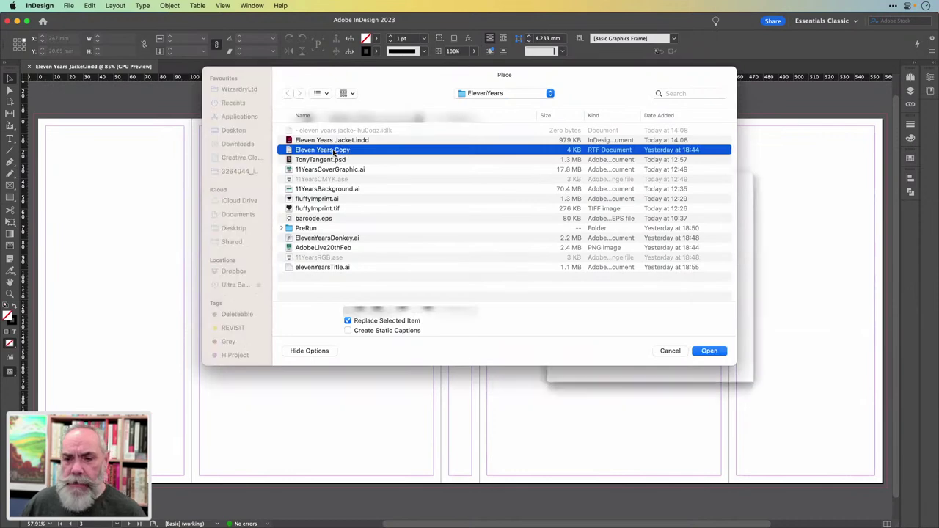
pyautogui.press('space')
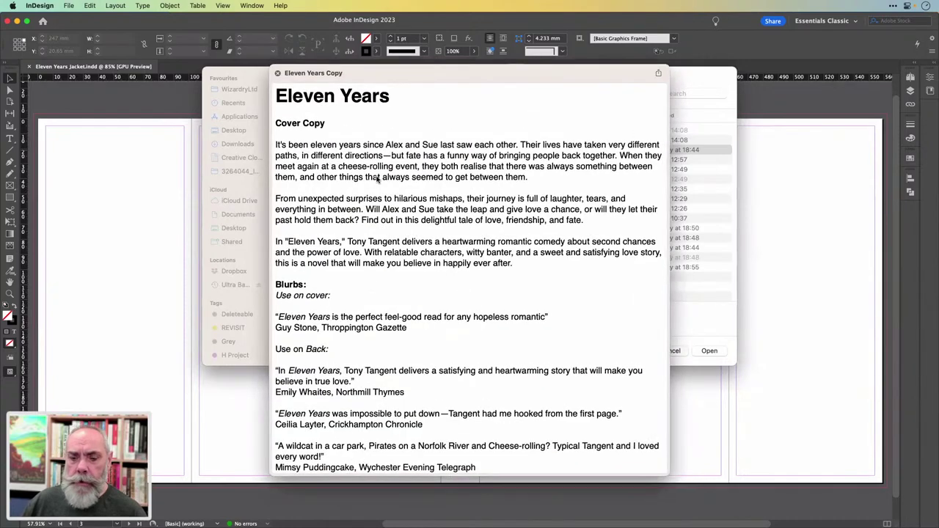
pyautogui.scroll(-10, 378, 179)
pyautogui.scroll(8, 384, 296)
pyautogui.scroll(3, 384, 297)
pyautogui.press('space')
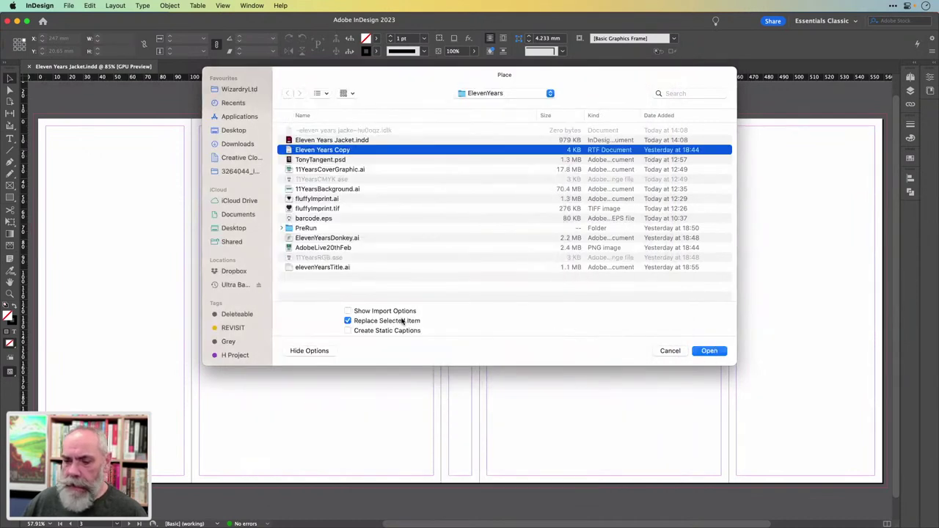
# - Open the selected RTF with Show Import Options enabled and accept importing it with styles and formatting removed
pyautogui.click(399, 311)
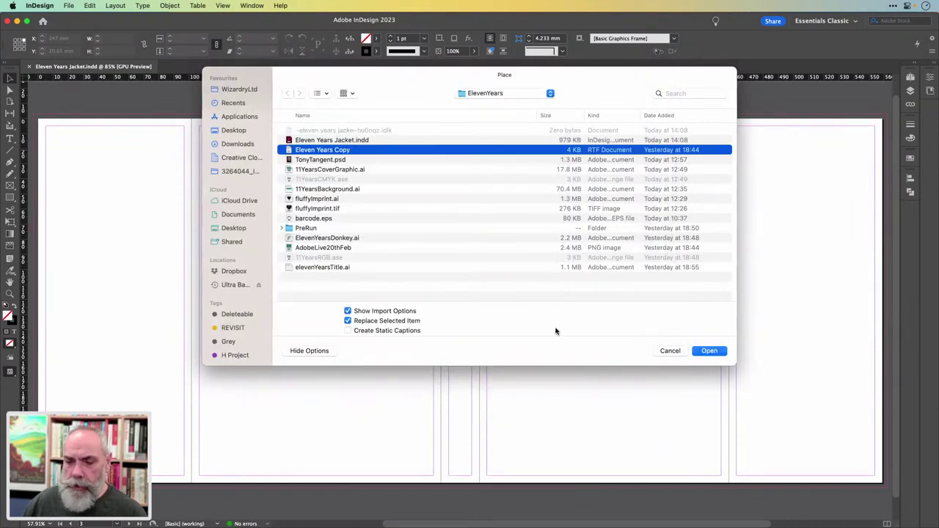
pyautogui.click(712, 352)
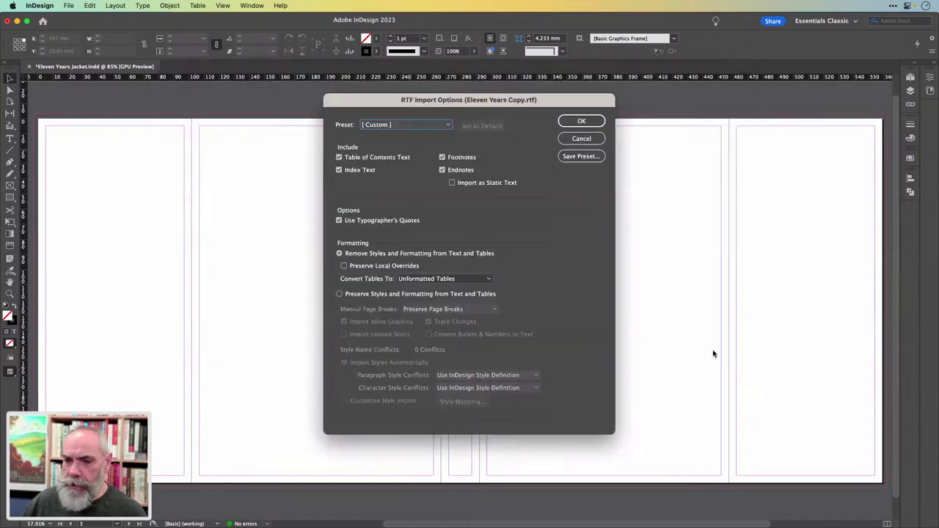
pyautogui.click(448, 124)
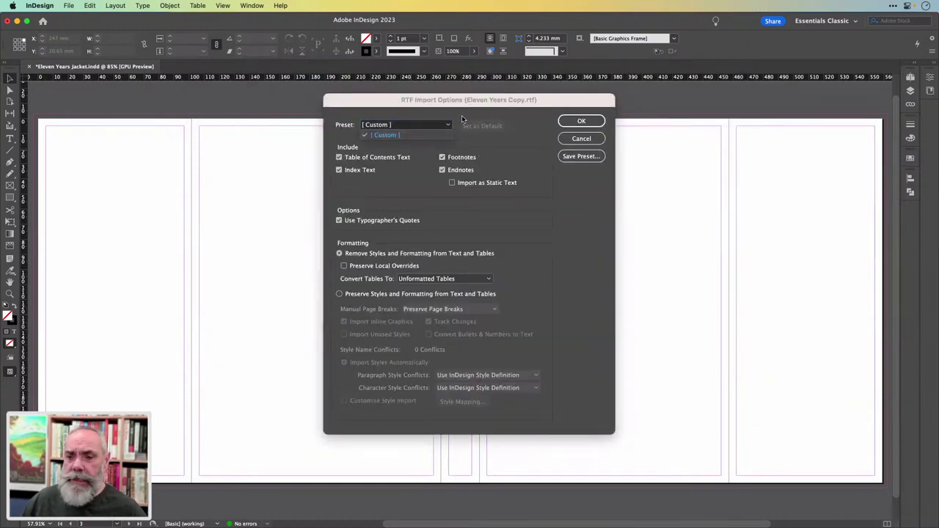
pyautogui.click(463, 118)
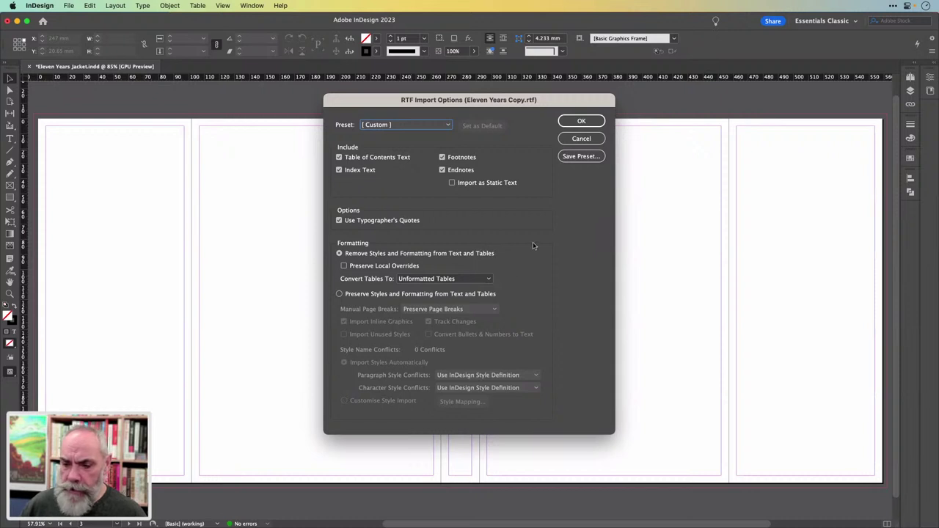
pyautogui.click(580, 123)
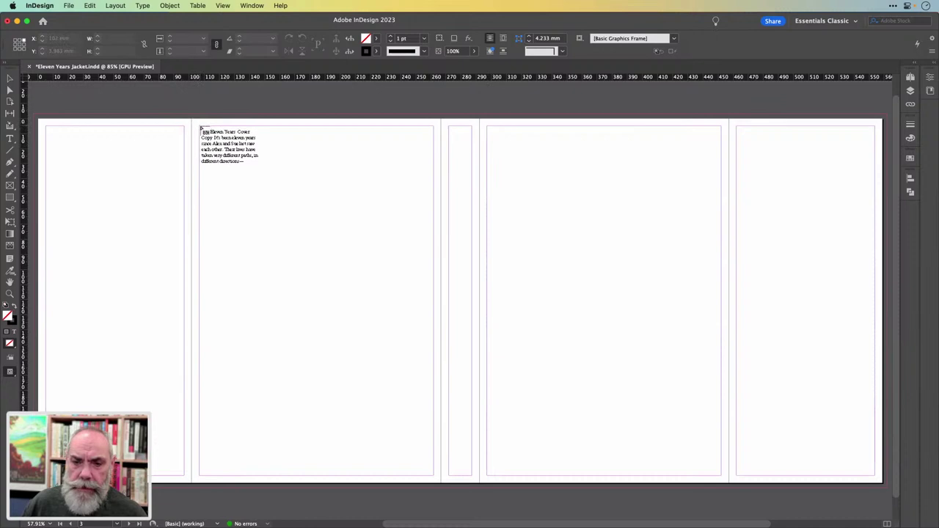
# - Try placing the copy on the second page as a single frame and then autoflowed across pages, undoing each placement
pyautogui.click(201, 128)
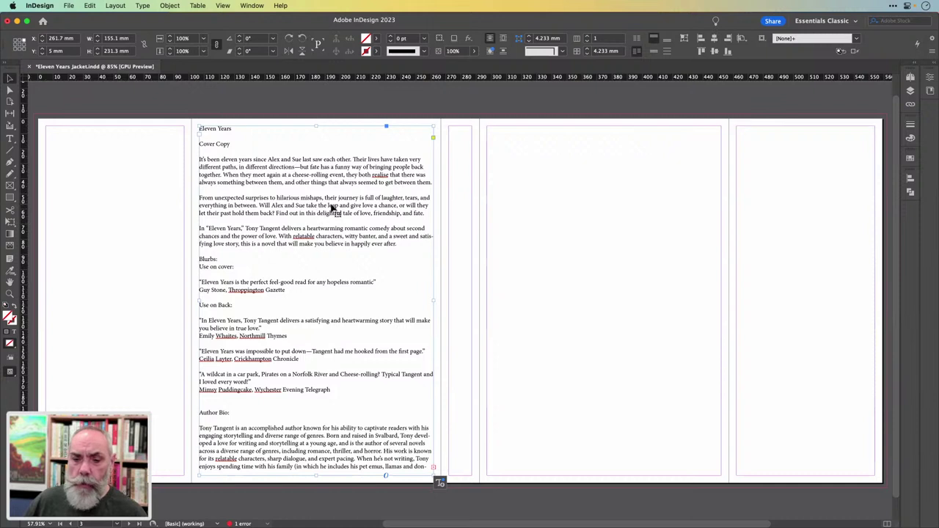
pyautogui.press('super+z')
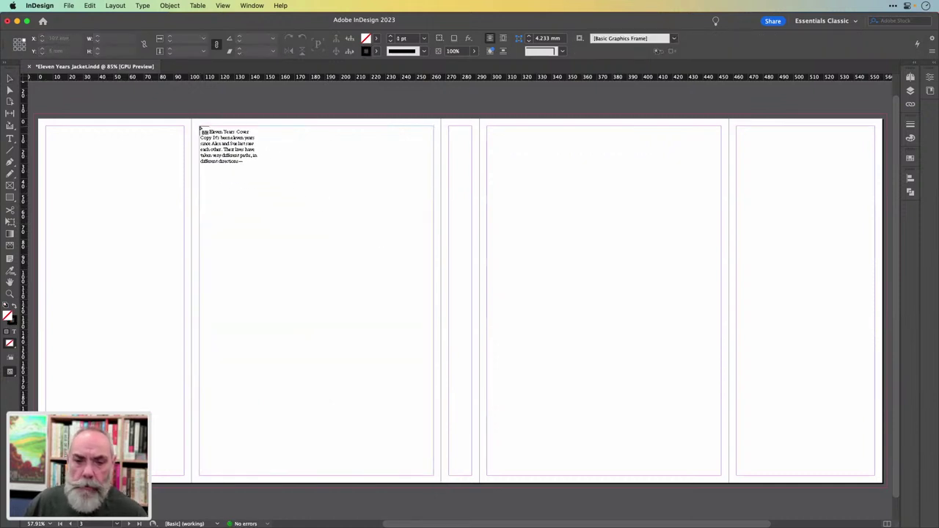
pyautogui.click(200, 130)
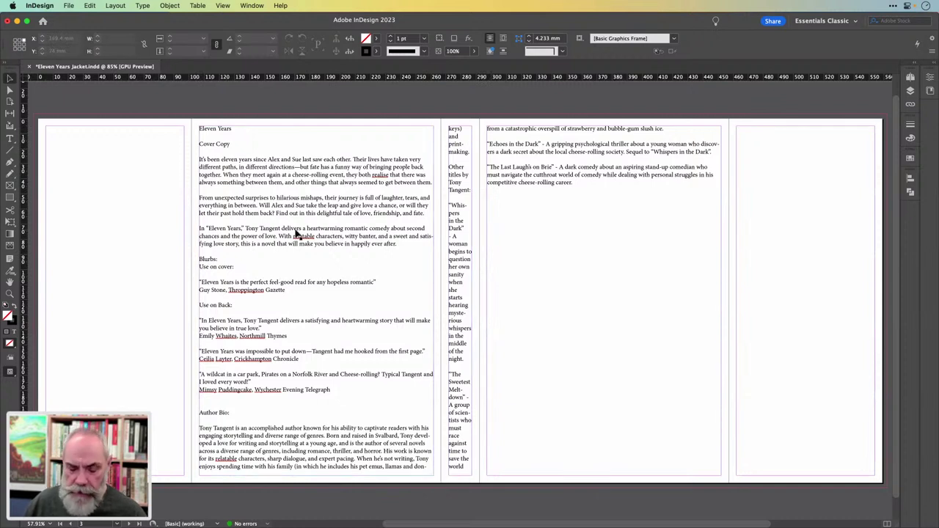
pyautogui.press('super+z')
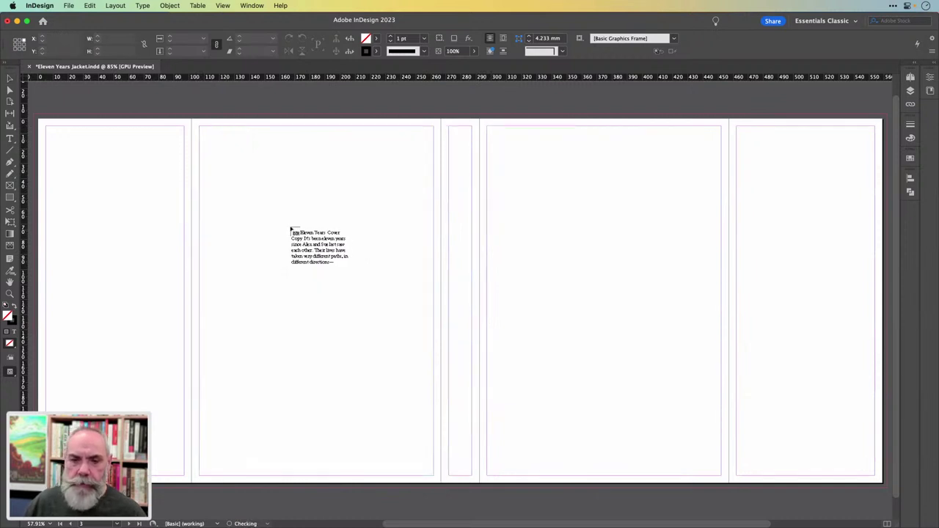
# - Place the copy as a single frame on the fourth page and delete its Eleven Years and Cover Copy heading lines
pyautogui.click(199, 129)
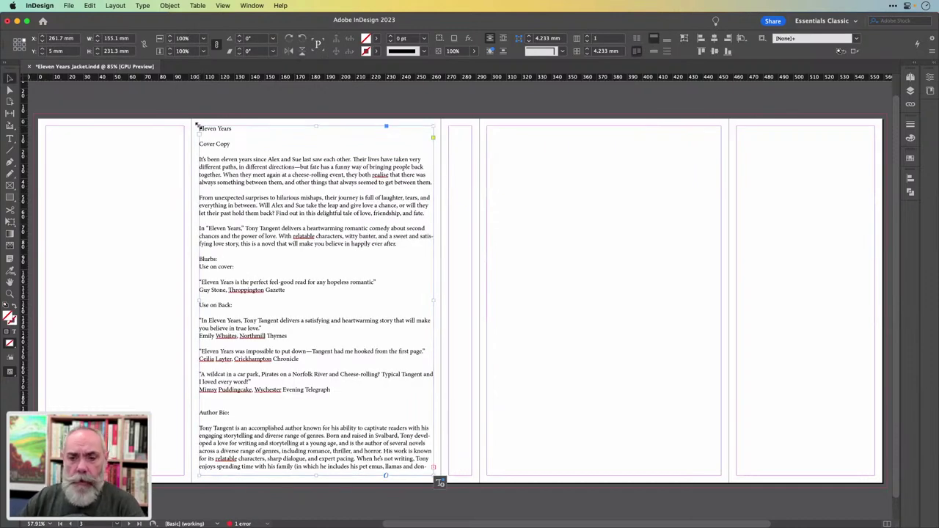
pyautogui.moveTo(255, 159); pyautogui.dragTo(530, 172)
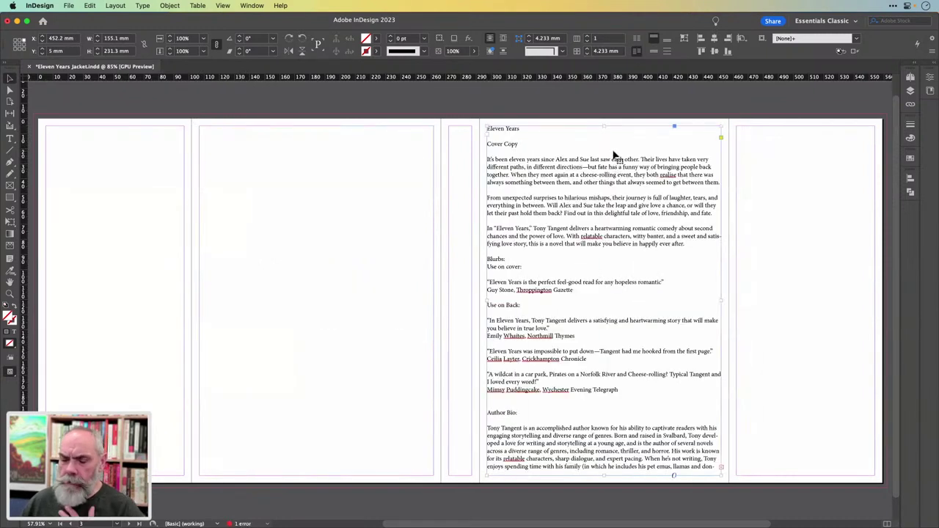
pyautogui.doubleClick(492, 159)
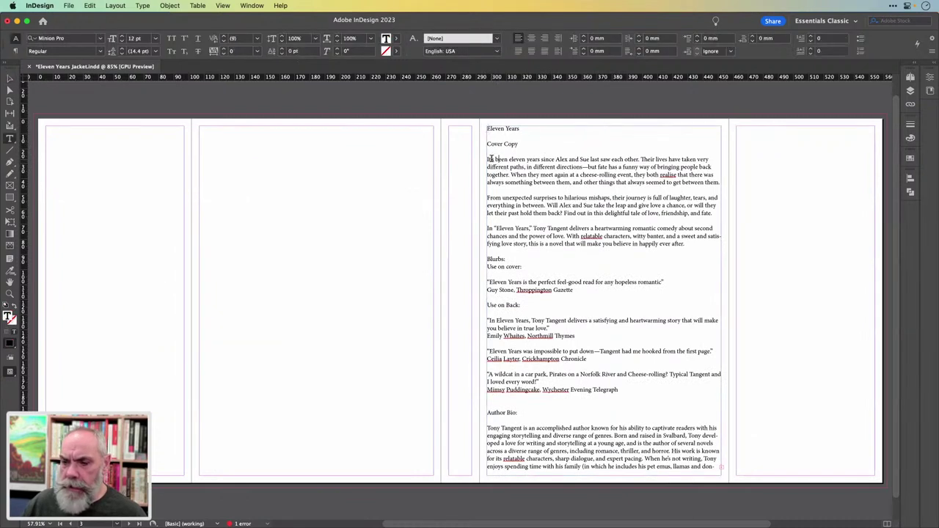
pyautogui.moveTo(488, 158); pyautogui.dragTo(484, 130)
pyautogui.press('BackSpace')
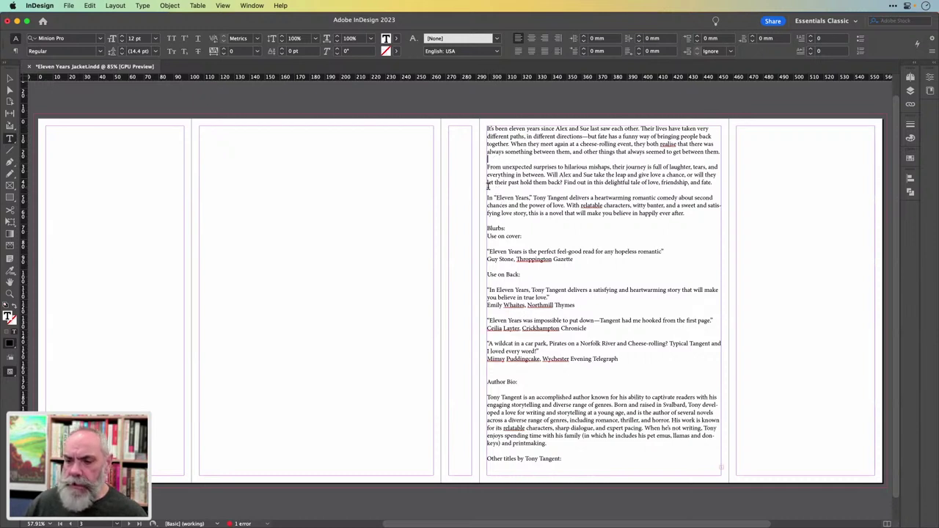
# - Move the author biography paragraph out of the main copy into a new tall text frame on the first page
pyautogui.click(488, 187)
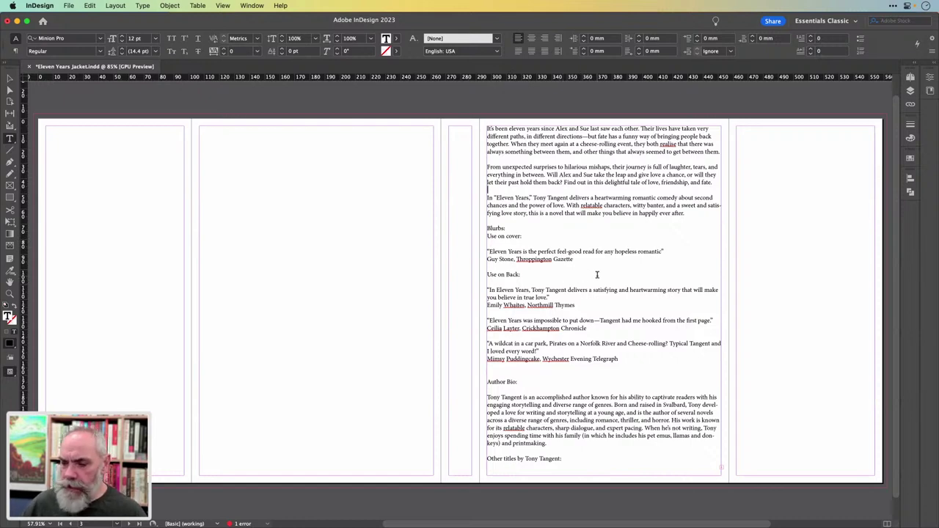
pyautogui.scroll(-2, 597, 275)
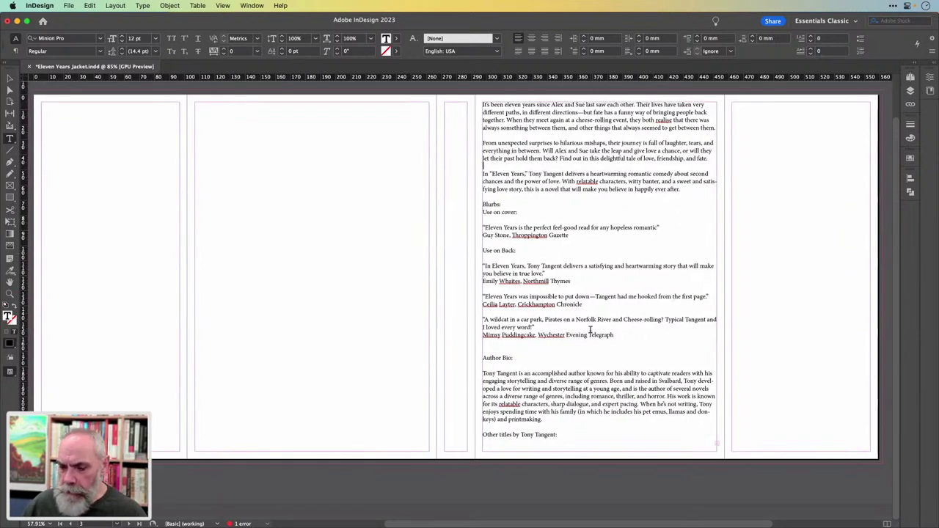
pyautogui.hscroll(1, 590, 330)
pyautogui.hscroll(-1, 565, 367)
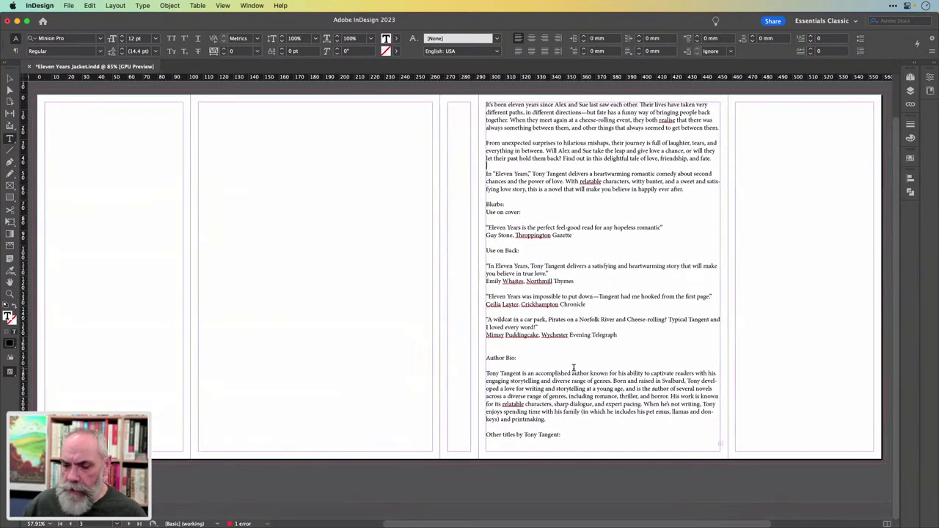
pyautogui.scroll(2, 574, 367)
pyautogui.hscroll(-1, 574, 367)
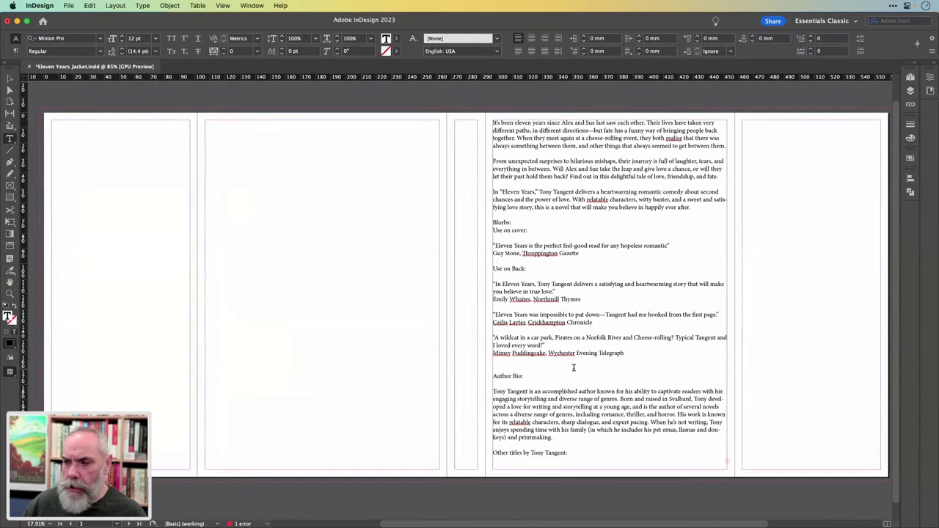
pyautogui.moveTo(554, 438); pyautogui.dragTo(490, 393)
pyautogui.press('super+c')
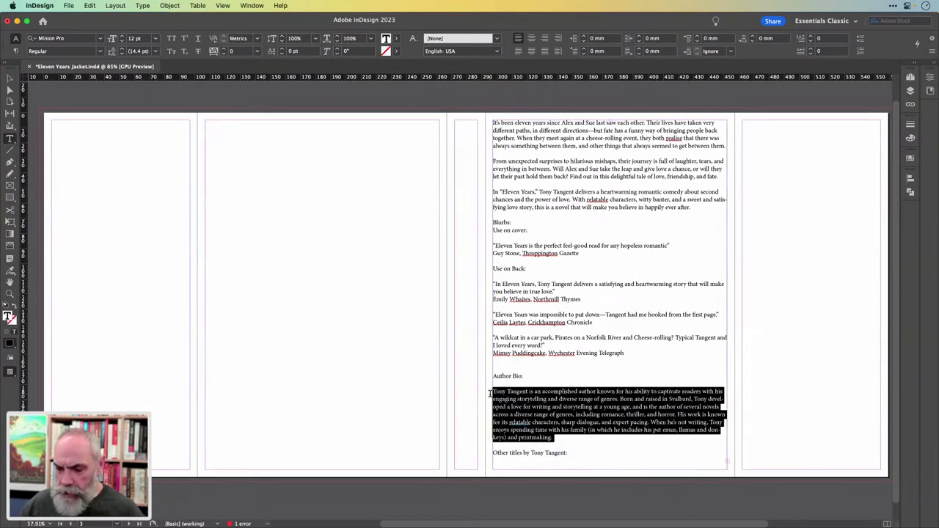
pyautogui.press('BackSpace')
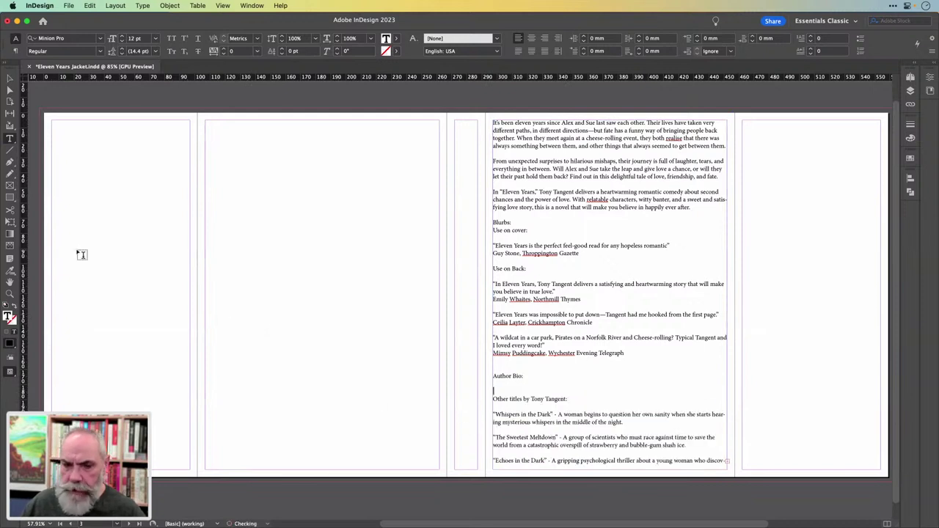
pyautogui.moveTo(57, 125); pyautogui.dragTo(170, 388)
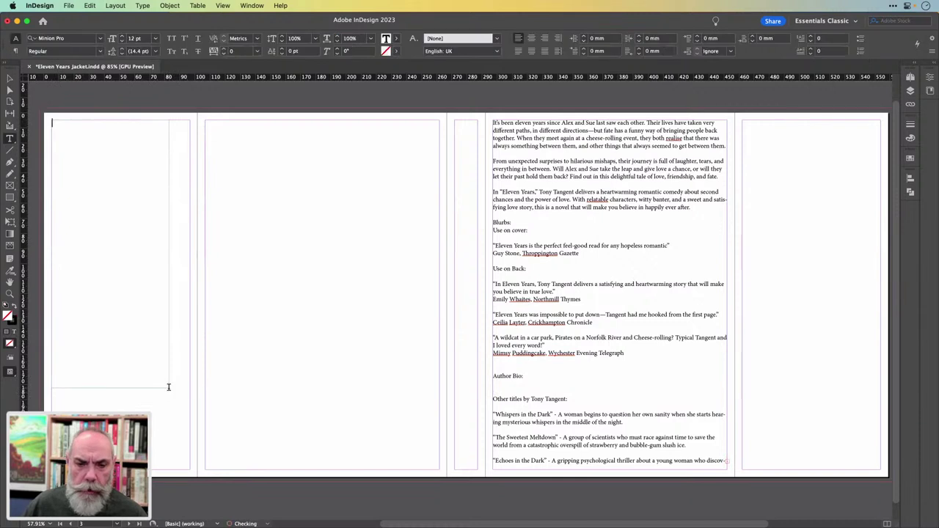
pyautogui.press('super+v')
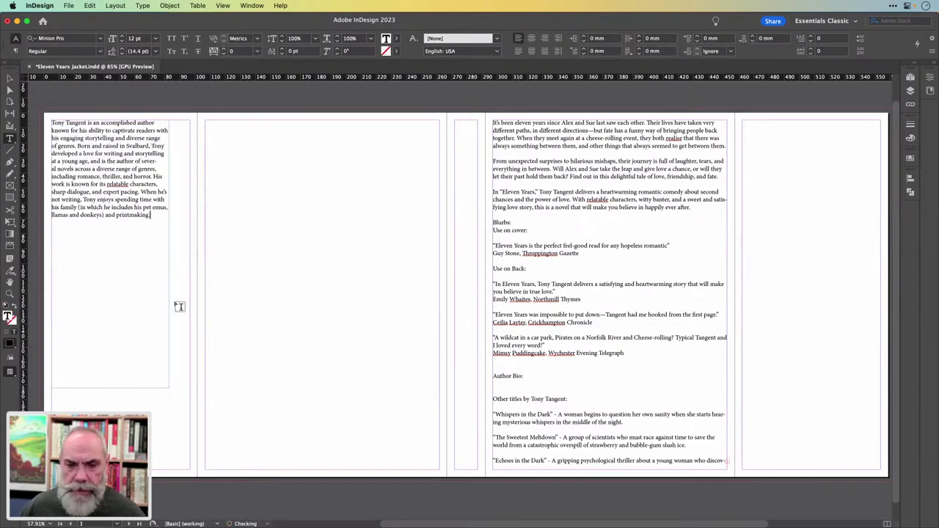
# - Move the three quotes under Use on Back into a new text frame on the second page
pyautogui.scroll(-1, 512, 392)
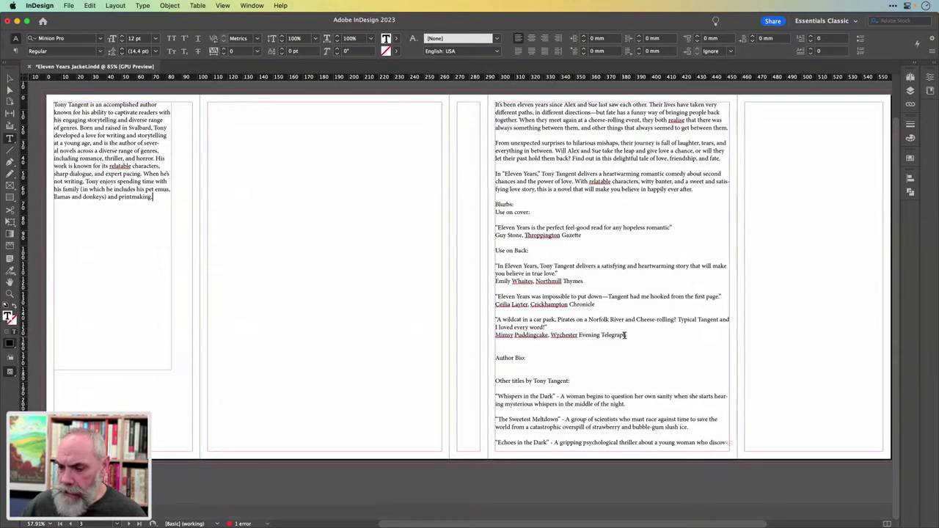
pyautogui.moveTo(627, 335); pyautogui.dragTo(496, 321)
pyautogui.moveTo(497, 281); pyautogui.dragTo(496, 255)
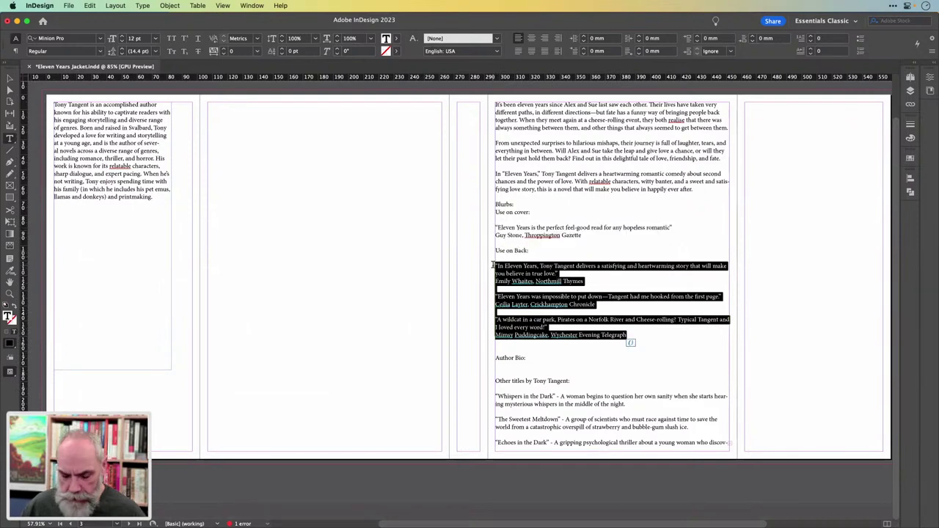
pyautogui.press('super+x')
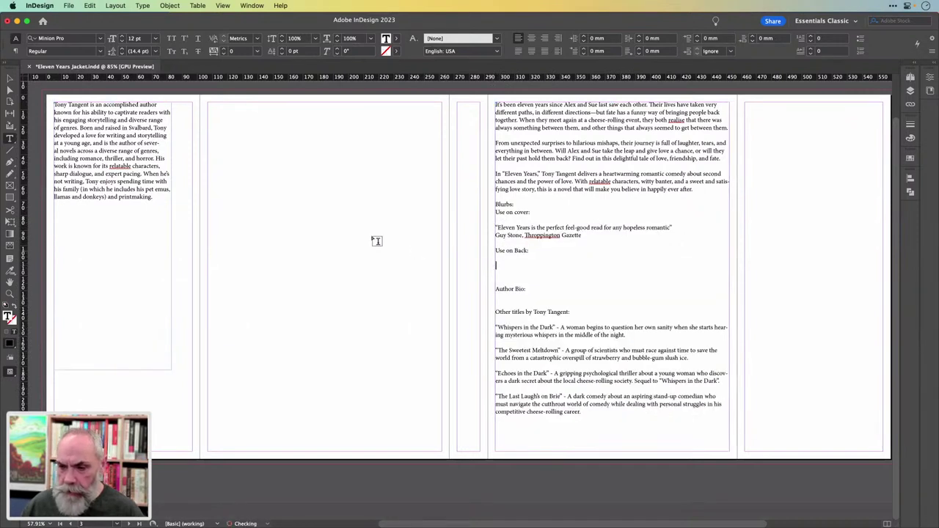
pyautogui.moveTo(212, 179); pyautogui.dragTo(412, 287)
pyautogui.press('super+v')
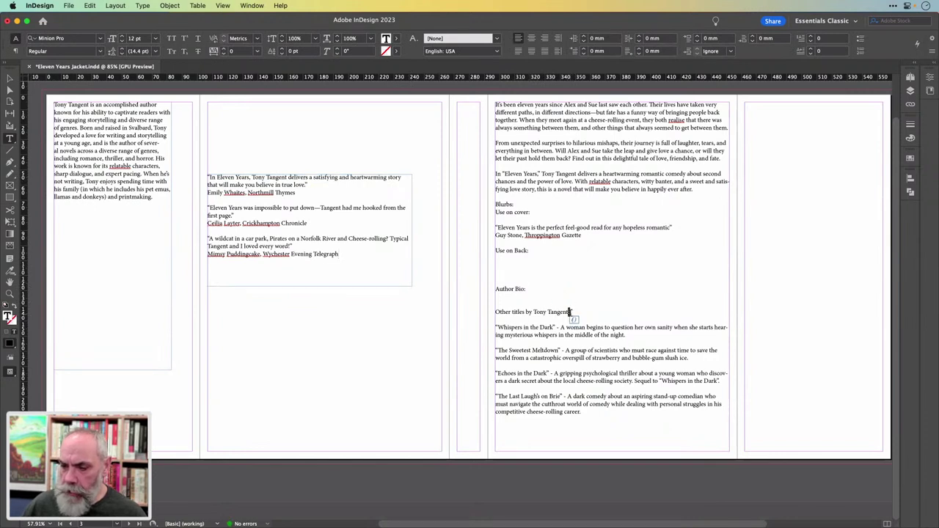
# - Delete the Use on Back and Author Bio labels and move the Other titles section into a new text frame on the last page
pyautogui.moveTo(531, 289); pyautogui.dragTo(491, 246)
pyautogui.press('BackSpace')
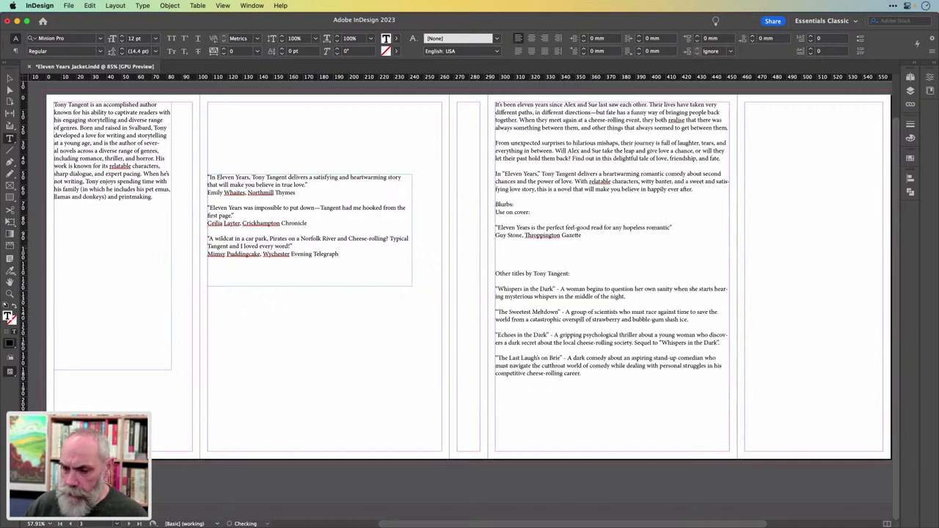
pyautogui.moveTo(589, 377); pyautogui.dragTo(493, 273)
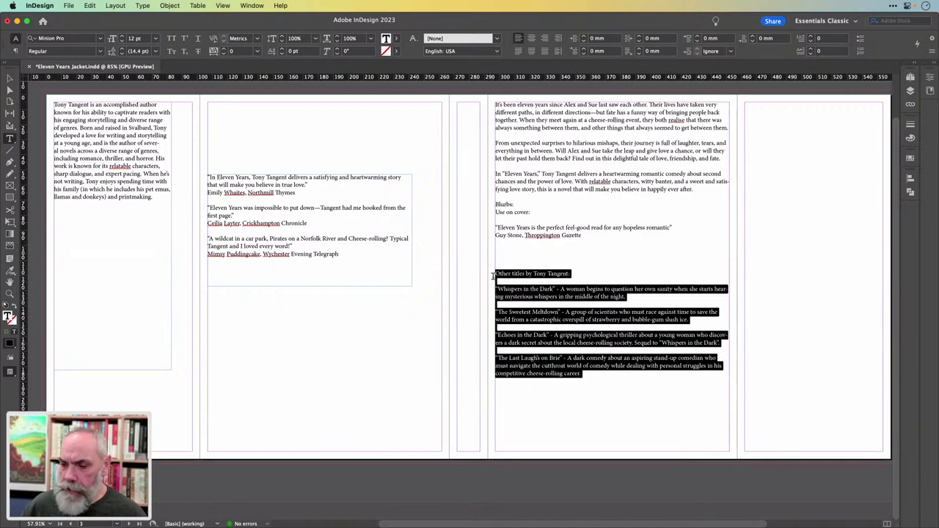
pyautogui.press('BackSpace')
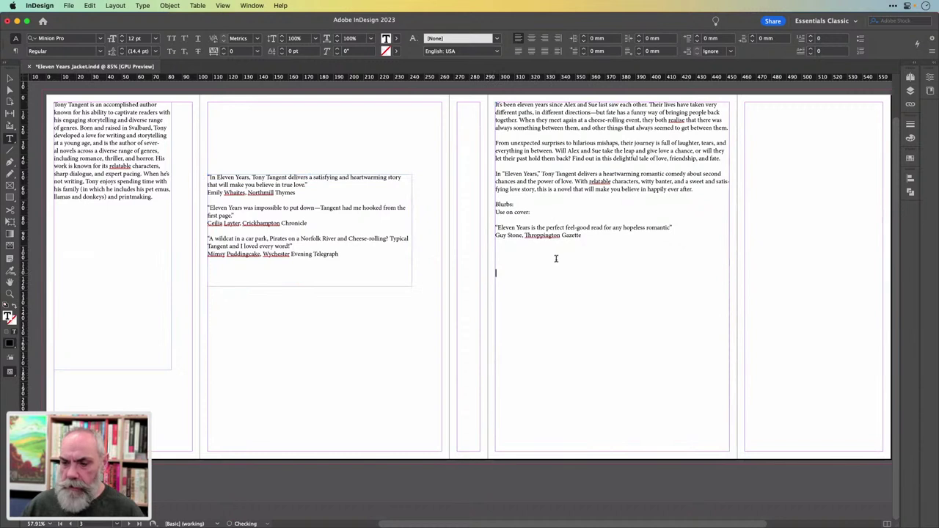
pyautogui.moveTo(750, 108); pyautogui.dragTo(875, 375)
pyautogui.press('super+v')
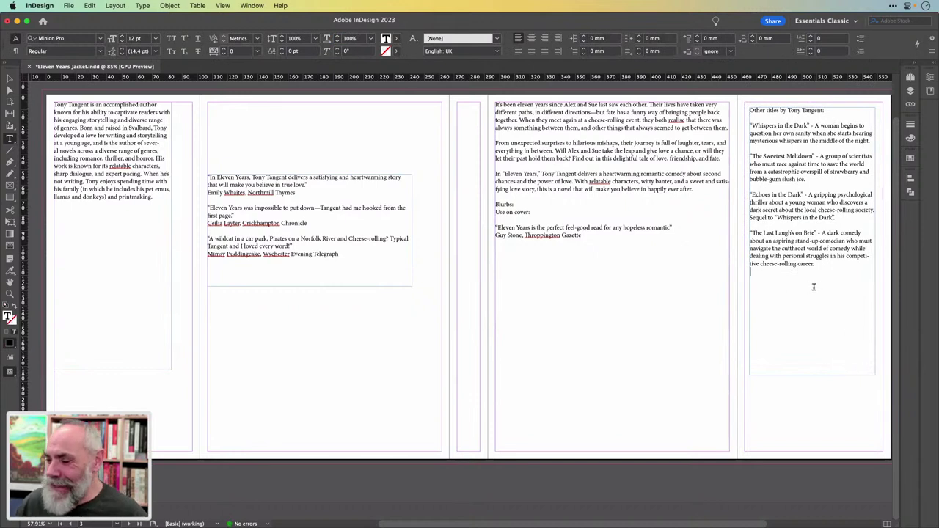
pyautogui.press('BackSpace')
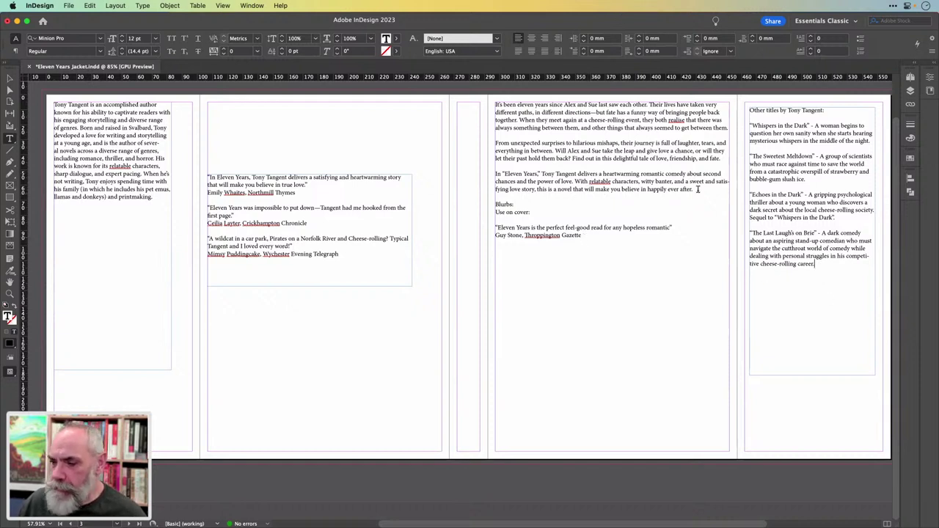
# - Move the three synopsis paragraphs from the fourth page into a new text frame above the quotes on the second page
pyautogui.moveTo(697, 189); pyautogui.dragTo(483, 108)
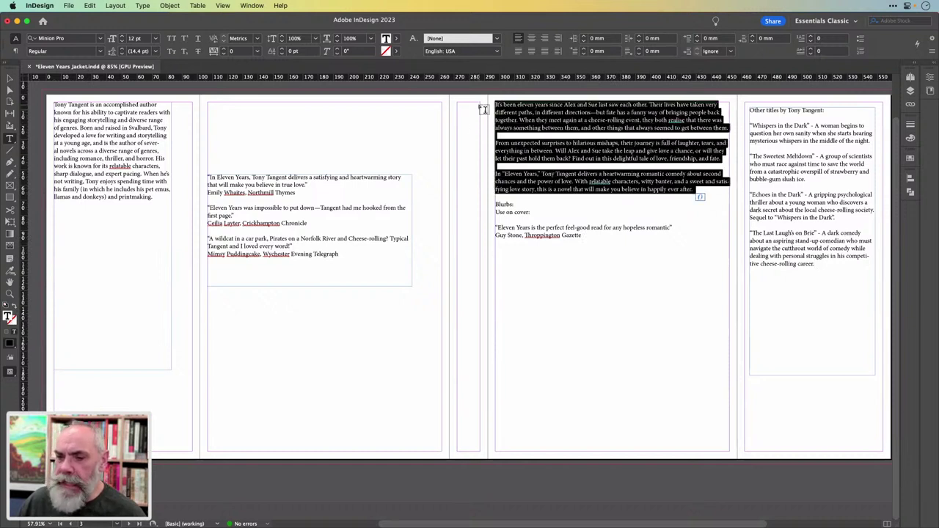
pyautogui.press('super+x')
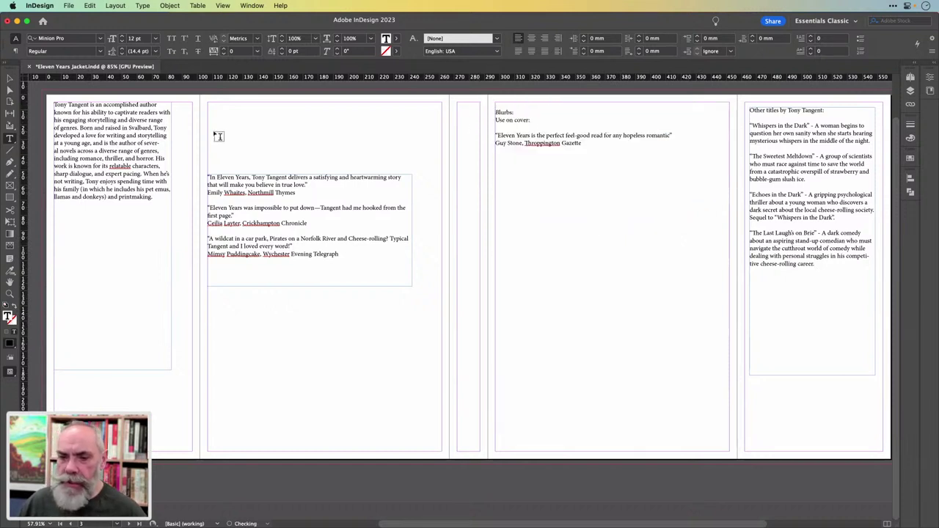
pyautogui.moveTo(209, 104); pyautogui.dragTo(424, 169)
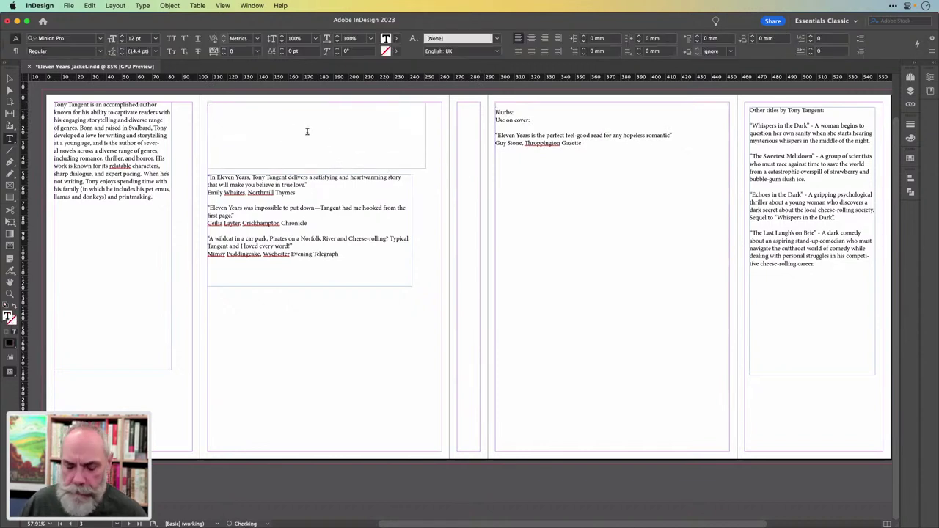
pyautogui.press('super+v')
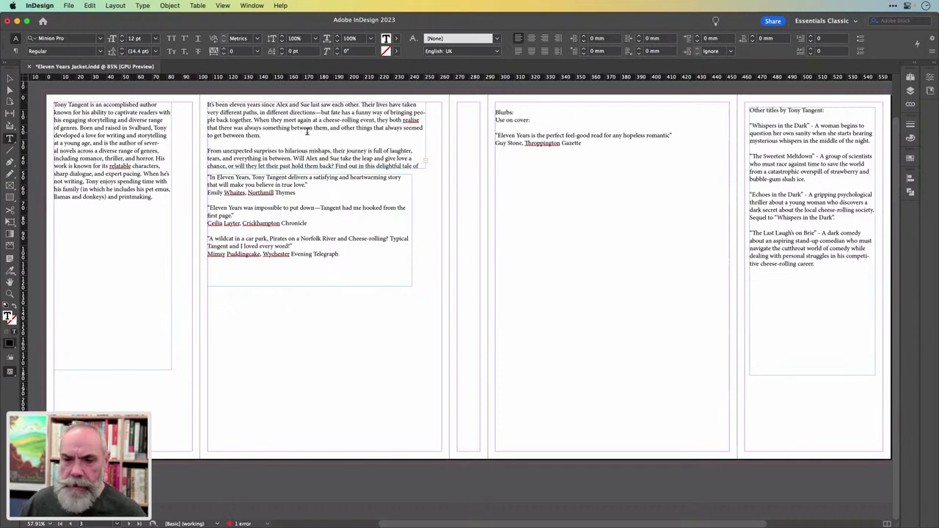
# - Move the quotes frame further down the second page and extend the synopsis frame downward to fit all its text
pyautogui.moveTo(303, 178); pyautogui.dragTo(314, 252)
pyautogui.click(317, 167)
pyautogui.moveTo(317, 167); pyautogui.dragTo(317, 225)
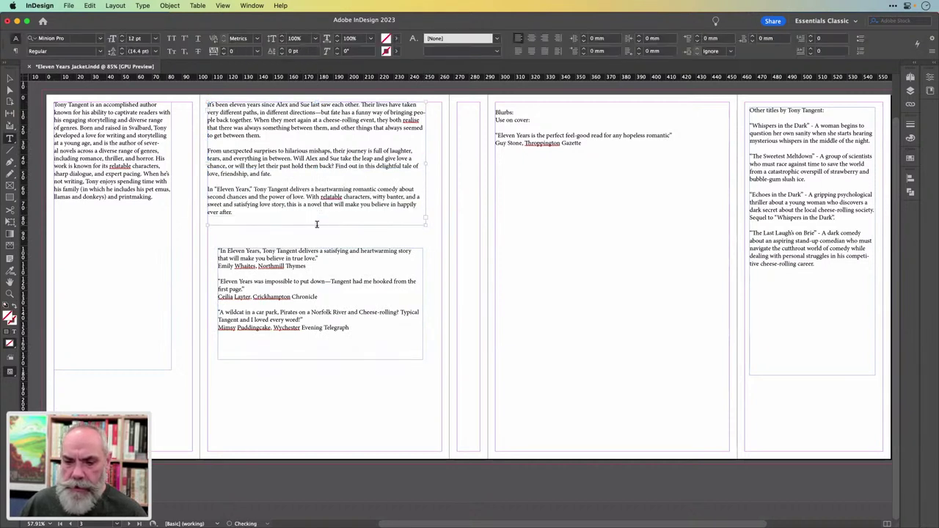
# - Delete the Blurbs and Use on cover labels on the fourth page and shorten that text frame to about 14 mm high
pyautogui.doubleClick(546, 141)
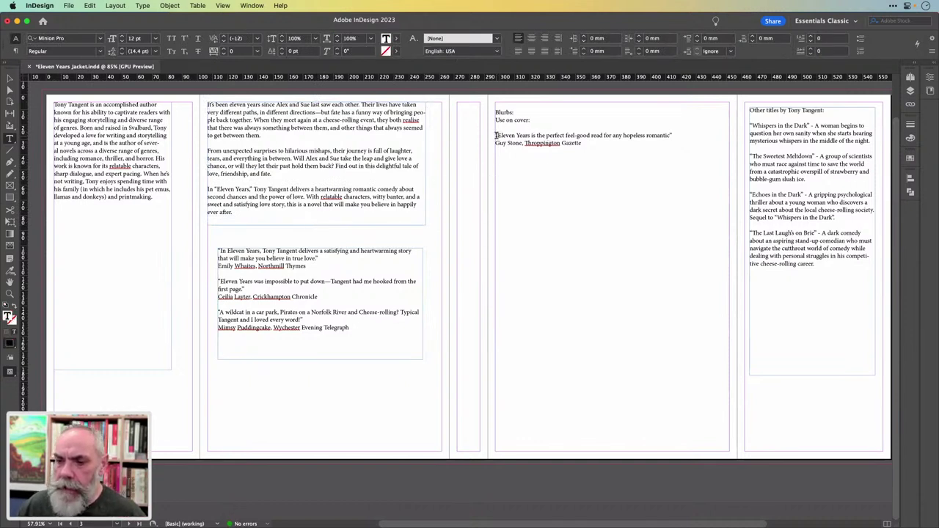
pyautogui.moveTo(496, 135); pyautogui.dragTo(496, 104)
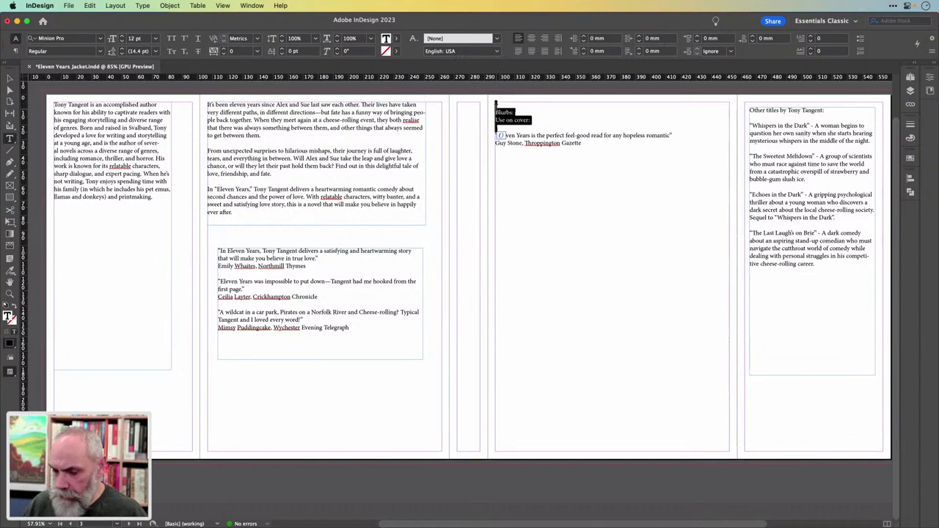
pyautogui.press('BackSpace')
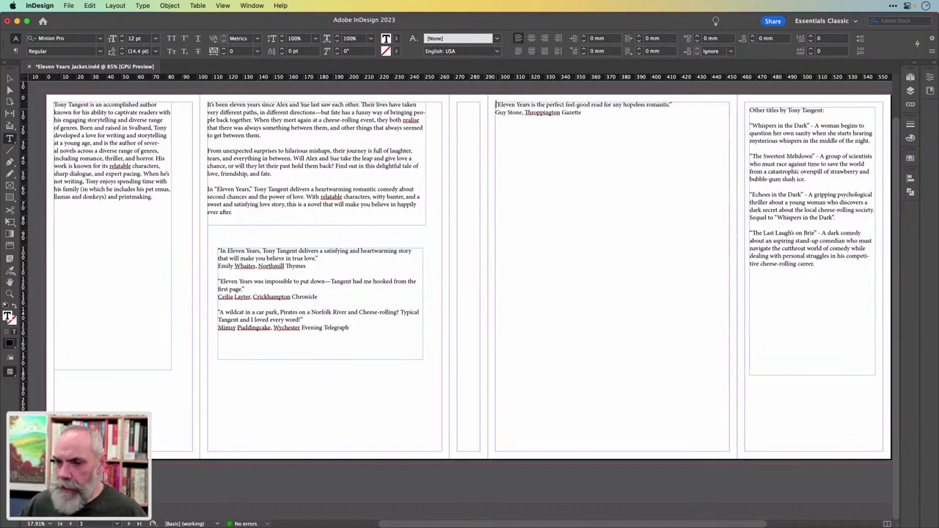
pyautogui.click(600, 194)
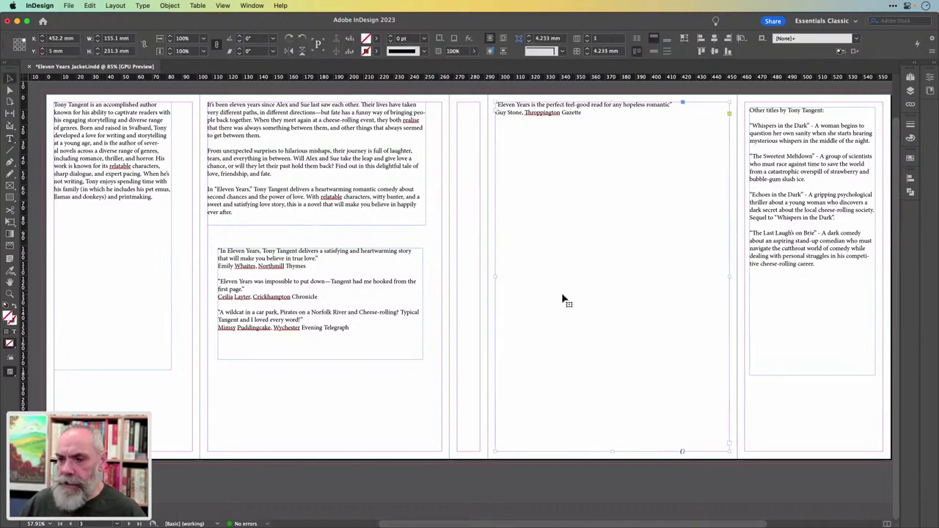
pyautogui.moveTo(612, 451); pyautogui.dragTo(616, 123)
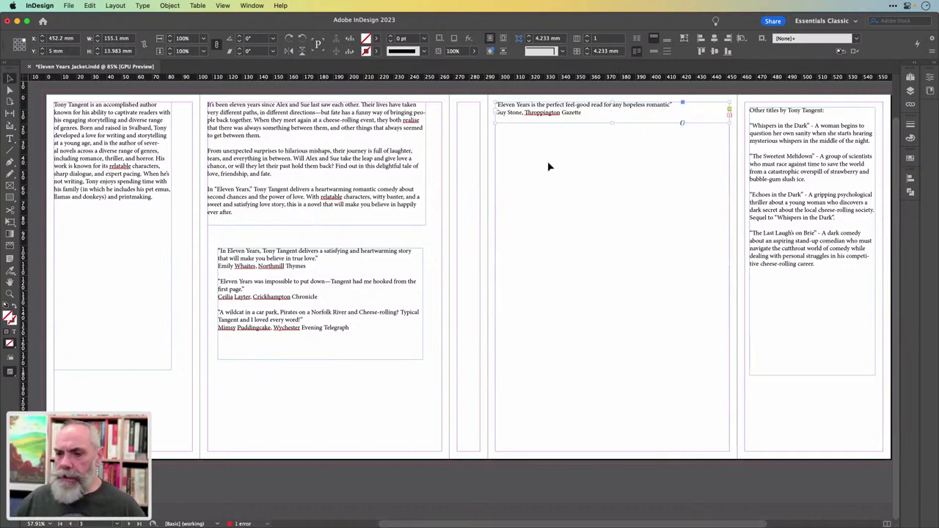
pyautogui.click(591, 160)
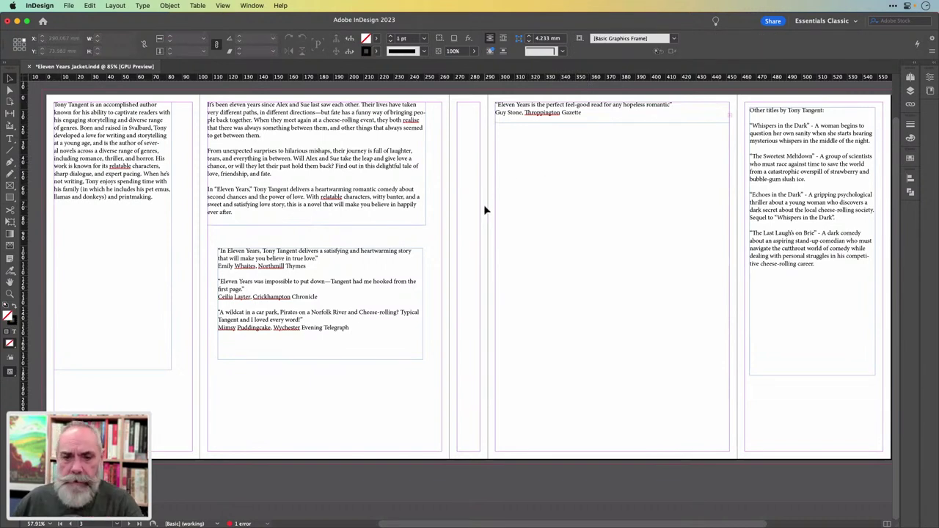
# - Shorten the author bio frame on the first page to about 69 mm high and save the document
pyautogui.click(162, 367)
pyautogui.moveTo(110, 368); pyautogui.dragTo(129, 207)
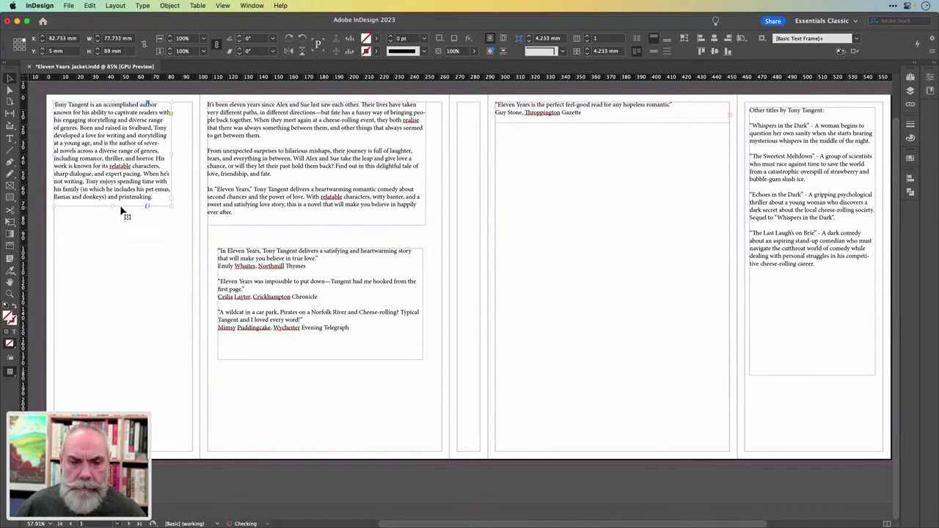
pyautogui.click(119, 235)
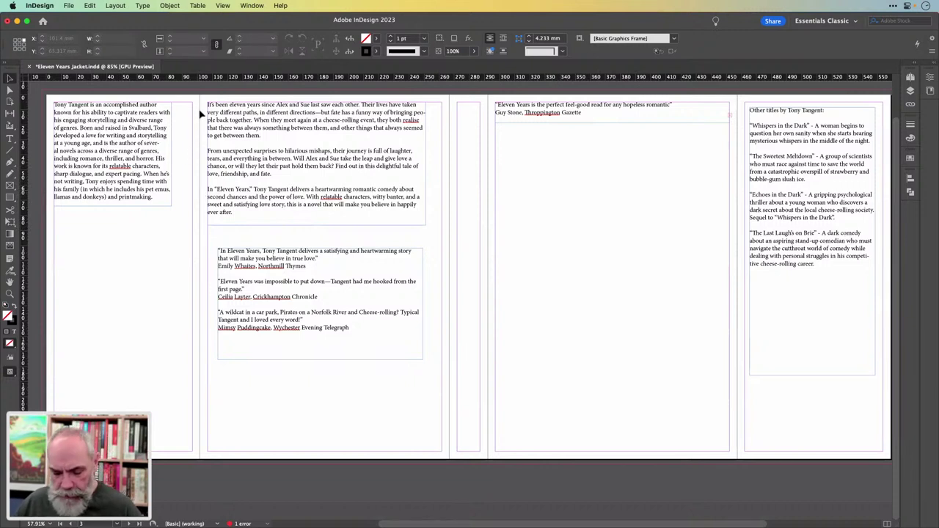
pyautogui.press('super+s')
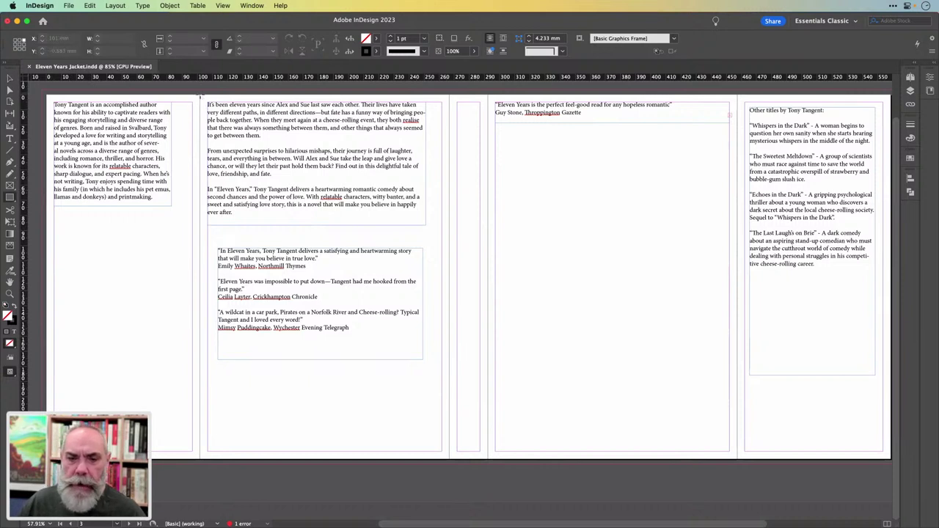
# - Draw a rectangle about 360 by 244 mm over both covers and the spine, filled with C=0 M=0 Y=100 K=0 and no stroke
pyautogui.moveTo(203, 92); pyautogui.dragTo(746, 460)
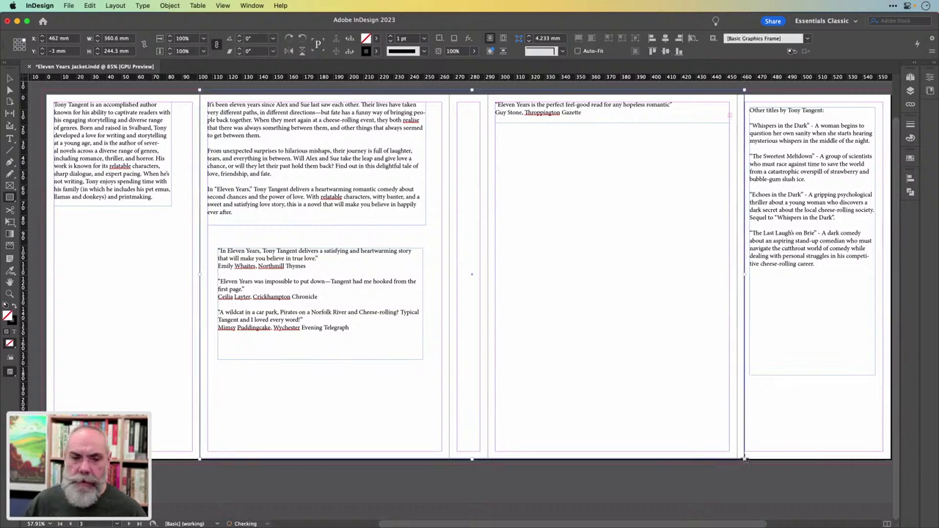
pyautogui.hotkey('shift', 'x')
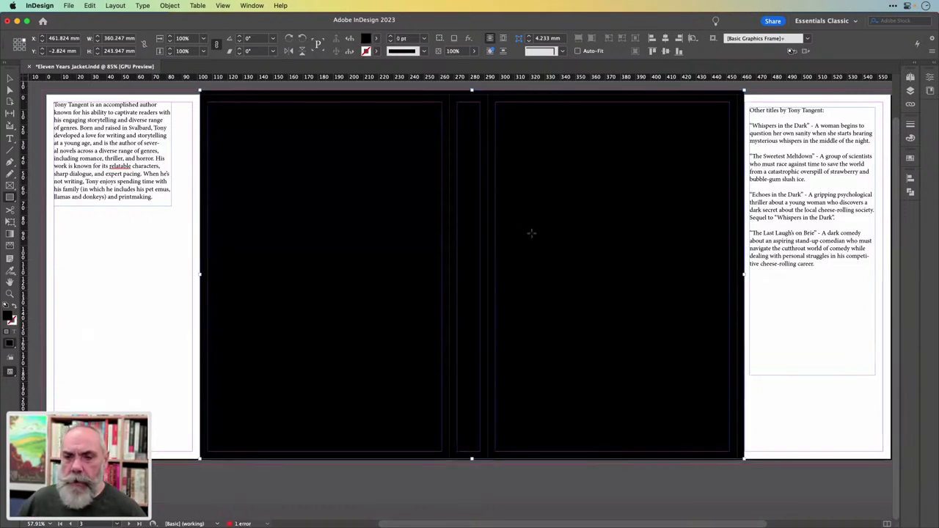
pyautogui.click(378, 37)
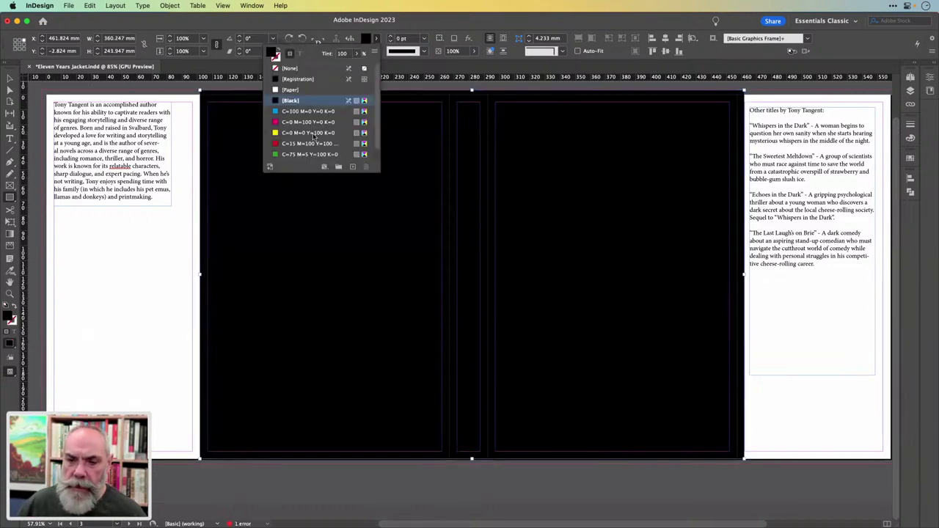
pyautogui.click(315, 133)
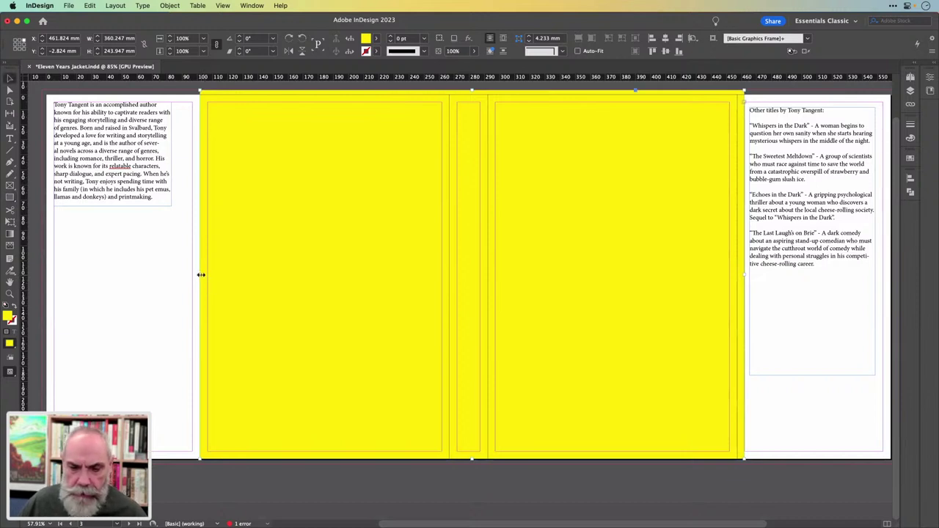
# - Extend the yellow rectangle further onto the first flap and adjust its opposite edge, making it about 366 mm wide
pyautogui.moveTo(201, 275); pyautogui.dragTo(193, 275)
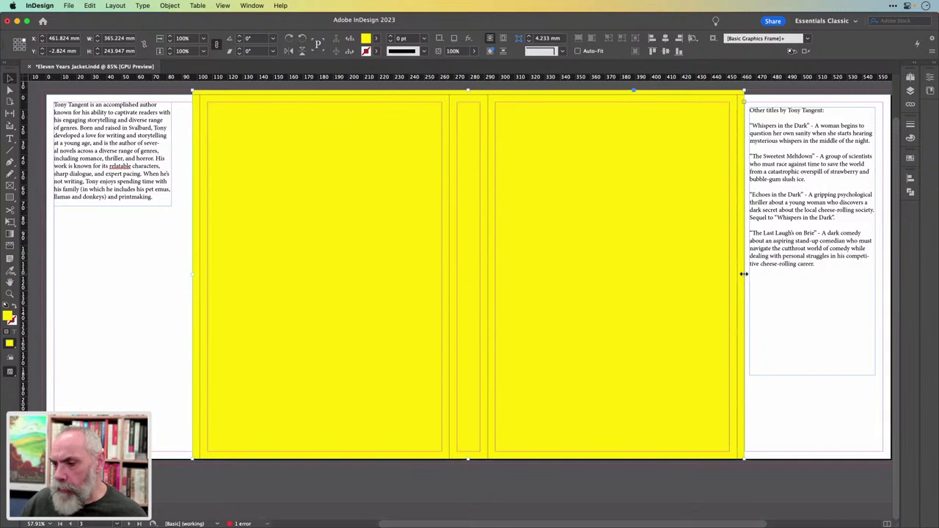
pyautogui.moveTo(744, 273); pyautogui.dragTo(743, 275)
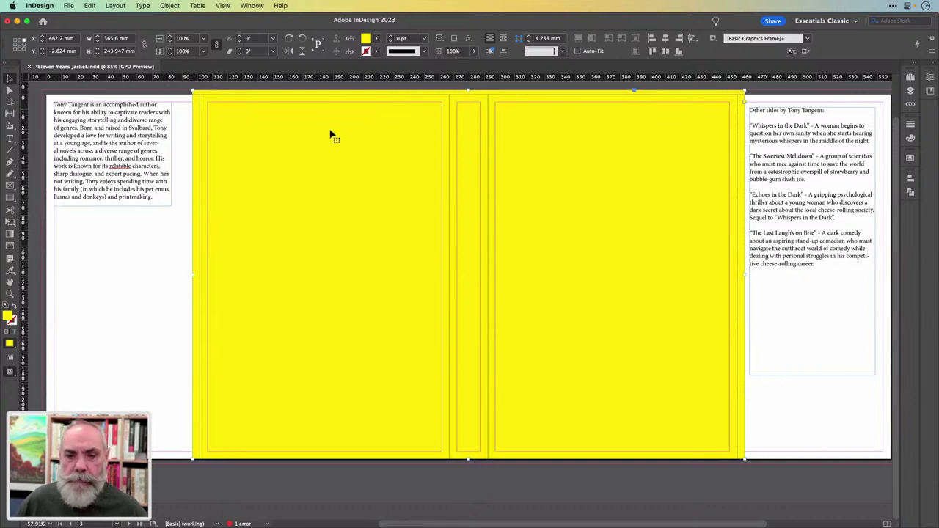
pyautogui.click(163, 264)
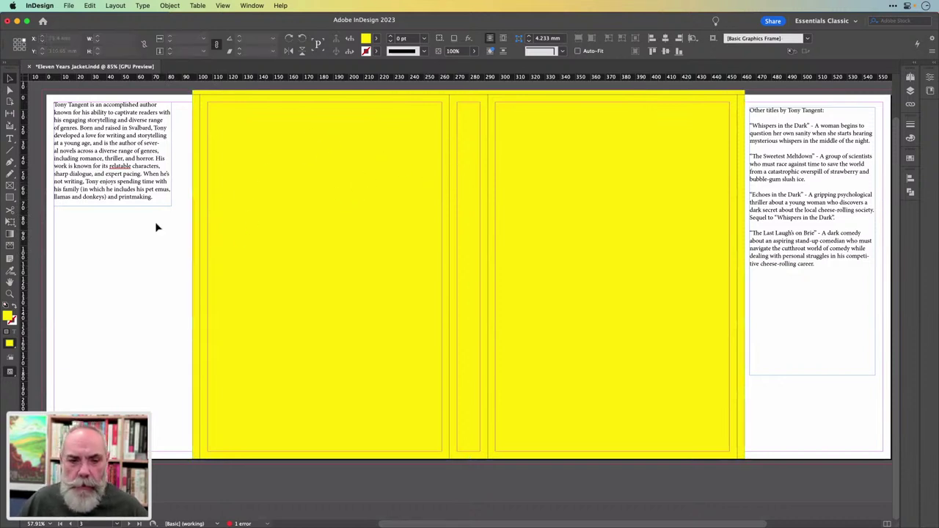
# - Move the author bio frame inward and down on the first page, to a Y position of about 19 mm
pyautogui.moveTo(139, 149); pyautogui.dragTo(155, 155)
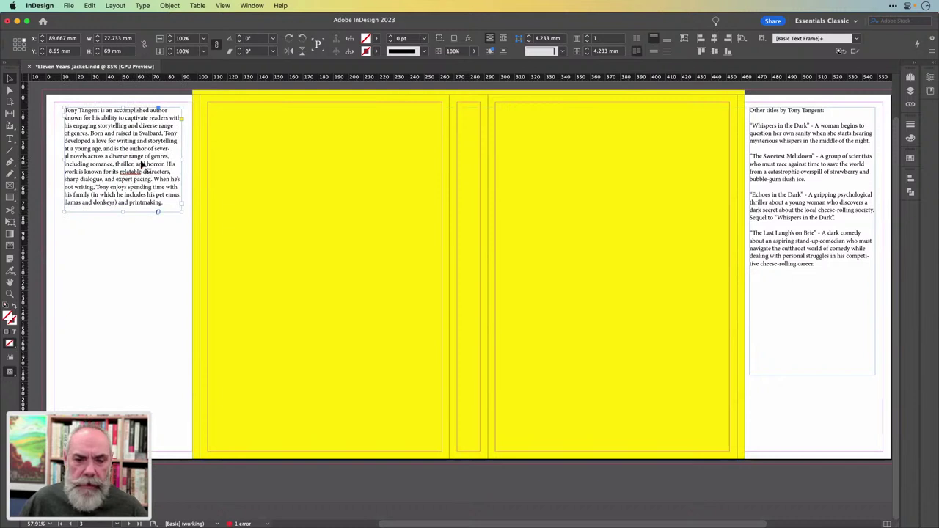
pyautogui.moveTo(124, 150)
pyautogui.mouseDown()
pyautogui.moveTo(121, 179)
pyautogui.moveTo(126, 167)
pyautogui.mouseUp()
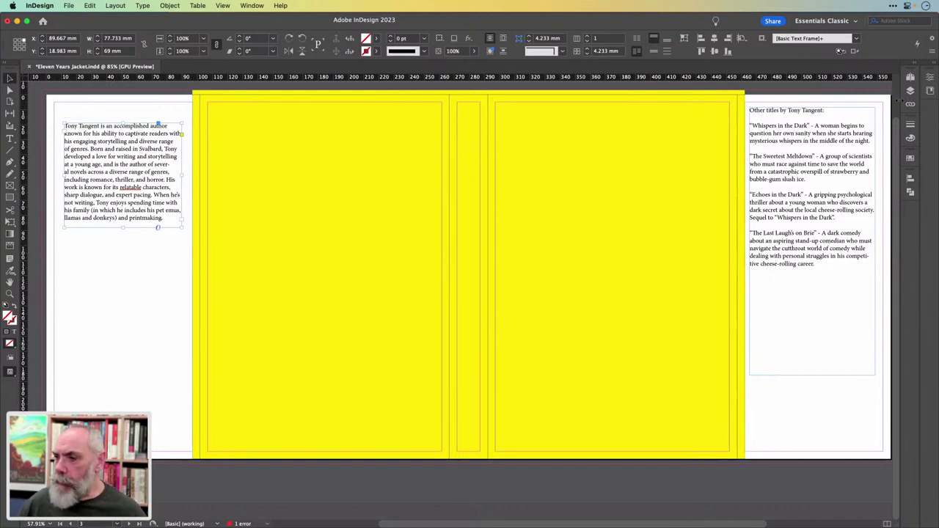
# - Show the page thumbnails, select the first and last pages, and shrink the thumbnail panel so it covers less of the spread
pyautogui.click(910, 77)
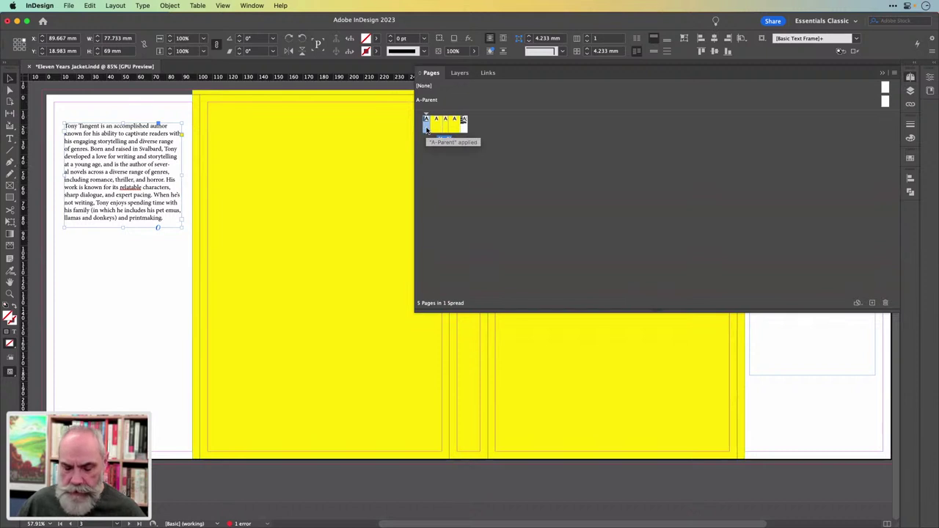
pyautogui.keyDown('shift'); pyautogui.click(466, 128); pyautogui.keyUp('shift')
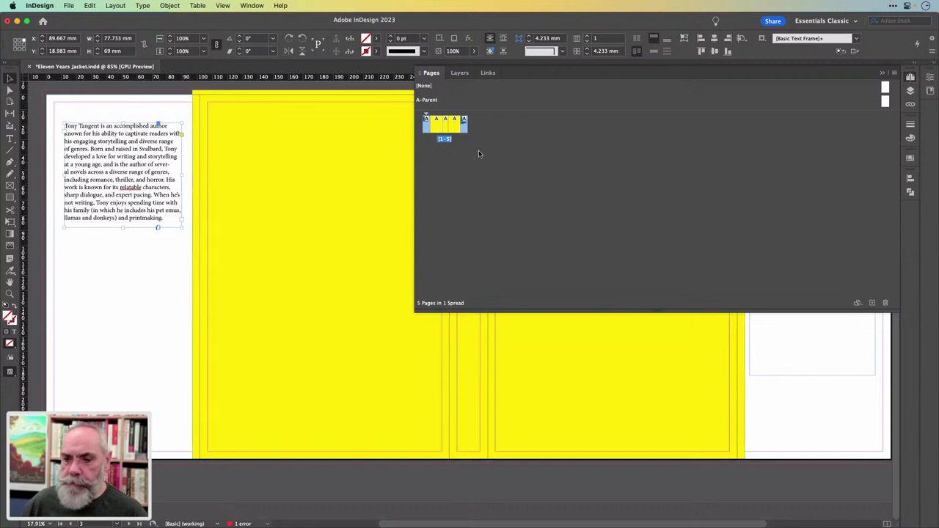
pyautogui.moveTo(418, 311); pyautogui.dragTo(809, 185)
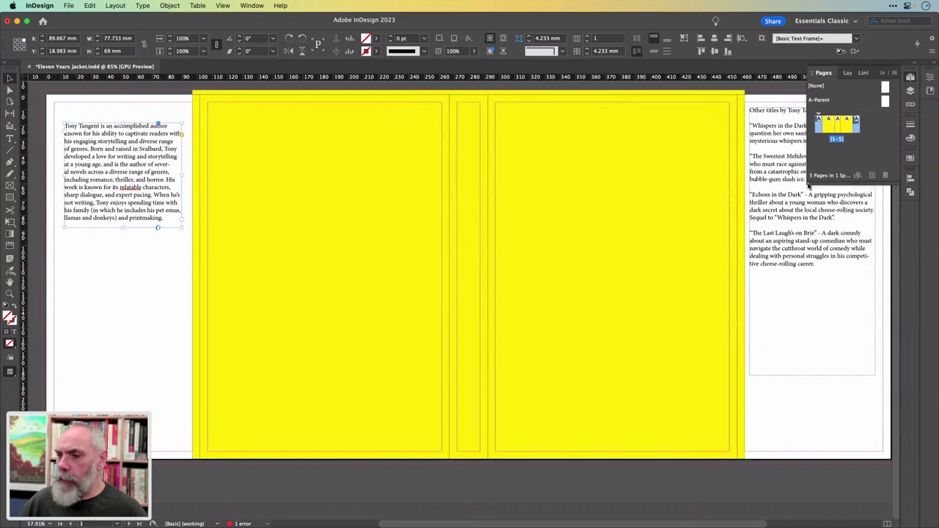
pyautogui.click(117, 6)
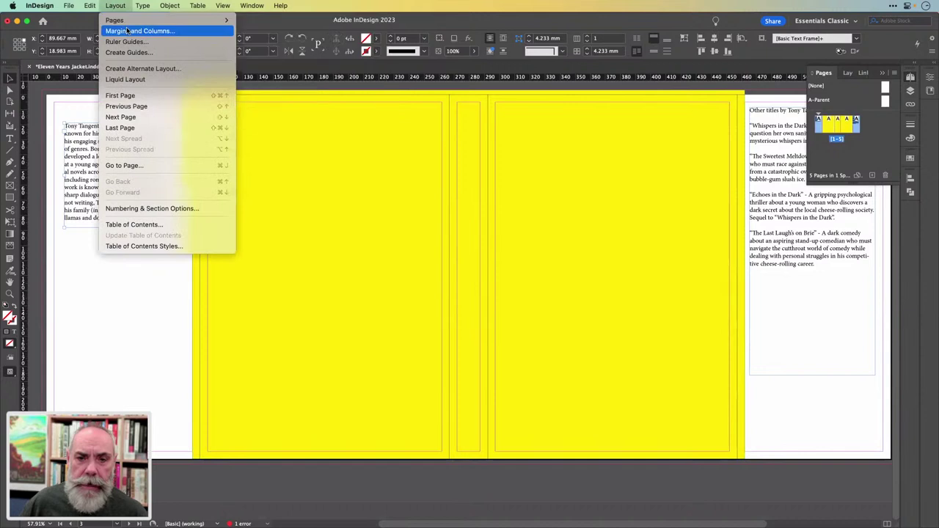
pyautogui.click(140, 31)
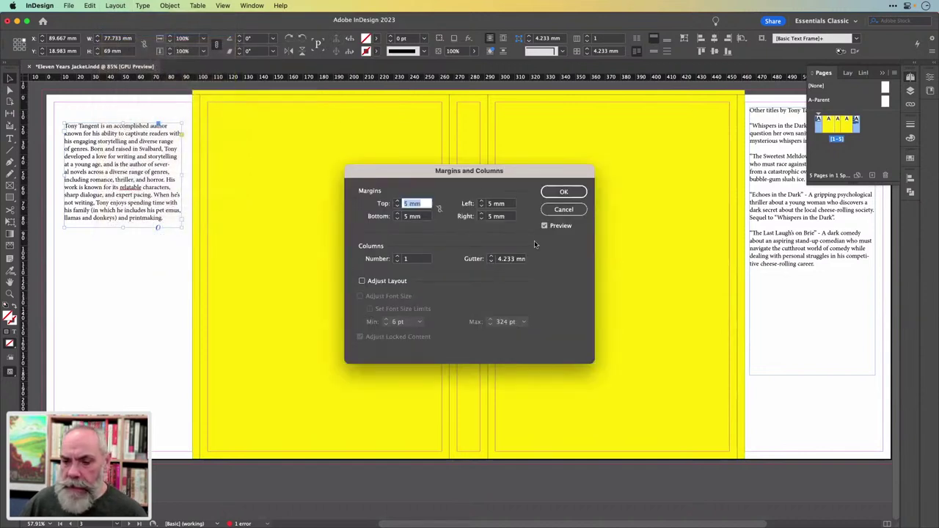
pyautogui.click(481, 202)
pyautogui.click(481, 202)
pyautogui.click(481, 202)
pyautogui.click(481, 202)
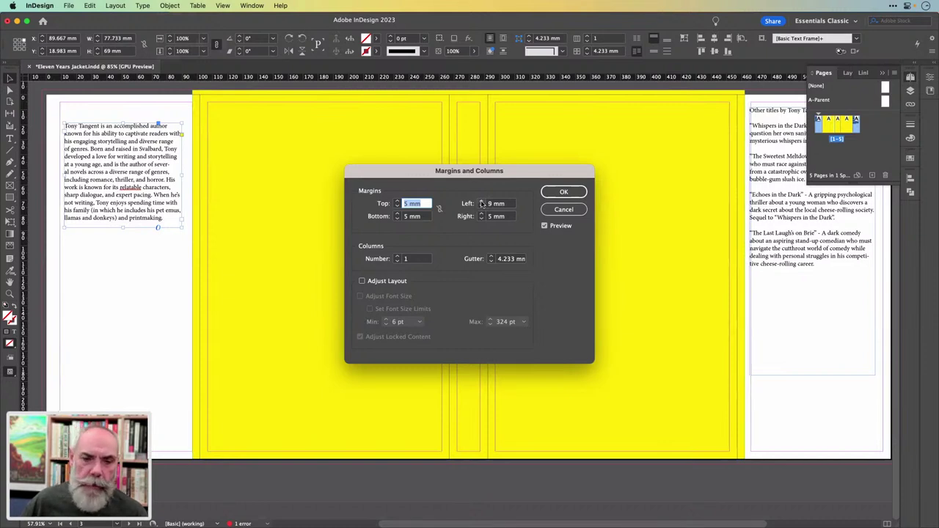
pyautogui.click(564, 209)
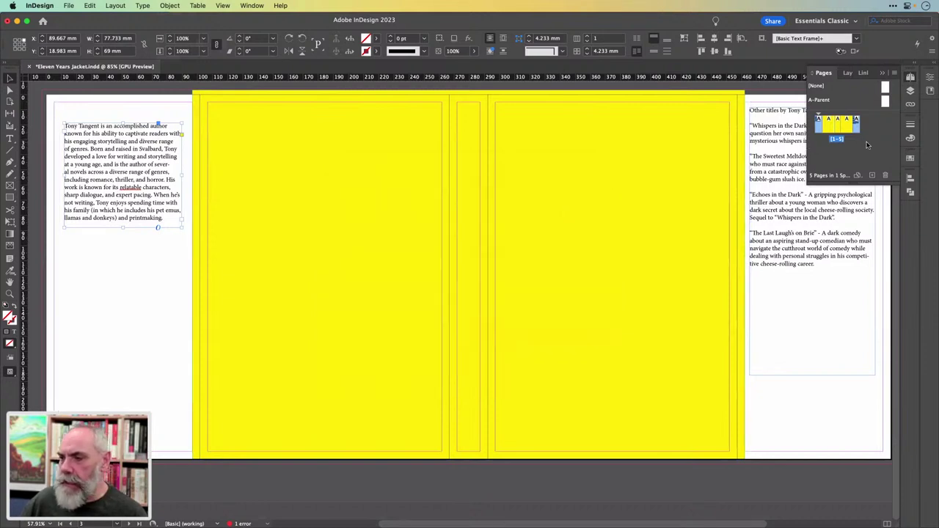
# - Set the left margin of the first page to 8 mm
pyautogui.click(116, 6)
pyautogui.click(133, 31)
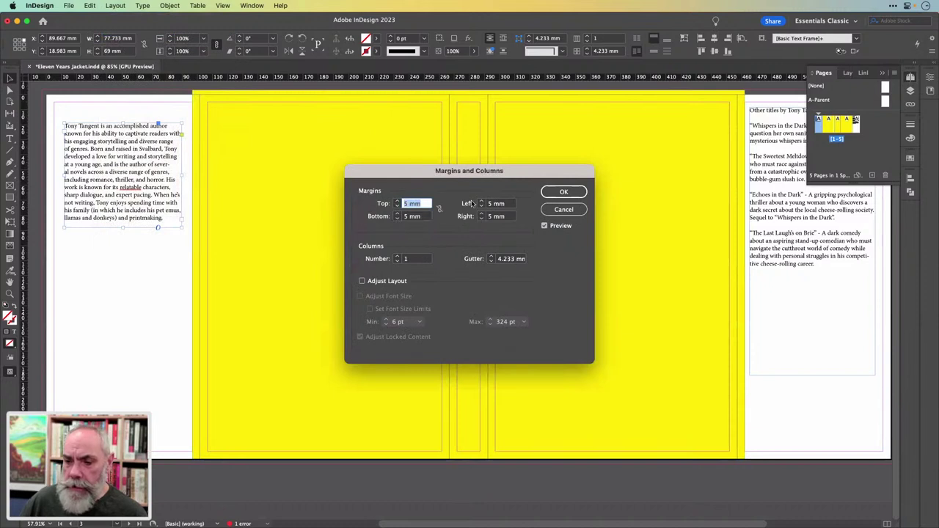
pyautogui.click(481, 201)
pyautogui.click(482, 201)
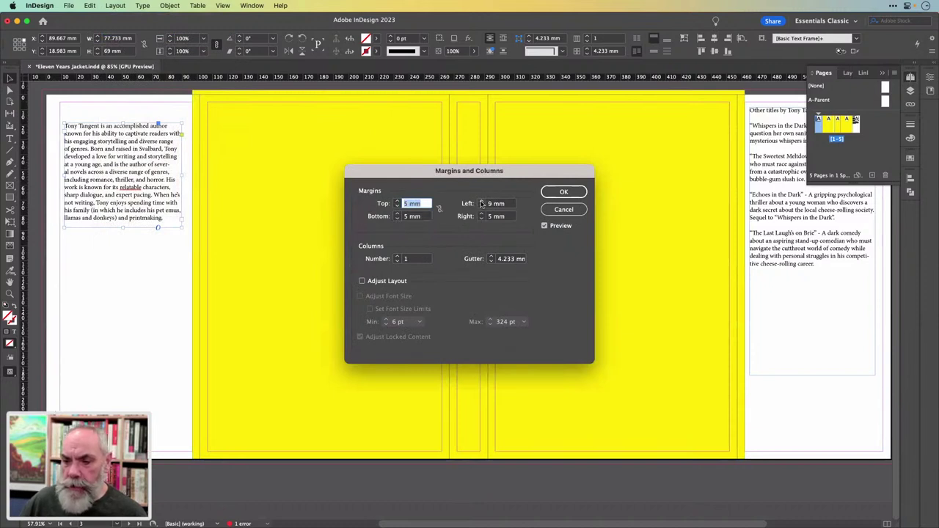
pyautogui.click(481, 201)
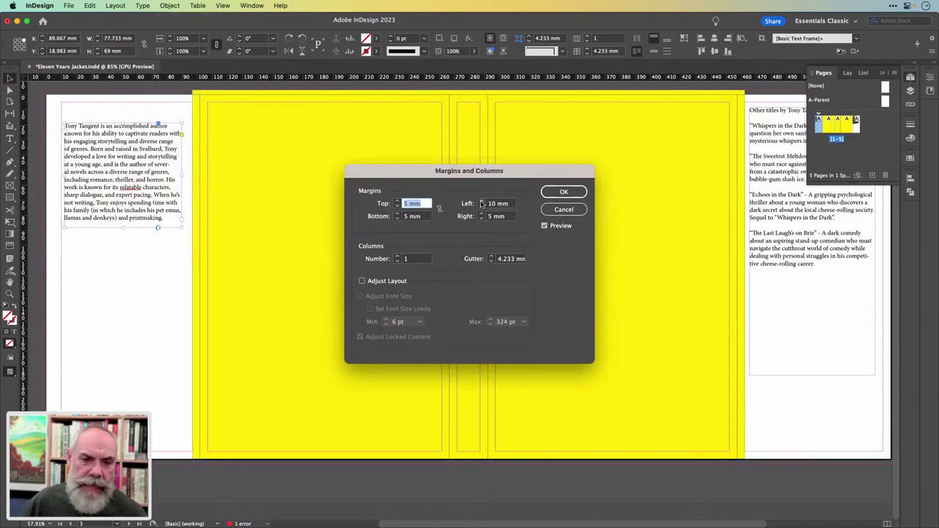
pyautogui.click(481, 207)
pyautogui.click(482, 207)
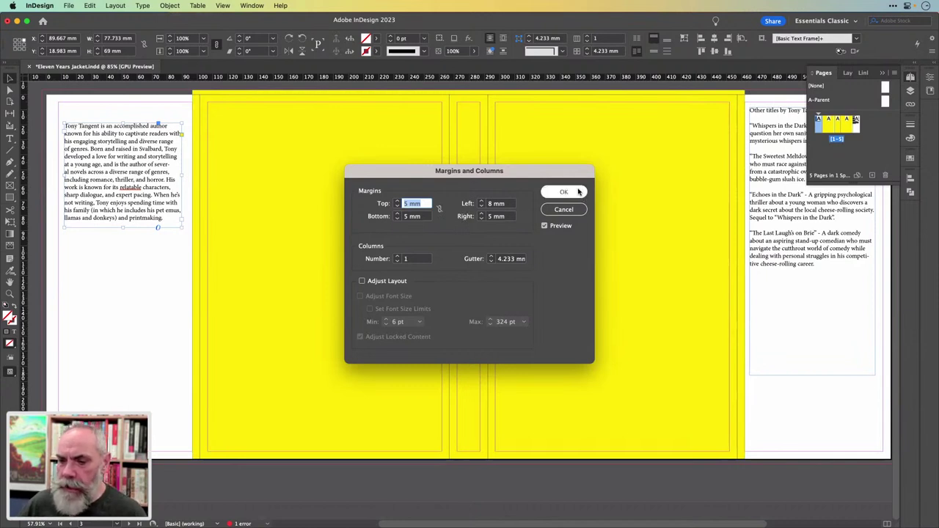
pyautogui.click(575, 191)
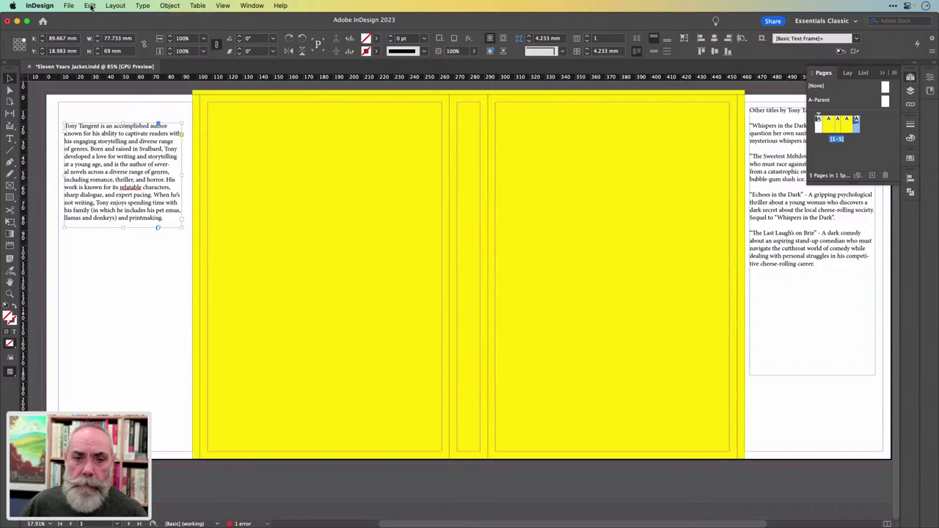
# - Set the right margin of the last page to 8 mm
pyautogui.click(111, 7)
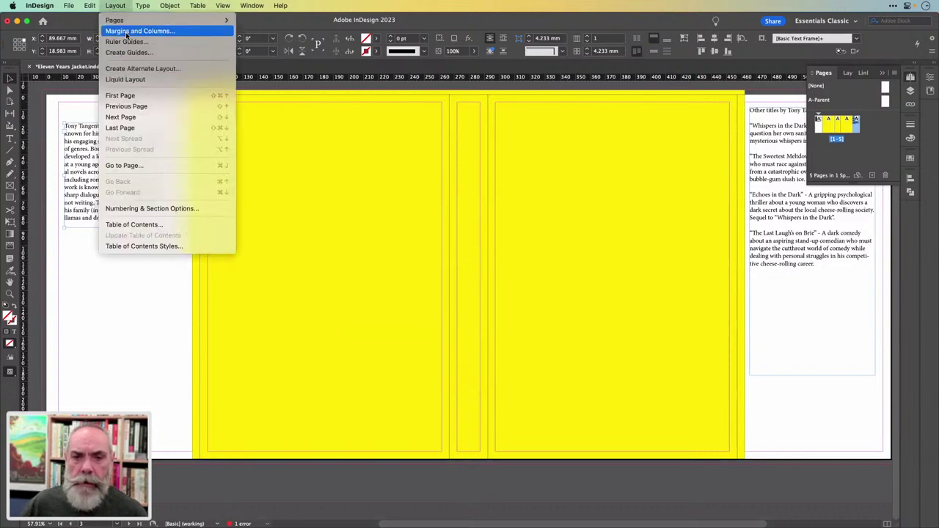
pyautogui.click(126, 31)
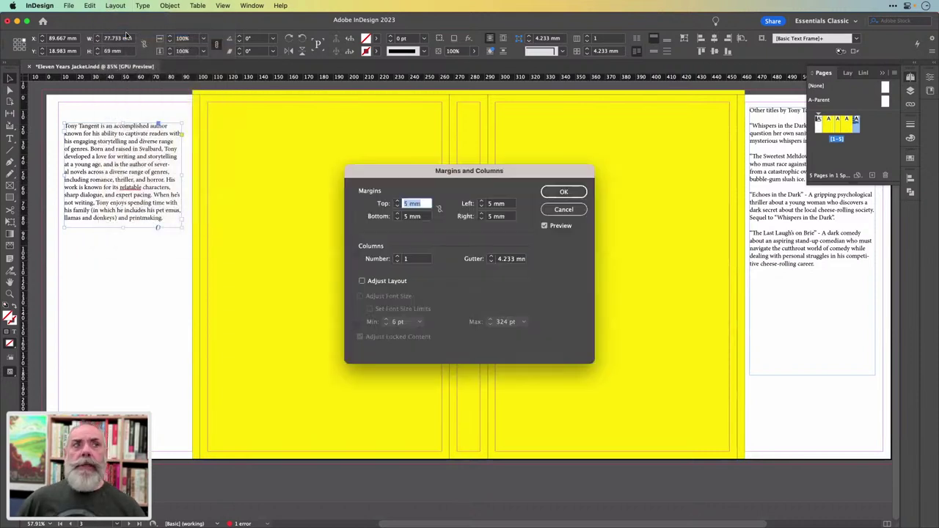
pyautogui.click(482, 213)
pyautogui.click(482, 213)
pyautogui.click(482, 213)
pyautogui.click(562, 193)
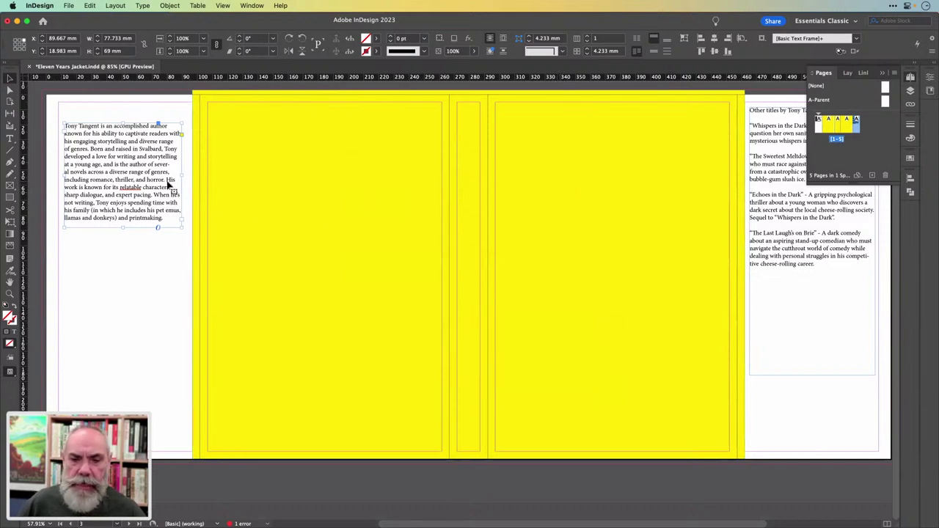
# - Align the author bio frame with the first page's upper-left margin corner and enlarge it to about 88.6 by 86.7 mm
pyautogui.moveTo(169, 151); pyautogui.dragTo(164, 129)
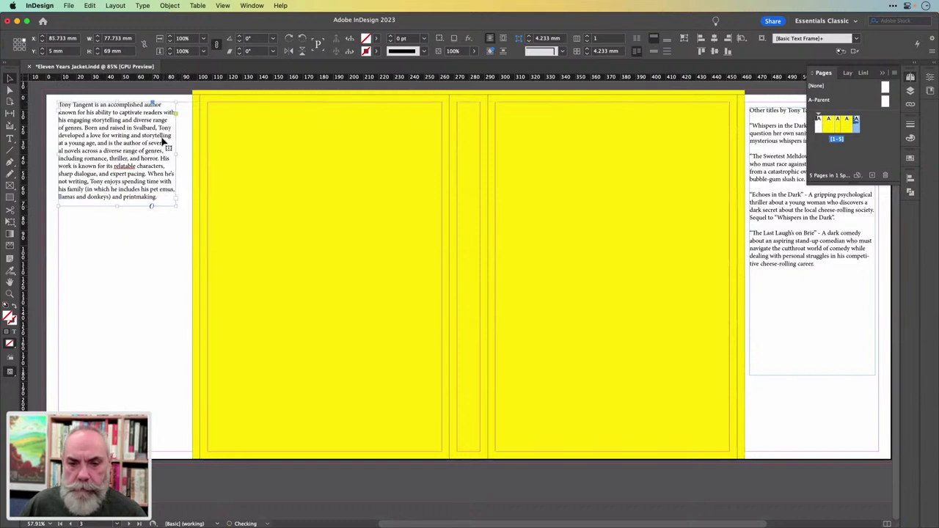
pyautogui.moveTo(176, 206); pyautogui.dragTo(189, 232)
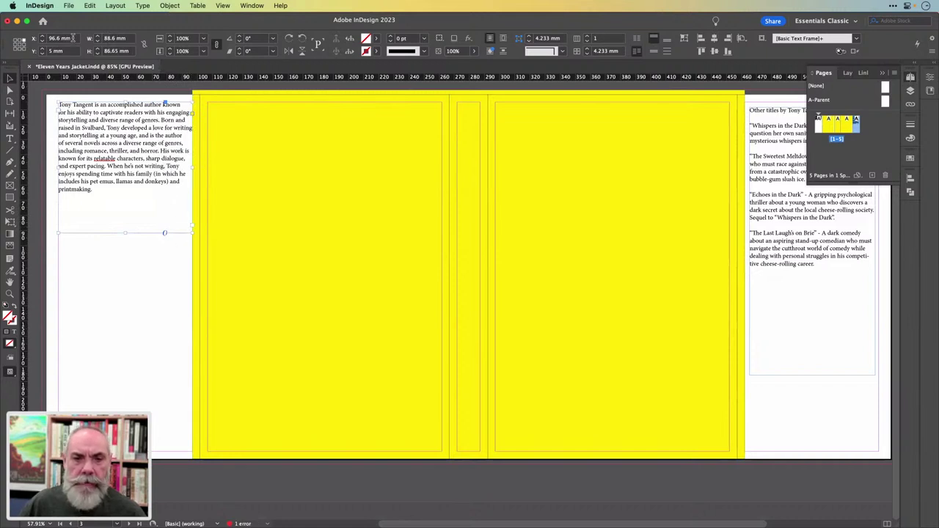
# - Set the author bio frame's width to 83.6 mm and move the frame away from the first page's inner edge
pyautogui.click(133, 39)
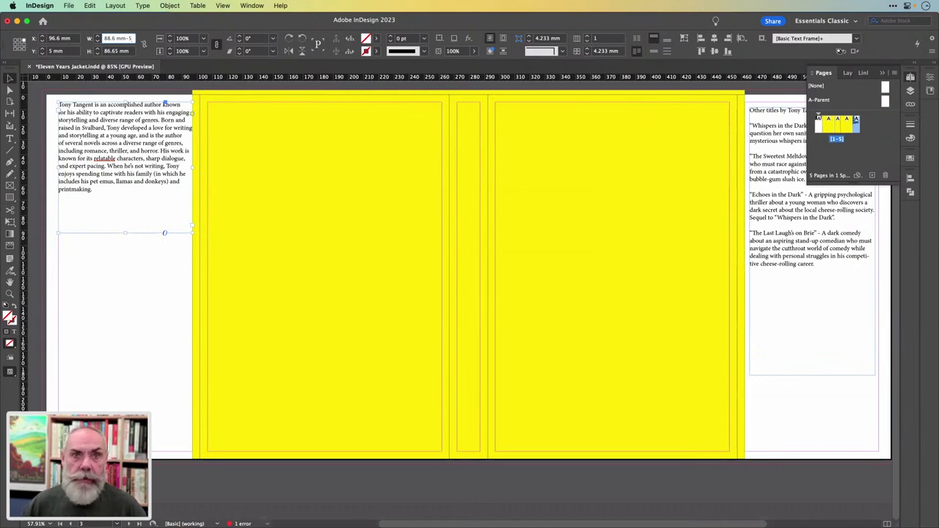
pyautogui.press('Tab')
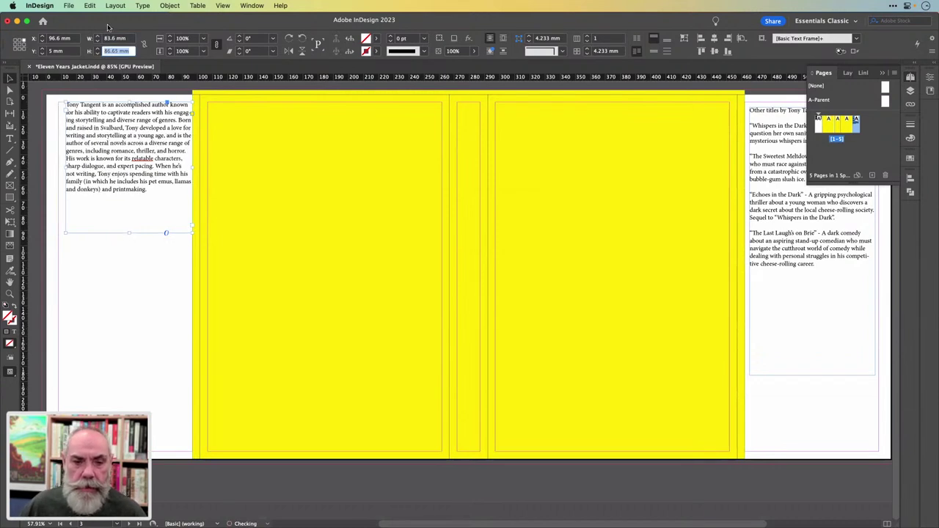
pyautogui.moveTo(164, 149)
pyautogui.mouseDown()
pyautogui.moveTo(172, 146)
pyautogui.moveTo(147, 154)
pyautogui.mouseUp()
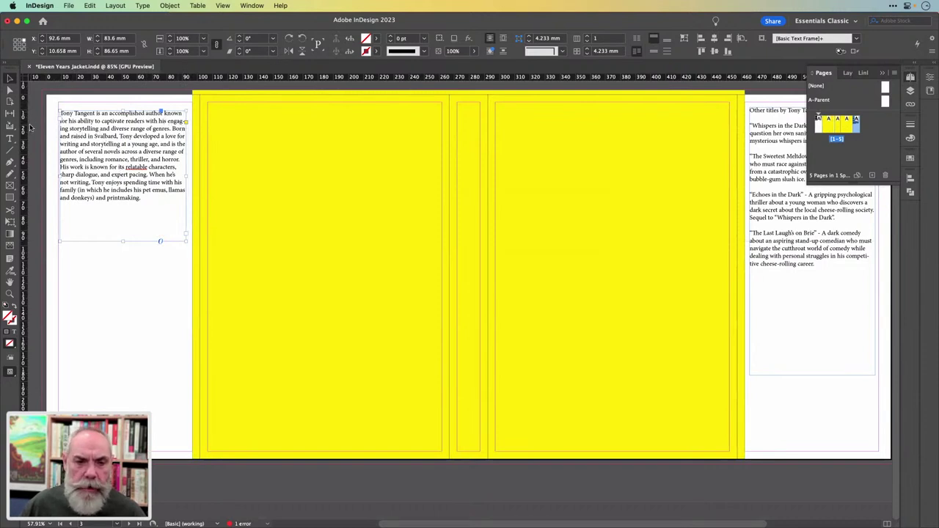
# - Place a vertical guide at X 93.6 mm on the first page and align the author bio frame with the upper margin beside it
pyautogui.moveTo(25, 124); pyautogui.dragTo(201, 152)
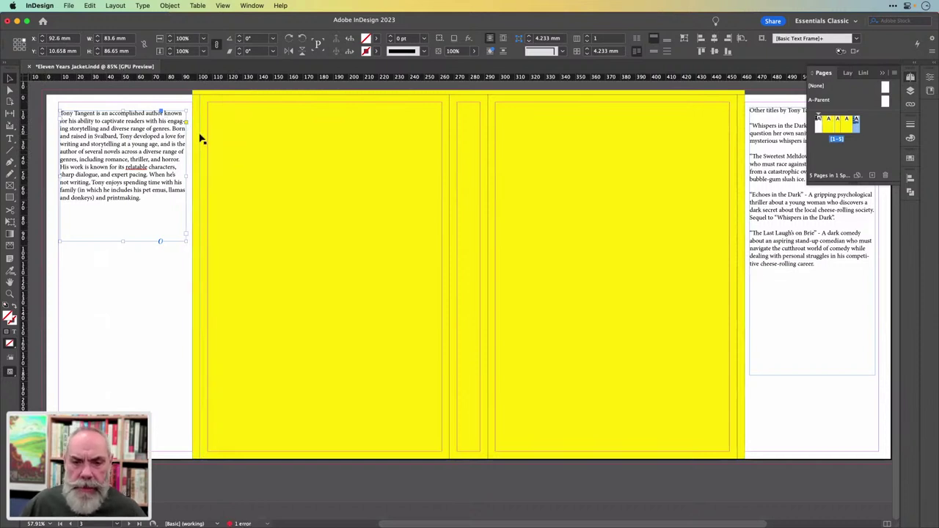
pyautogui.click(202, 139)
pyautogui.click(74, 39)
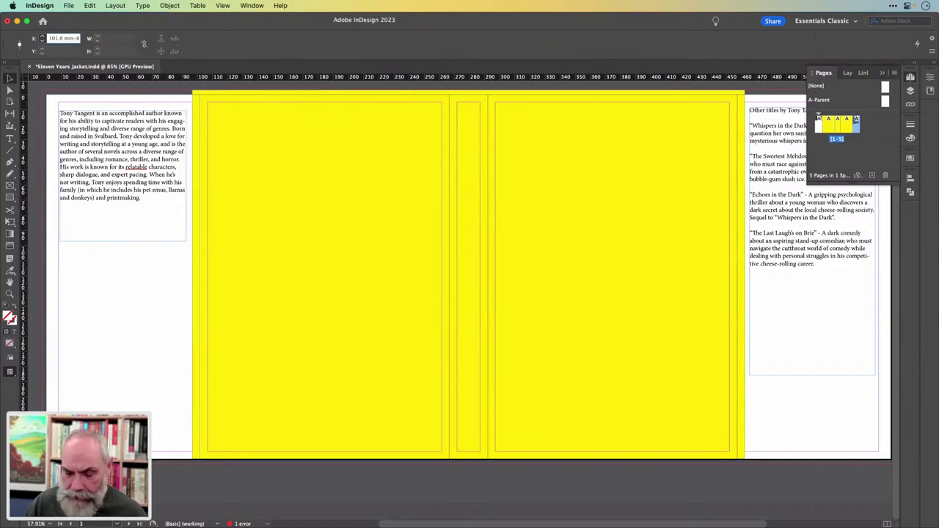
pyautogui.press('Return')
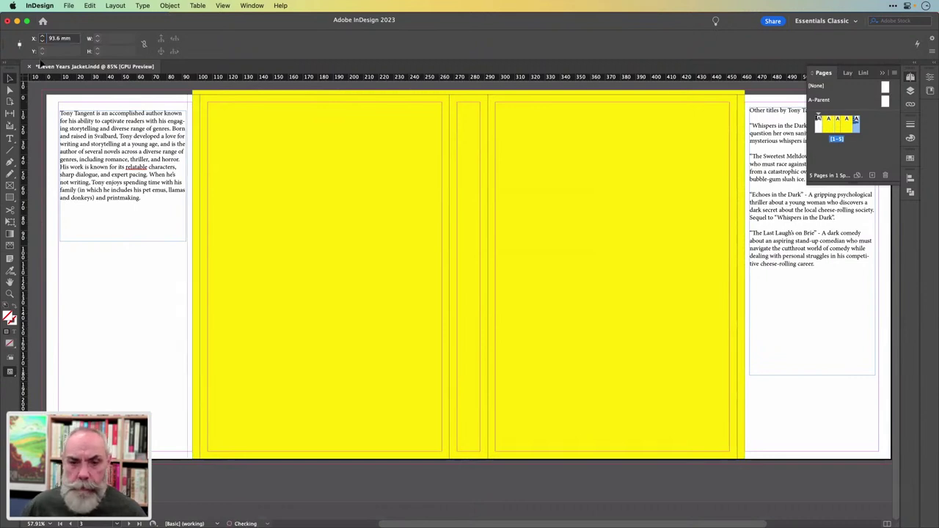
pyautogui.moveTo(161, 145); pyautogui.dragTo(104, 212)
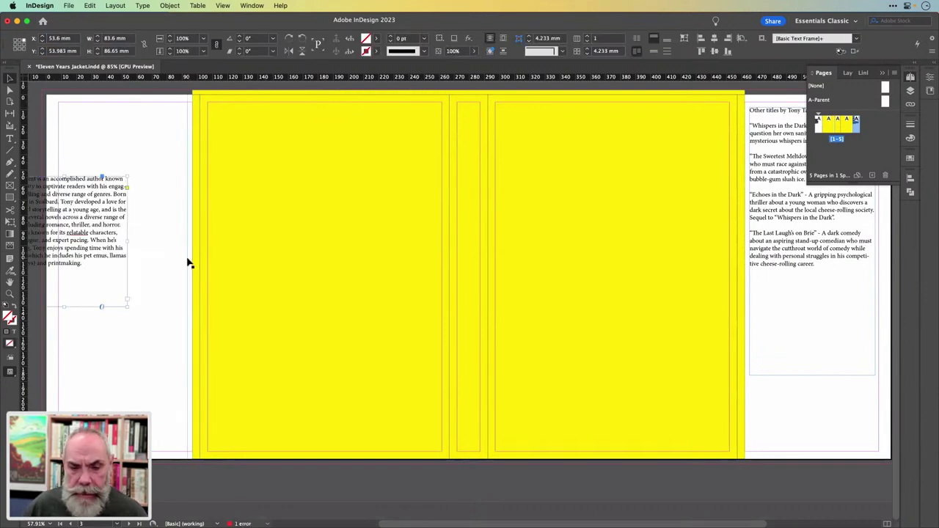
pyautogui.moveTo(95, 214); pyautogui.dragTo(155, 143)
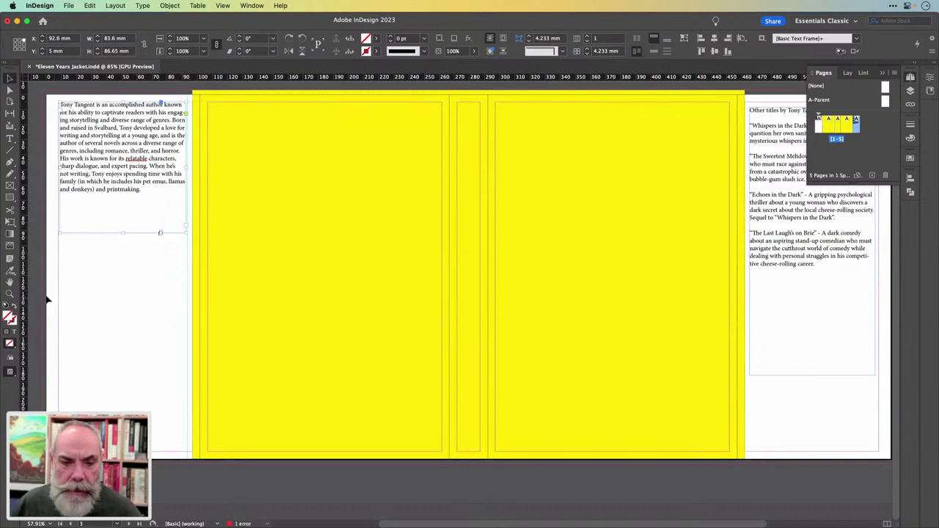
# - Add a vertical guide on the last page at X 465.2 mm, 8 mm in from its inner edge
pyautogui.moveTo(26, 294); pyautogui.dragTo(740, 290)
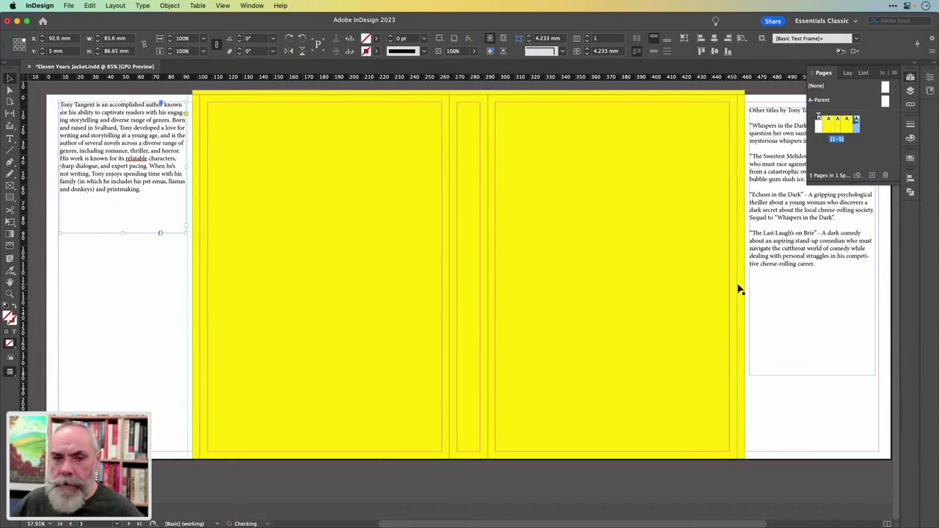
pyautogui.click(740, 290)
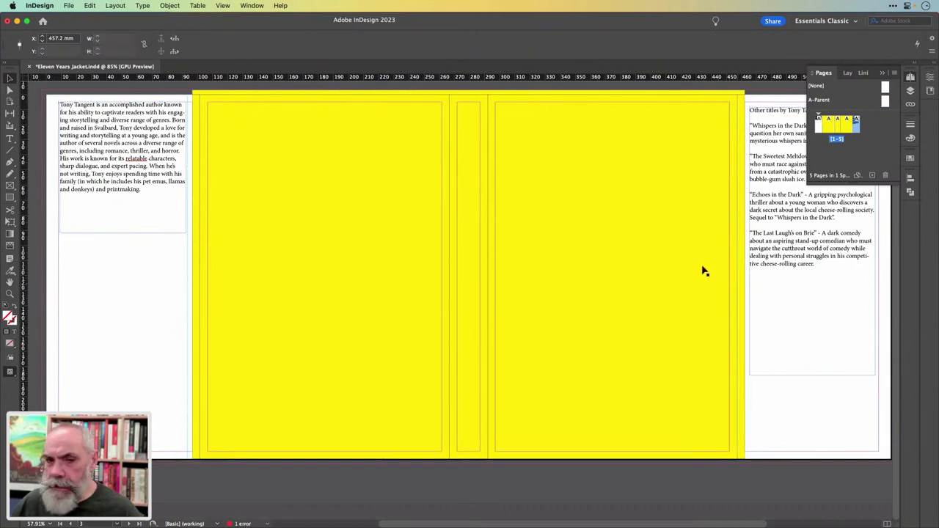
pyautogui.click(76, 39)
pyautogui.write('+8')
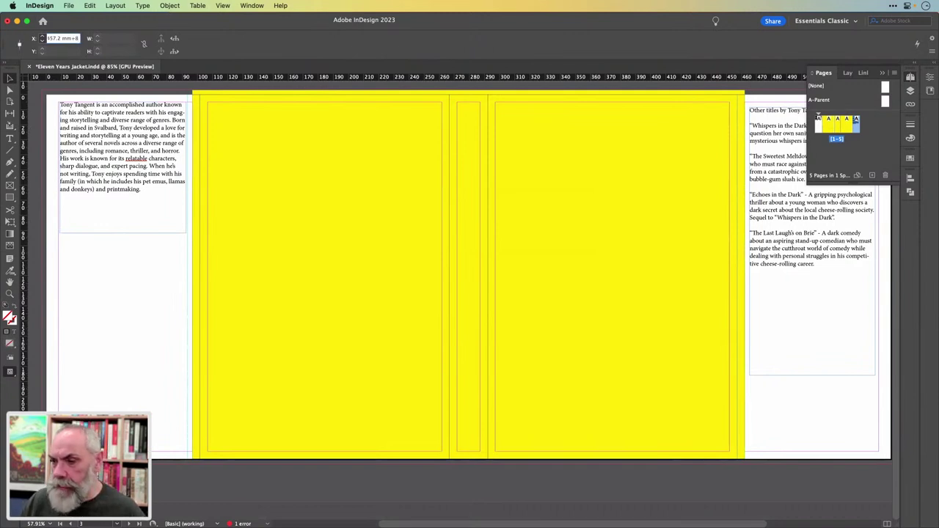
pyautogui.press('Return')
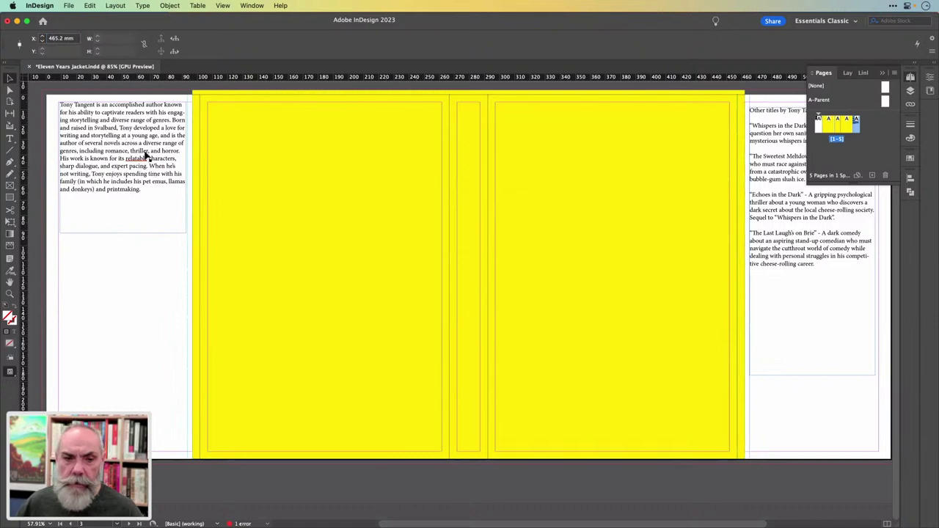
# - Set the other-titles frame's width to 83.6 mm and move it up near the last page's upper margin, between the new guide and the outer margin
pyautogui.hscroll(2, 242, 178)
pyautogui.hscroll(1, 242, 178)
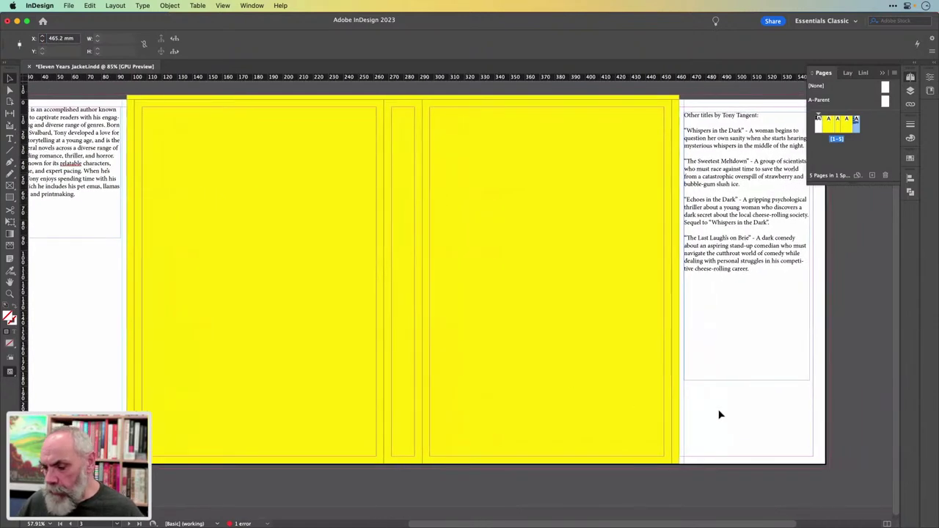
pyautogui.click(691, 421)
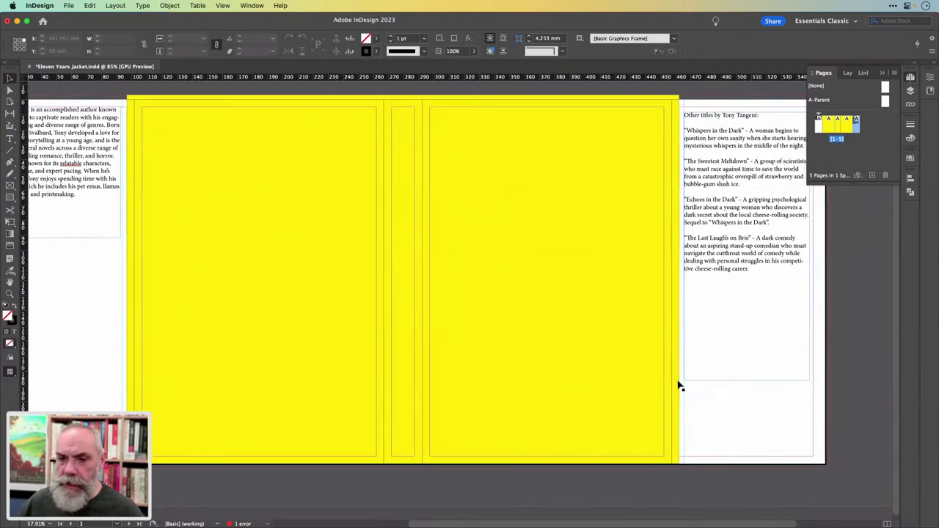
pyautogui.hscroll(-2, 234, 162)
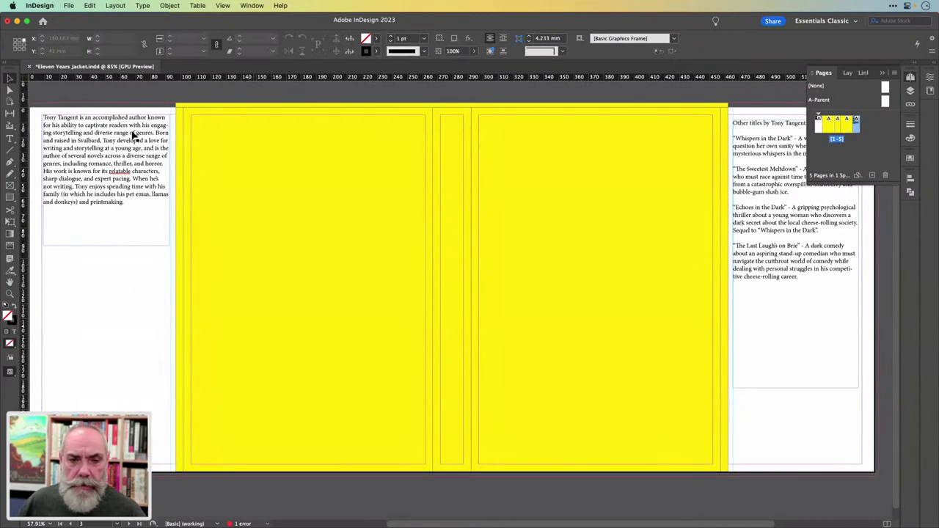
pyautogui.click(131, 137)
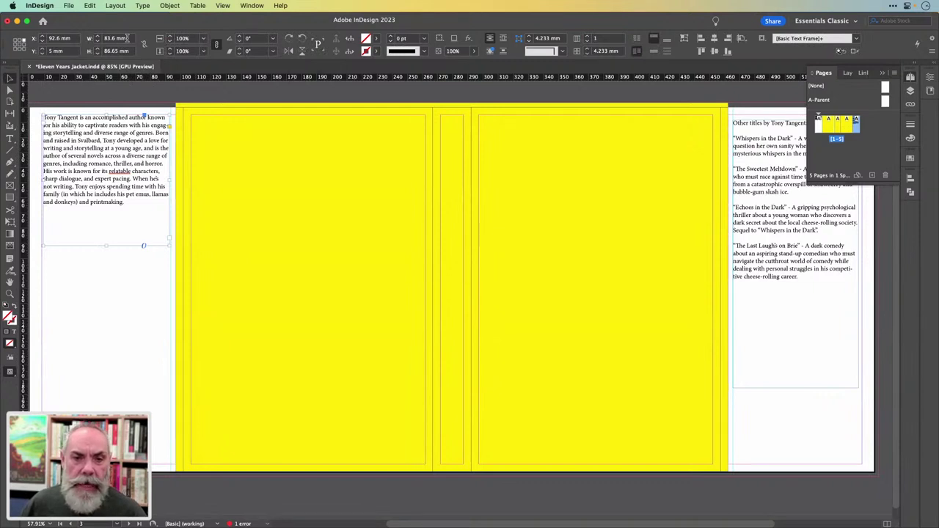
pyautogui.click(794, 246)
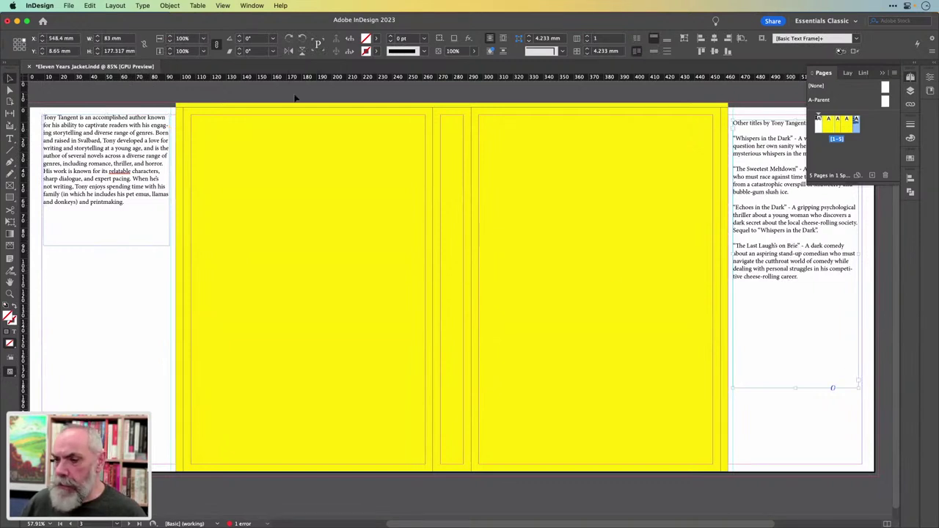
pyautogui.click(127, 41)
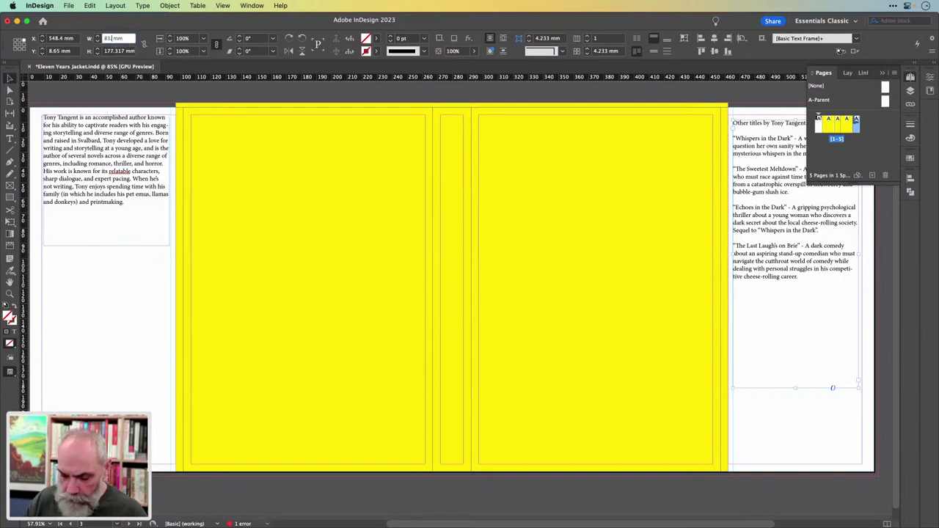
pyautogui.write('.6')
pyautogui.press('Return')
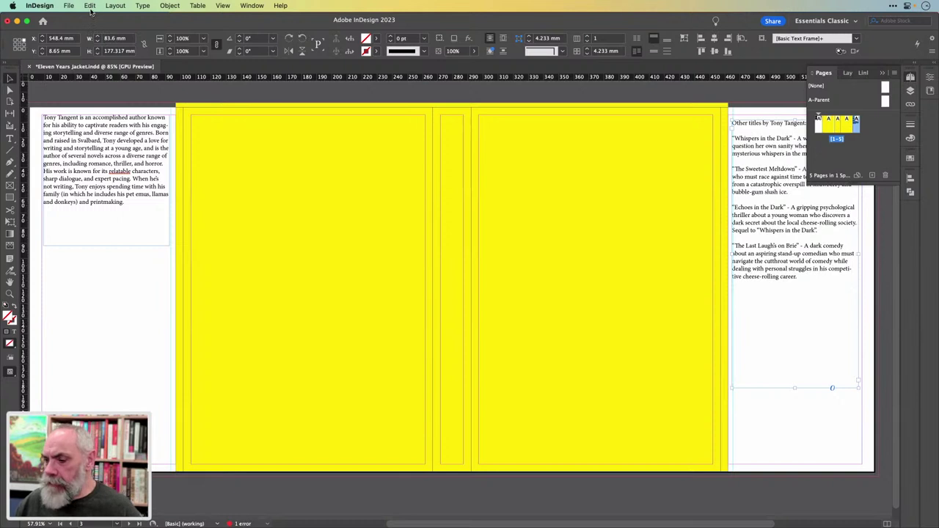
pyautogui.moveTo(776, 226); pyautogui.dragTo(779, 222)
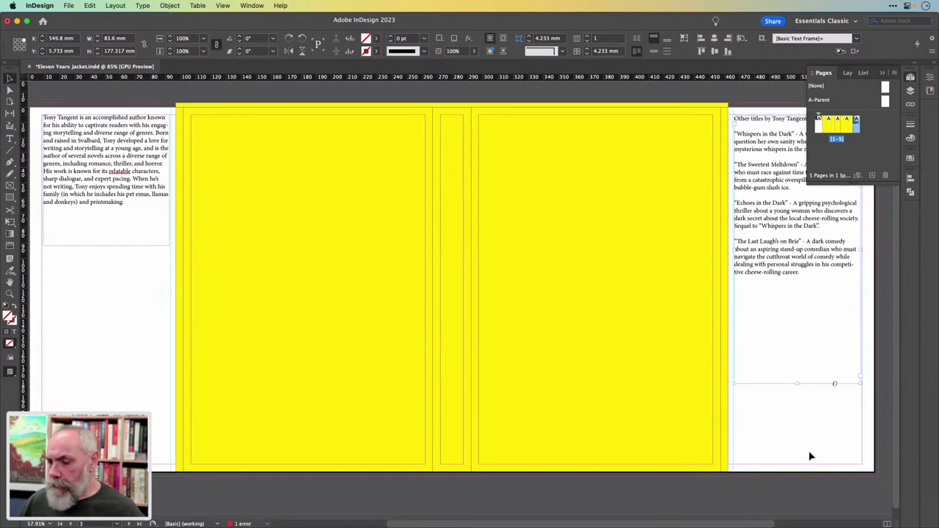
# - Delete the yellow rectangle covering the front, spine and back cover
pyautogui.click(812, 418)
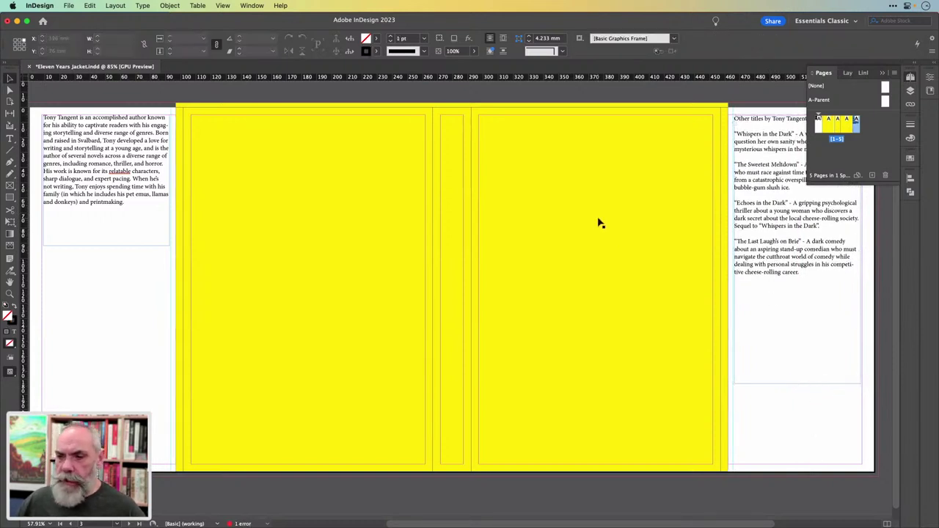
pyautogui.click(600, 219)
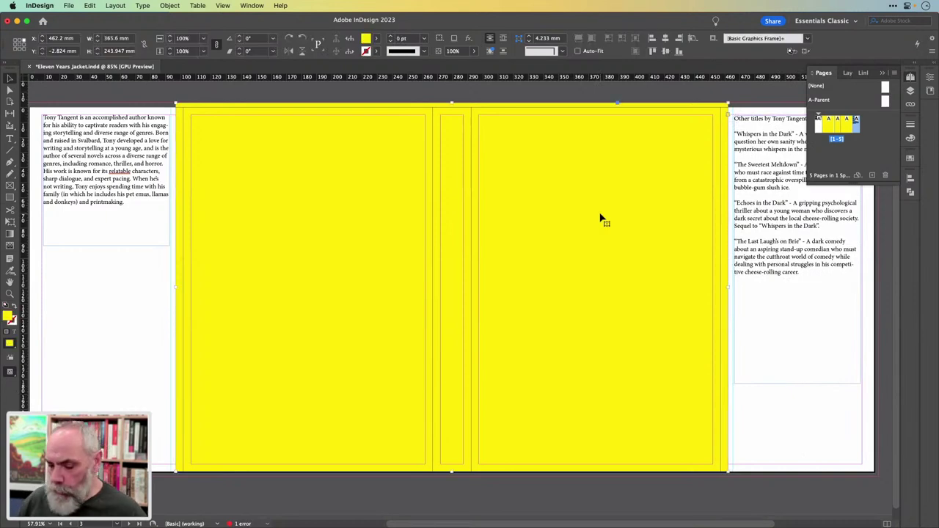
pyautogui.press('Delete')
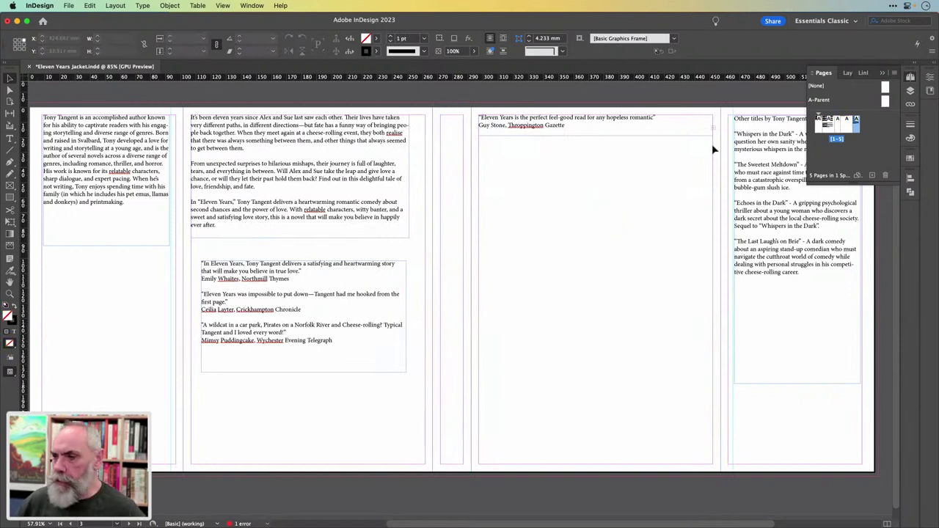
# - Create a new layer, move it below Layer 1 and name it BG
pyautogui.click(910, 92)
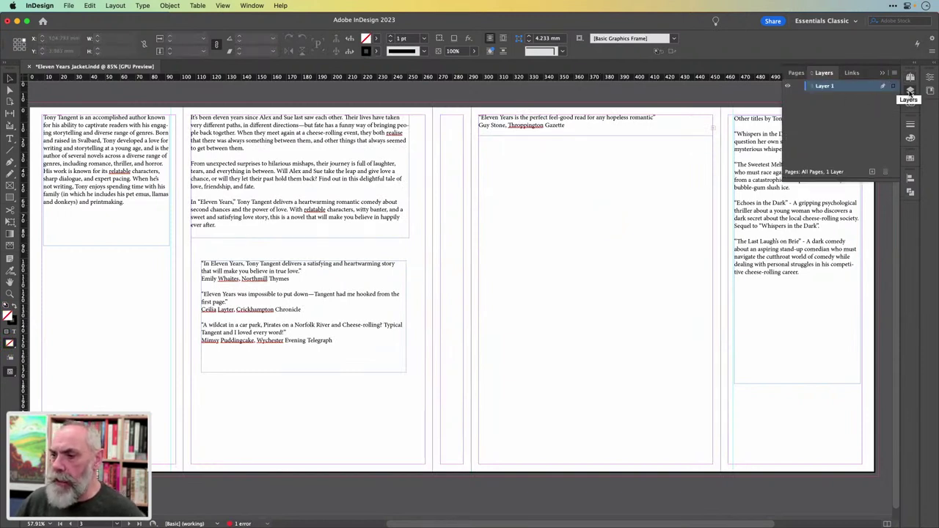
pyautogui.click(872, 172)
pyautogui.moveTo(864, 86); pyautogui.dragTo(864, 105)
pyautogui.doubleClick(825, 97)
pyautogui.write('BC')
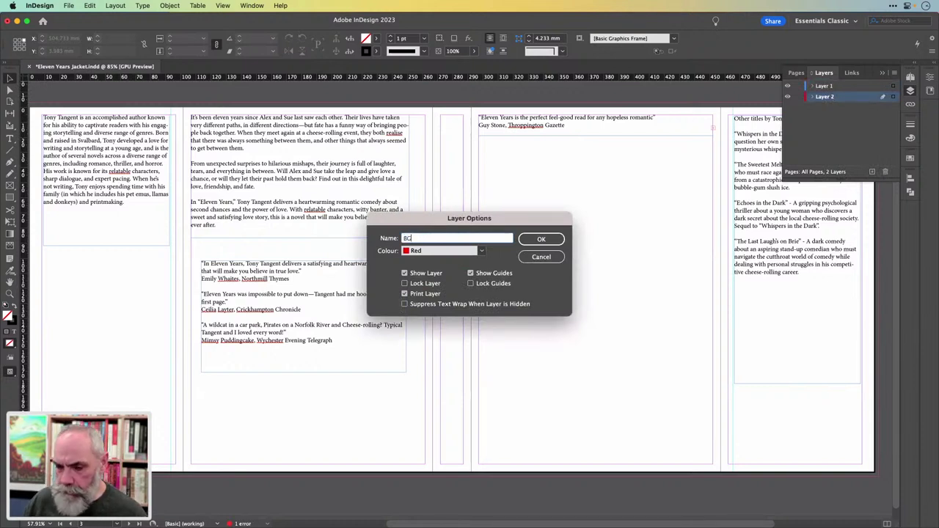
pyautogui.write('G')
pyautogui.press('Return')
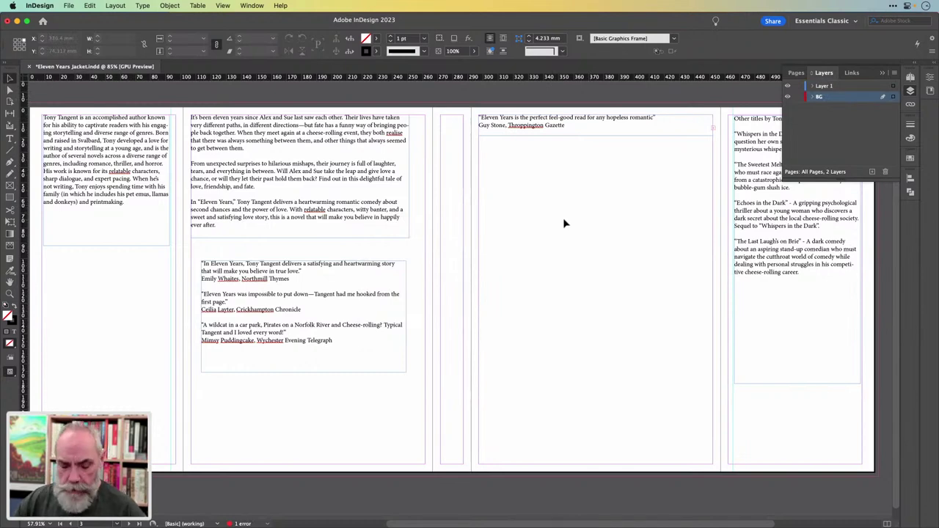
# - Place 11YearsBackground.ai at original size on the BG layer, starting where the first page's right margin meets the upper bleed edge
pyautogui.press('super+d')
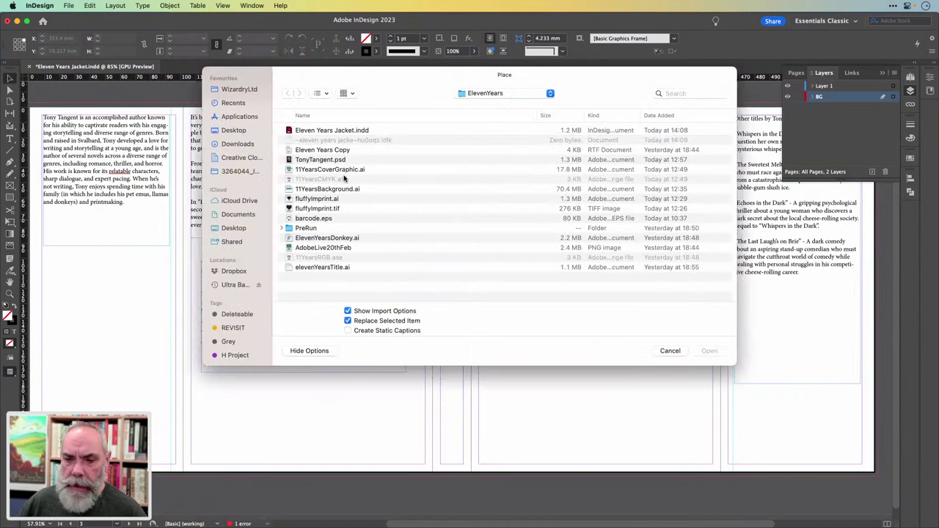
pyautogui.click(333, 190)
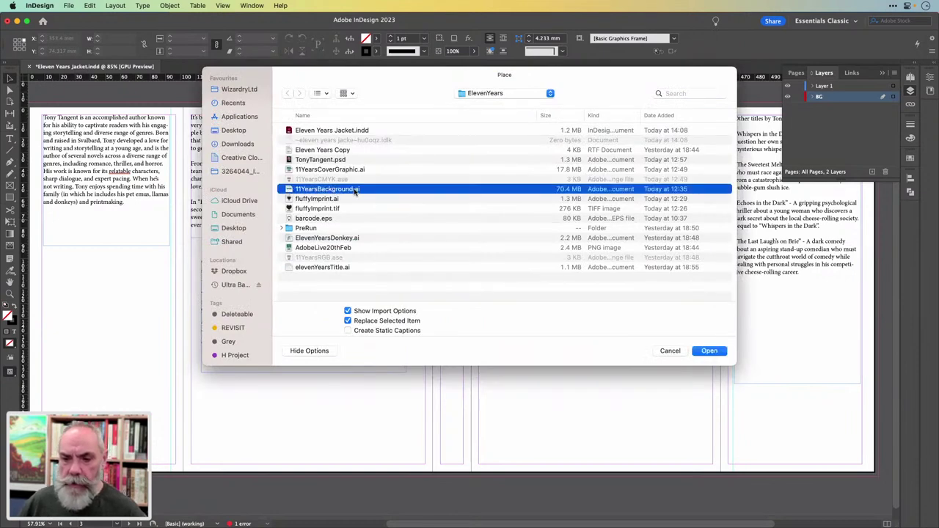
pyautogui.press('space')
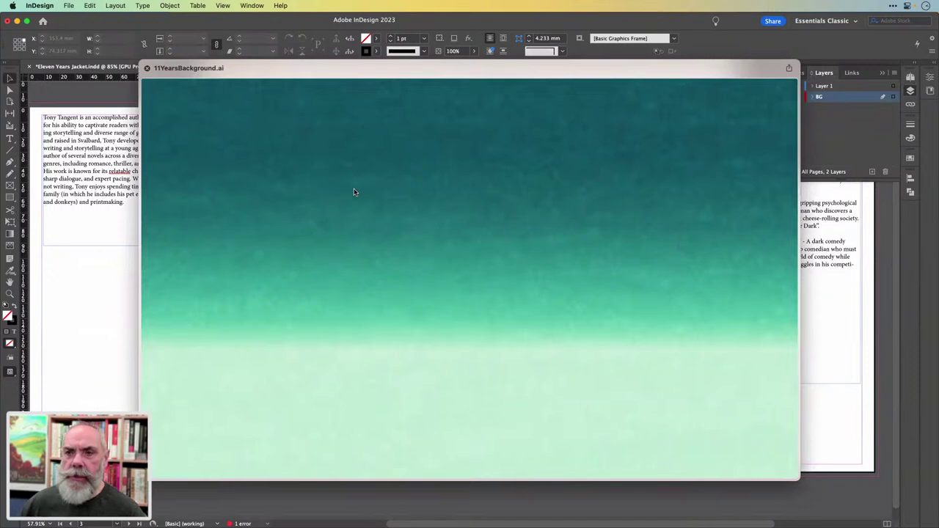
pyautogui.press('space')
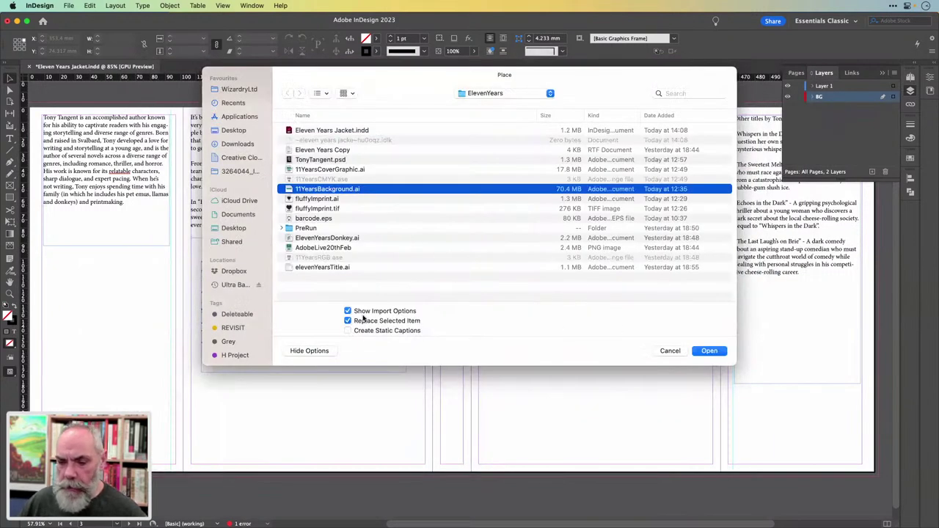
pyautogui.click(709, 351)
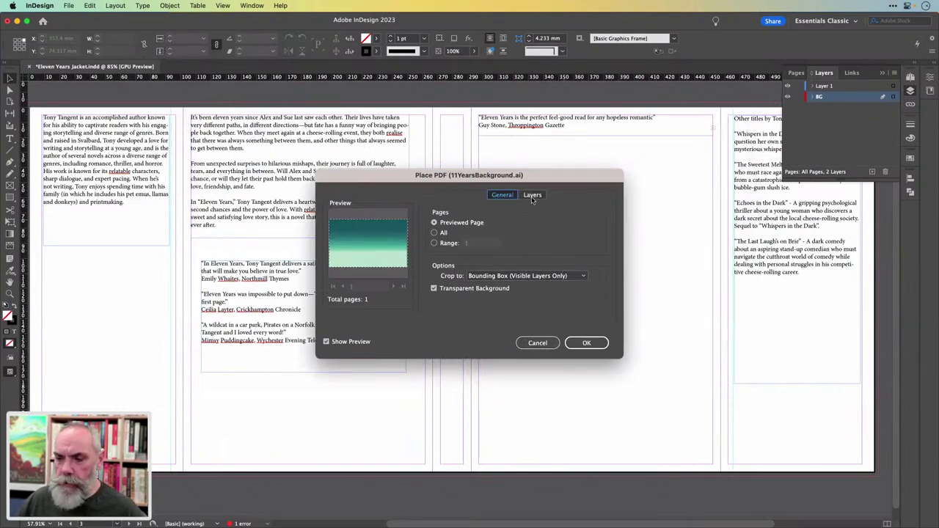
pyautogui.click(533, 195)
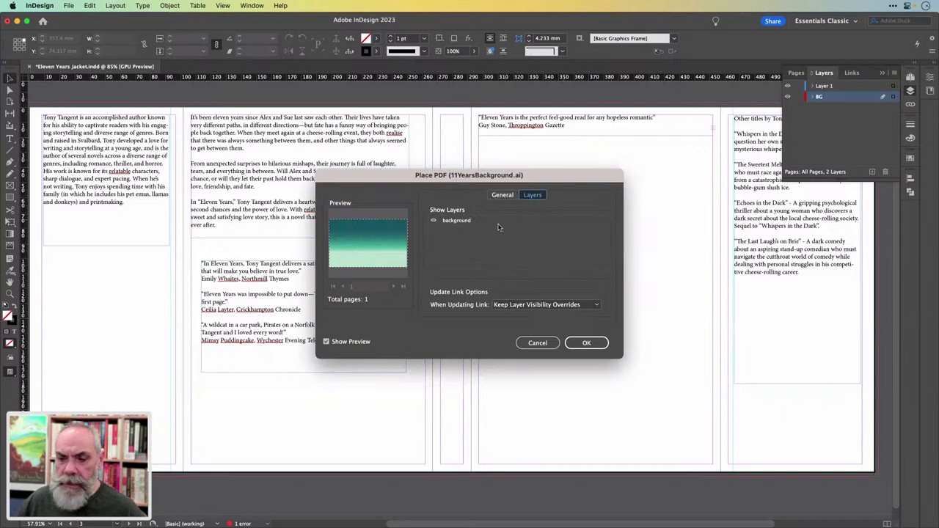
pyautogui.click(587, 343)
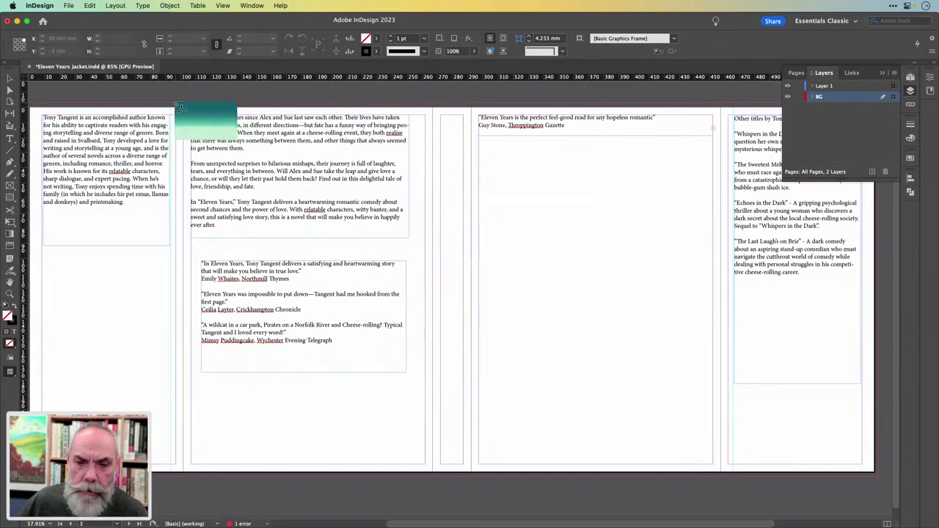
pyautogui.click(175, 104)
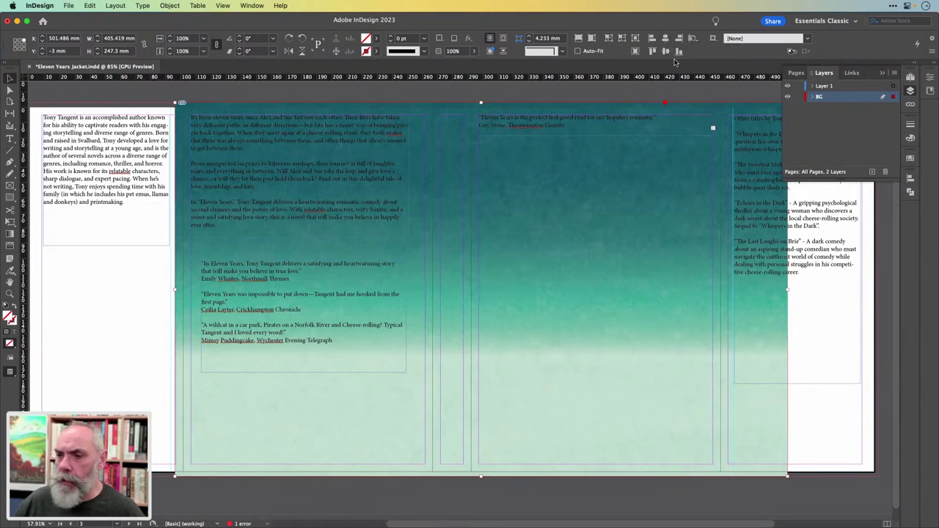
# - Centre the background artwork horizontally on the spread, using Align to Spread
pyautogui.click(910, 179)
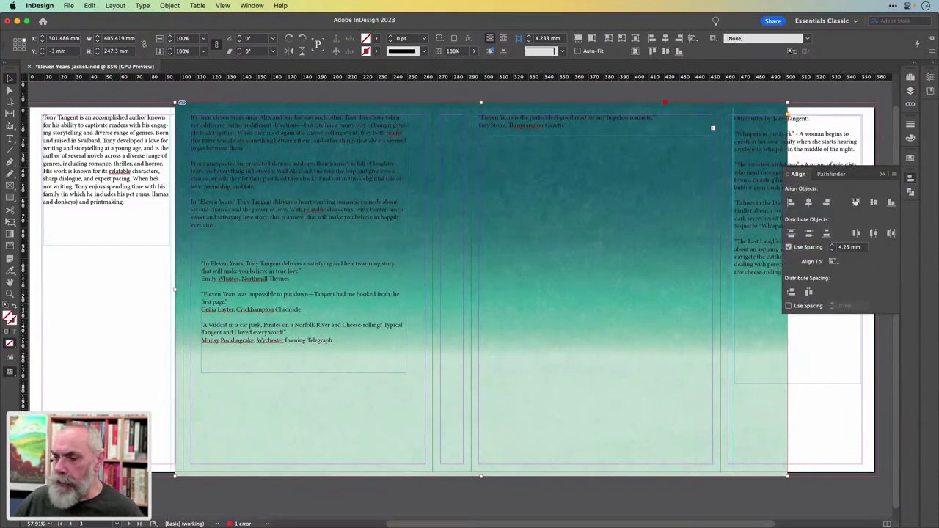
pyautogui.click(910, 179)
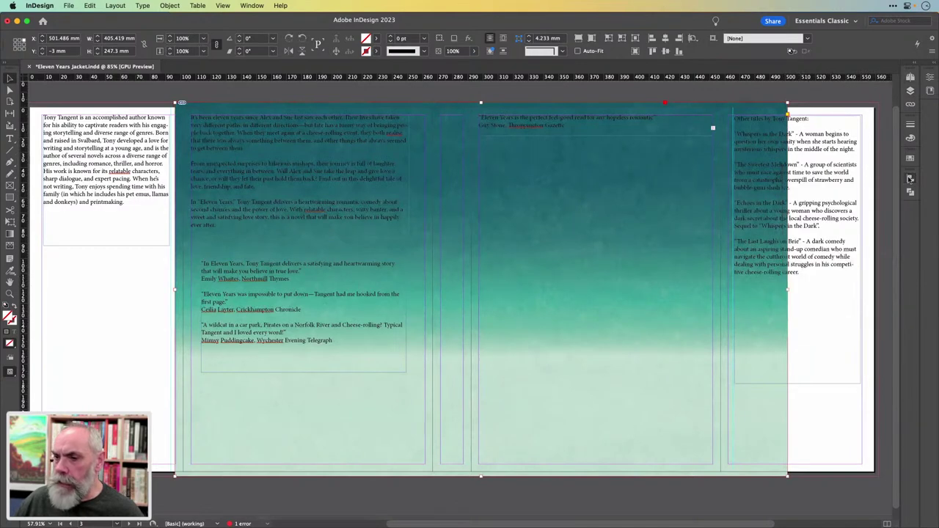
pyautogui.click(693, 38)
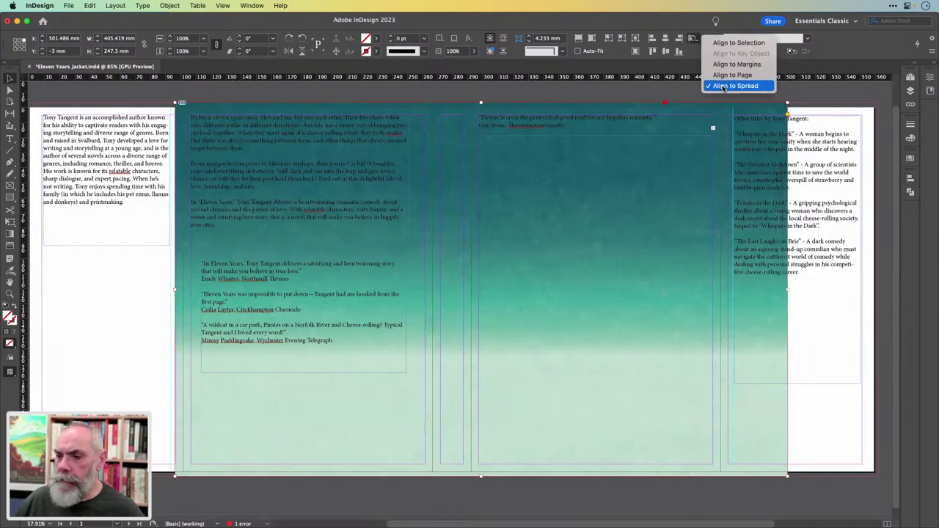
pyautogui.click(665, 29)
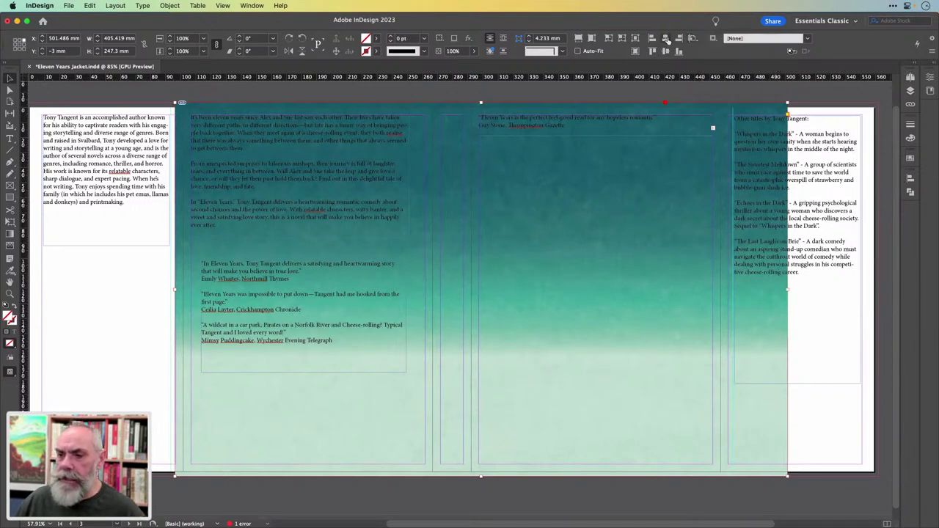
pyautogui.click(667, 40)
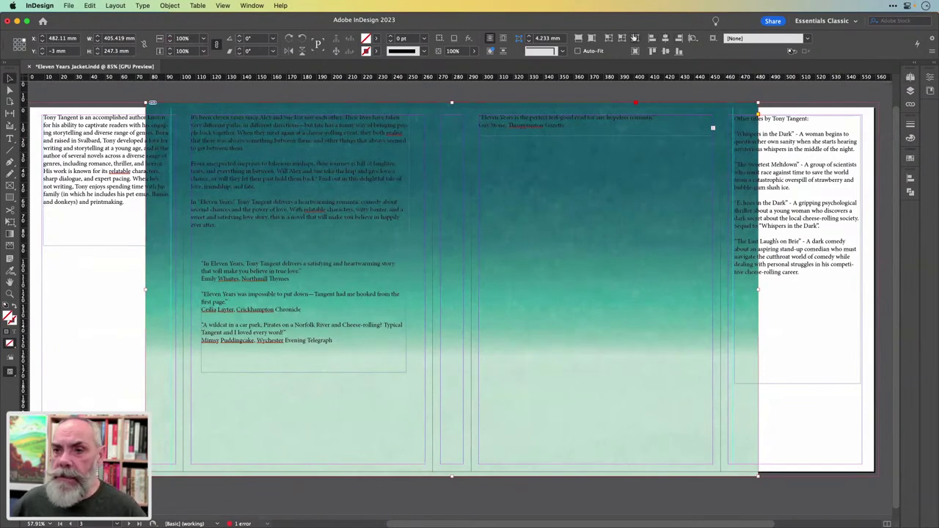
# - Crop the background frame equally from both sides to about 365.6 mm wide, ending at the inner flap margins, and save the document
pyautogui.click(141, 294)
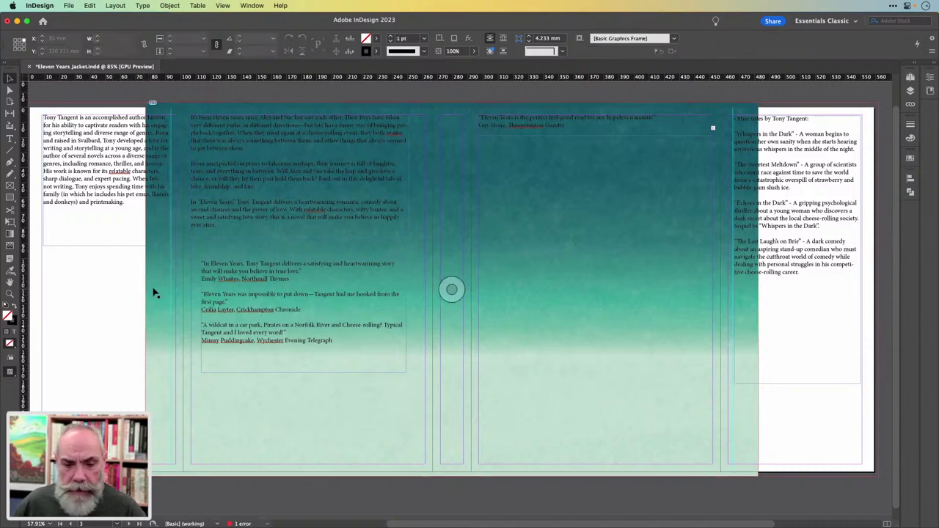
pyautogui.click(163, 295)
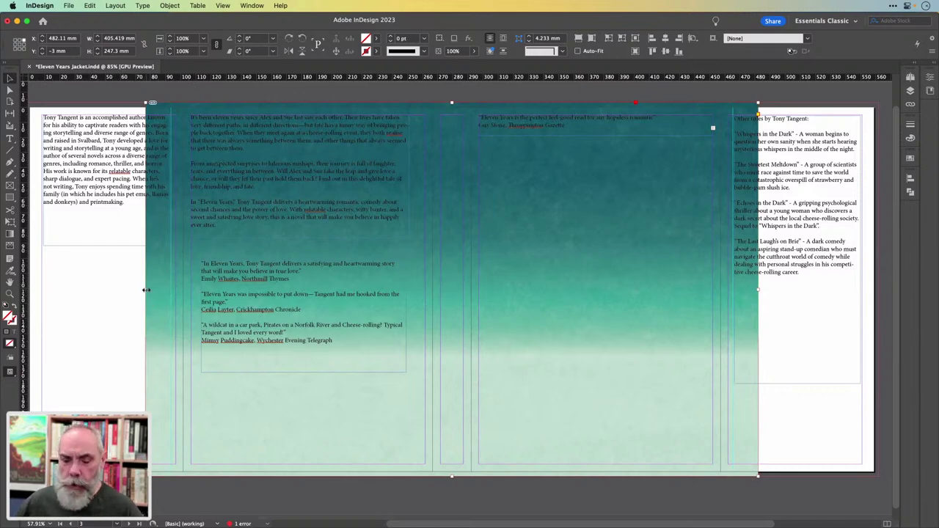
pyautogui.moveTo(146, 290); pyautogui.dragTo(174, 291)
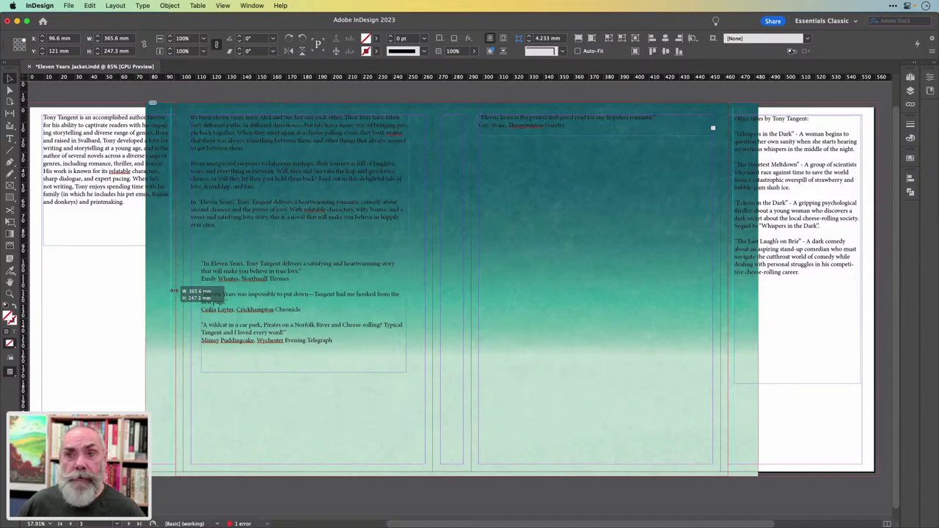
pyautogui.moveTo(174, 292); pyautogui.dragTo(173, 290)
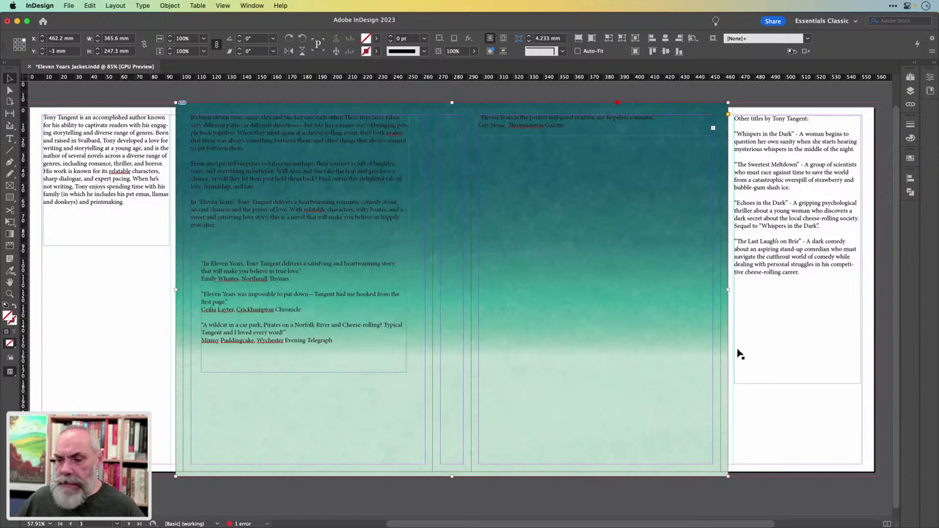
pyautogui.click(748, 411)
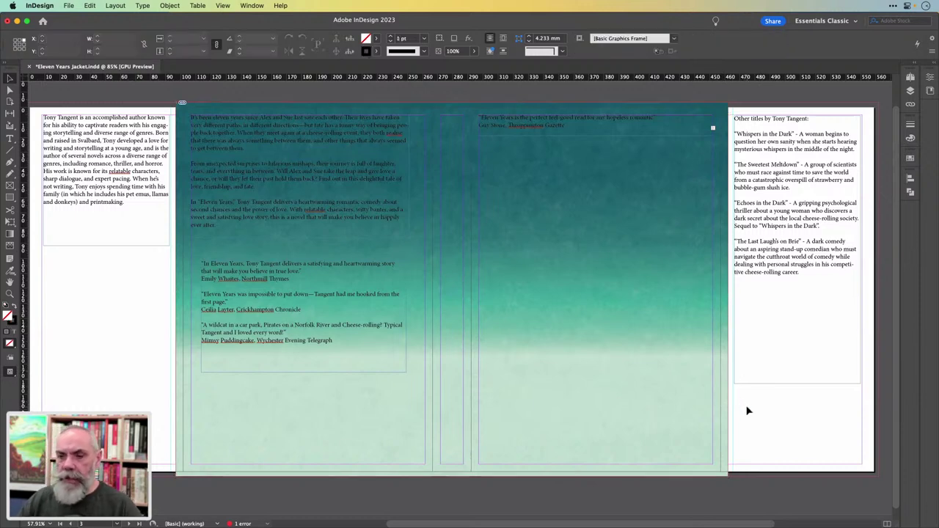
pyautogui.press('super+s')
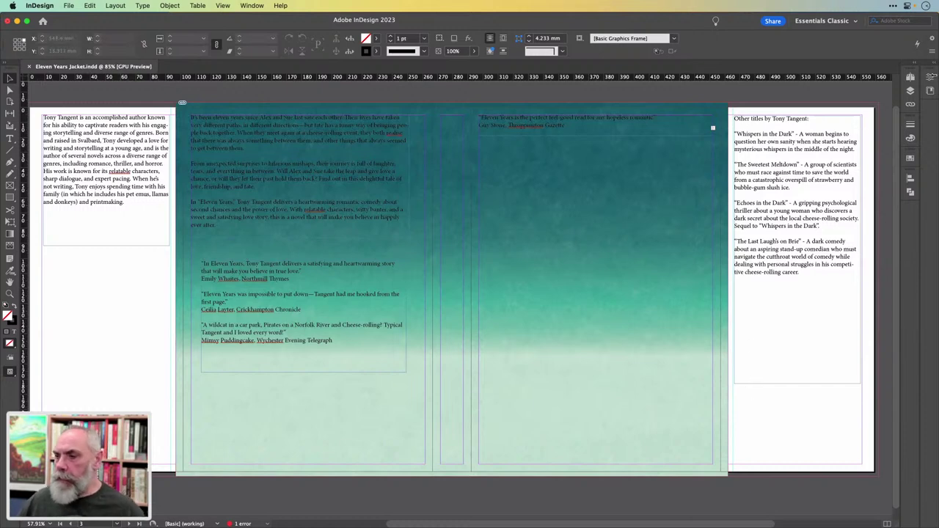
# - Lock the BG layer and make Layer 1 the active layer
pyautogui.click(910, 78)
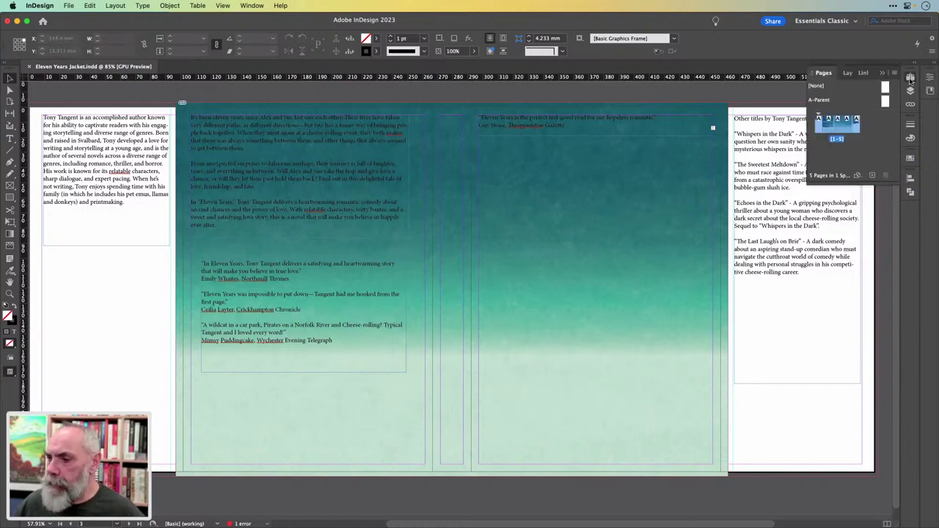
pyautogui.click(910, 90)
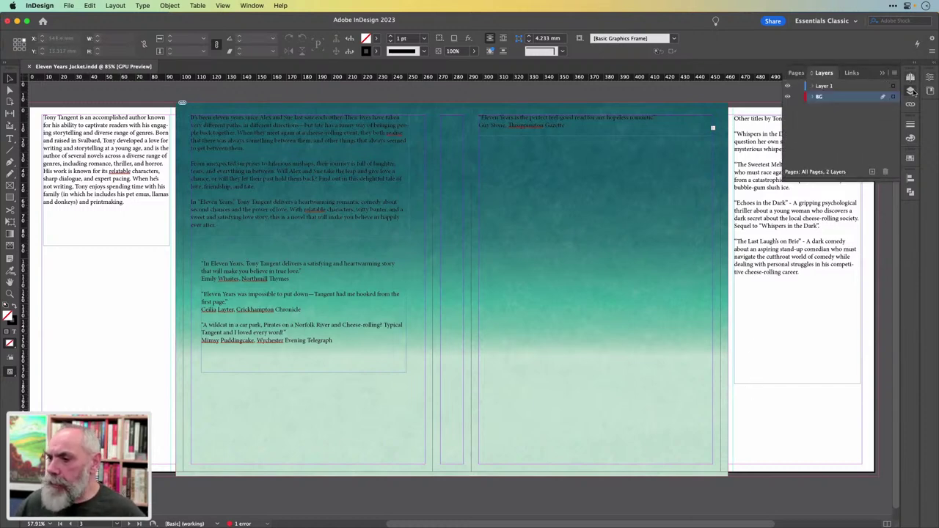
pyautogui.click(799, 97)
pyautogui.click(843, 87)
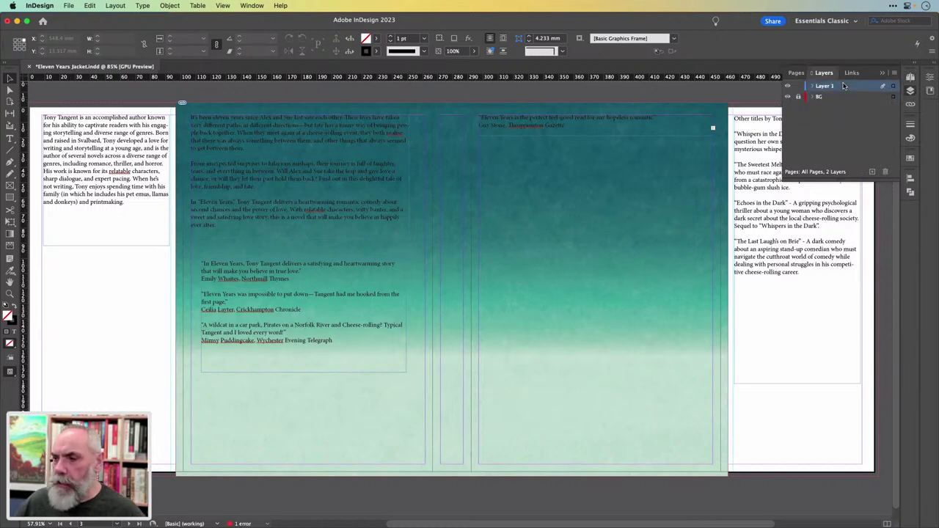
pyautogui.click(910, 90)
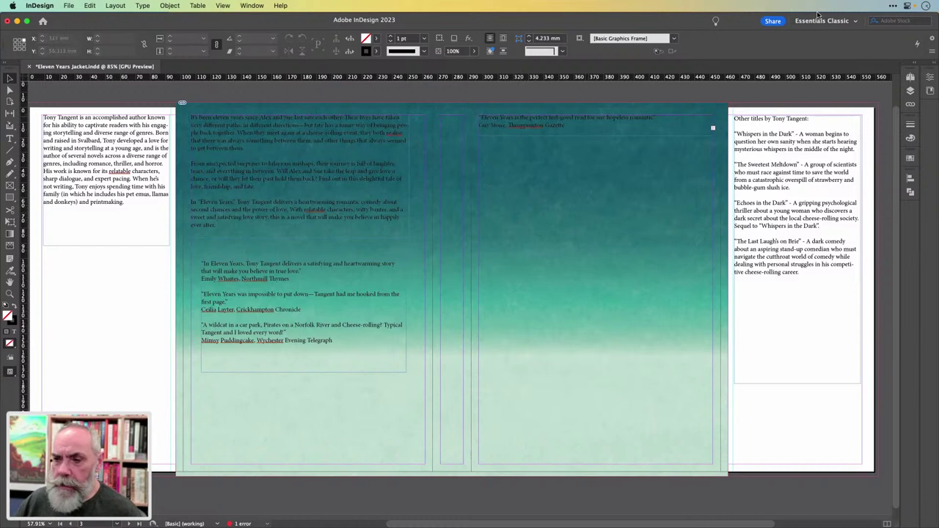
# - Set the second page's top margin to 25.4 mm and link the margins so all four sides share that value
pyautogui.click(910, 77)
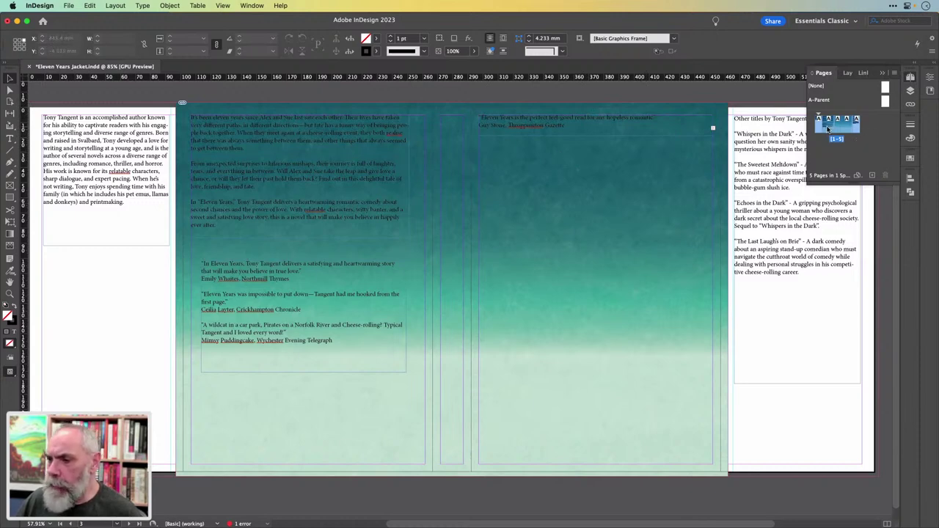
pyautogui.moveTo(828, 129); pyautogui.dragTo(828, 129)
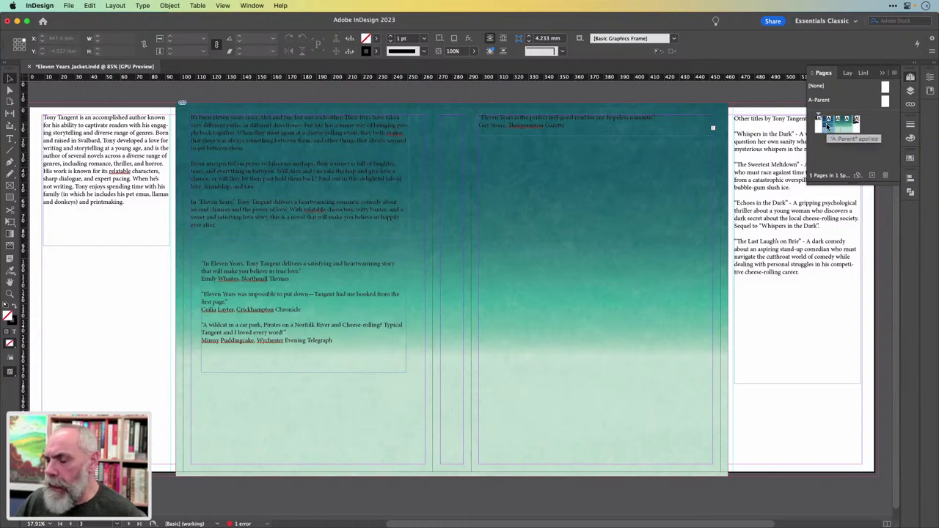
pyautogui.click(115, 6)
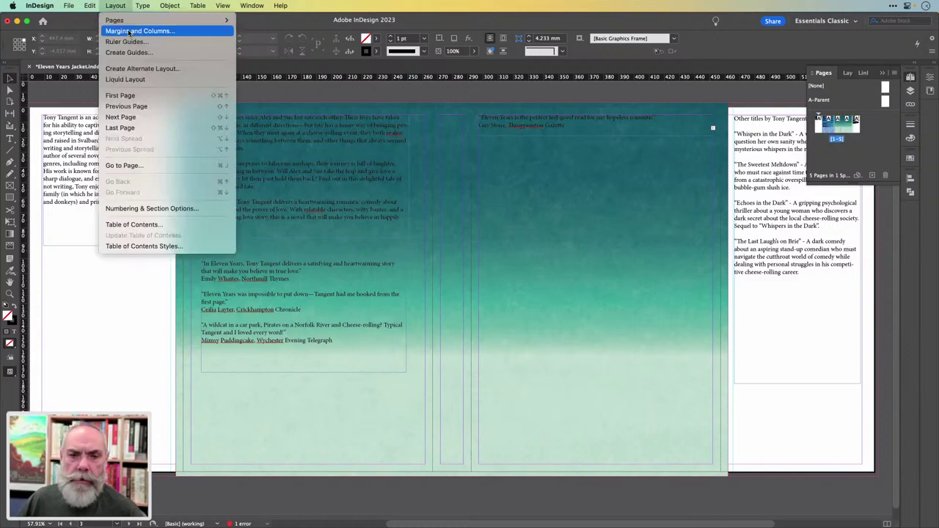
pyautogui.click(131, 31)
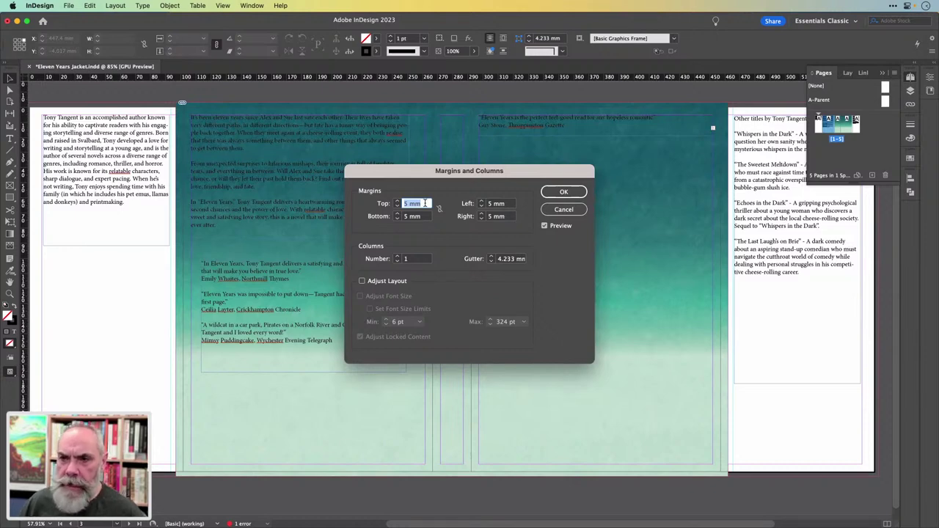
pyautogui.write('25.4')
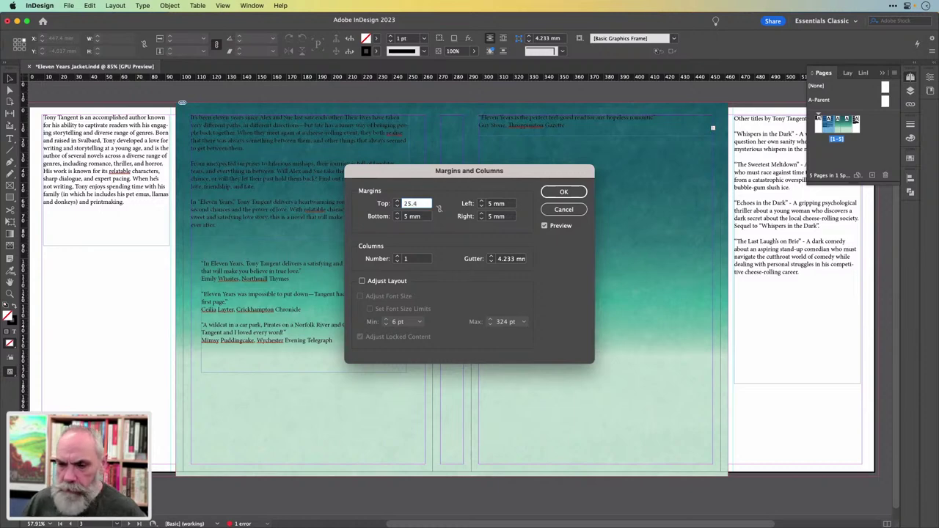
pyautogui.press('Tab')
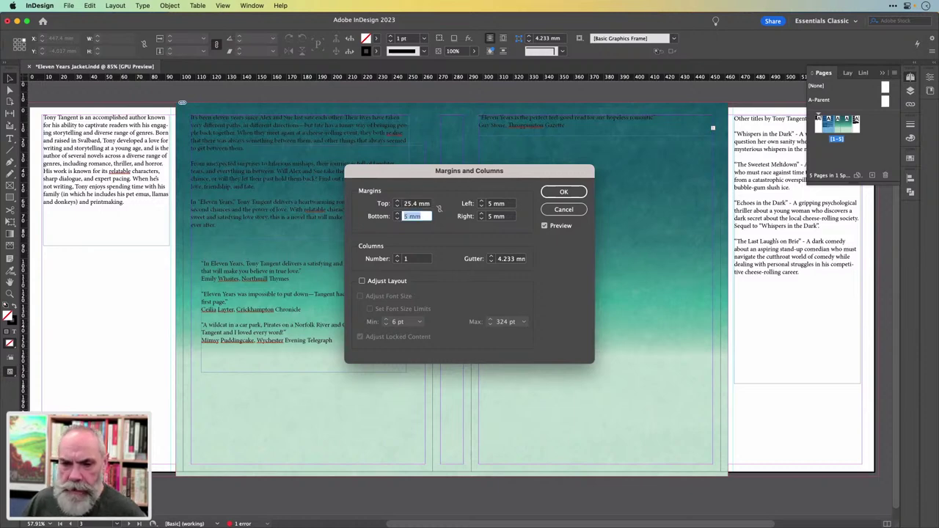
pyautogui.click(440, 210)
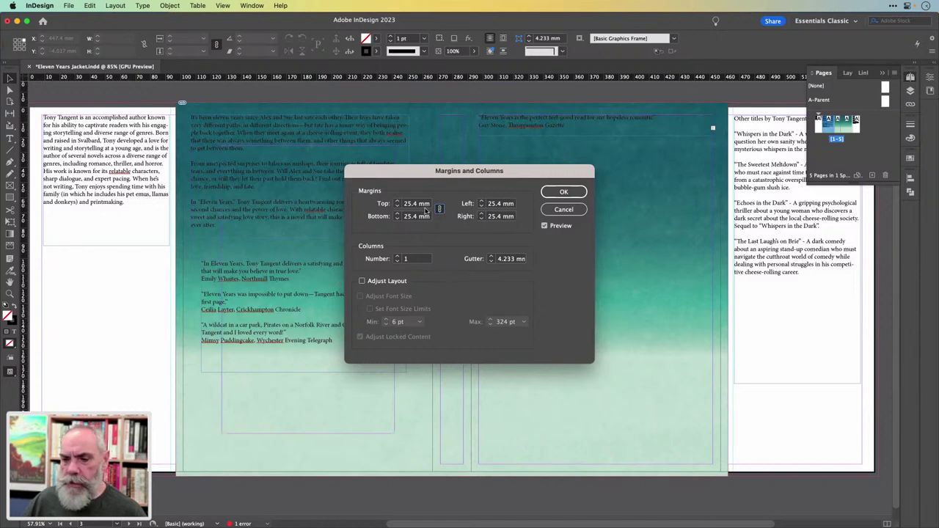
# - Halve the second page's linked margins to 12.7 mm on all sides and apply them
pyautogui.doubleClick(428, 206)
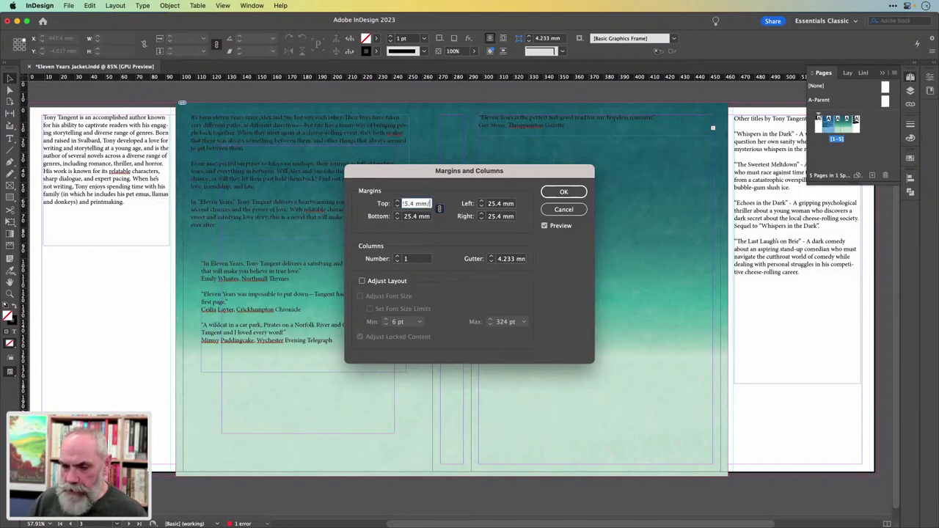
pyautogui.write('/2')
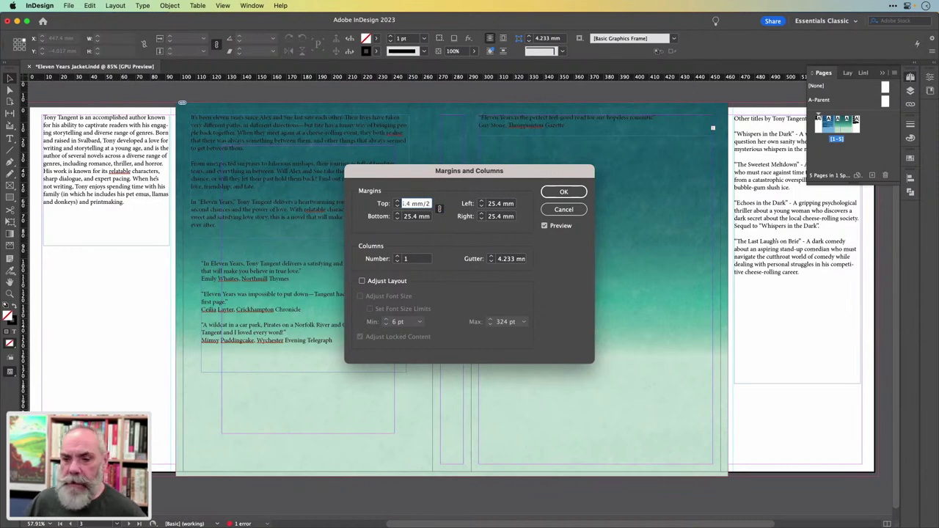
pyautogui.press('Tab')
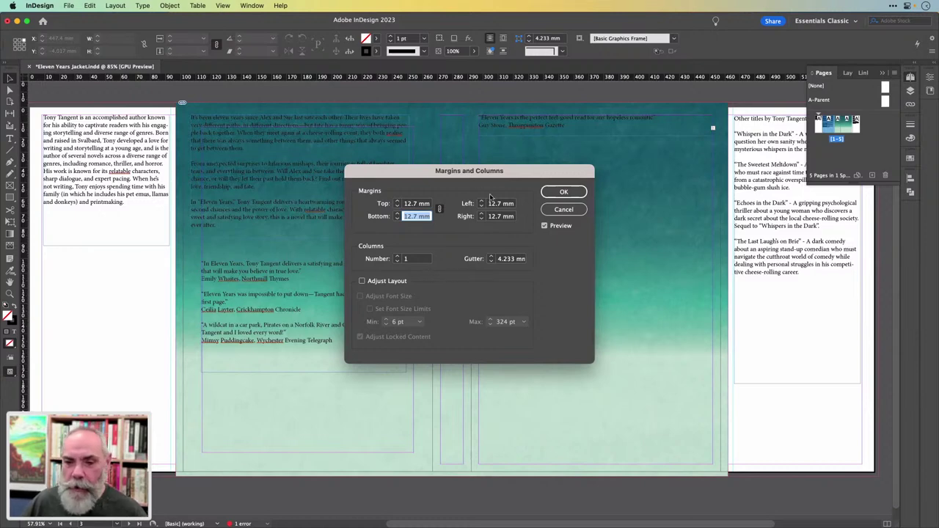
pyautogui.click(563, 192)
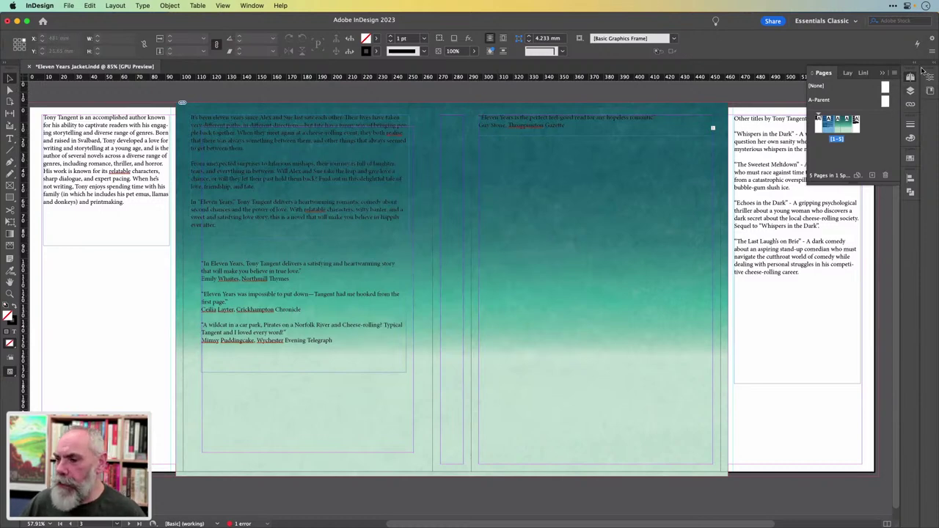
# - Hide the BG layer, keeping Layer 1 active
pyautogui.click(911, 90)
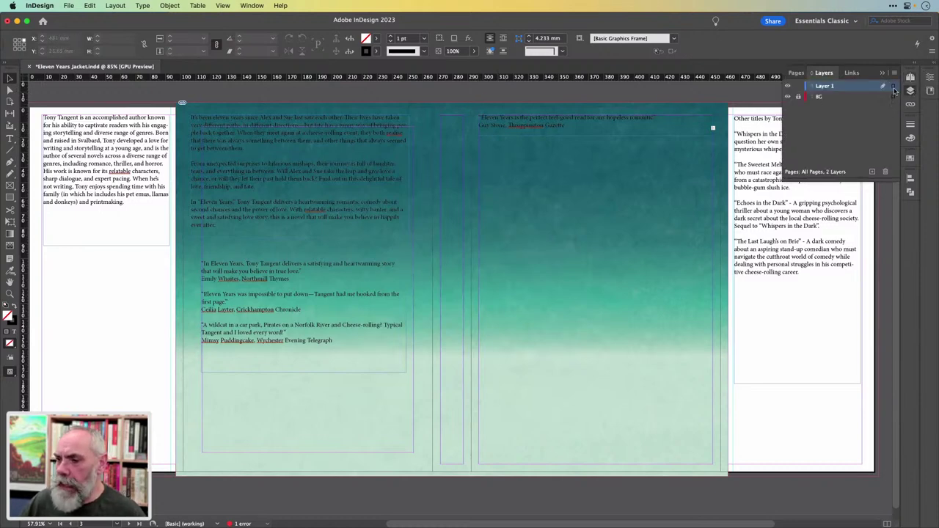
pyautogui.click(788, 97)
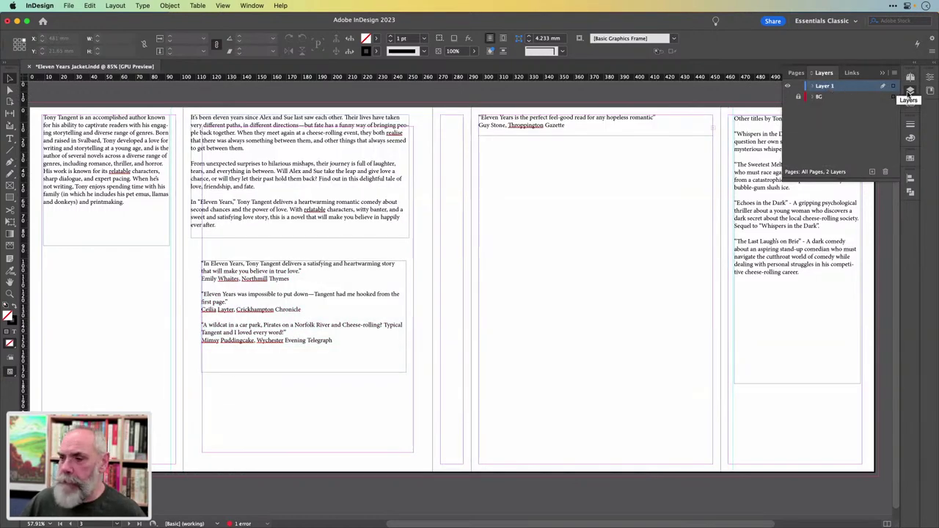
pyautogui.click(909, 91)
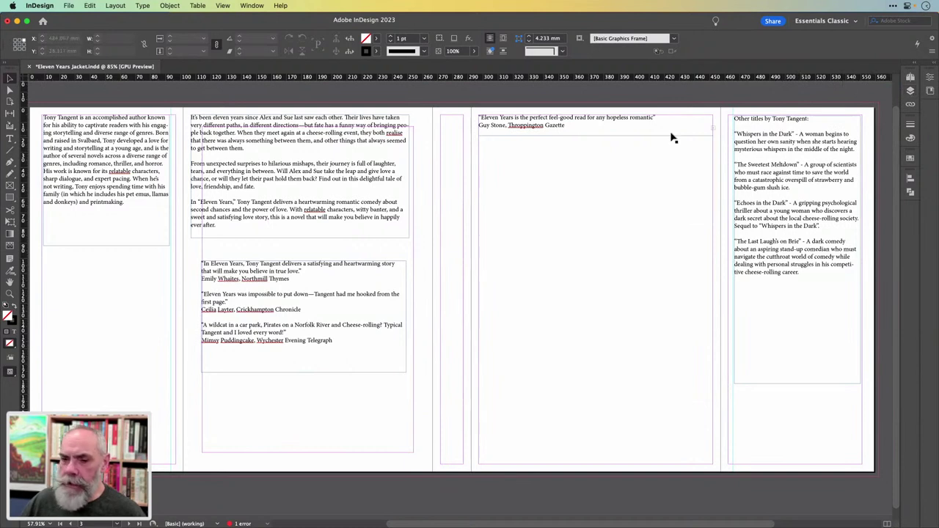
pyautogui.click(910, 90)
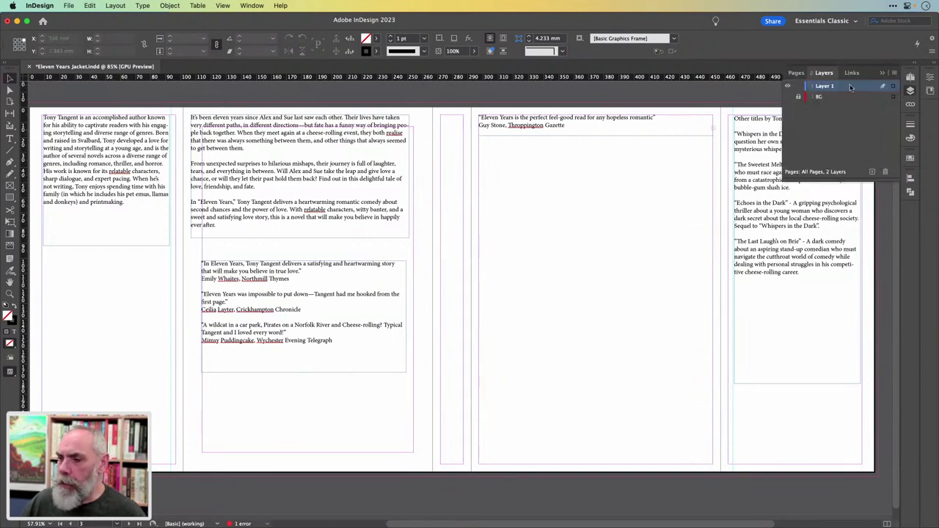
pyautogui.click(909, 91)
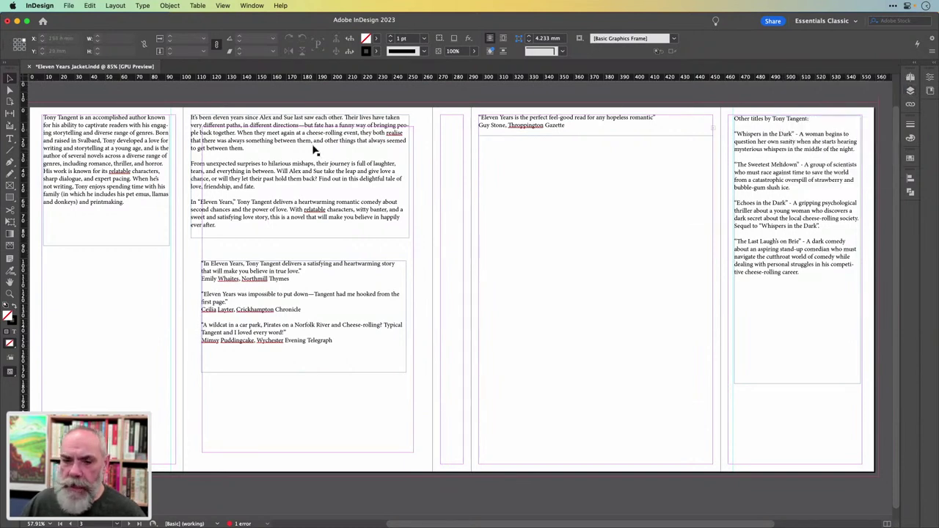
# - Move the back-cover quotes frame down and the synopsis frame to the new inner margin, with its upper edge at about 37.3 mm
pyautogui.click(311, 146)
pyautogui.moveTo(307, 144); pyautogui.dragTo(319, 157)
pyautogui.moveTo(286, 285); pyautogui.dragTo(287, 342)
pyautogui.click(299, 209)
pyautogui.moveTo(299, 211); pyautogui.dragTo(296, 248)
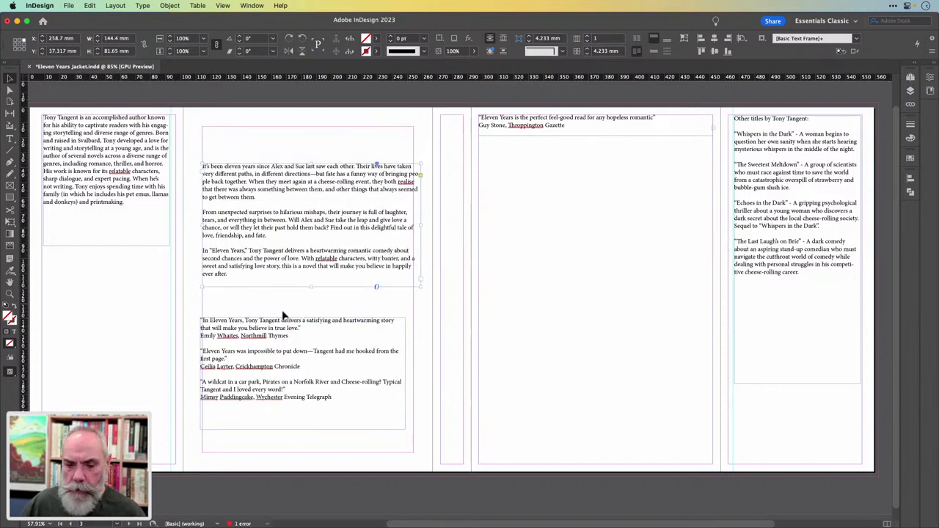
# - Move the quotes frame up against the same margin and fit both back-cover text frames to the 139.7 mm width between the margins
pyautogui.moveTo(283, 328); pyautogui.dragTo(284, 313)
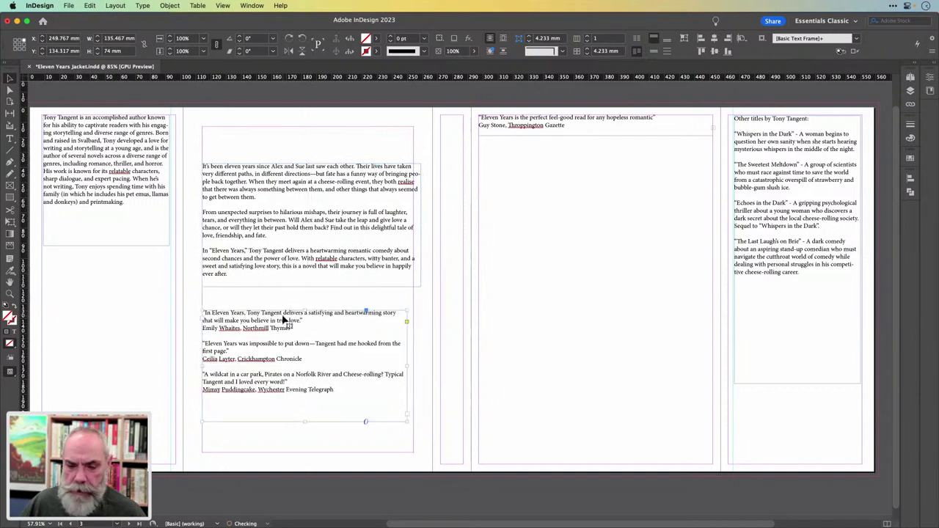
pyautogui.moveTo(409, 367)
pyautogui.mouseDown()
pyautogui.moveTo(430, 367)
pyautogui.moveTo(415, 369)
pyautogui.mouseUp()
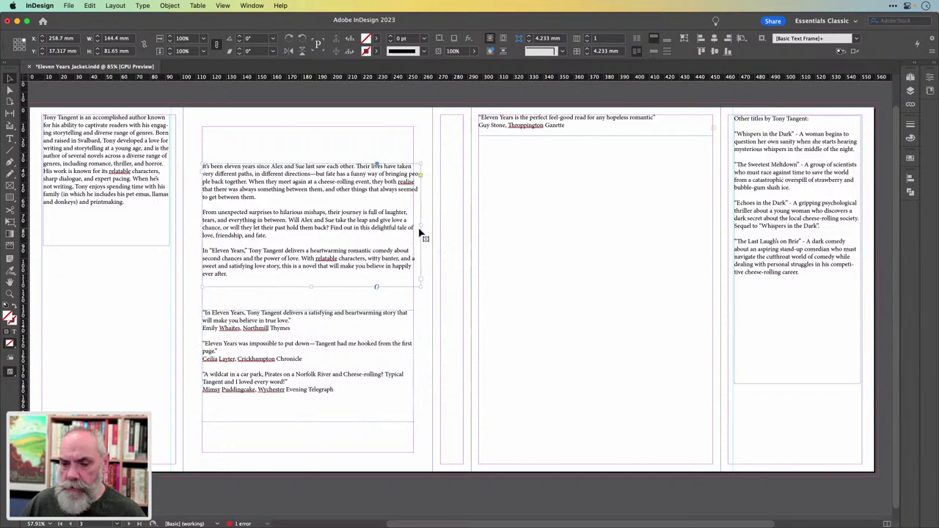
pyautogui.moveTo(421, 227); pyautogui.dragTo(413, 226)
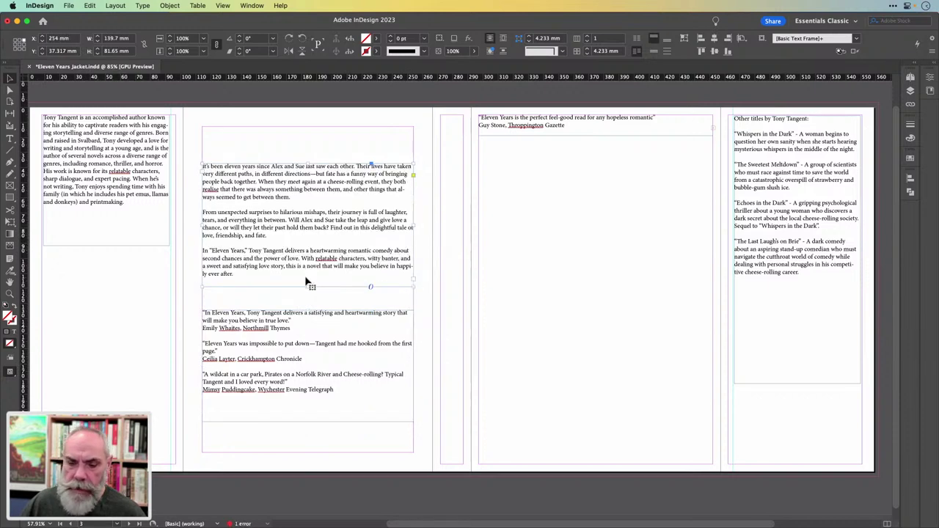
# - Extend the synopsis frame to 86.65 mm high and move the author biography frame down its flap to about Y 84.7 mm
pyautogui.moveTo(308, 301); pyautogui.dragTo(308, 294)
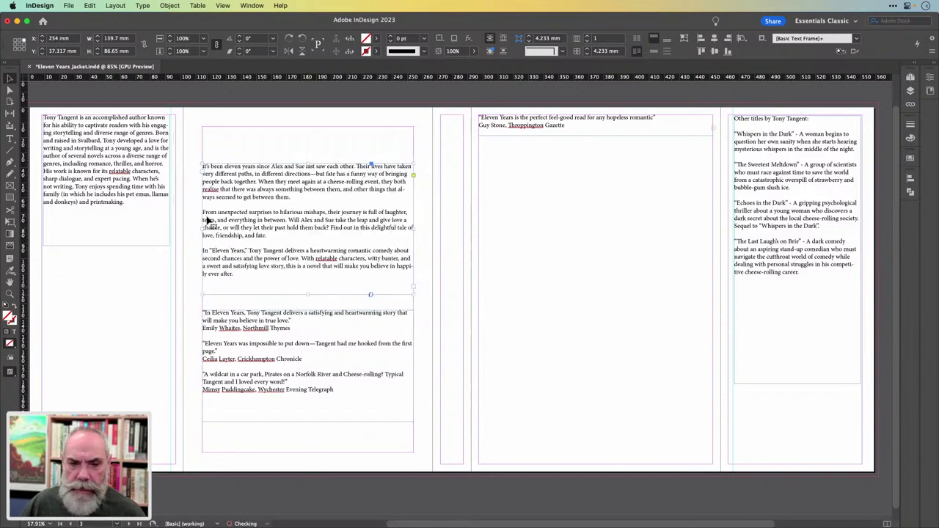
pyautogui.moveTo(161, 173); pyautogui.dragTo(160, 184)
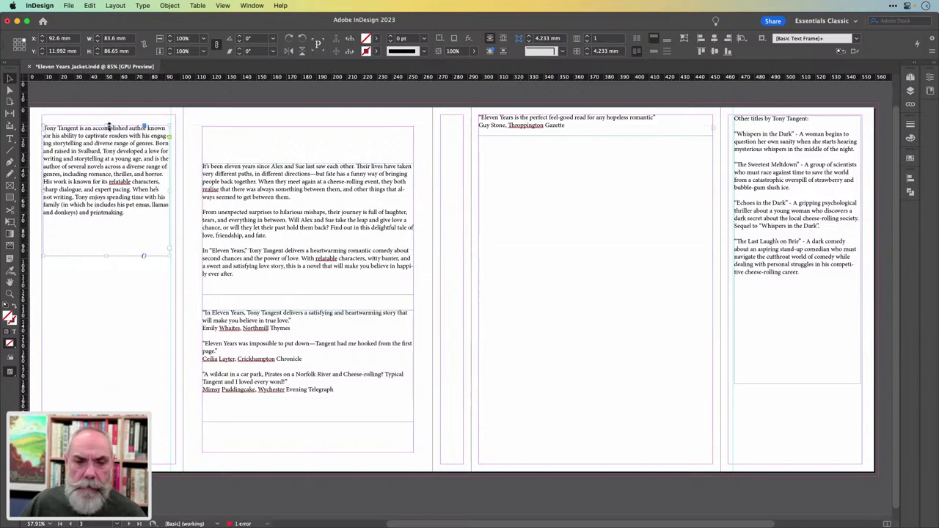
pyautogui.moveTo(125, 153); pyautogui.dragTo(116, 268)
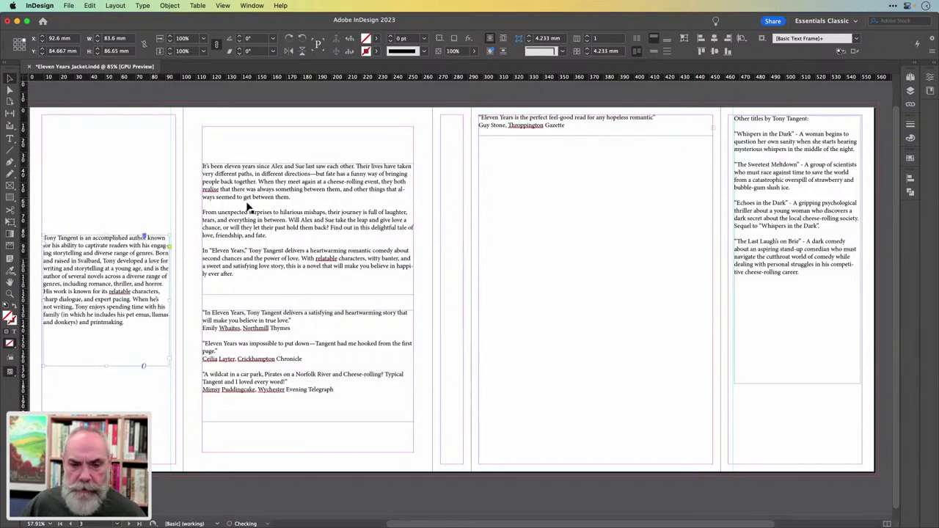
# - Try extending the front-cover quote frame downward to a height of 94 mm, and undo the resize
pyautogui.click(806, 157)
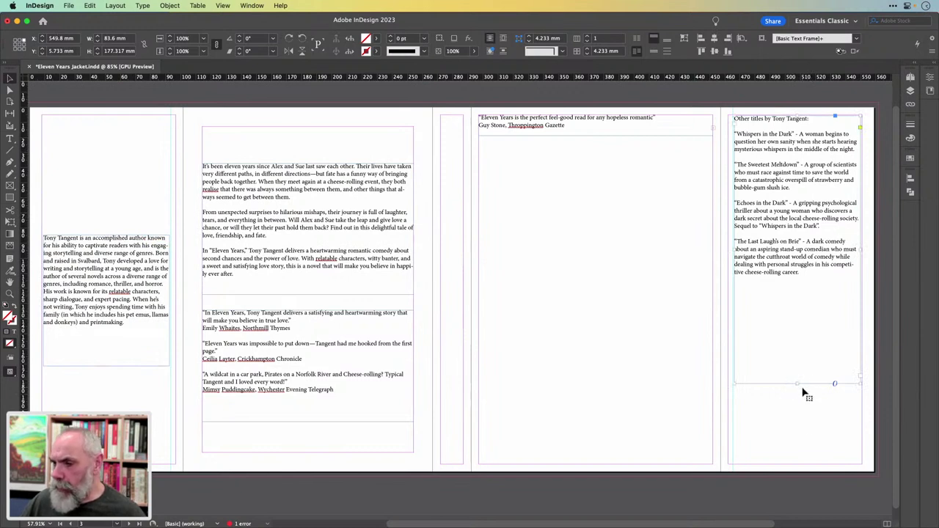
pyautogui.click(670, 127)
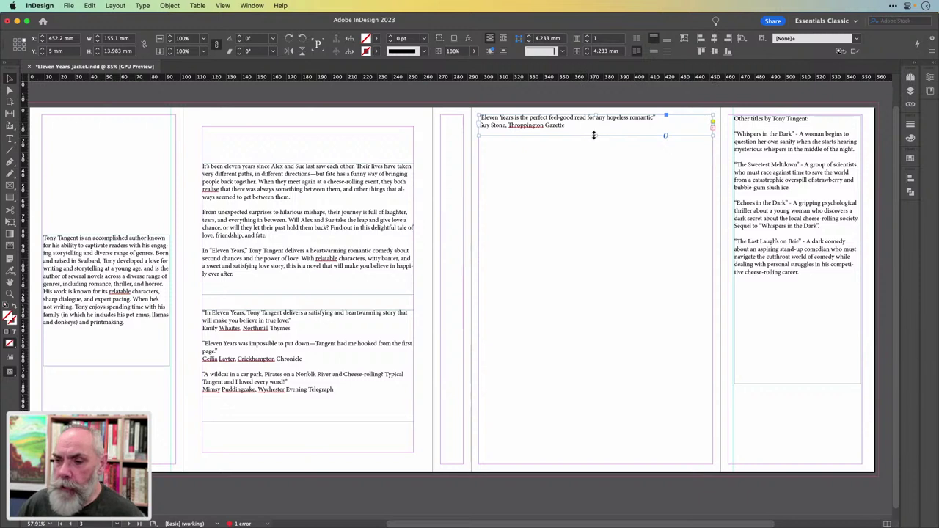
pyautogui.moveTo(596, 135); pyautogui.dragTo(603, 261)
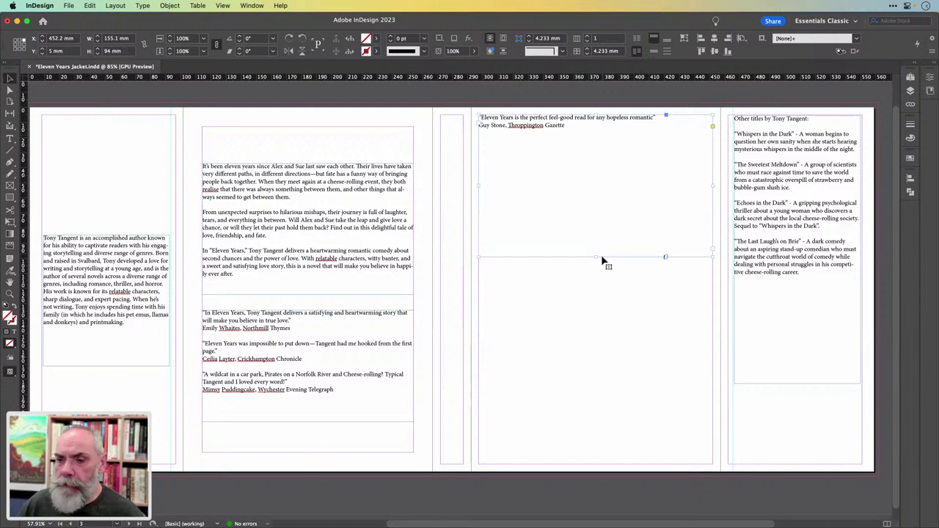
pyautogui.press('super+z')
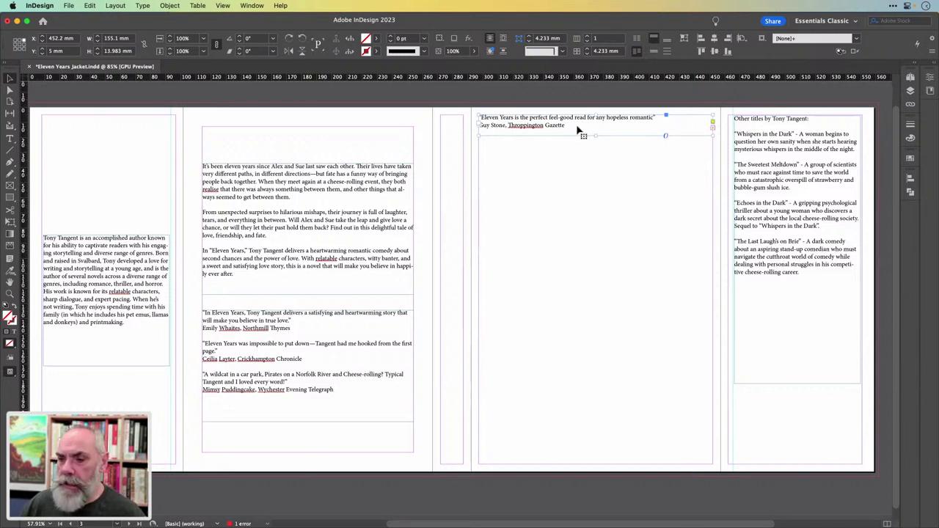
# - Open the front-cover quote in the Story Editor and examine the overset lines below the attribution
pyautogui.press('super+y')
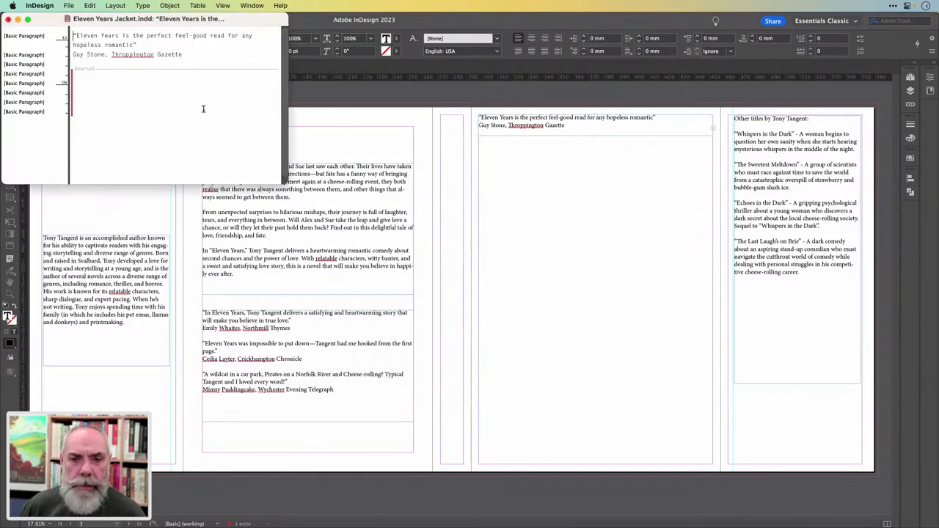
pyautogui.click(78, 110)
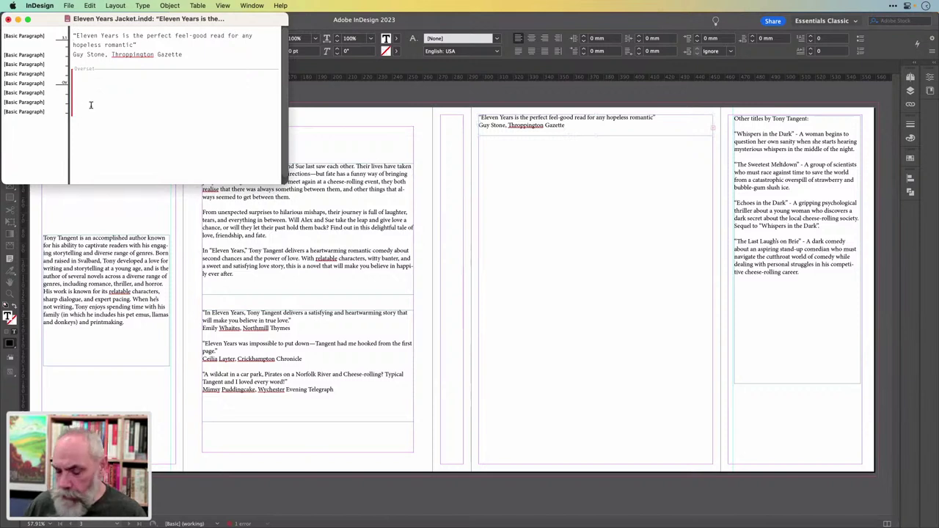
pyautogui.press('Up')
pyautogui.press('Up')
pyautogui.press('Up')
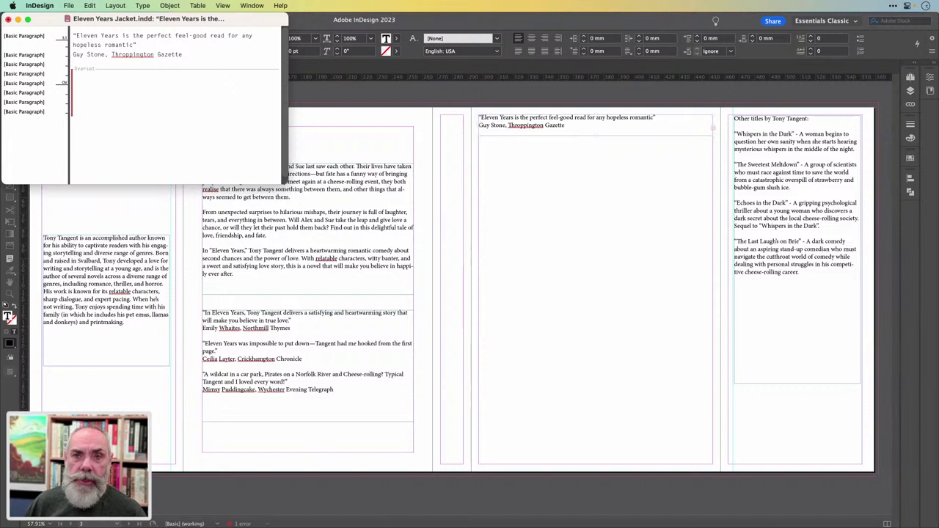
pyautogui.press('Down')
pyautogui.press('Down')
pyautogui.press('Down')
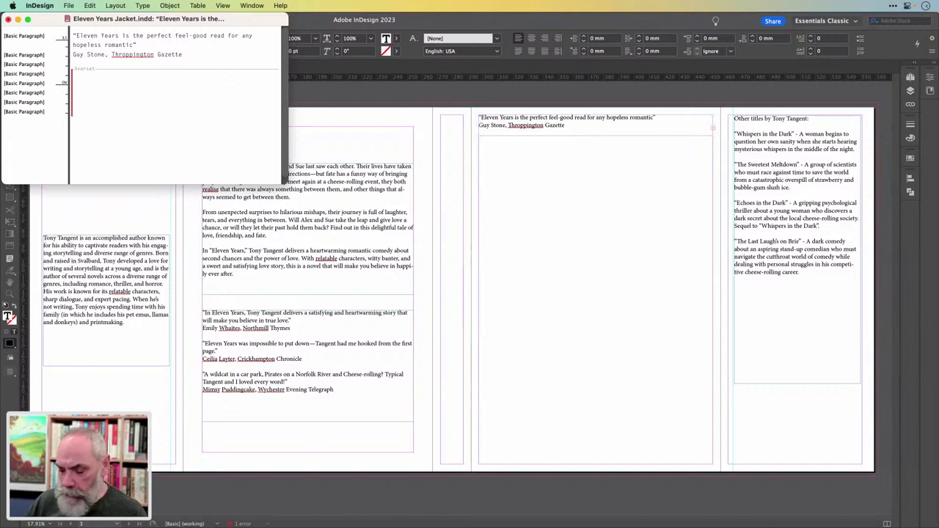
# - Delete the empty overset paragraphs after the Throppington Gazette review in the story editor, and close the editor
pyautogui.press('BackSpace')
pyautogui.press('BackSpace')
pyautogui.press('BackSpace')
pyautogui.press('BackSpace')
pyautogui.press('BackSpace')
pyautogui.press('BackSpace')
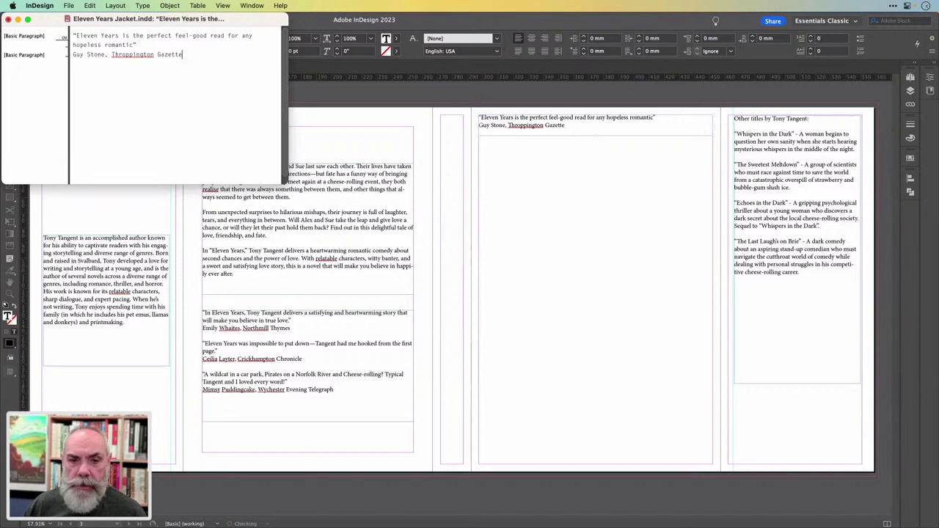
pyautogui.click(8, 19)
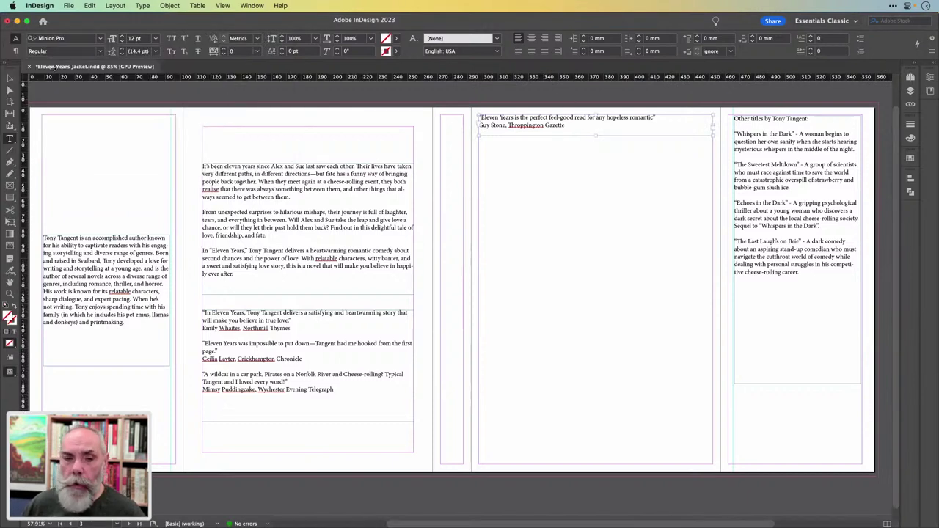
# - Save the jacket file, and move the review quote's text frame slightly down on the front cover page
pyautogui.click(9, 78)
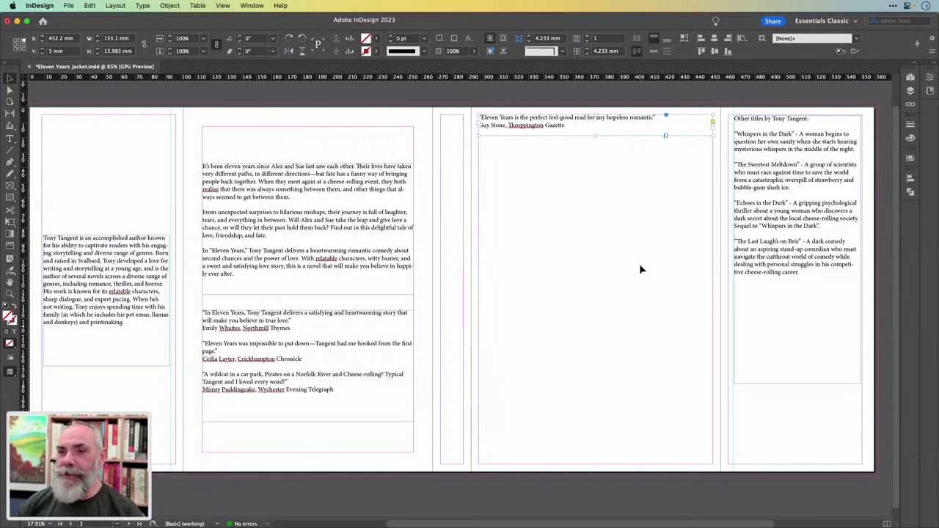
pyautogui.press('super+s')
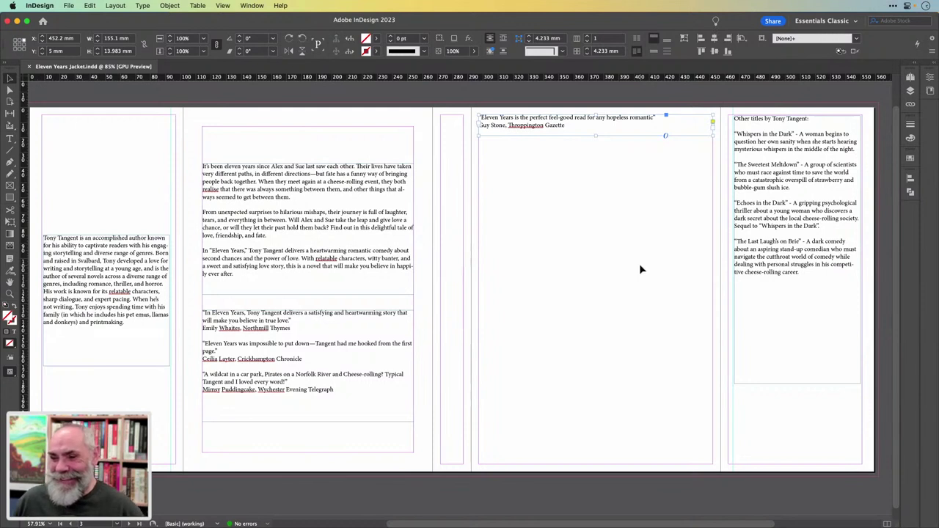
pyautogui.moveTo(562, 132); pyautogui.dragTo(580, 146)
pyautogui.click(588, 129)
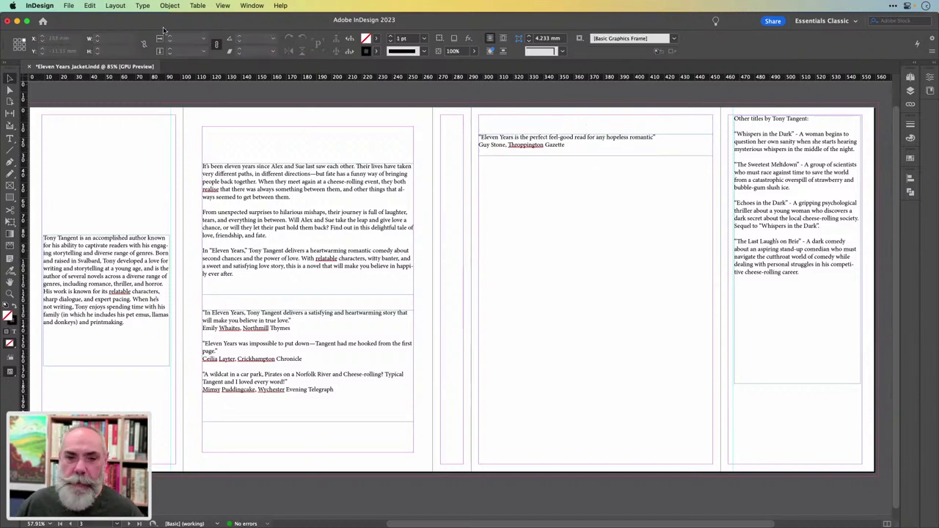
pyautogui.click(115, 6)
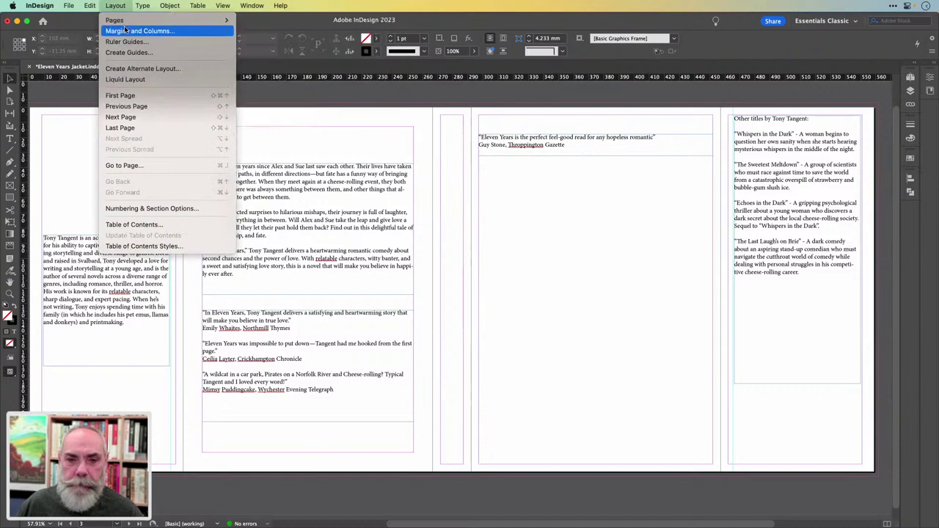
pyautogui.click(132, 31)
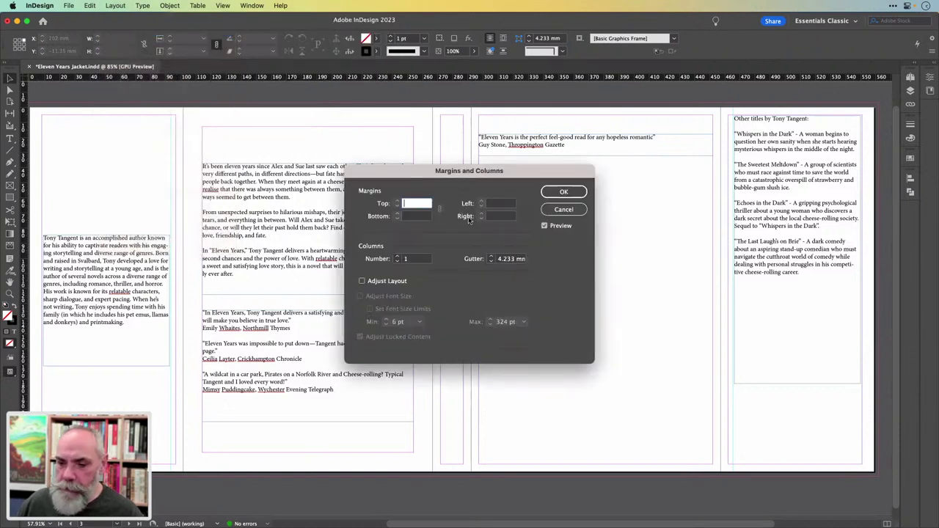
pyautogui.click(561, 211)
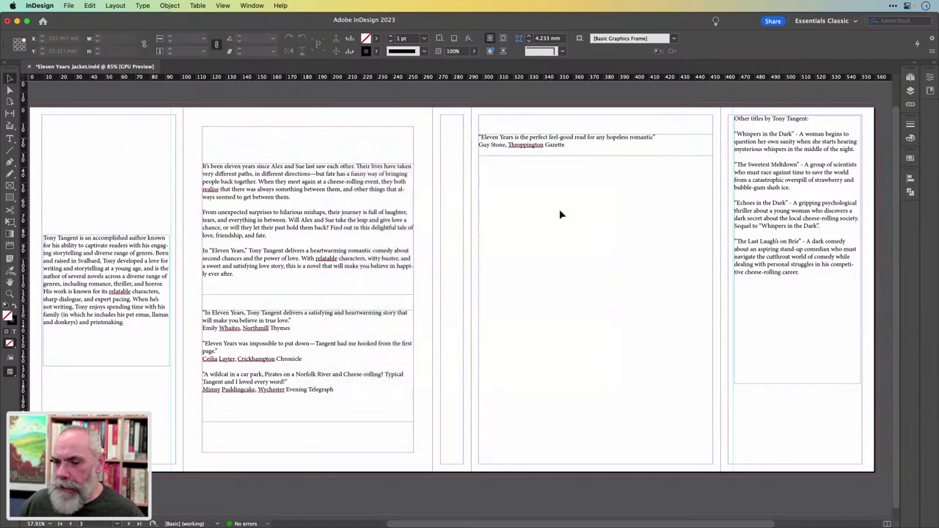
# - Unlink the margin settings of the fourth page, the front cover, and set its top margin to 12.7 mm
pyautogui.click(910, 78)
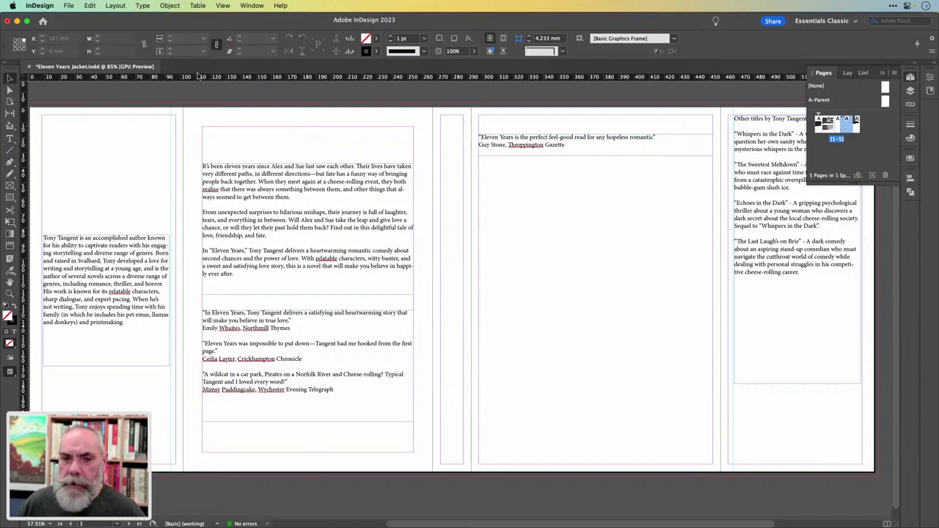
pyautogui.click(116, 6)
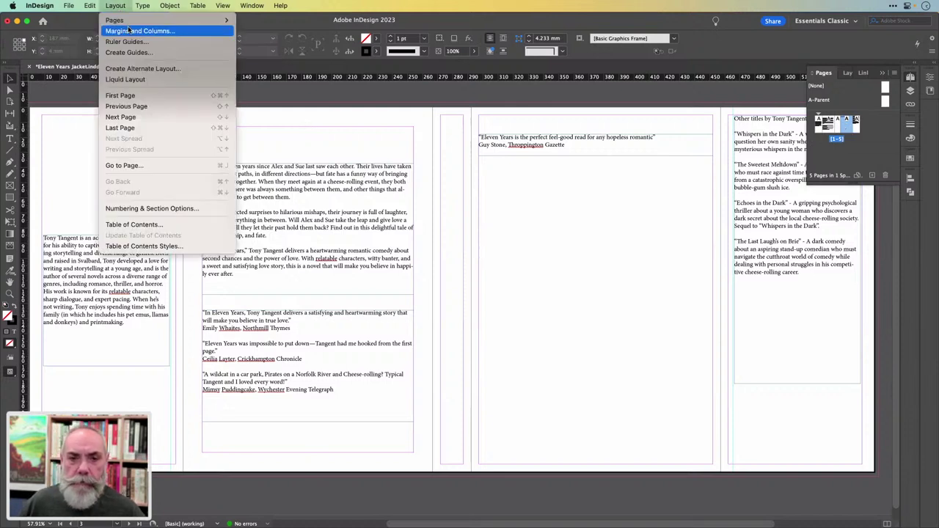
pyautogui.click(129, 31)
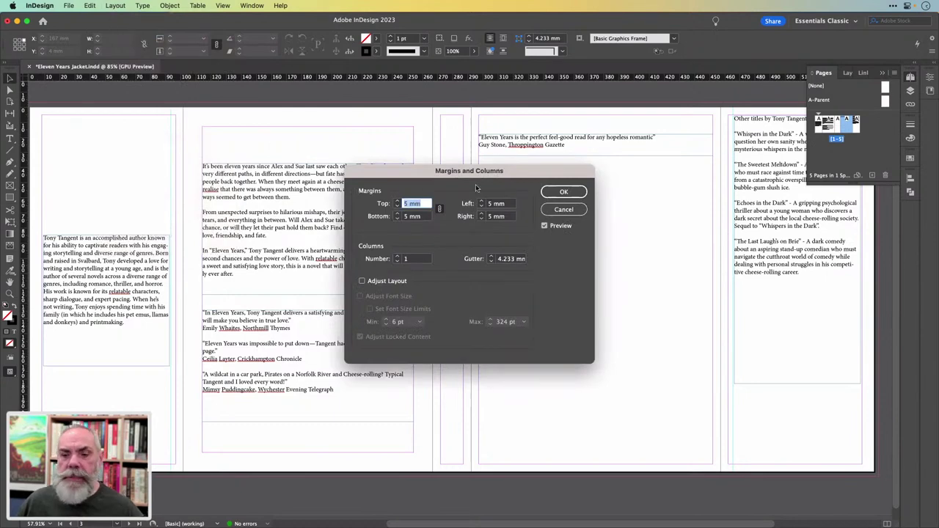
pyautogui.moveTo(448, 174); pyautogui.dragTo(402, 127)
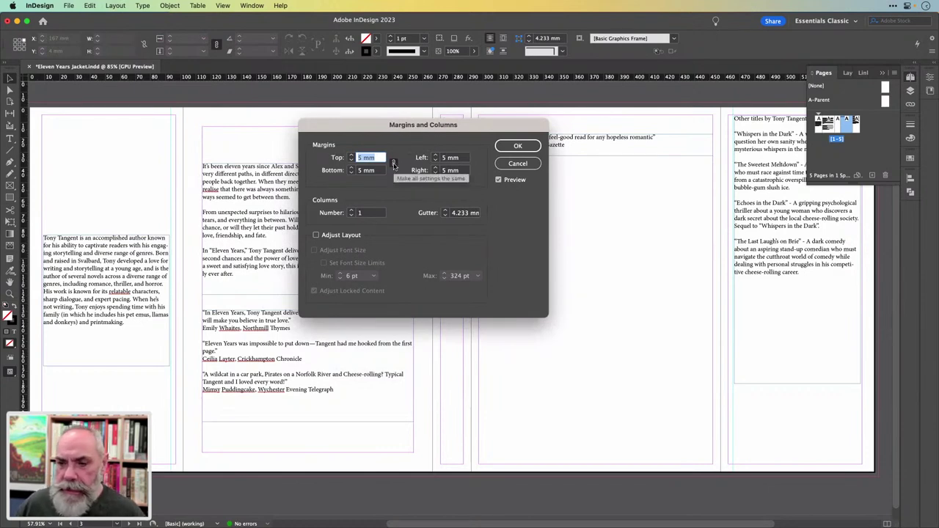
pyautogui.click(394, 164)
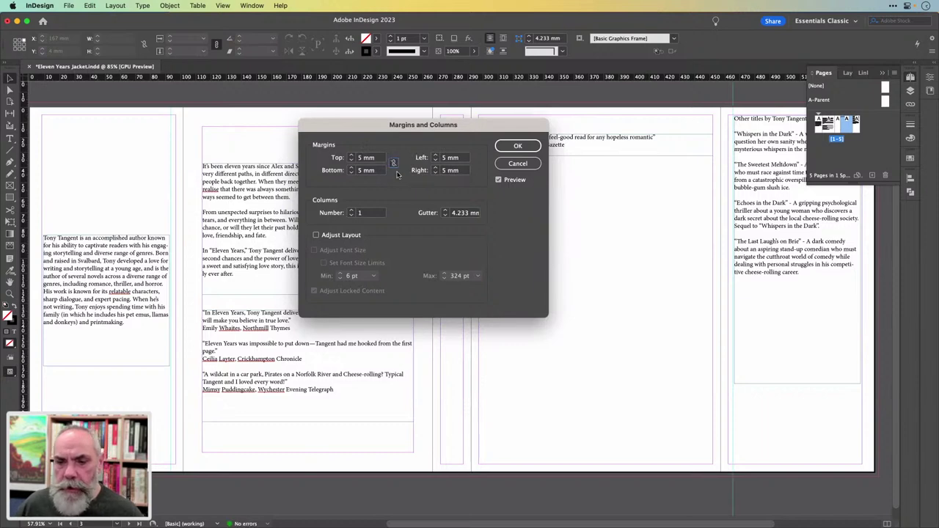
pyautogui.doubleClick(367, 157)
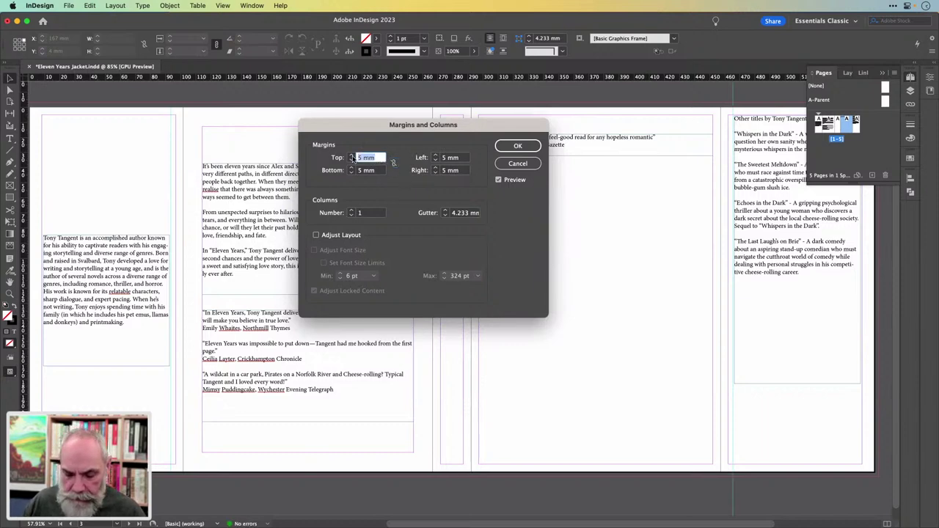
pyautogui.write('12.7')
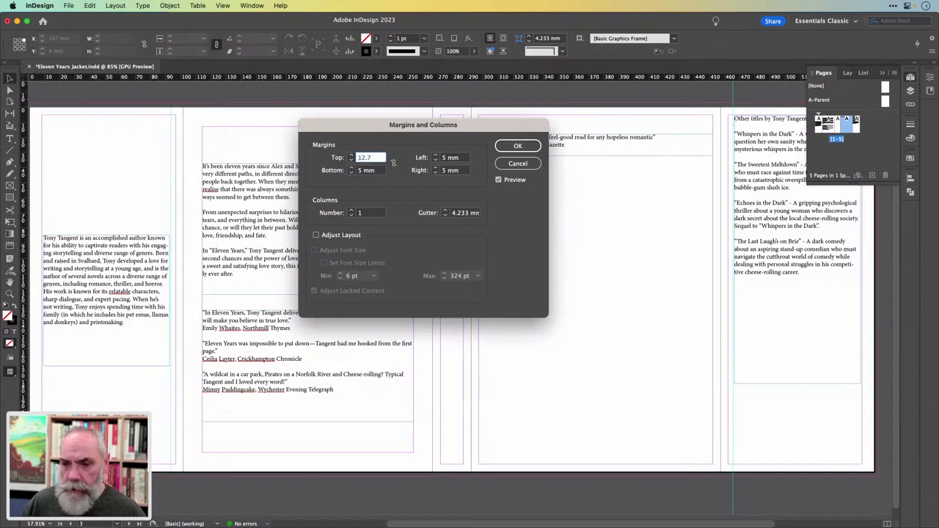
# - Set the front cover page's bottom margin to 12.7 mm
pyautogui.press('Tab')
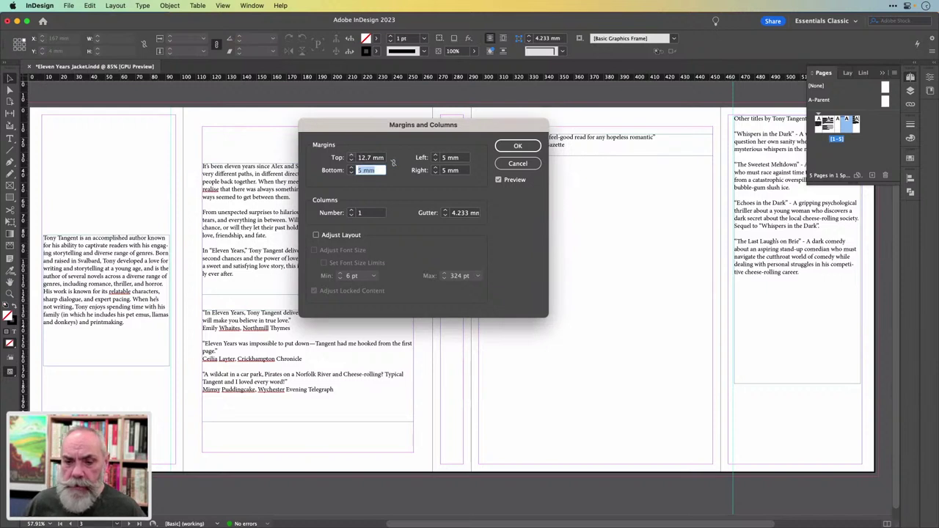
pyautogui.write('12.7')
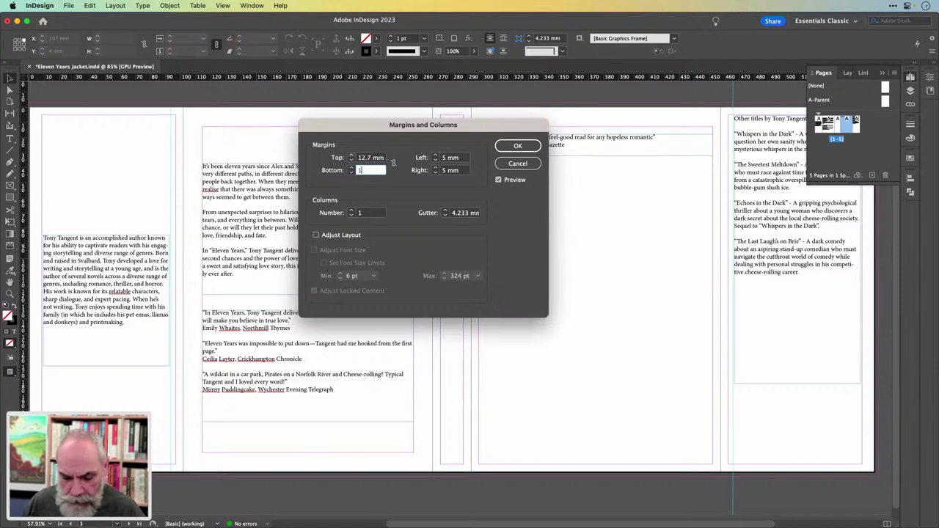
pyautogui.click(393, 161)
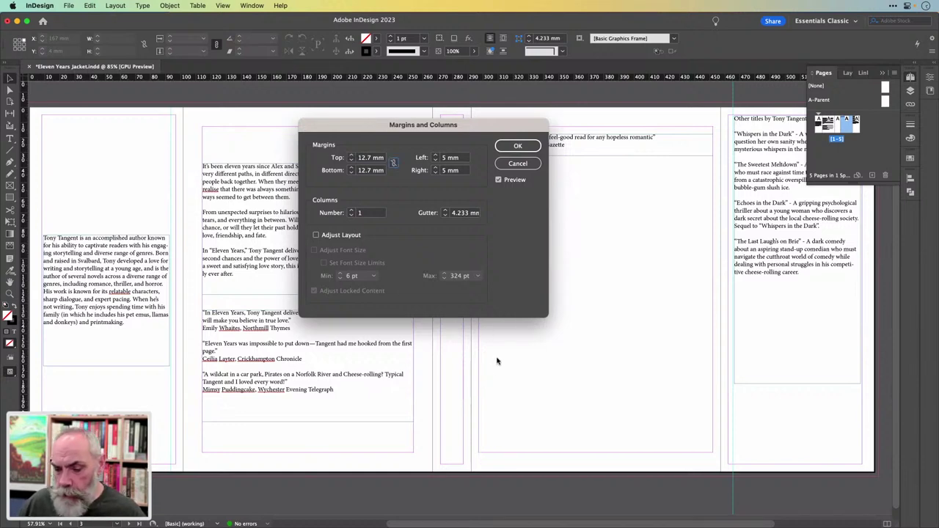
# - Set the front cover page's bottom margin to 30 mm, apply the margins, and save the document
pyautogui.moveTo(360, 171); pyautogui.dragTo(400, 176)
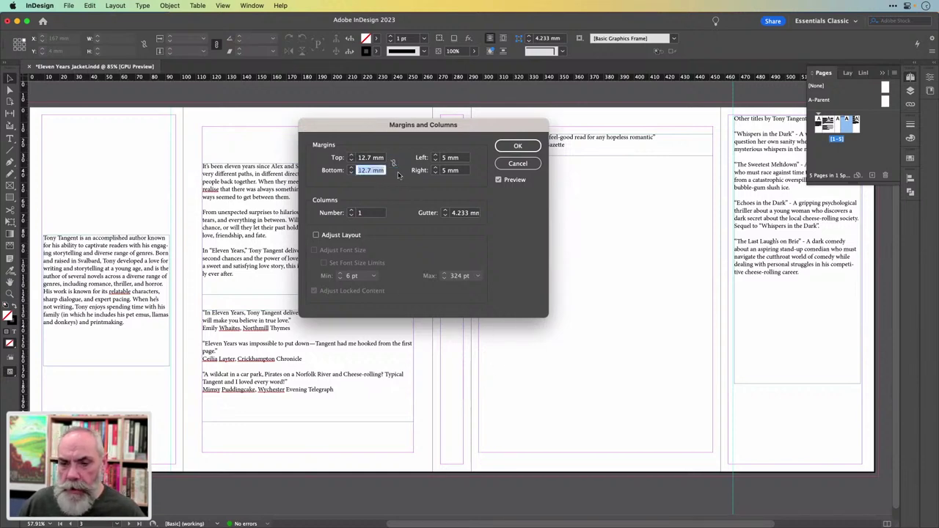
pyautogui.write('2')
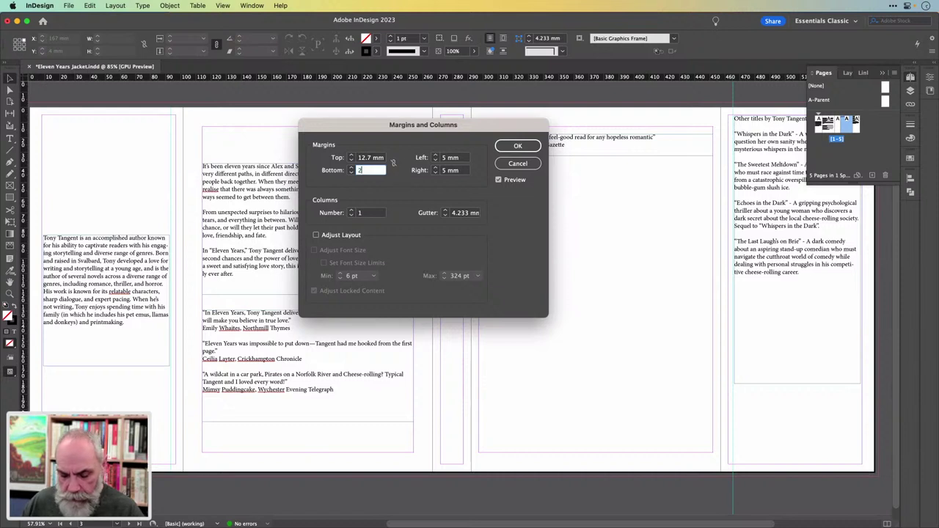
pyautogui.press('BackSpace')
pyautogui.write('300')
pyautogui.press('BackSpace')
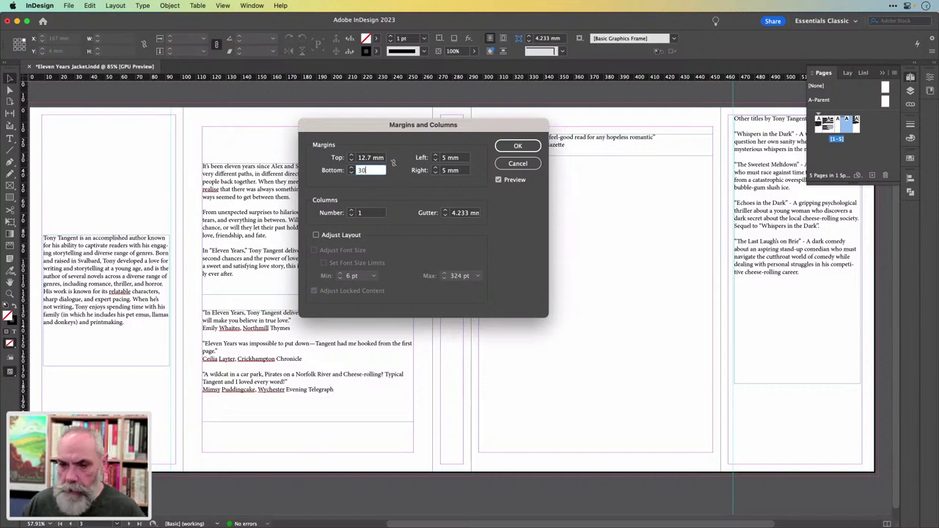
pyautogui.press('Tab')
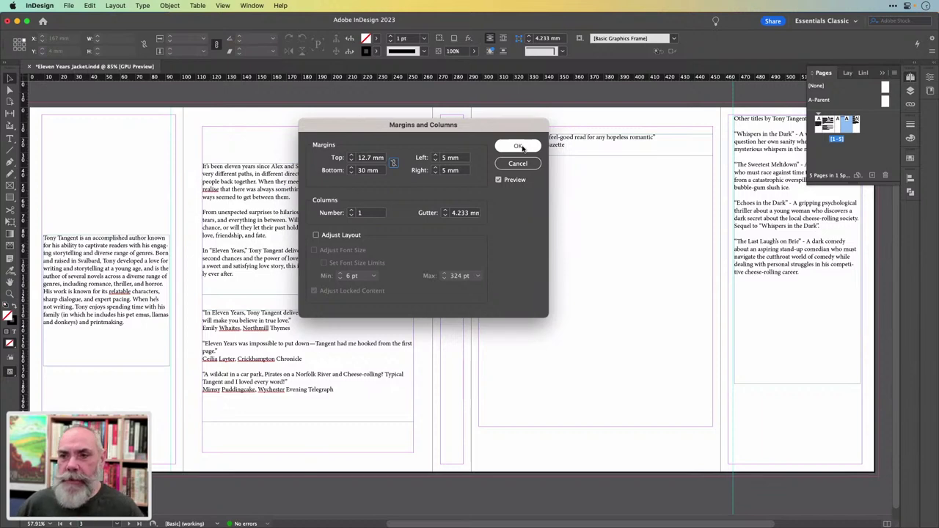
pyautogui.click(519, 146)
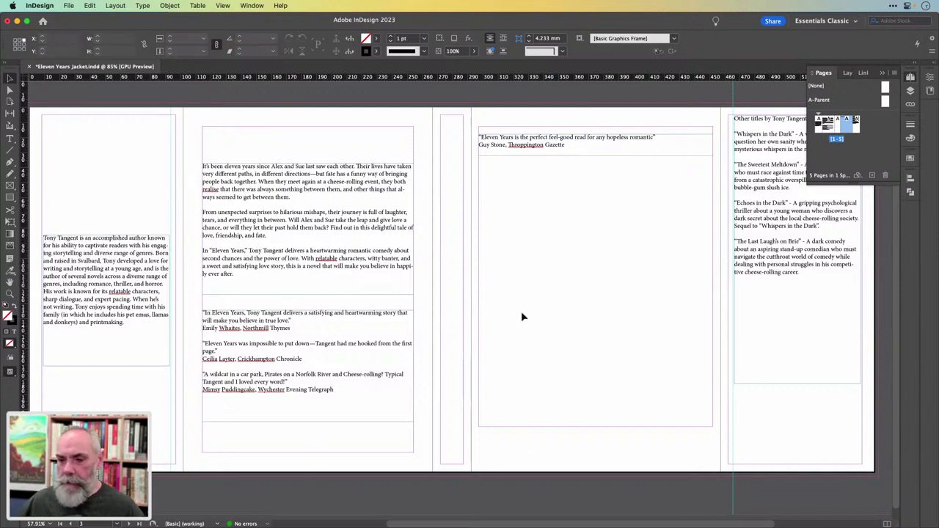
pyautogui.press('super+s')
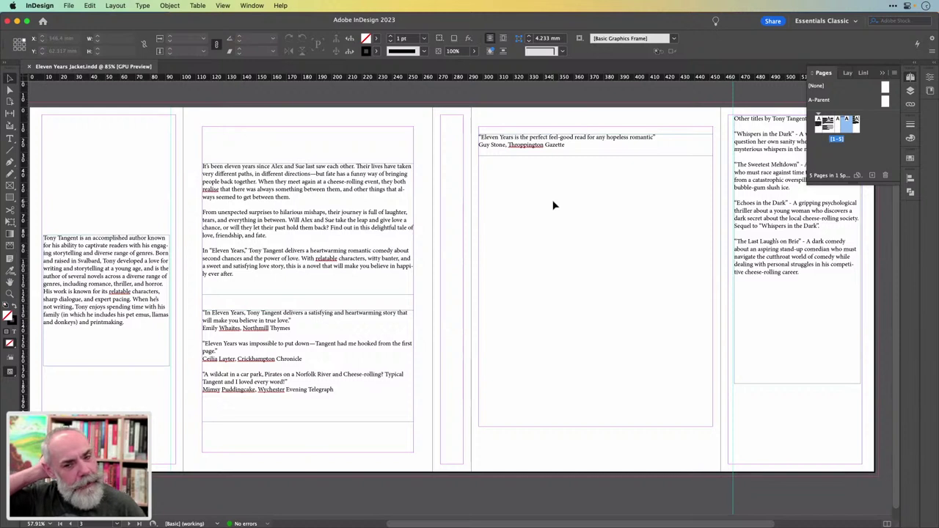
pyautogui.click(305, 176)
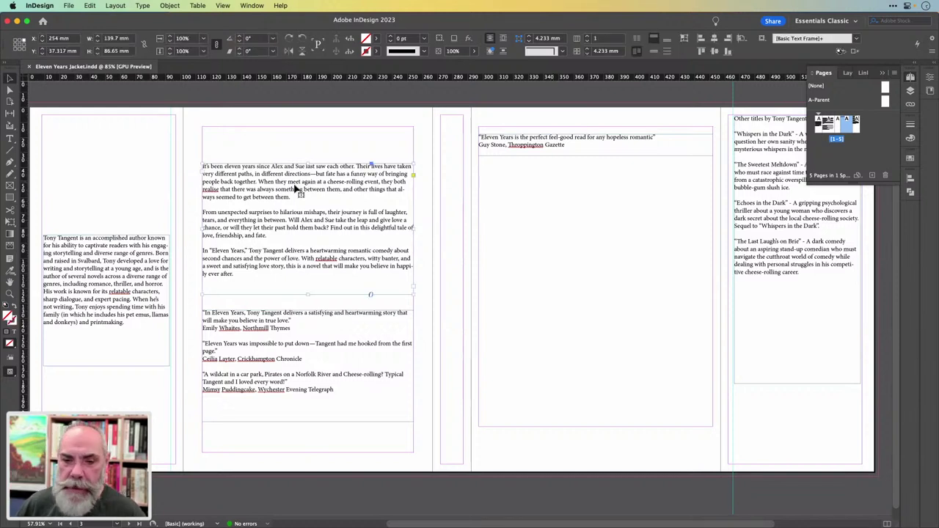
pyautogui.doubleClick(296, 188)
pyautogui.click(277, 182)
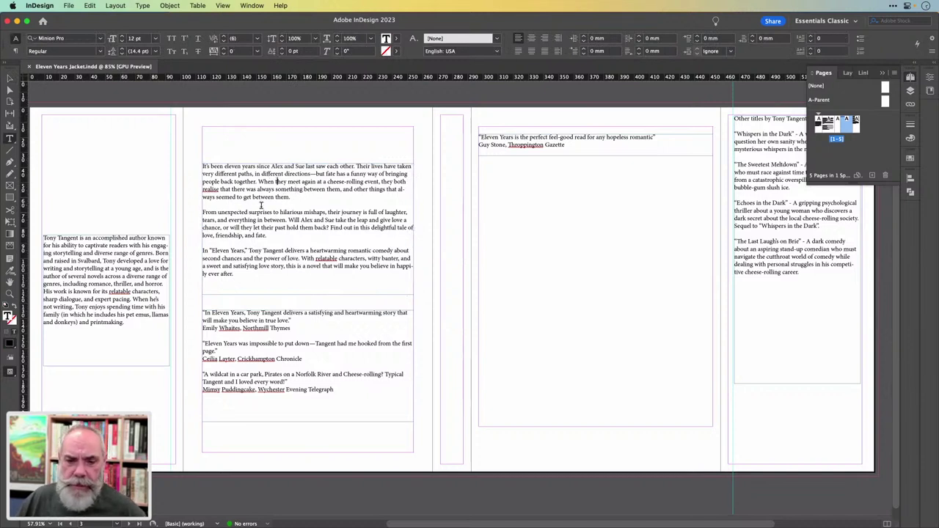
pyautogui.click(215, 207)
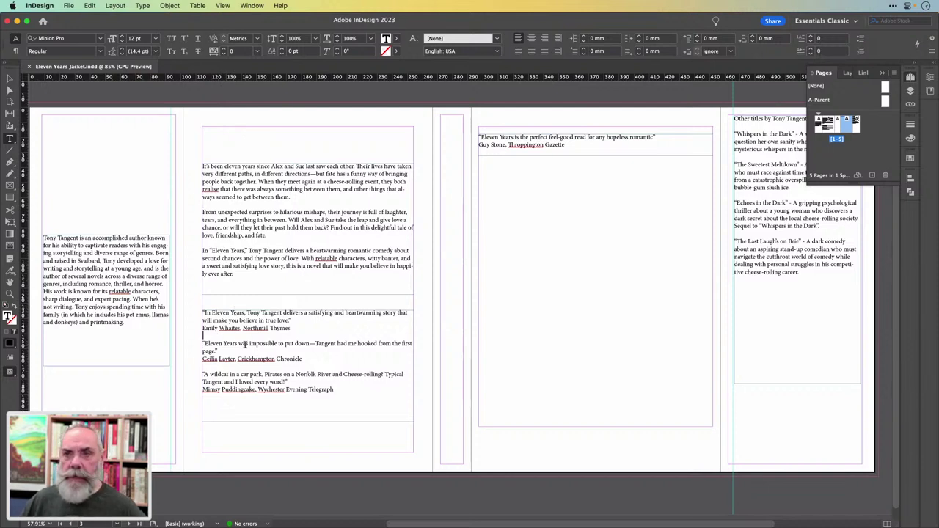
# - Reduce multiple returns to single ones in the back cover blurb, review quotes and other-titles text using the Multiple Return to Single Return query
pyautogui.click(10, 78)
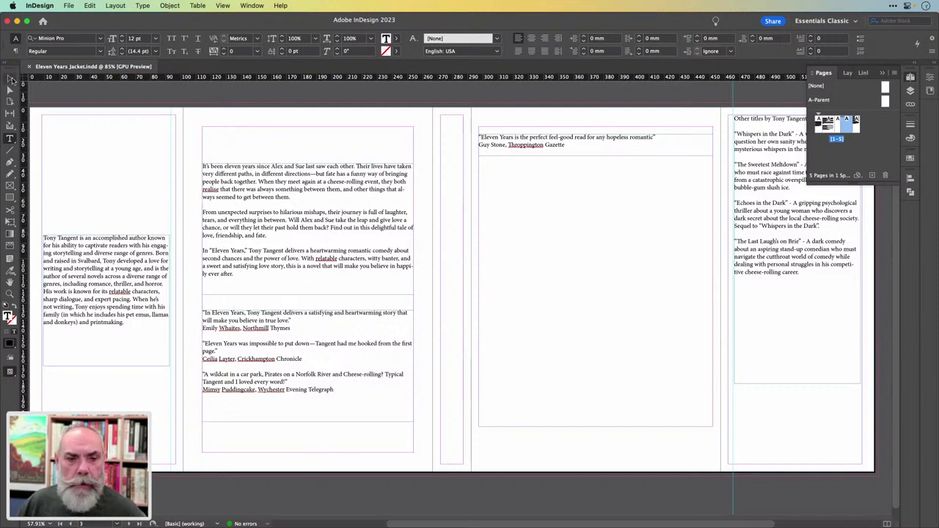
pyautogui.click(325, 170)
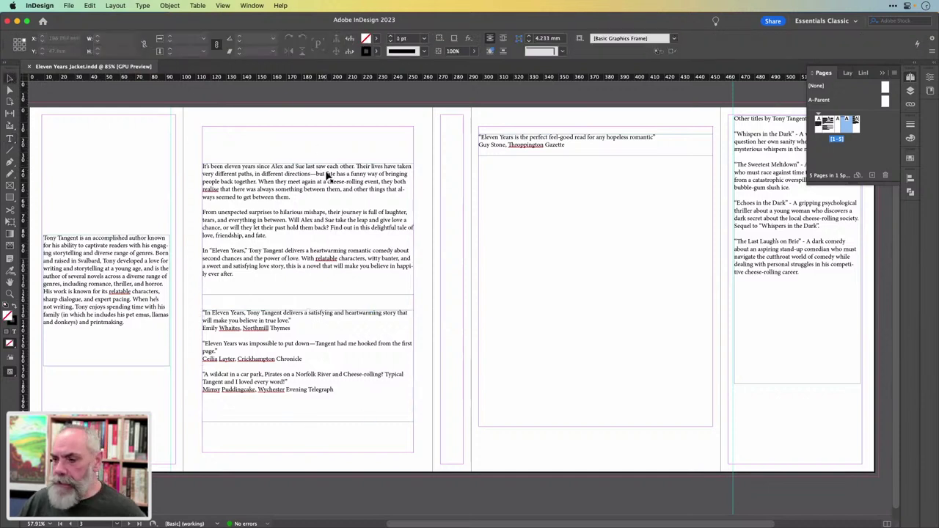
pyautogui.click(329, 324)
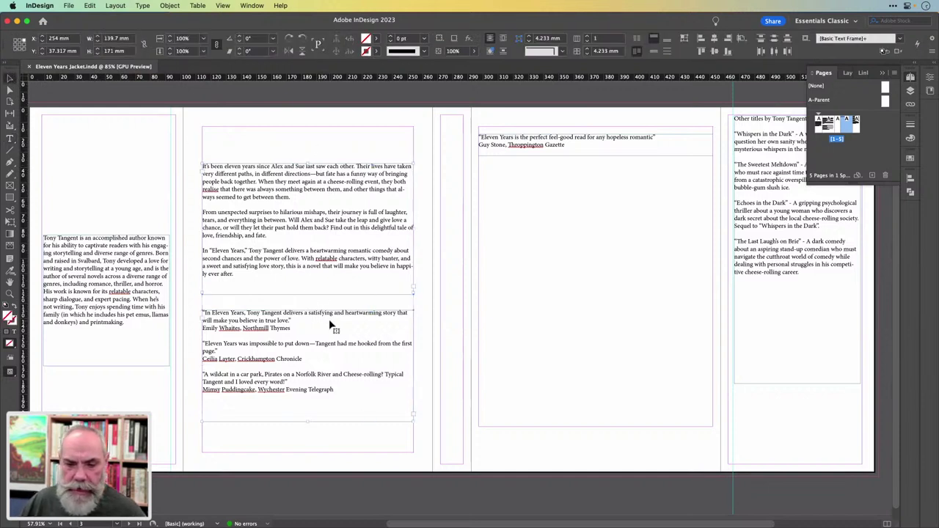
pyautogui.keyDown('shift'); pyautogui.click(777, 189); pyautogui.keyUp('shift')
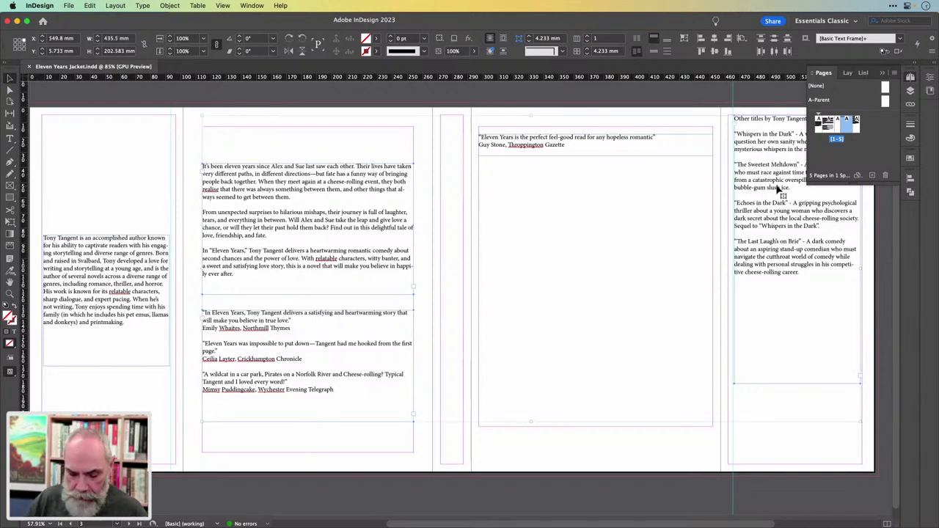
pyautogui.press('super+f')
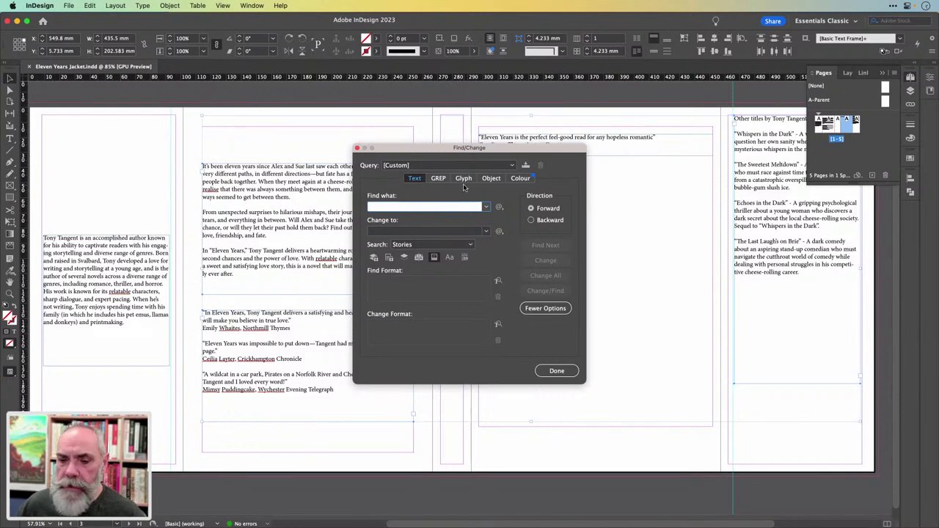
pyautogui.click(512, 166)
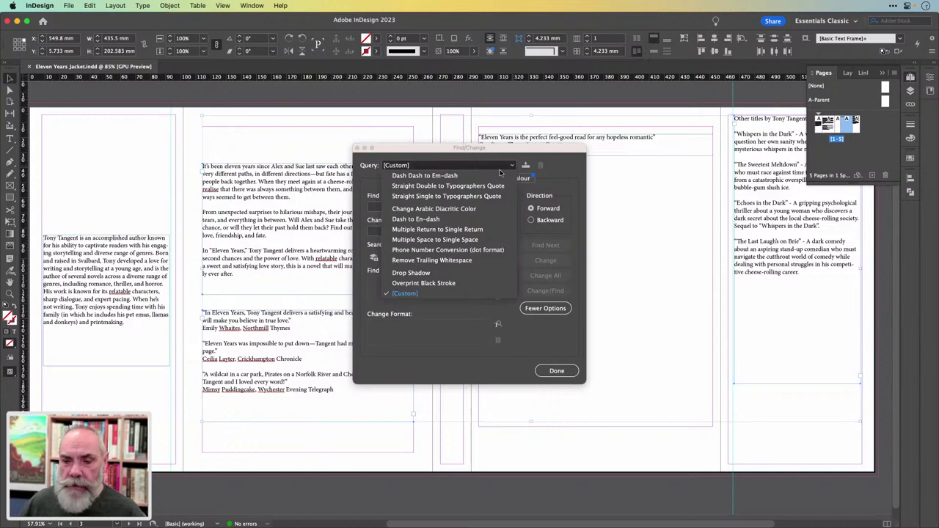
pyautogui.click(470, 229)
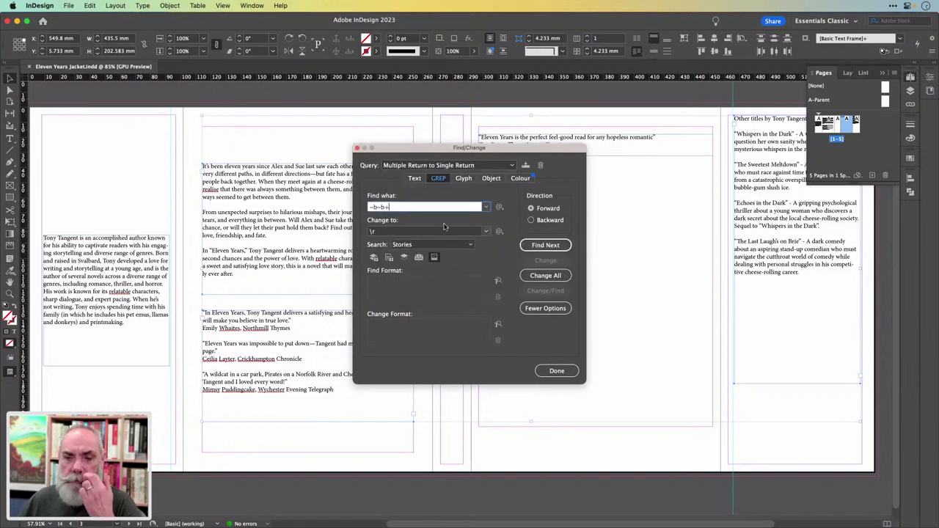
pyautogui.doubleClick(384, 207)
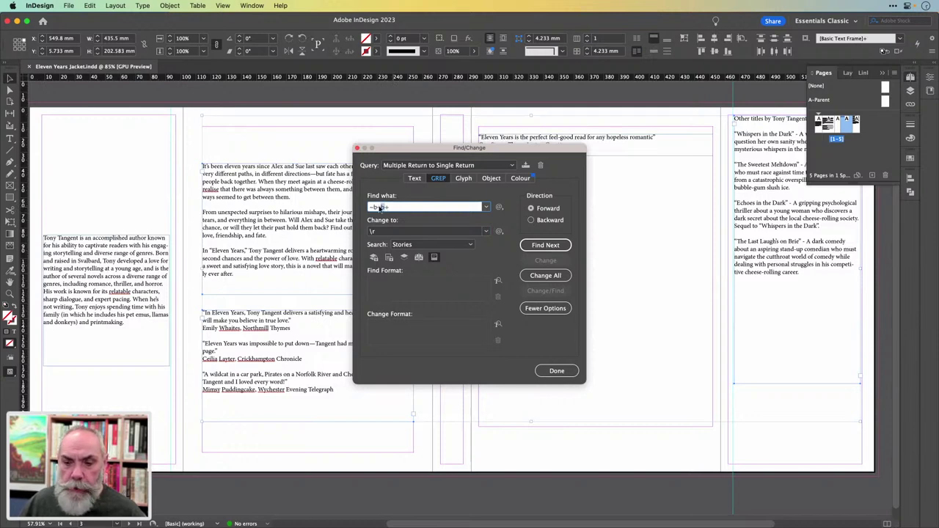
pyautogui.click(392, 208)
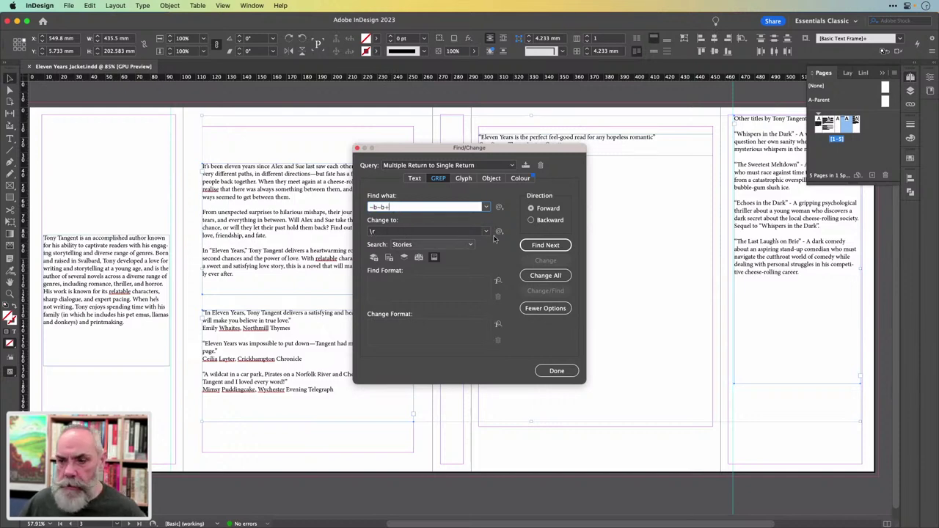
pyautogui.click(547, 274)
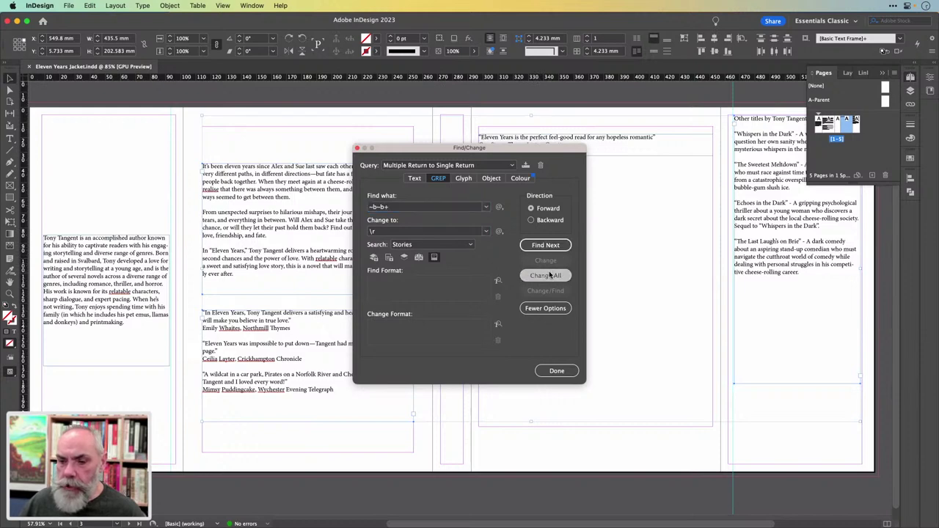
pyautogui.click(530, 288)
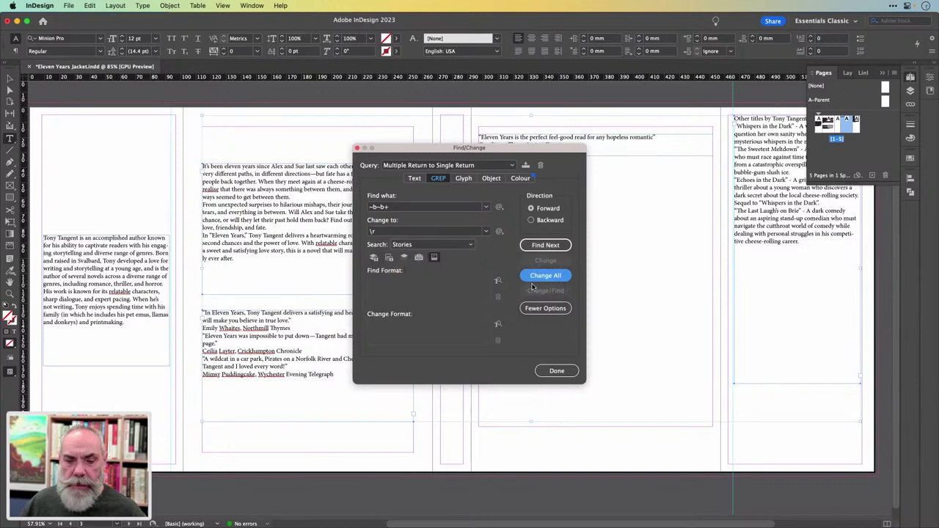
pyautogui.click(557, 370)
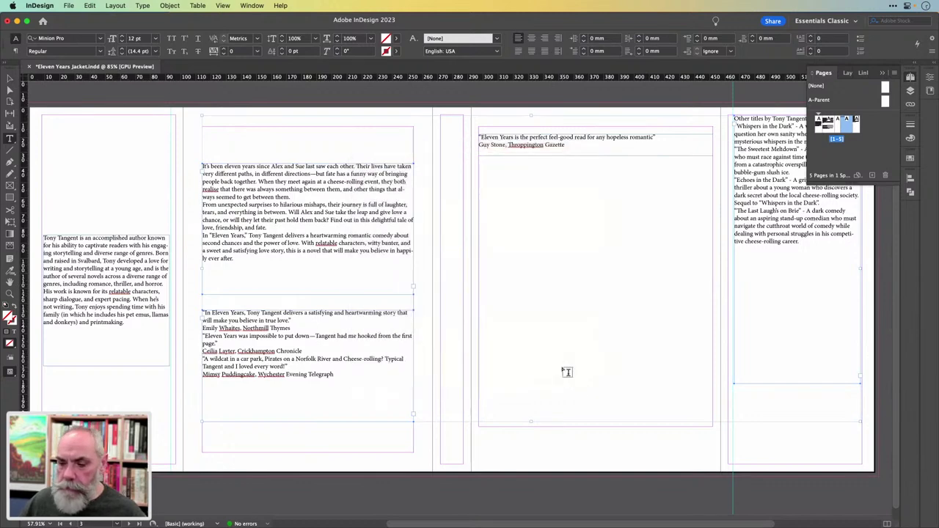
# - Place the text cursor in the first paragraph of the back cover blurb and show the paragraph formatting controls
pyautogui.click(282, 172)
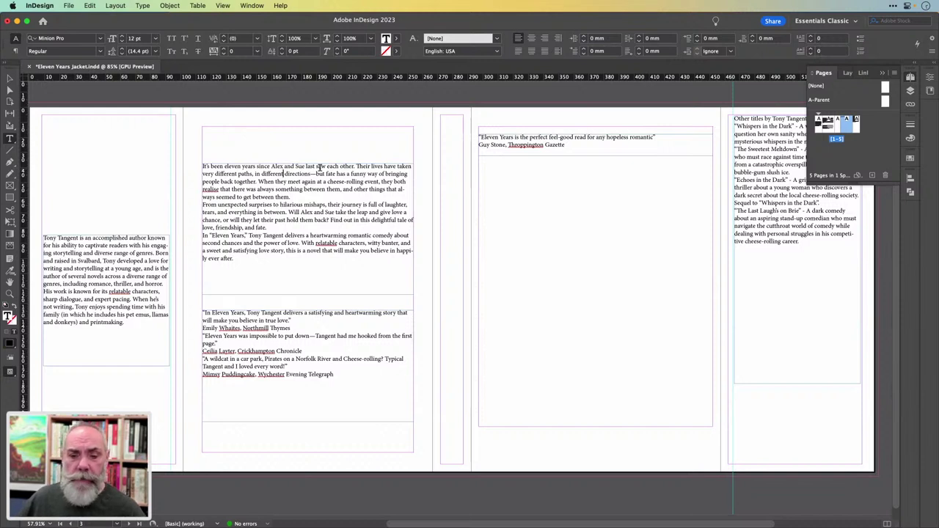
pyautogui.moveTo(240, 259); pyautogui.dragTo(198, 163)
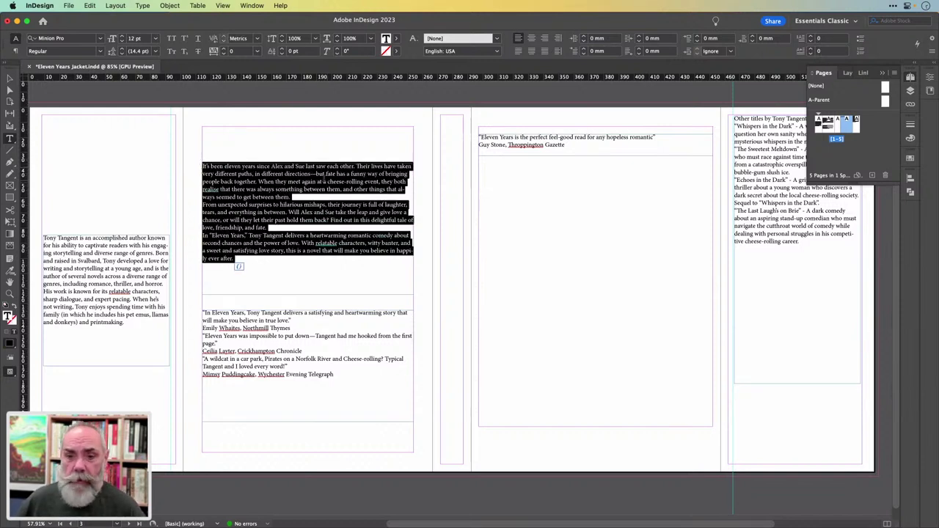
pyautogui.click(302, 172)
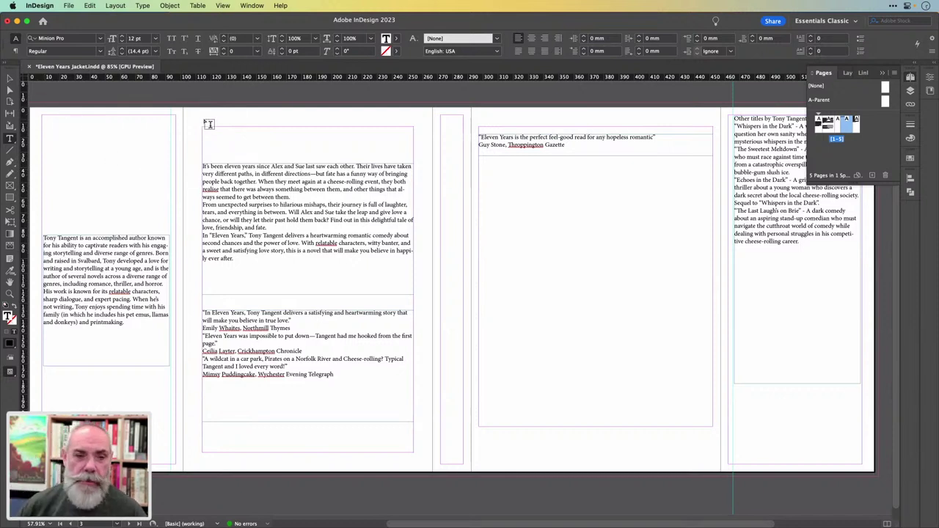
pyautogui.click(16, 51)
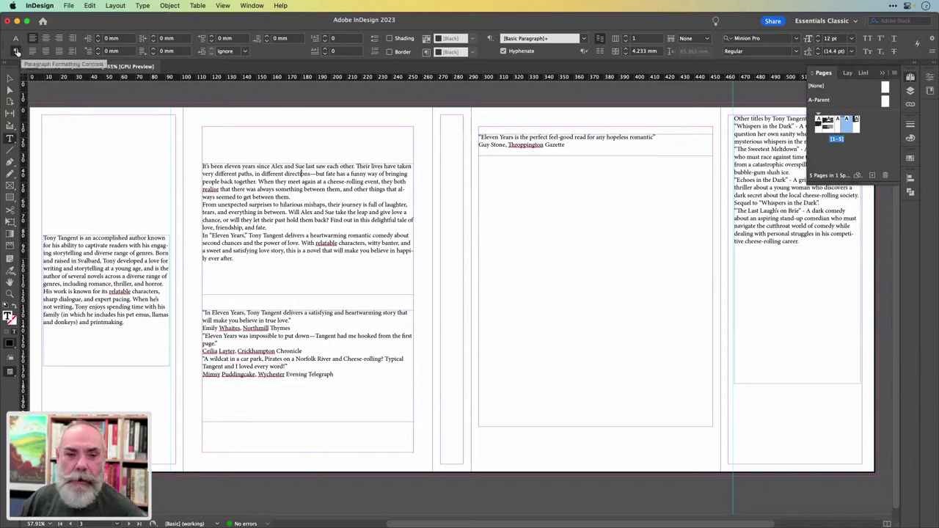
pyautogui.click(491, 41)
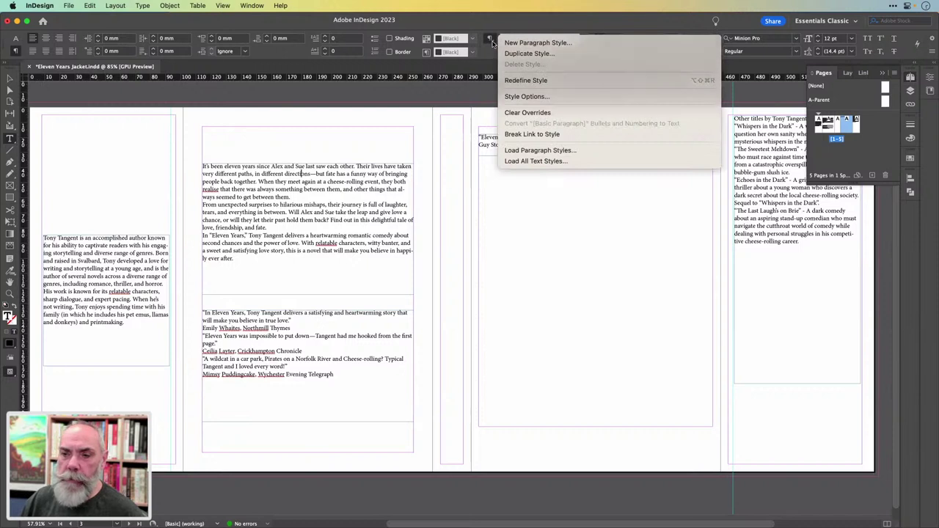
pyautogui.click(492, 43)
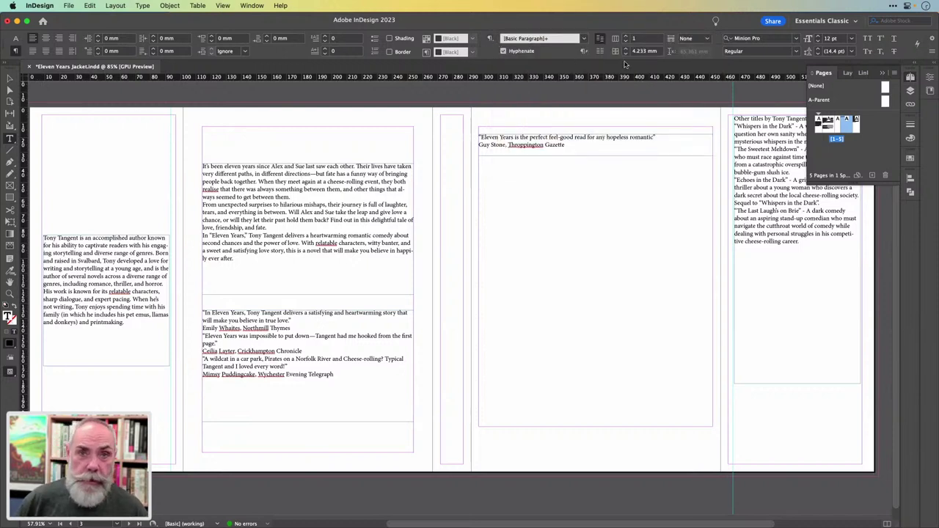
# - Try the Typography workspace and return to Essentials Classic
pyautogui.click(856, 23)
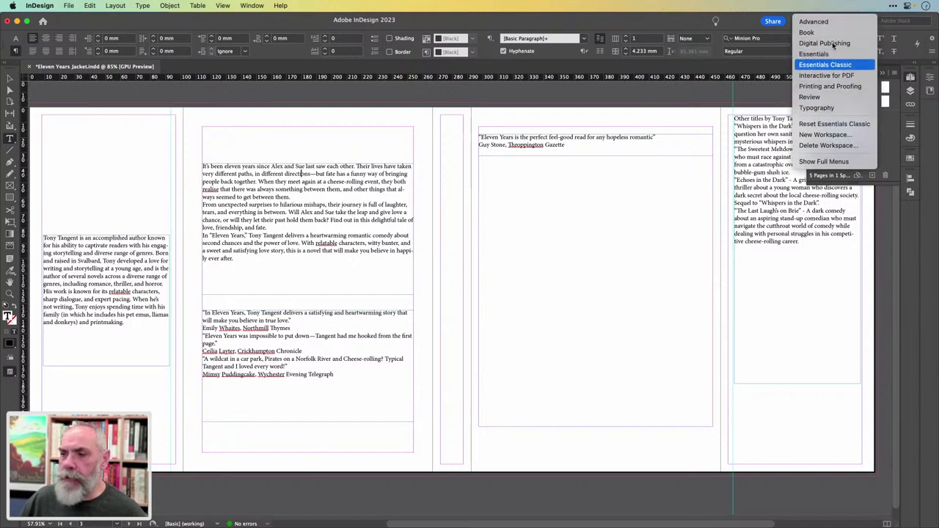
pyautogui.click(830, 108)
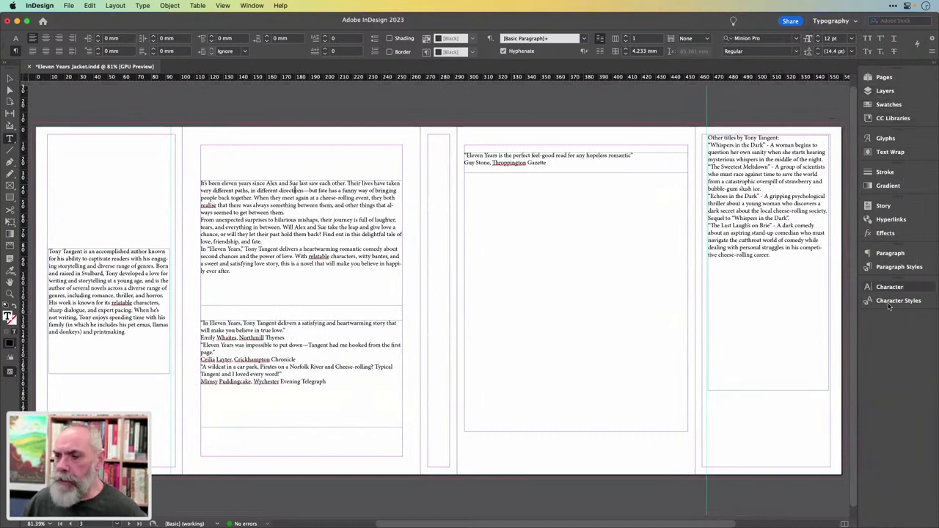
pyautogui.click(851, 22)
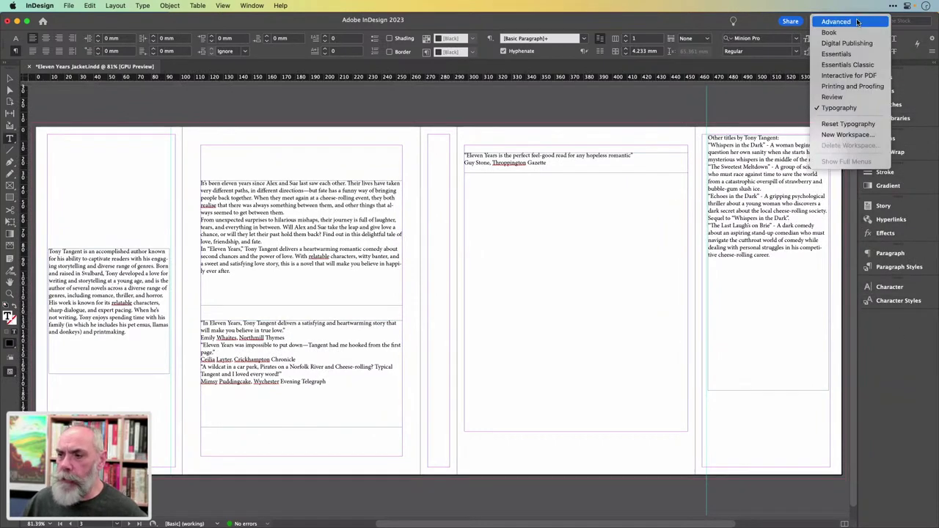
pyautogui.click(848, 65)
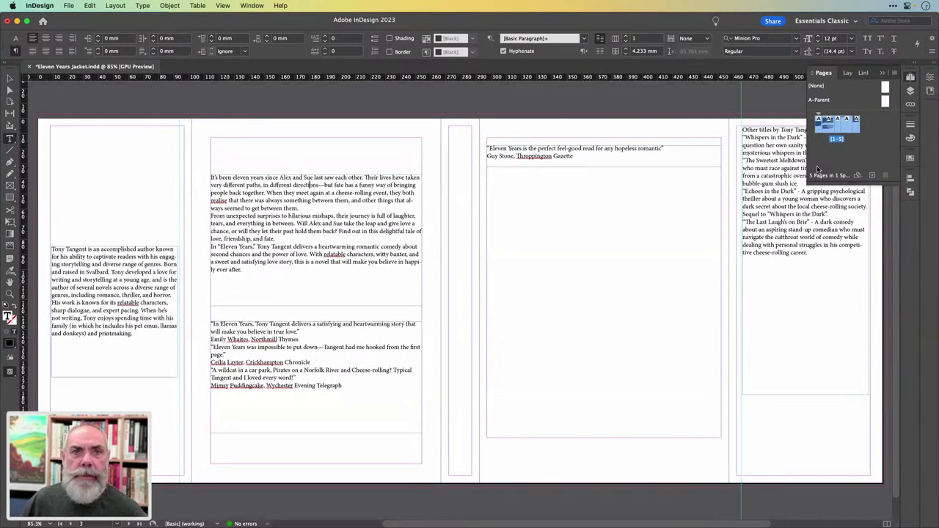
# - Switch to the Typography workspace and display the list of paragraph styles
pyautogui.click(857, 22)
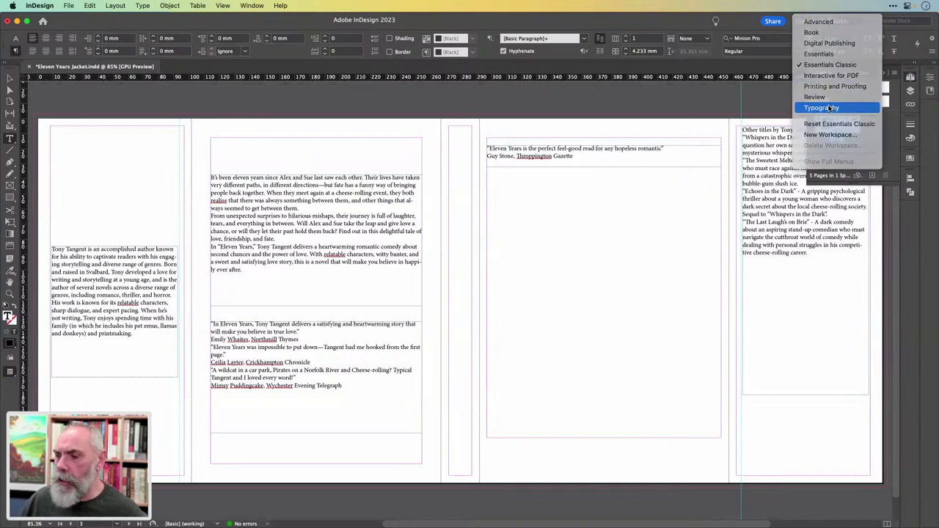
pyautogui.click(830, 109)
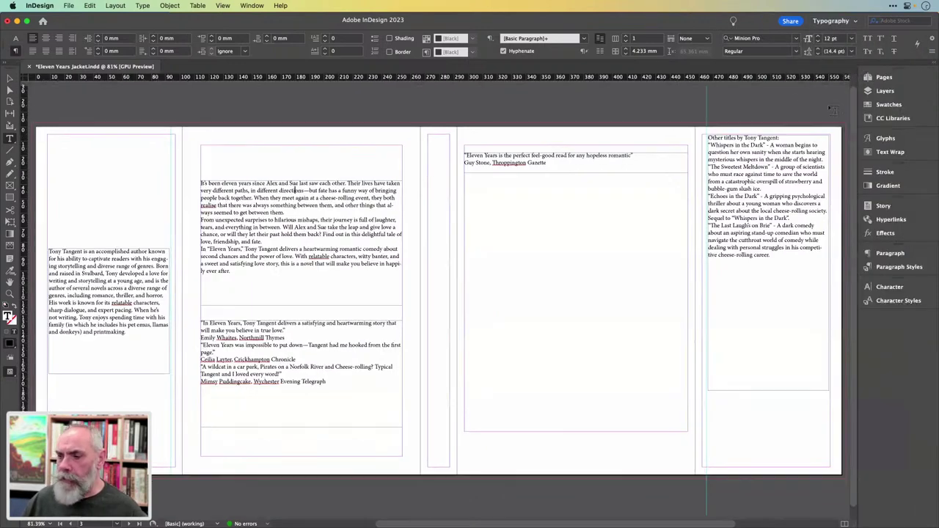
pyautogui.click(884, 268)
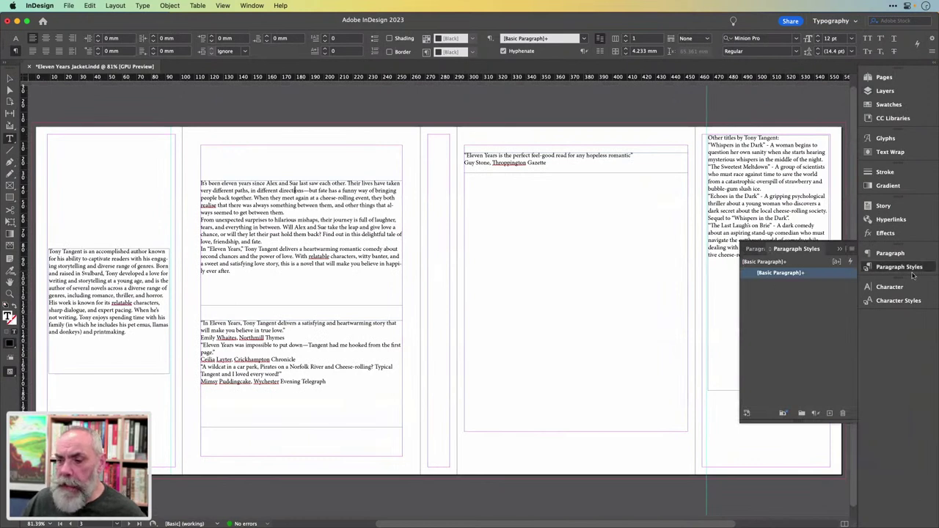
pyautogui.click(902, 269)
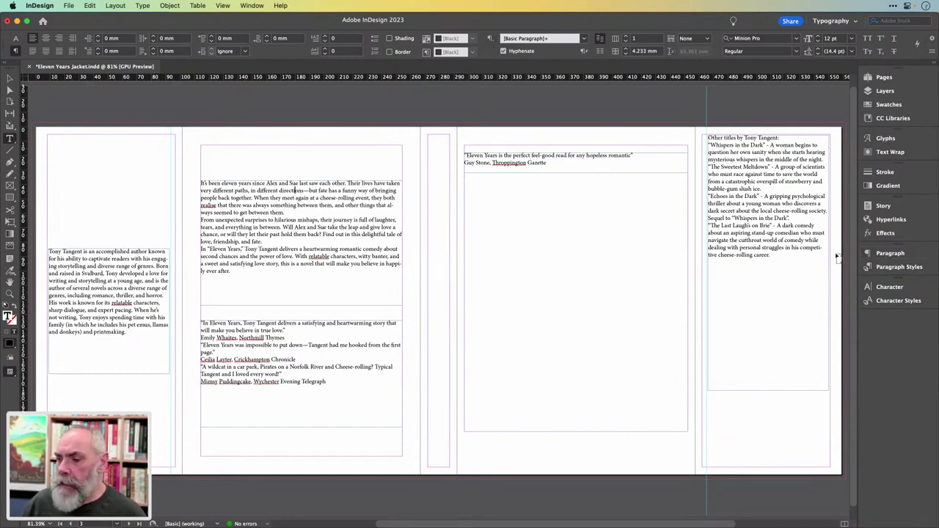
pyautogui.click(870, 270)
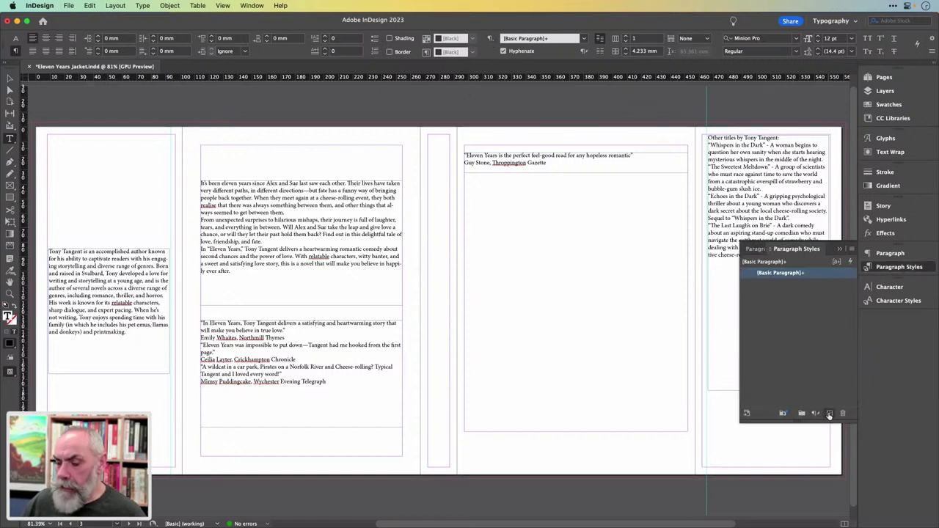
# - Create a new paragraph style named Cover Copy with preview on, based on No Paragraph Style, and apply it to the selection
pyautogui.click(829, 414)
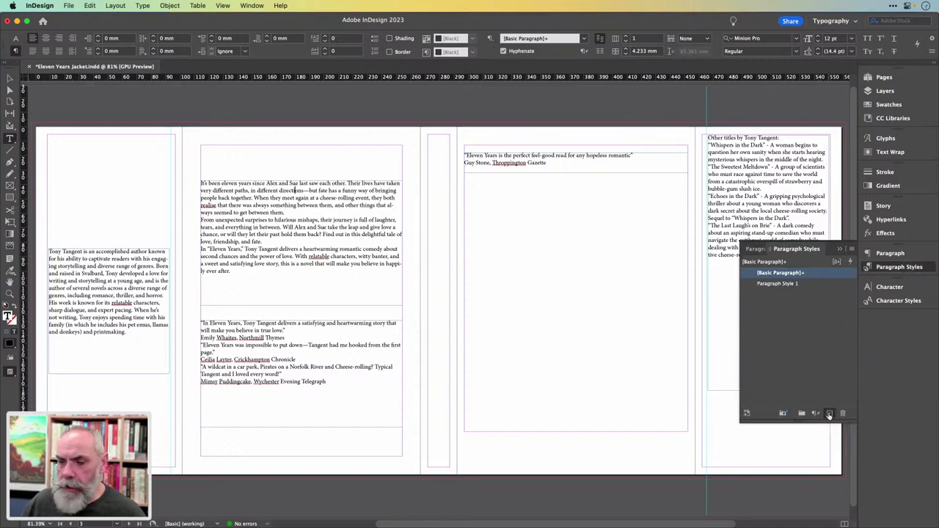
pyautogui.press('super+z')
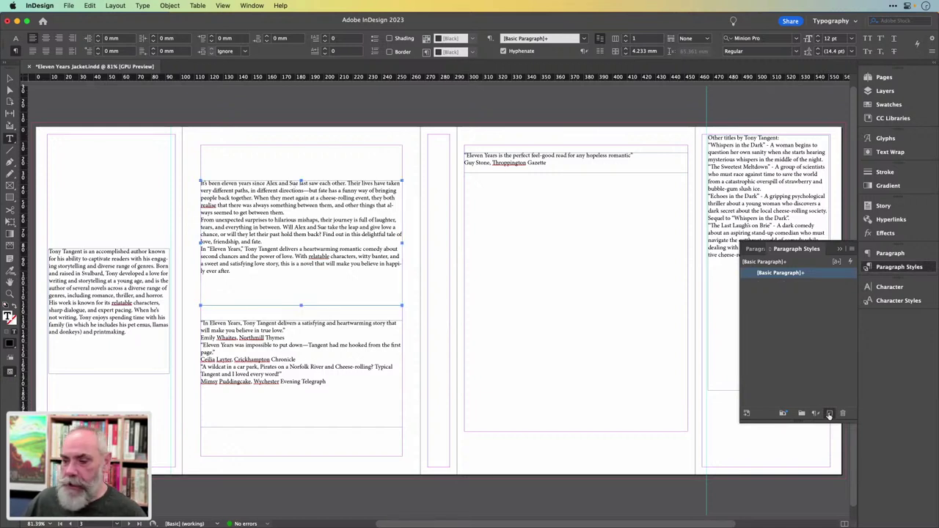
pyautogui.keyDown('alt'); pyautogui.click(829, 415); pyautogui.keyUp('alt')
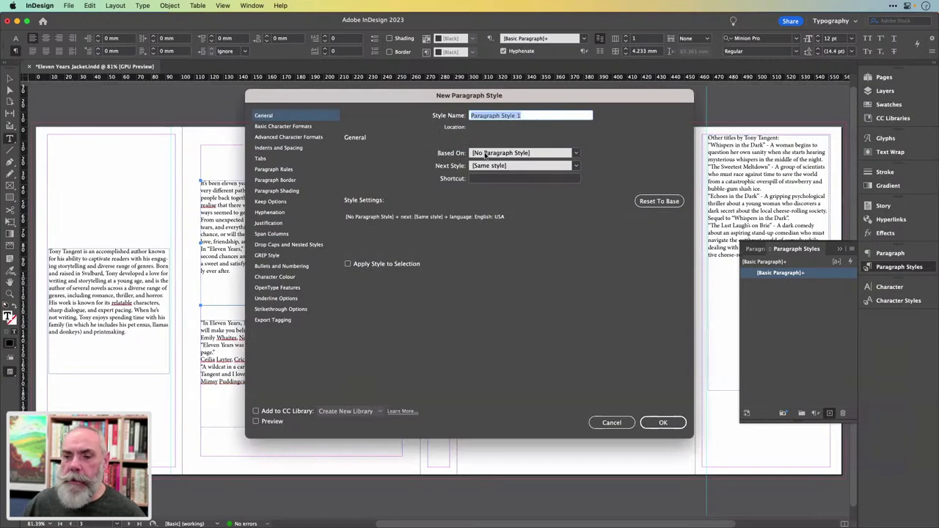
pyautogui.moveTo(415, 97); pyautogui.dragTo(584, 100)
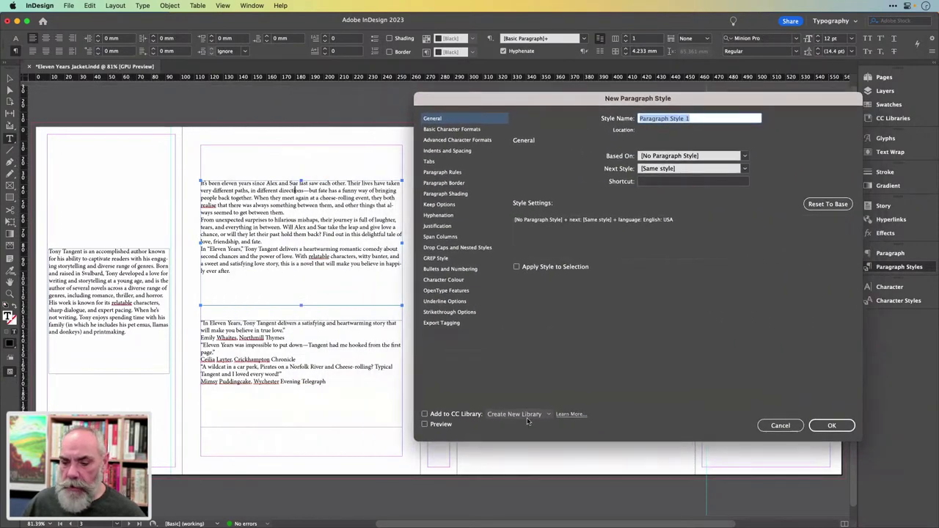
pyautogui.click(424, 424)
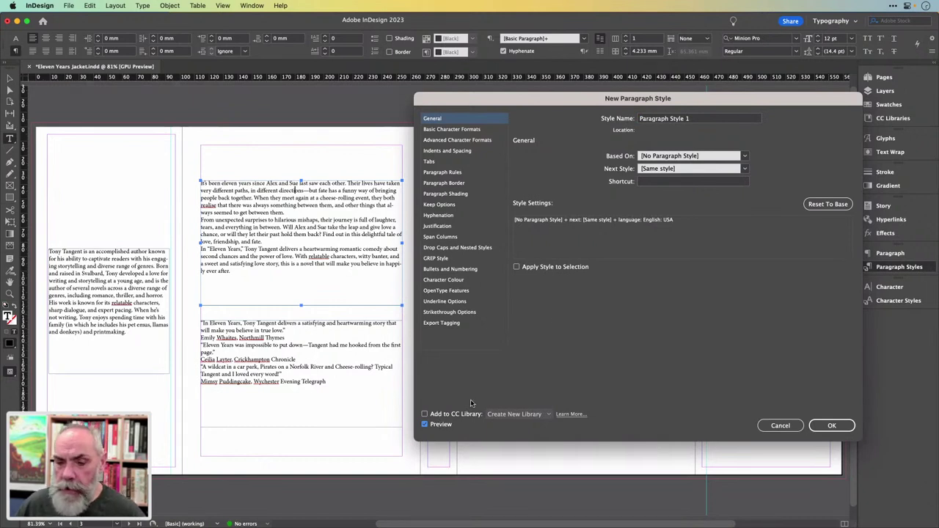
pyautogui.moveTo(689, 122); pyautogui.dragTo(637, 116)
pyautogui.write('Cover C')
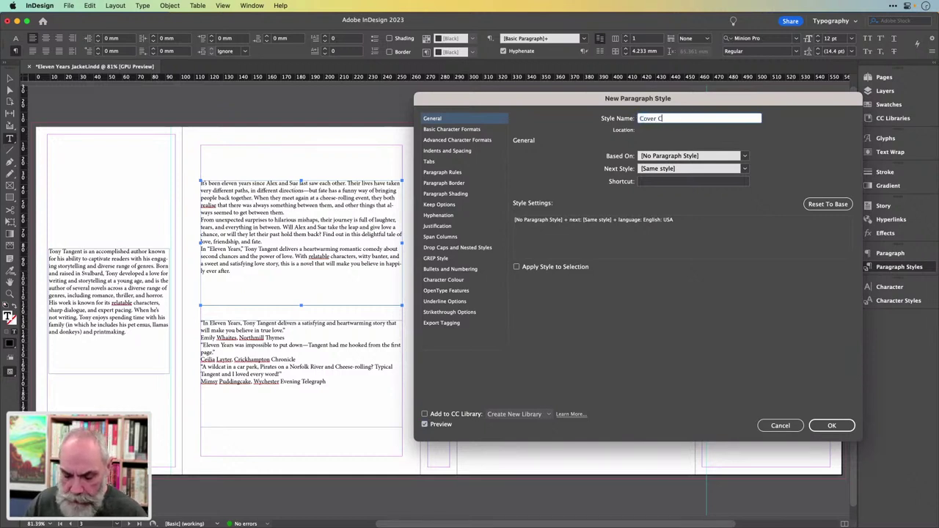
pyautogui.write('opy')
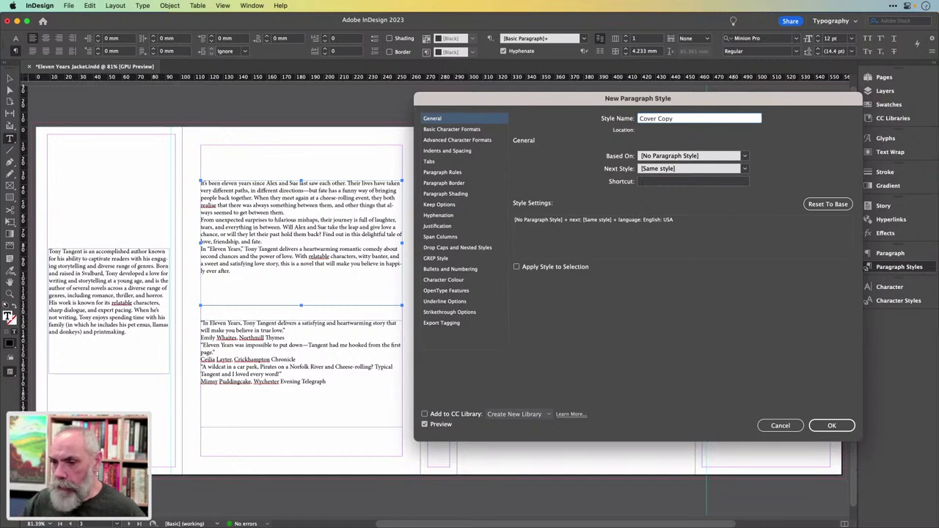
pyautogui.click(744, 156)
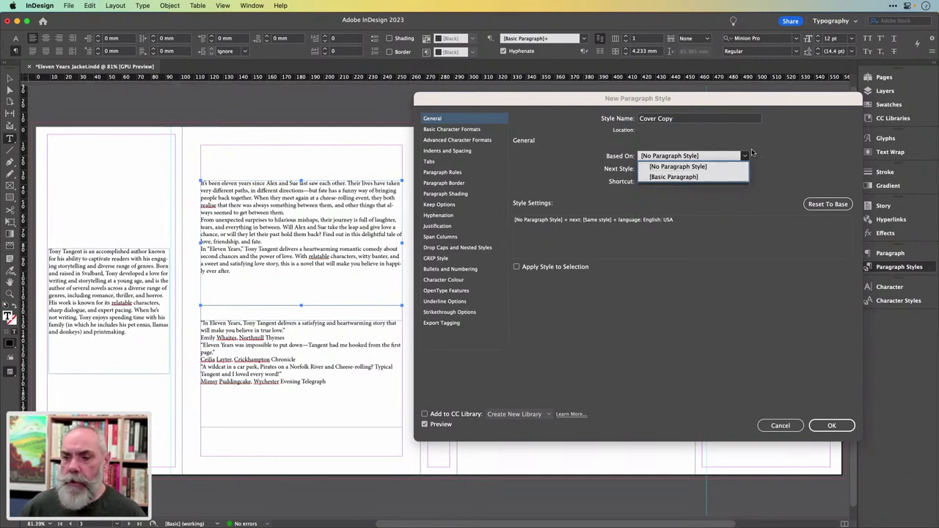
pyautogui.click(764, 147)
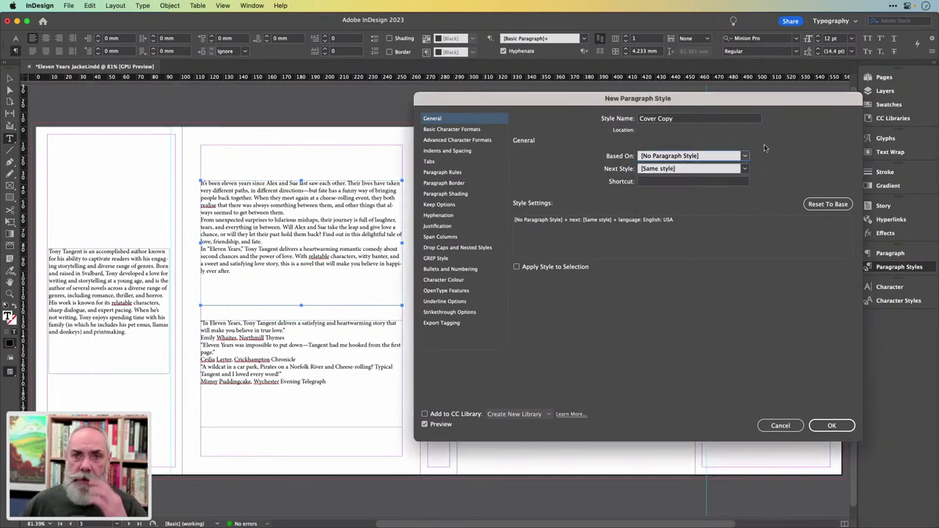
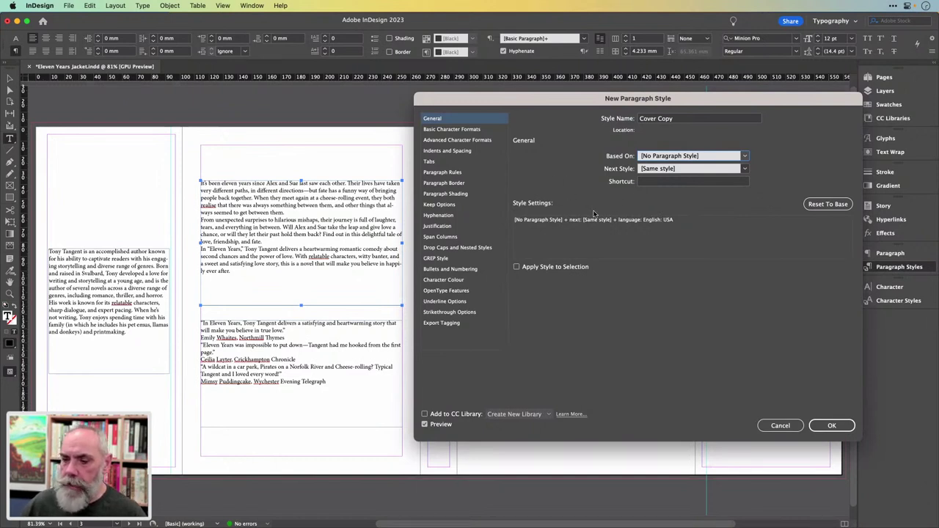
pyautogui.click(518, 268)
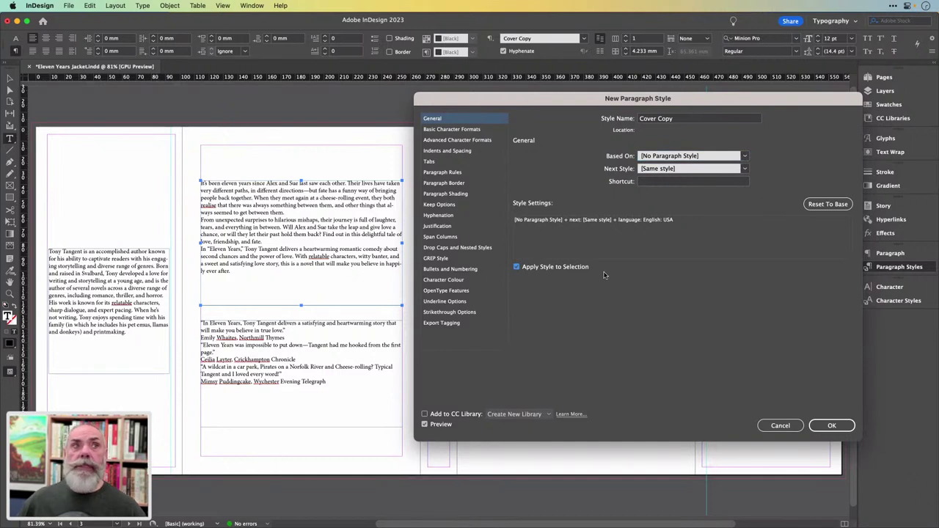
# - Set the Cover Copy style's font family to Merriweather and save the new style
pyautogui.click(468, 130)
pyautogui.click(596, 161)
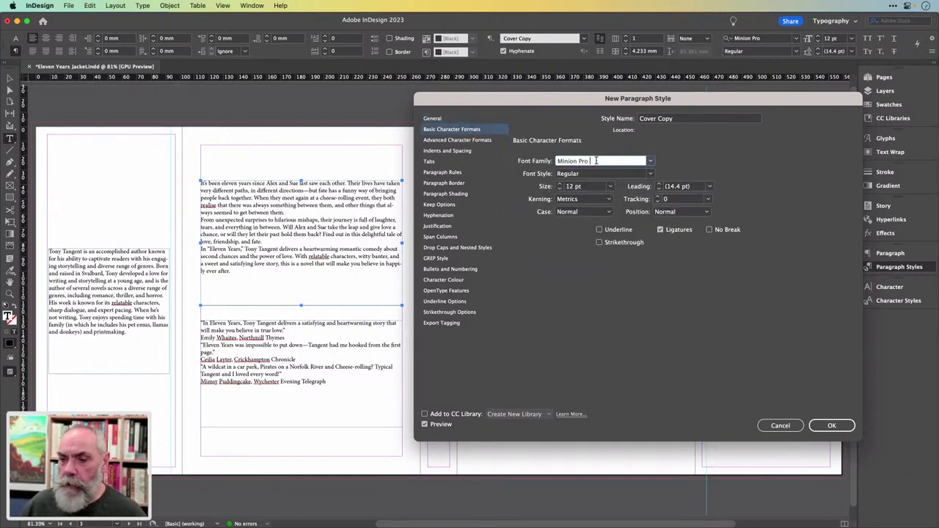
pyautogui.moveTo(590, 161); pyautogui.dragTo(555, 161)
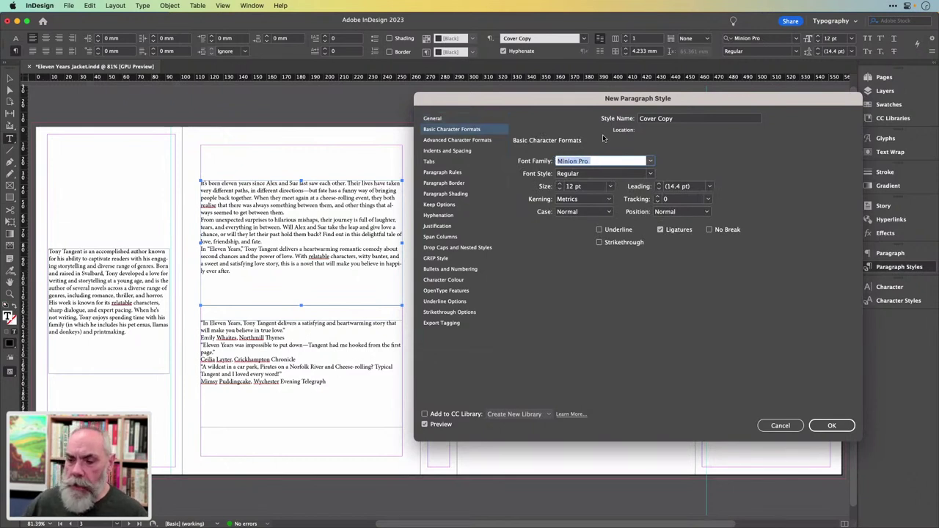
pyautogui.write('Merriweather')
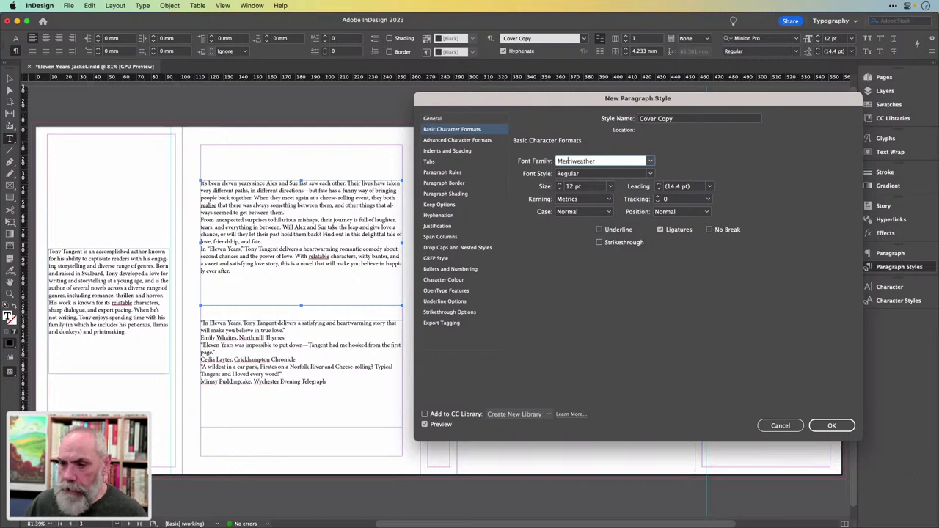
pyautogui.press('Return')
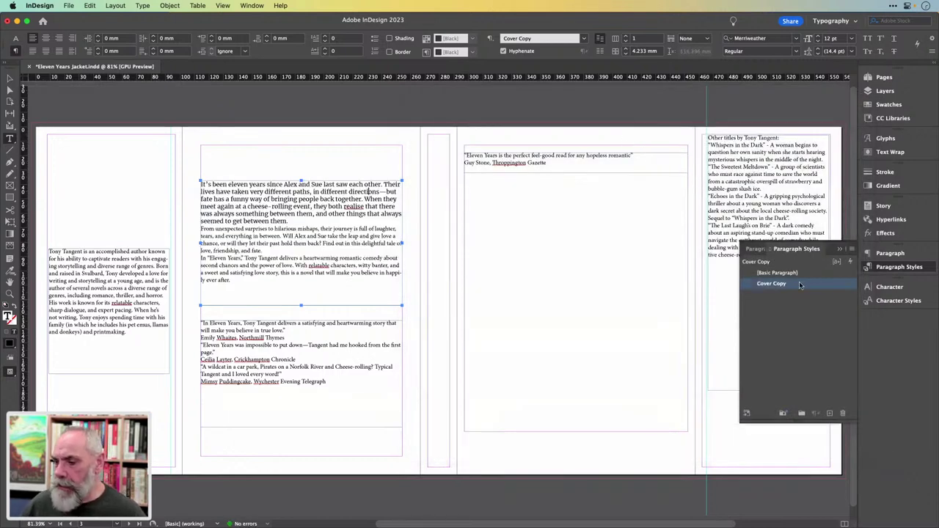
pyautogui.click(851, 250)
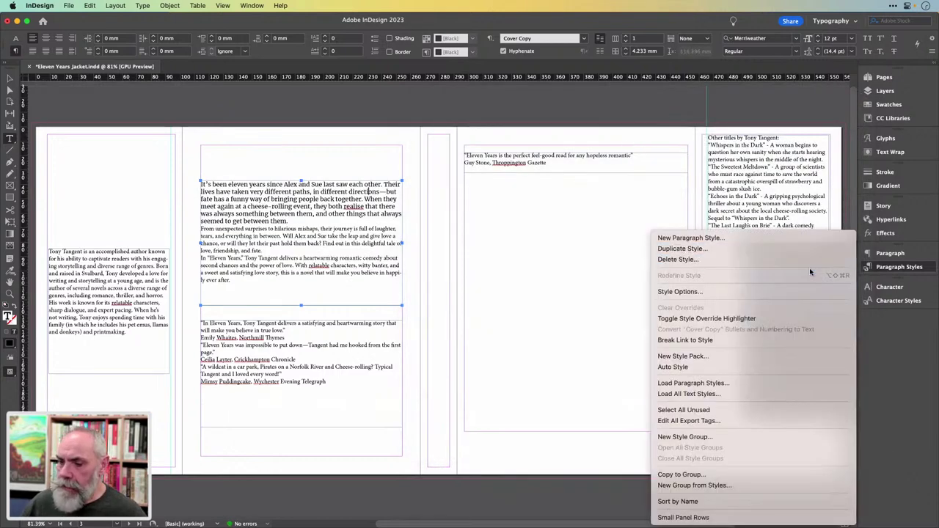
pyautogui.click(815, 292)
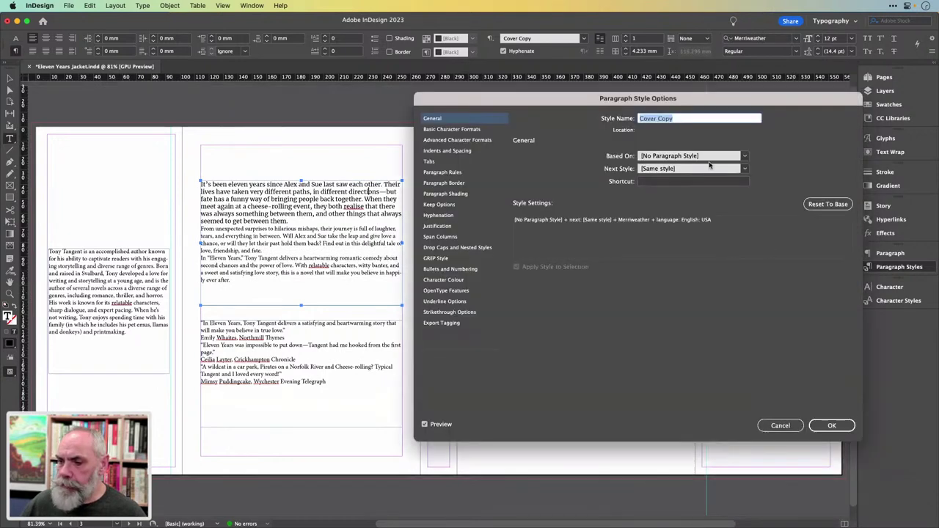
pyautogui.moveTo(749, 98); pyautogui.dragTo(703, 98)
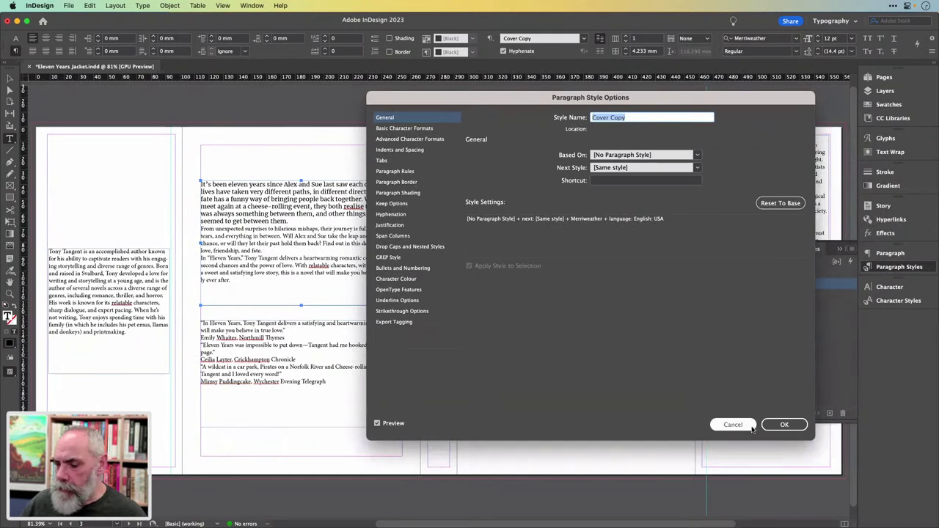
pyautogui.click(782, 425)
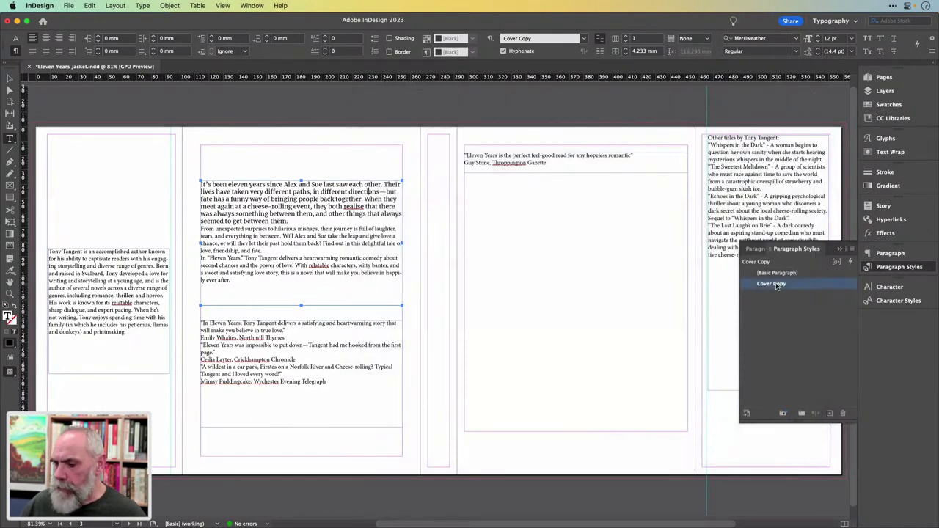
# - Edit the Cover Copy style's basic character formats, keeping Merriweather Regular at 12 pt and setting the leading to 16 pt
pyautogui.click(851, 249)
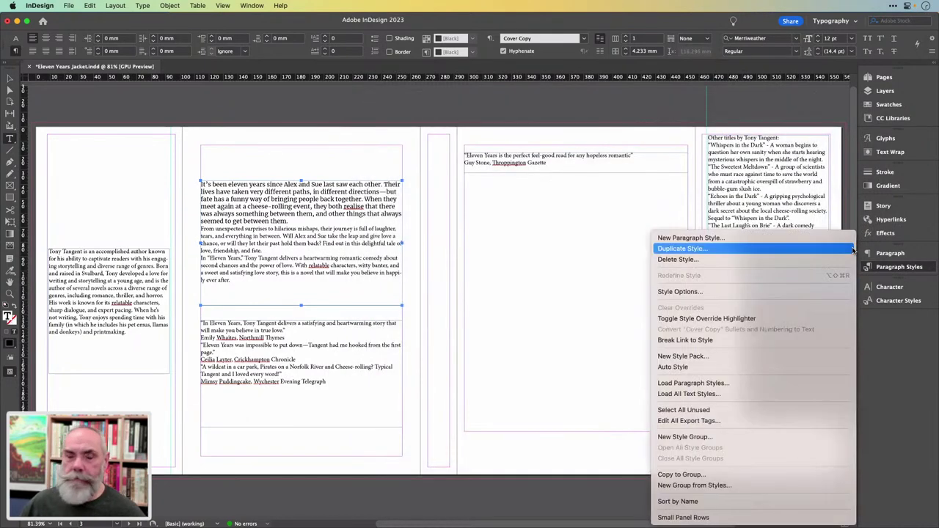
pyautogui.click(779, 292)
pyautogui.moveTo(508, 102); pyautogui.dragTo(527, 102)
pyautogui.click(446, 132)
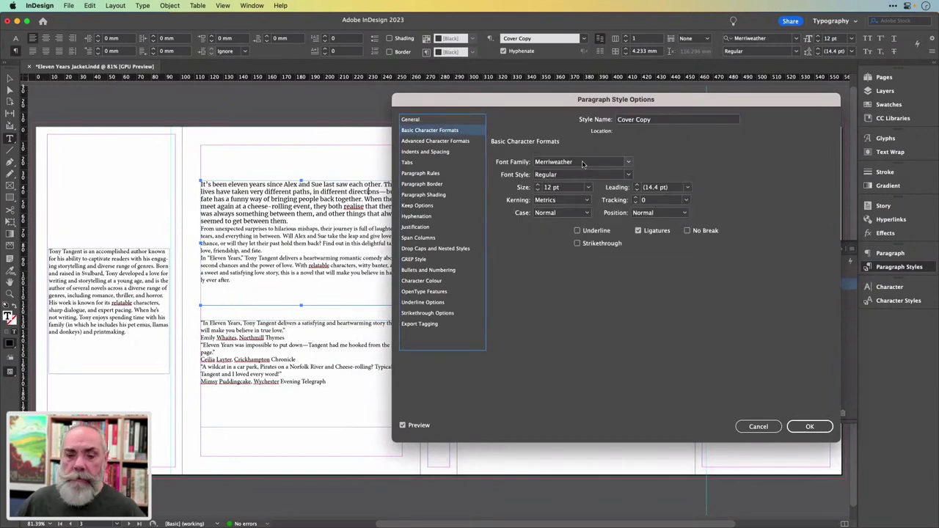
pyautogui.click(628, 175)
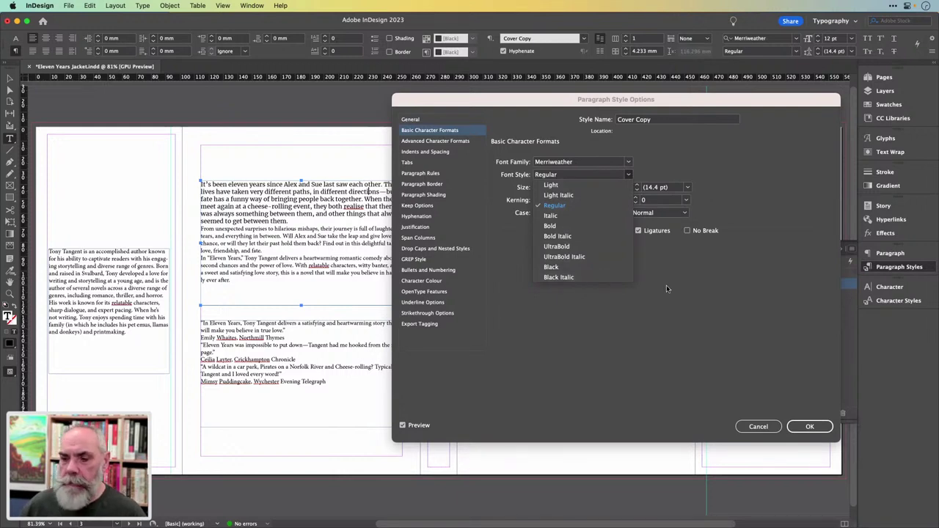
pyautogui.click(576, 205)
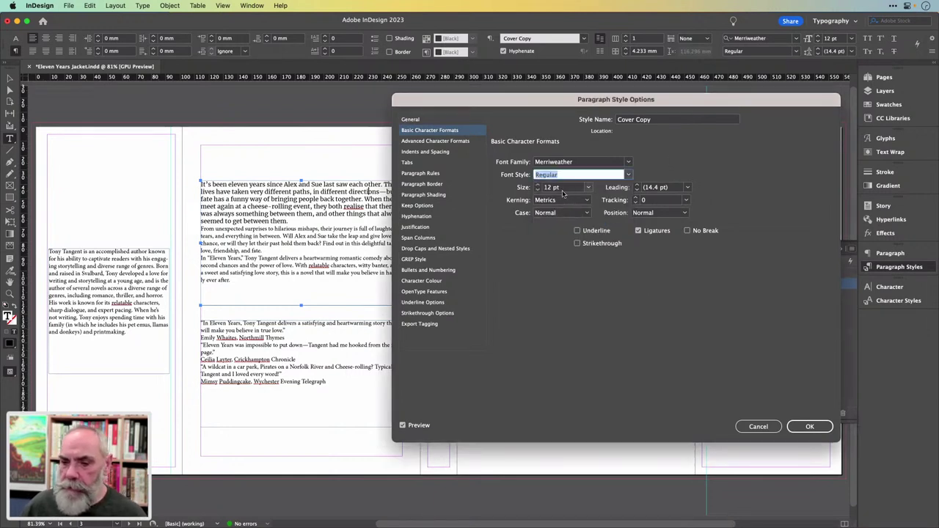
pyautogui.click(565, 190)
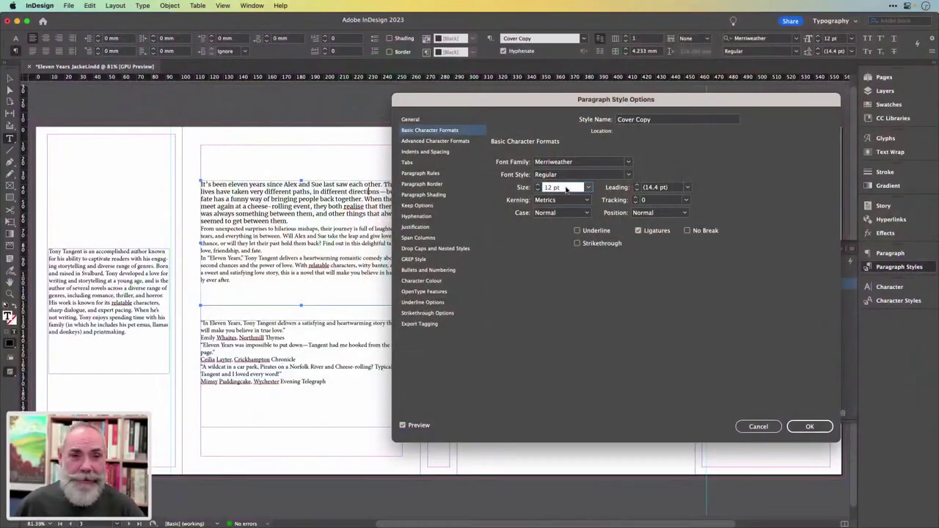
pyautogui.click(635, 185)
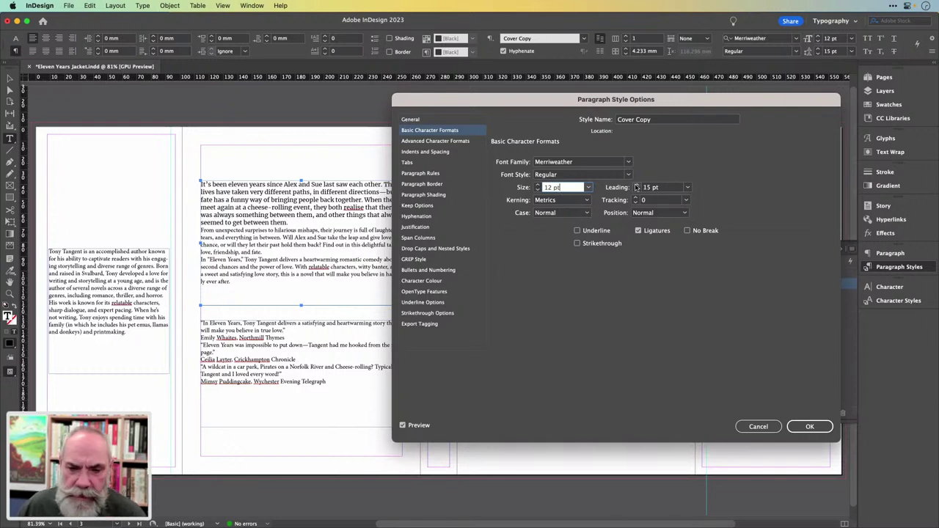
pyautogui.click(636, 186)
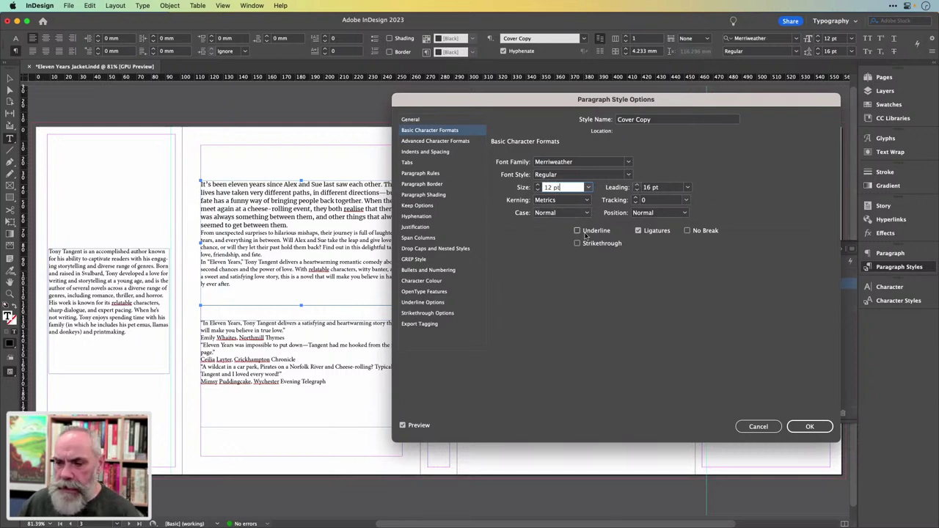
# - Keep the Cover Copy style's alignment at Left, turn off hyphenation and save the style changes
pyautogui.click(425, 152)
pyautogui.moveTo(535, 102); pyautogui.dragTo(586, 93)
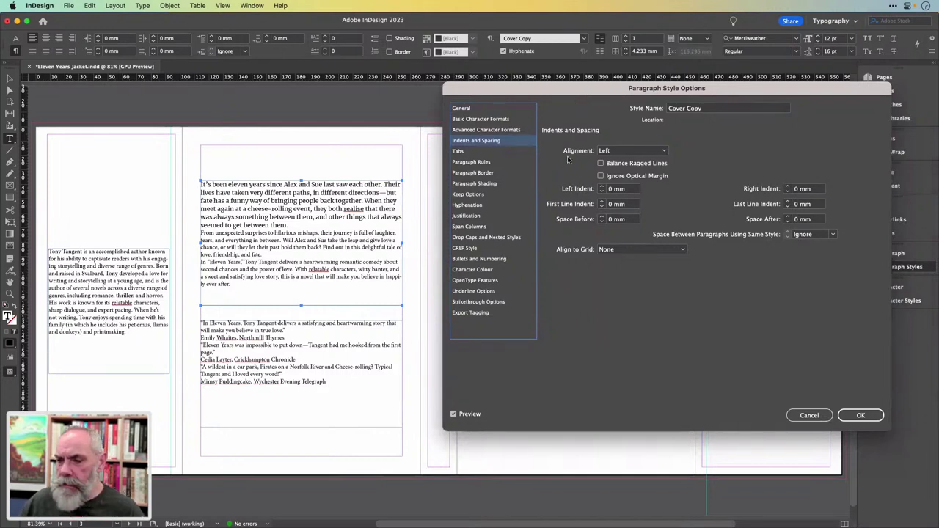
pyautogui.click(662, 151)
pyautogui.click(634, 139)
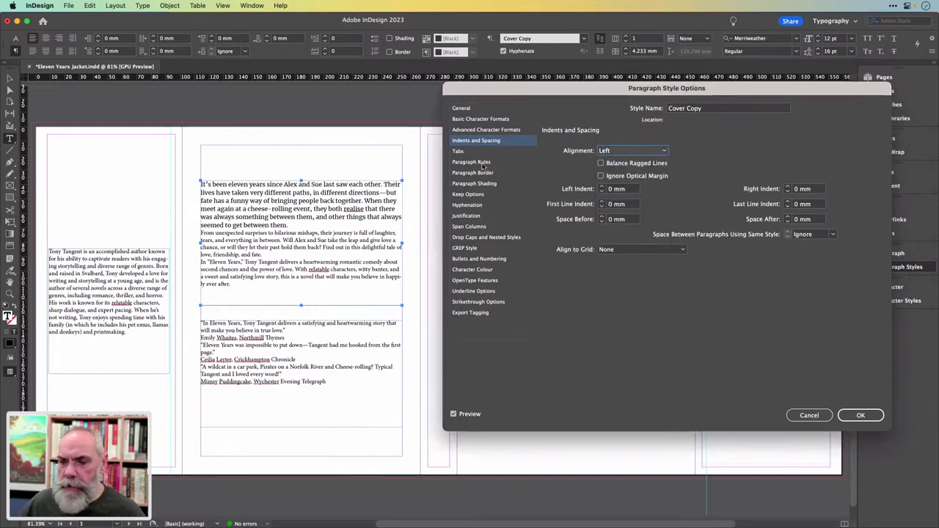
pyautogui.click(471, 206)
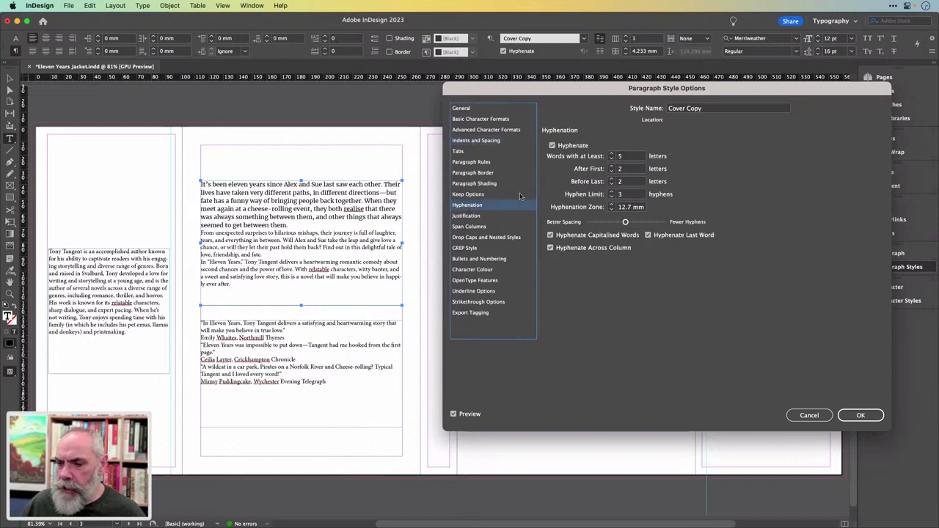
pyautogui.click(553, 145)
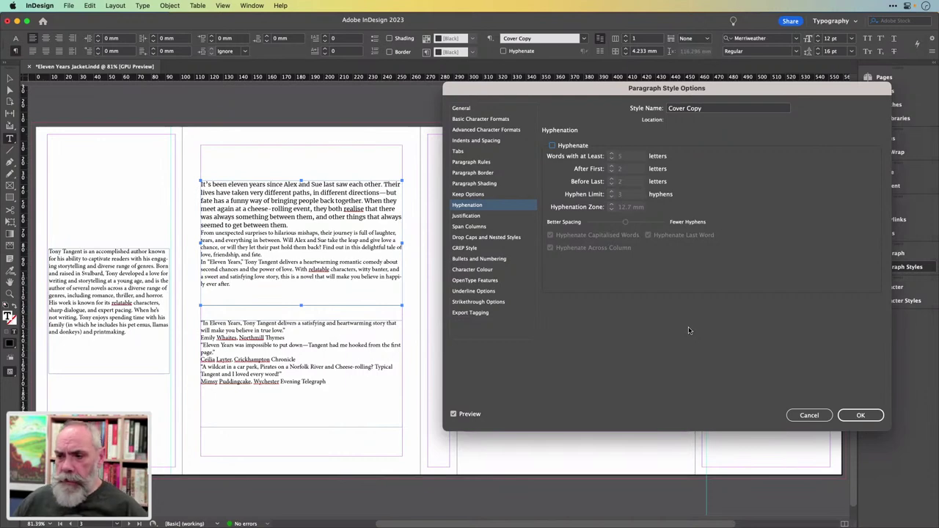
pyautogui.click(855, 416)
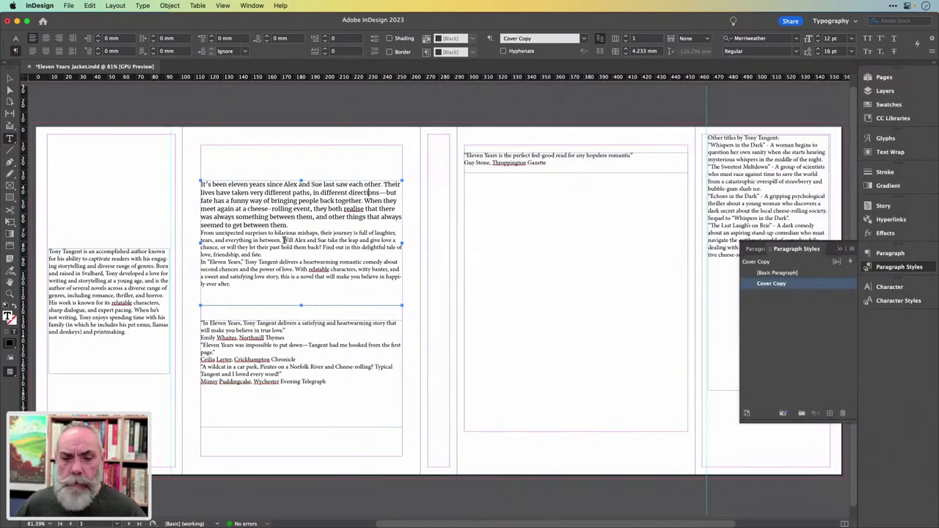
# - Select all five text frames across the flaps and covers and apply the Cover Copy paragraph style to them
pyautogui.click(202, 233)
pyautogui.moveTo(214, 236); pyautogui.dragTo(259, 286)
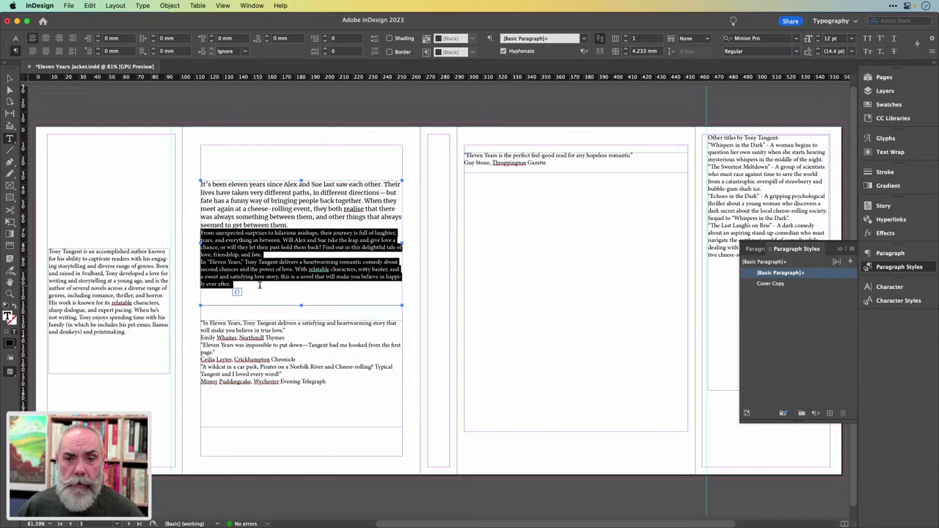
pyautogui.click(10, 78)
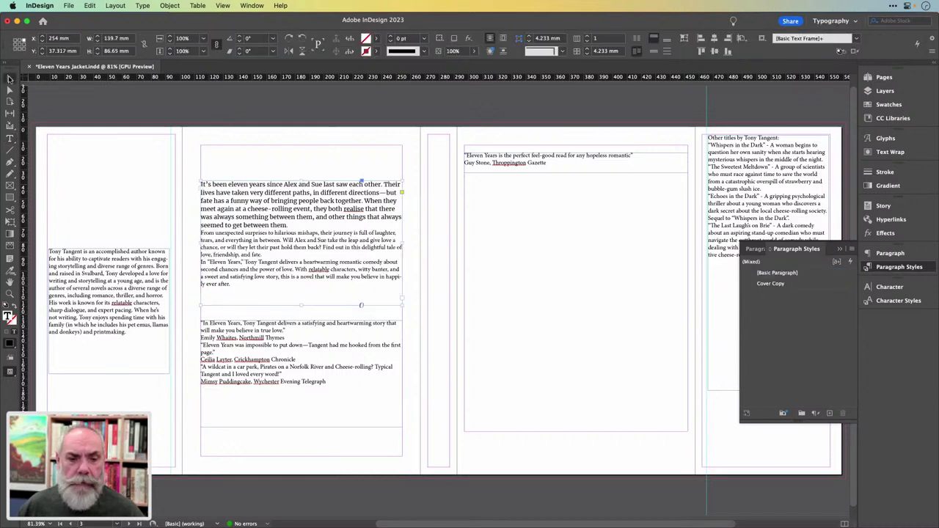
pyautogui.keyDown('shift'); pyautogui.click(134, 266); pyautogui.keyUp('shift')
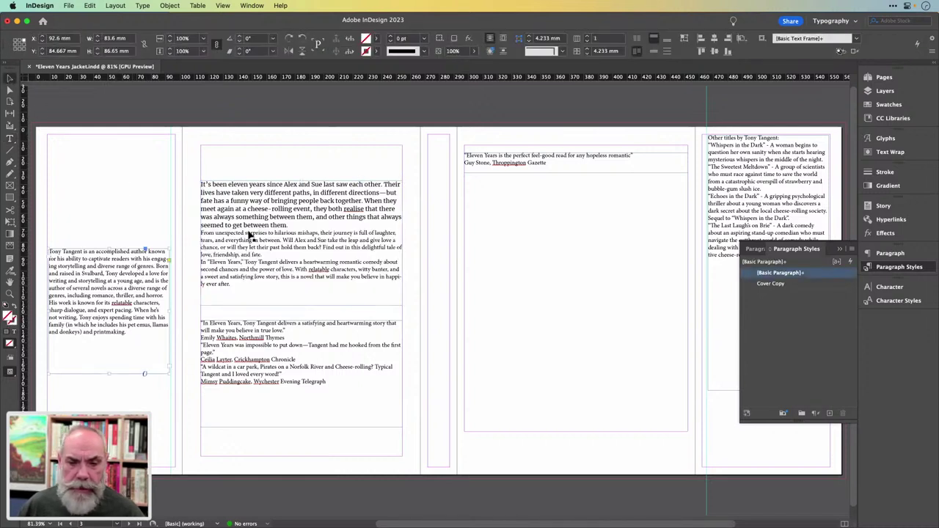
pyautogui.keyDown('shift'); pyautogui.click(261, 327); pyautogui.keyUp('shift')
pyautogui.keyDown('shift'); pyautogui.click(495, 168); pyautogui.keyUp('shift')
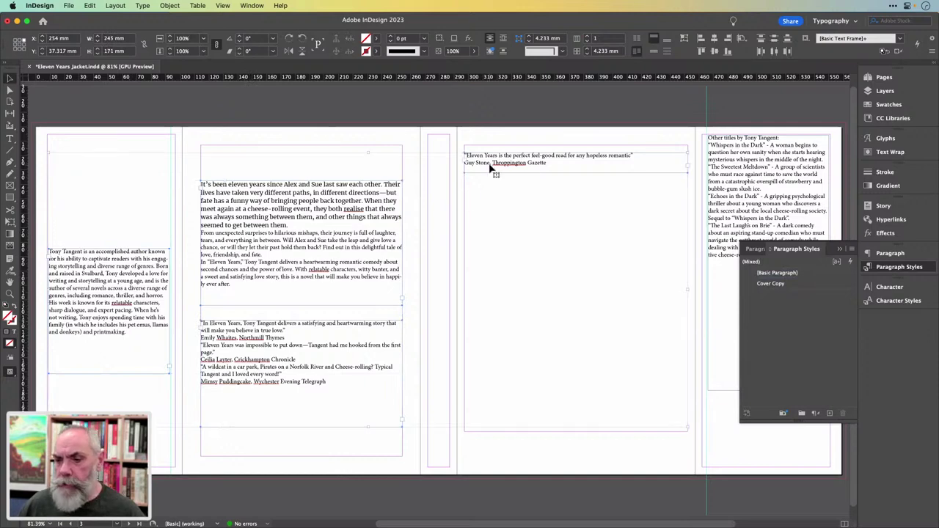
pyautogui.keyDown('shift'); pyautogui.click(742, 166); pyautogui.keyUp('shift')
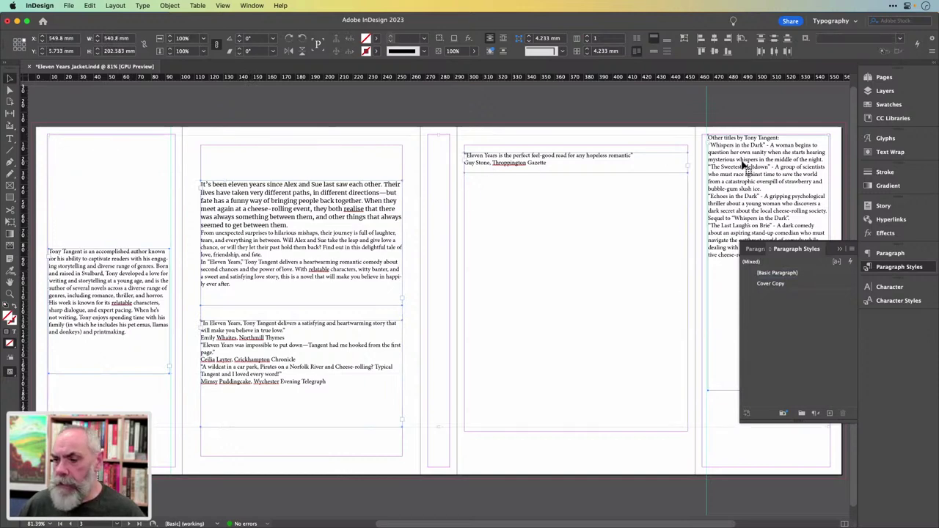
pyautogui.click(799, 285)
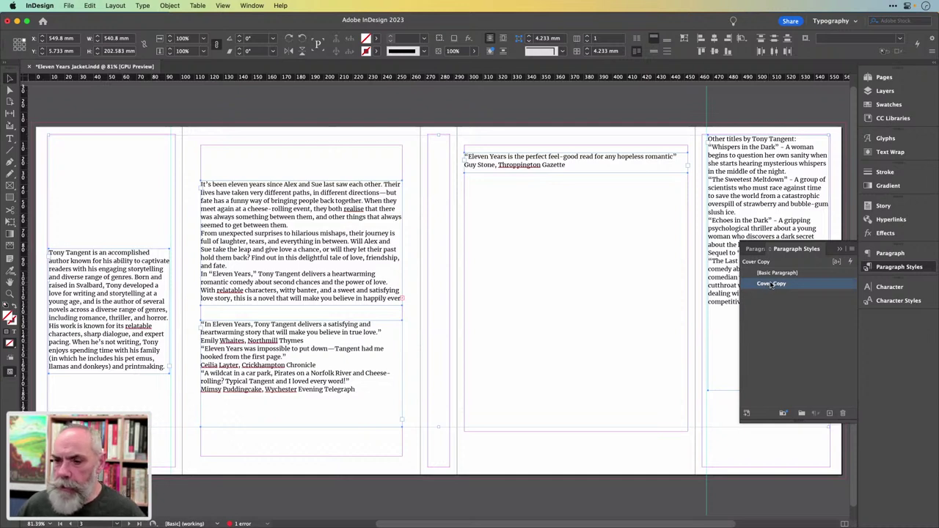
pyautogui.click(892, 268)
# - Narrow the blurb frame and the review quotes frame on the back cover symmetrically about their centres to about 127.5 mm wide
pyautogui.click(547, 157)
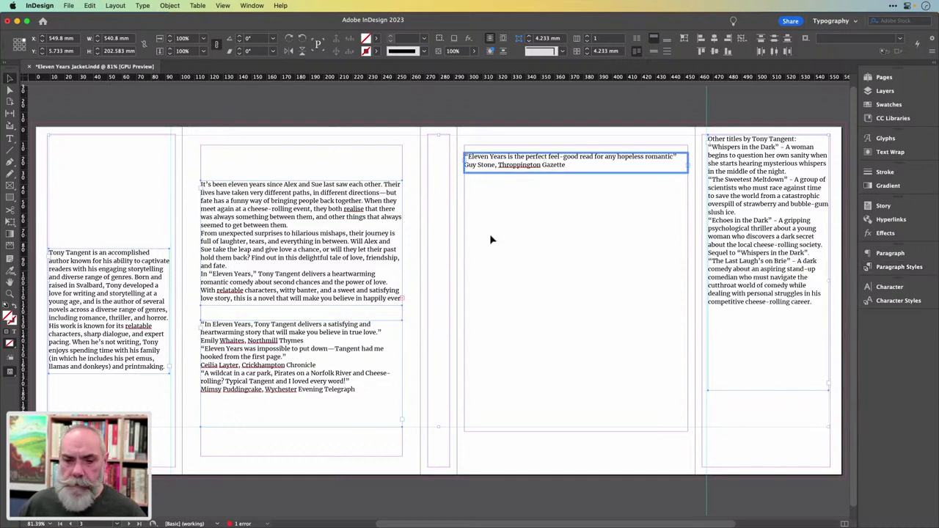
pyautogui.click(369, 233)
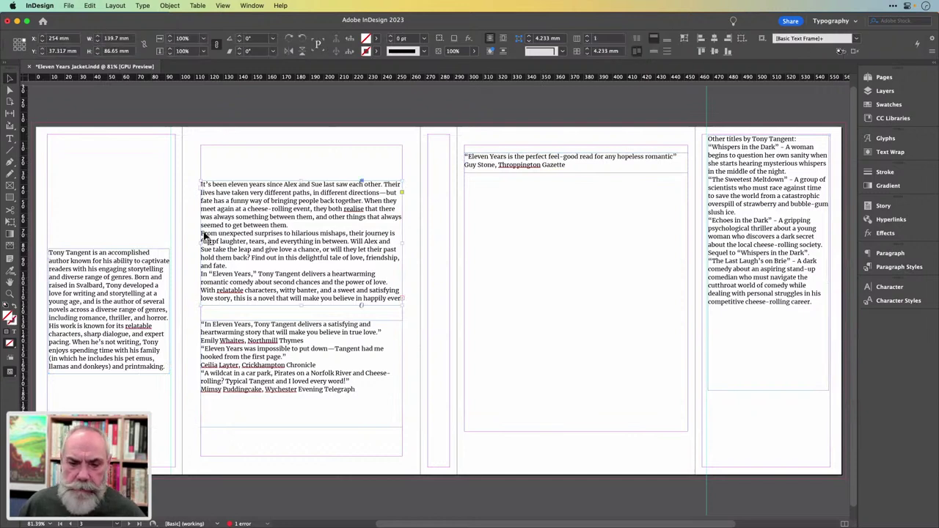
pyautogui.moveTo(199, 241); pyautogui.dragTo(209, 242)
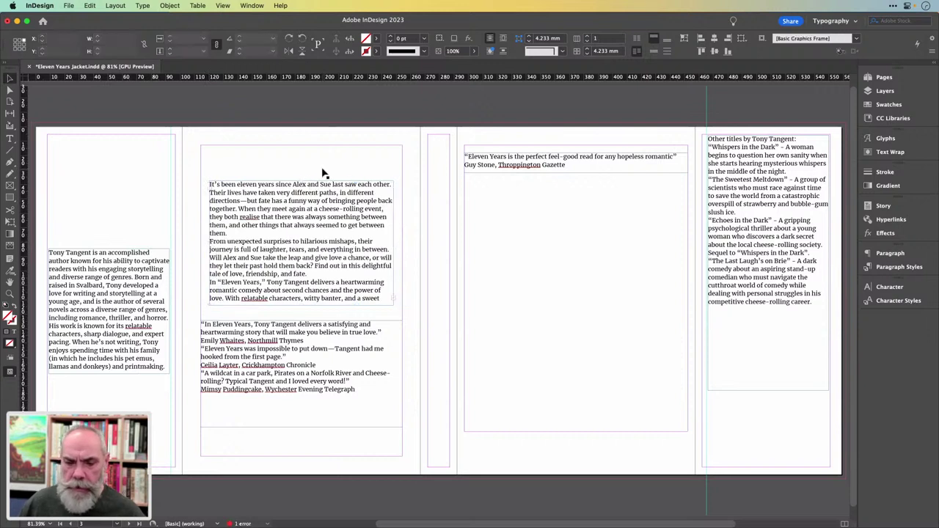
pyautogui.click(327, 333)
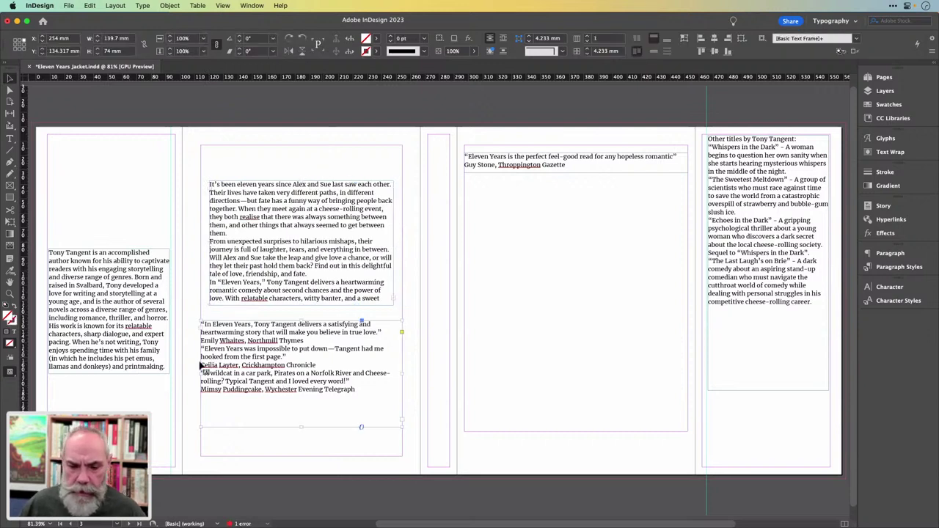
pyautogui.moveTo(199, 373); pyautogui.dragTo(209, 374)
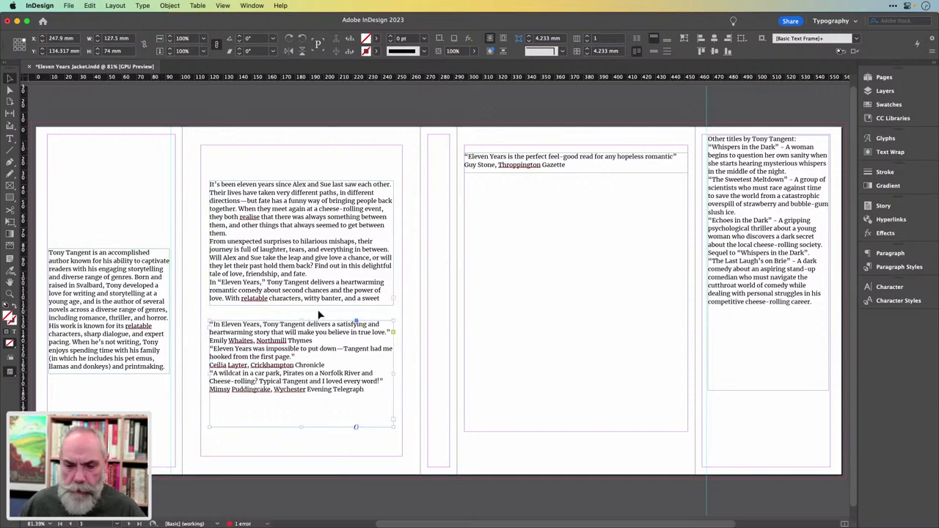
# - With the cursor in the back-cover blurb, open the Cover Copy style's options at its Indents and Spacing settings
pyautogui.click(339, 296)
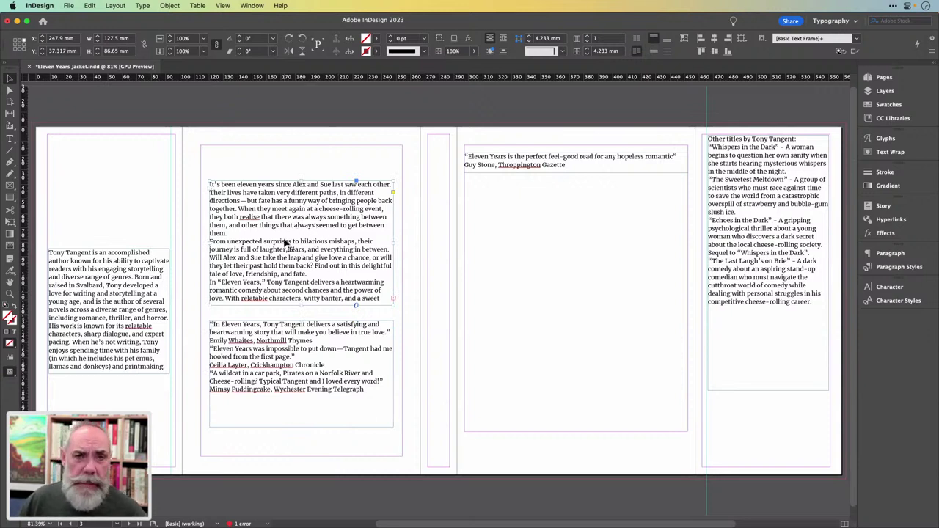
pyautogui.doubleClick(325, 206)
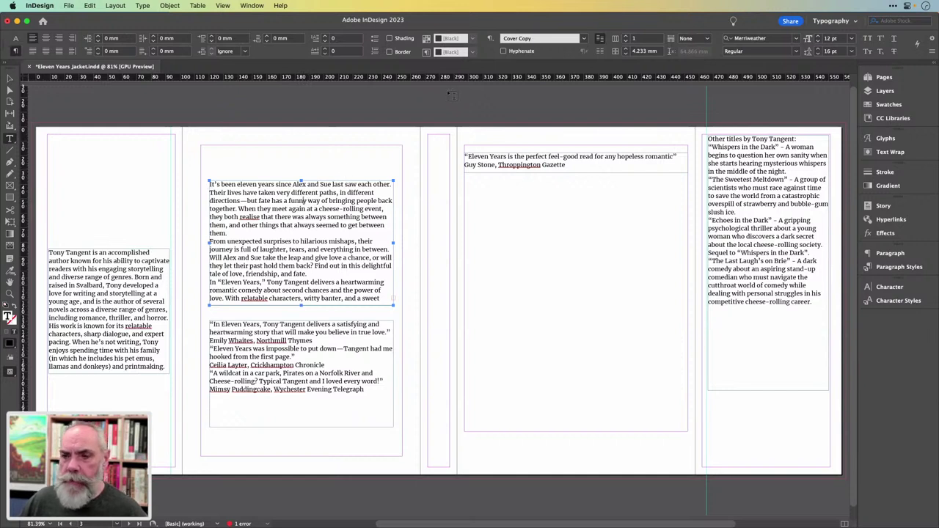
pyautogui.click(495, 39)
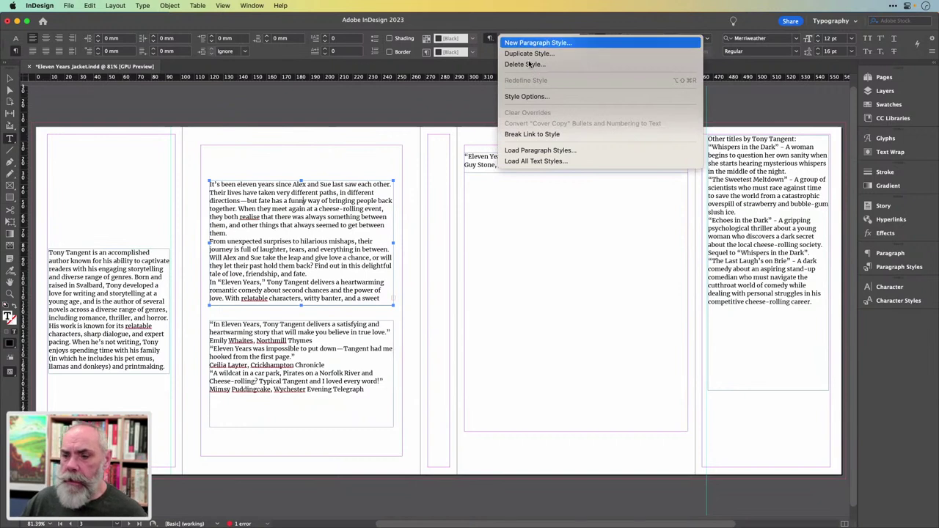
pyautogui.click(532, 96)
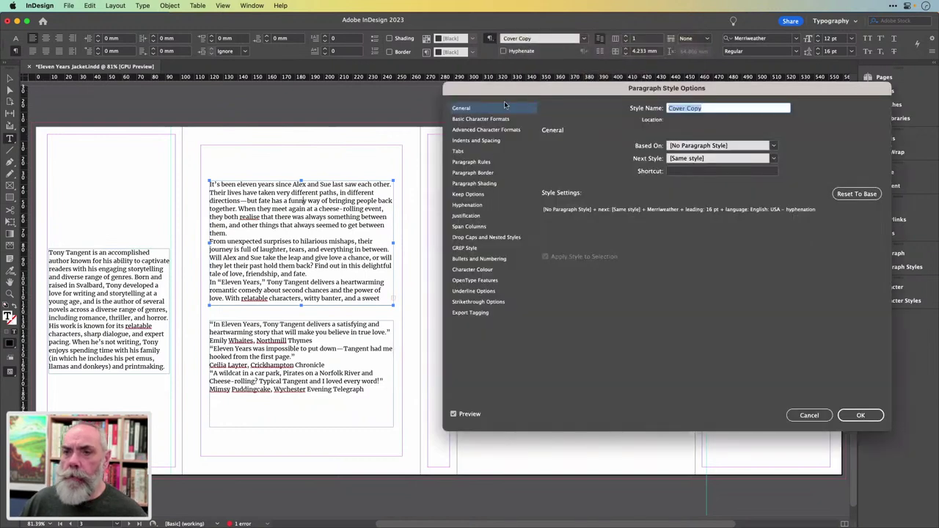
pyautogui.moveTo(599, 94); pyautogui.dragTo(536, 96)
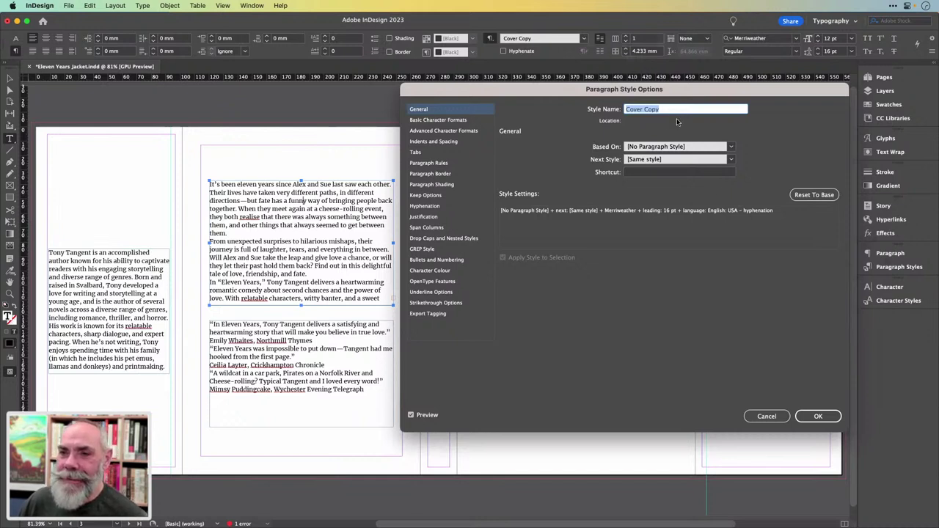
pyautogui.moveTo(594, 93); pyautogui.dragTo(565, 93)
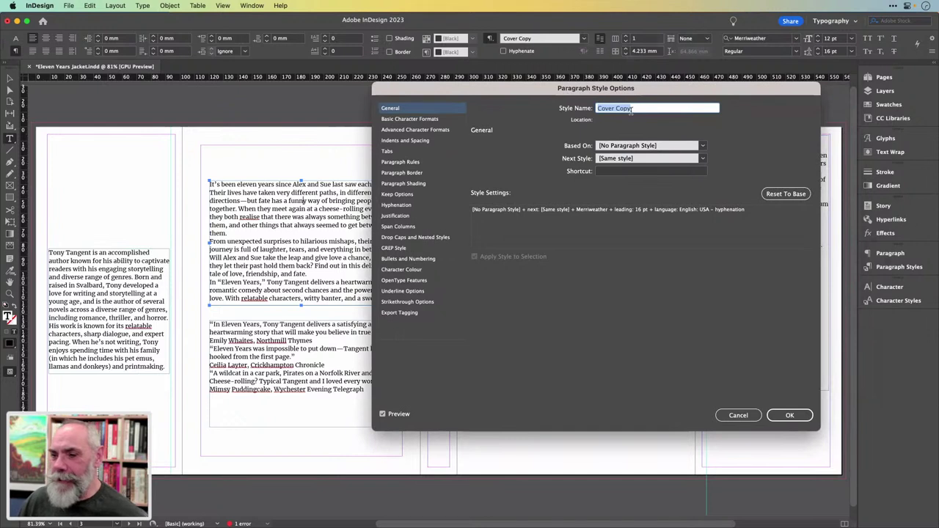
pyautogui.click(422, 143)
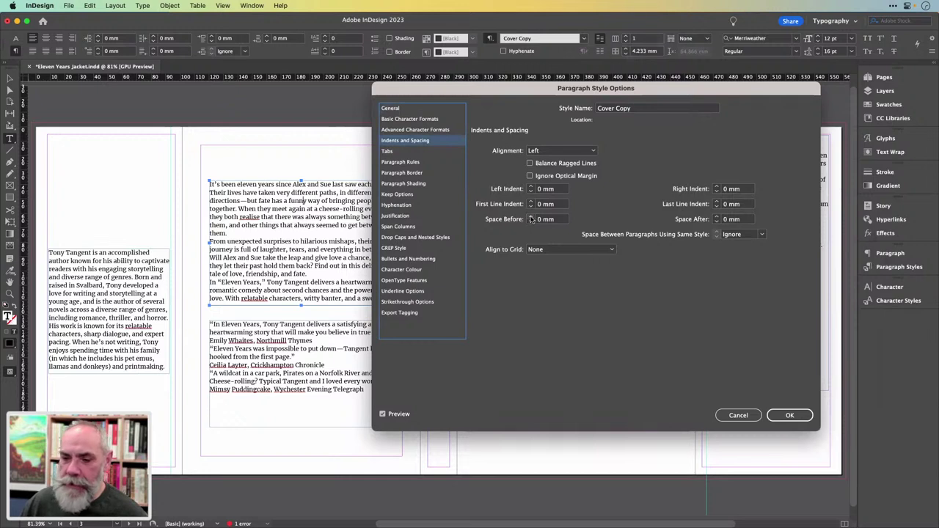
# - Try a space before of 3 mm and of 16 pt for the Cover Copy style
pyautogui.click(531, 216)
pyautogui.click(530, 217)
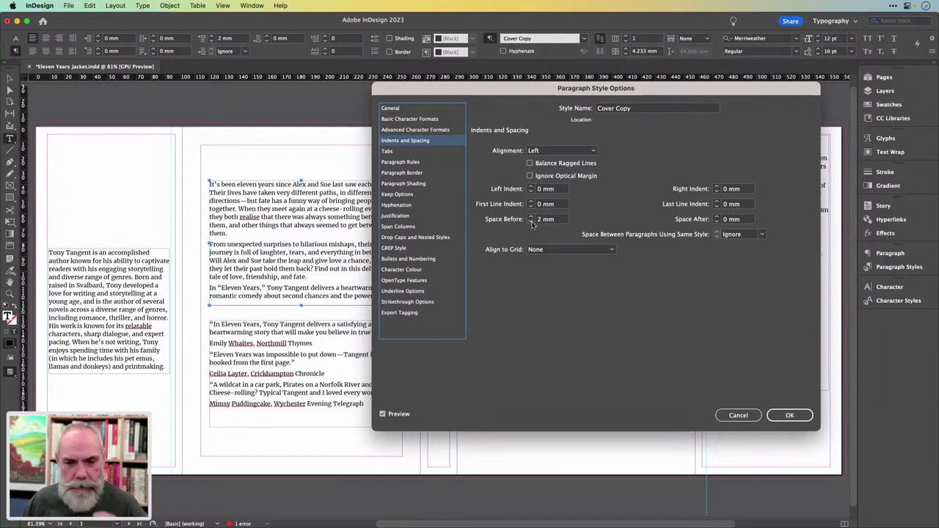
pyautogui.click(530, 216)
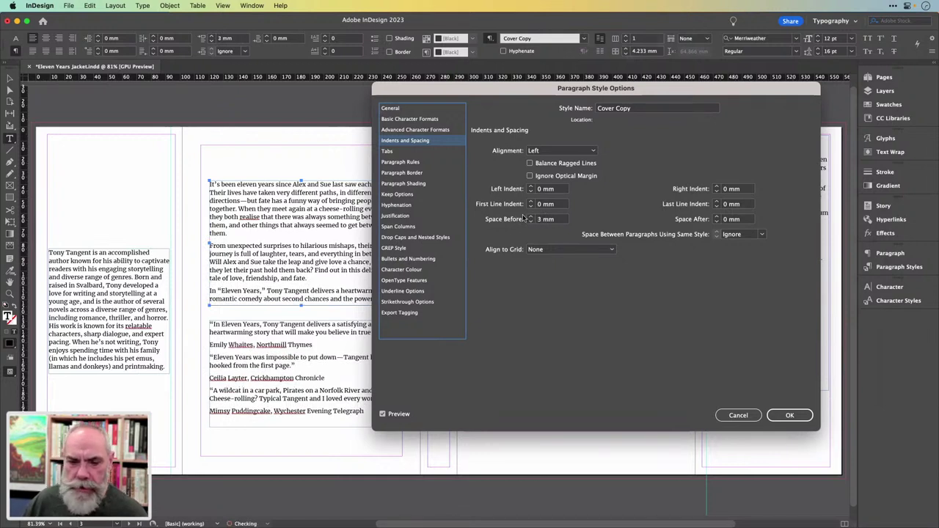
pyautogui.tripleClick(557, 220)
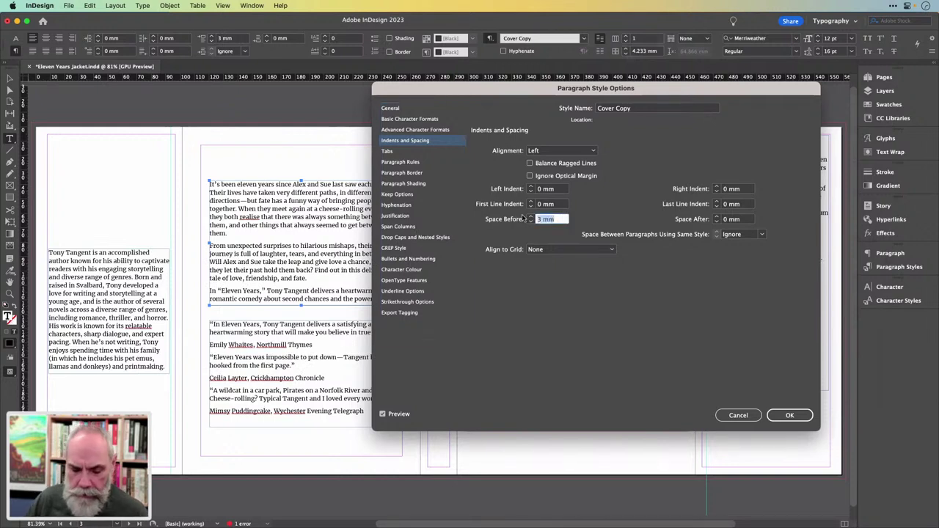
pyautogui.write('1')
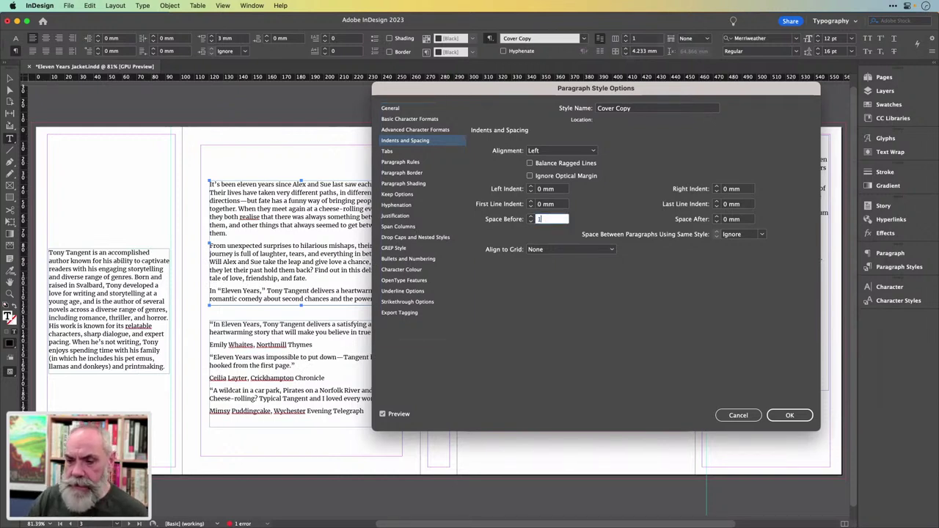
pyautogui.write('6pt')
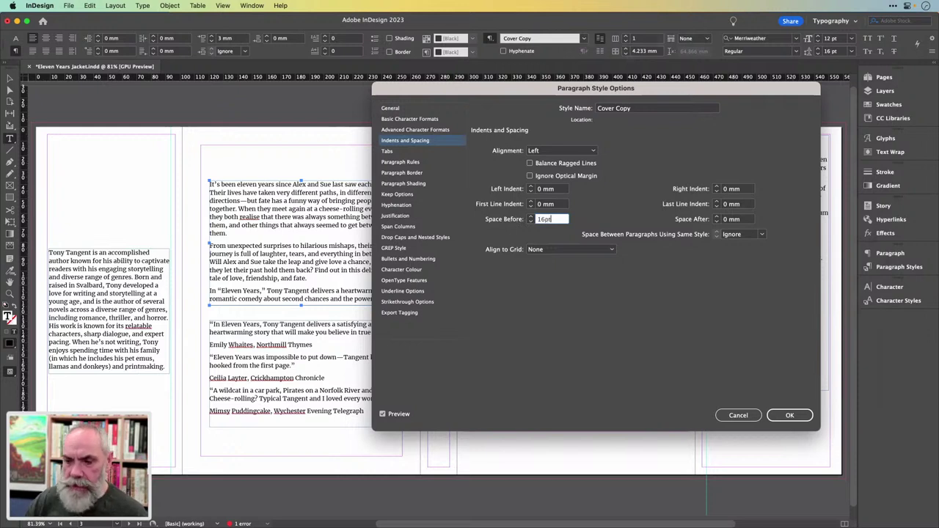
pyautogui.press('Tab')
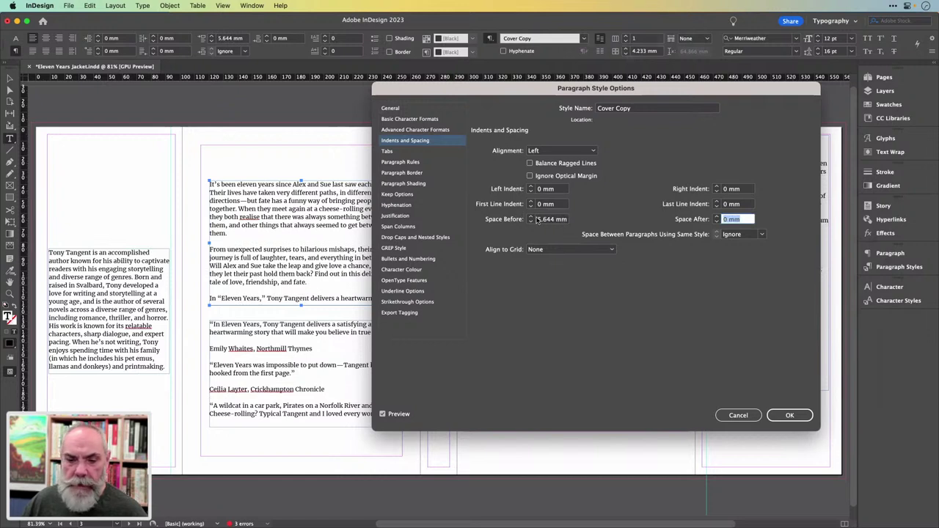
# - Set the Cover Copy style's space before to 2.3 mm
pyautogui.click(567, 221)
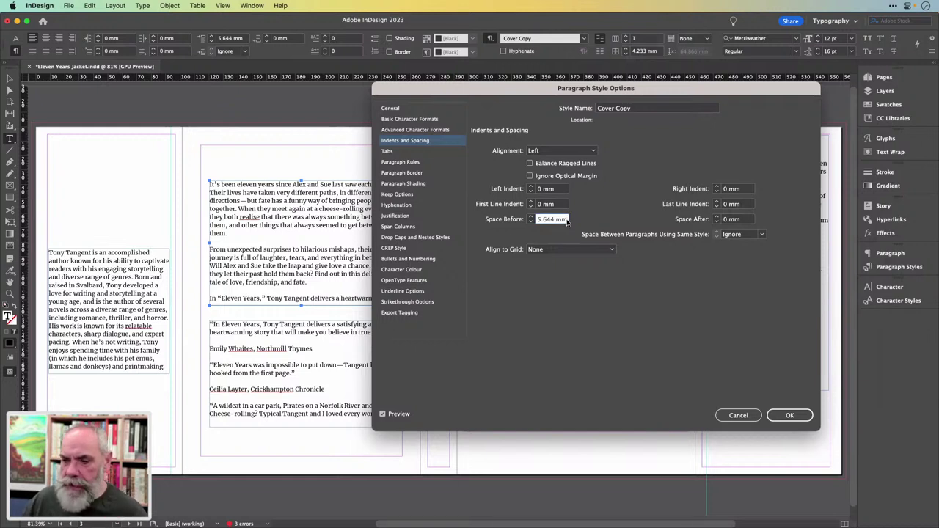
pyautogui.press('BackSpace')
pyautogui.press('BackSpace')
pyautogui.press('BackSpace')
pyautogui.press('BackSpace')
pyautogui.press('BackSpace')
pyautogui.press('BackSpace')
pyautogui.press('BackSpace')
pyautogui.press('BackSpace')
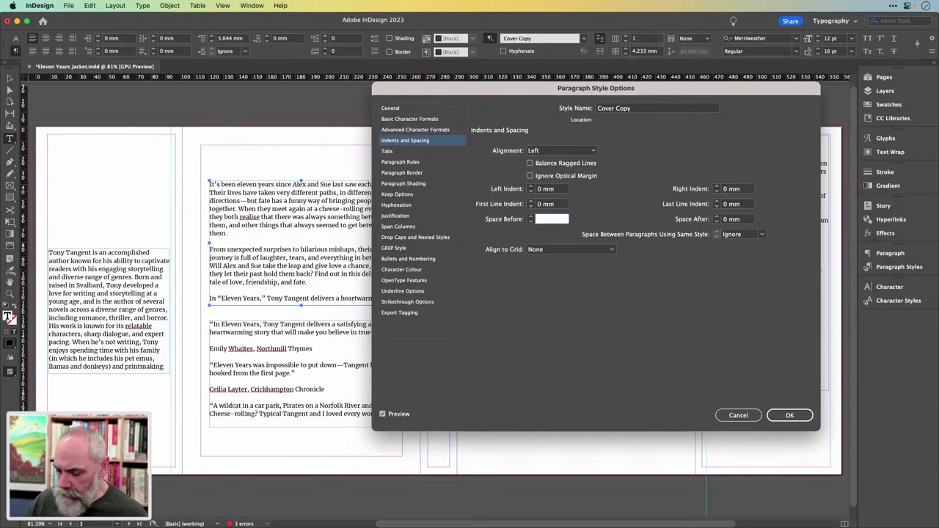
pyautogui.write('2.3')
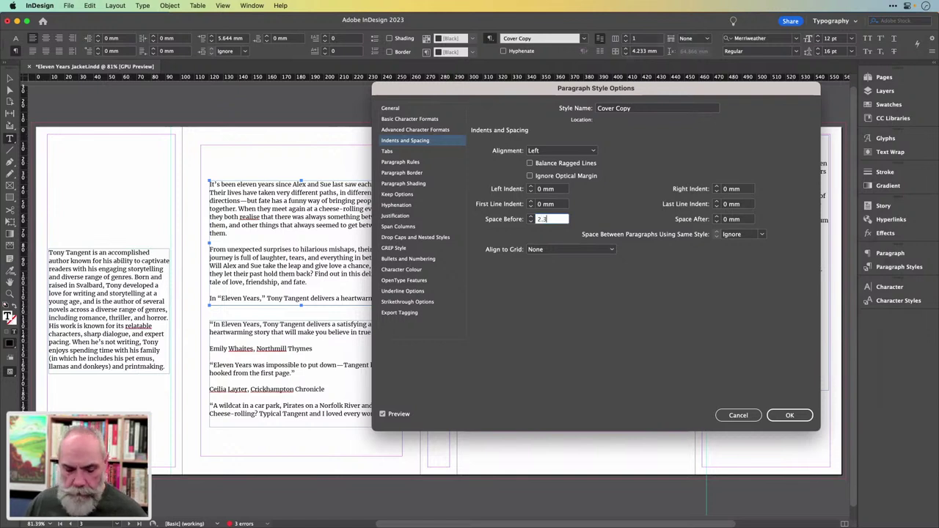
pyautogui.press('Tab')
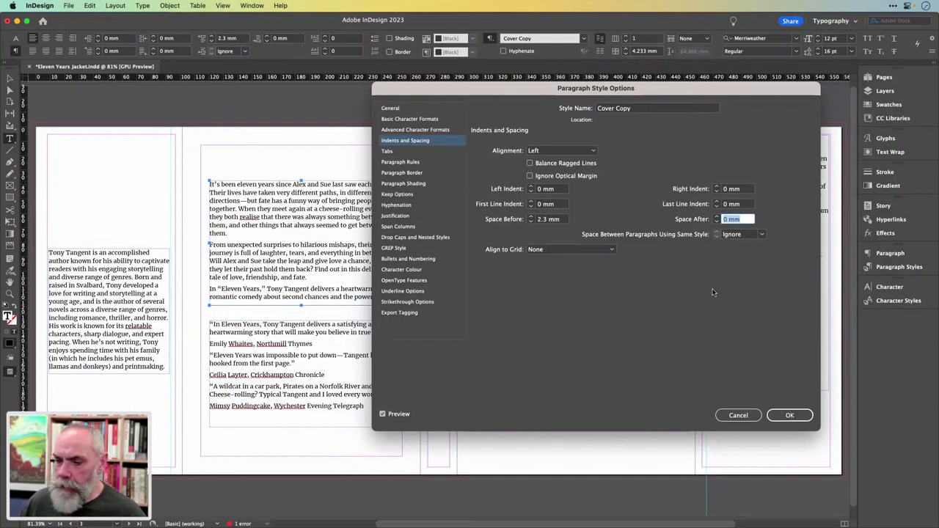
# - Set the Cover Copy style's space before to 0 mm and space after to 2.3 mm, and save the style changes
pyautogui.click(564, 220)
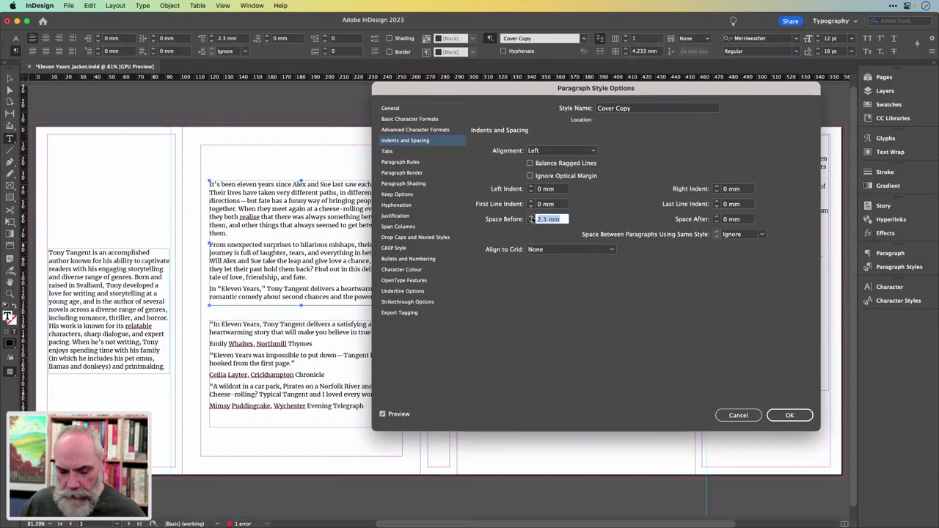
pyautogui.write('0')
pyautogui.click(730, 219)
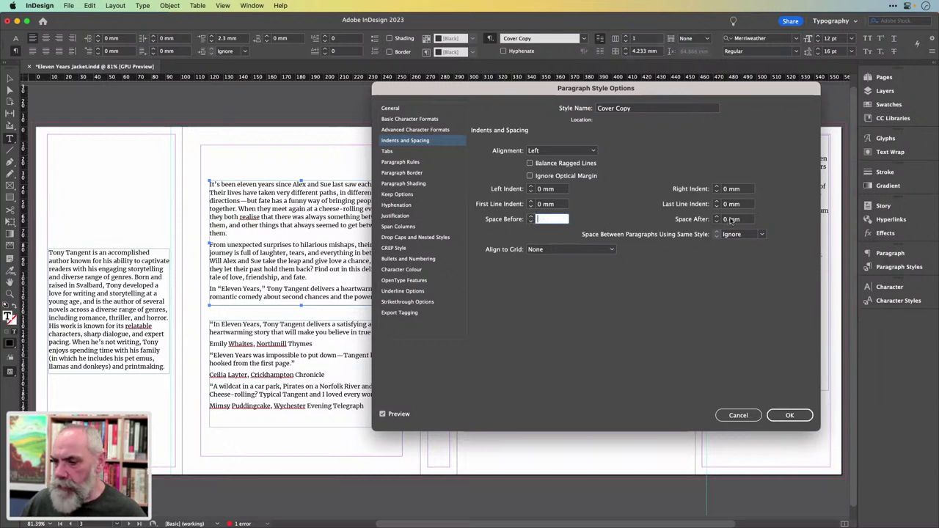
pyautogui.moveTo(741, 219); pyautogui.dragTo(717, 220)
pyautogui.write('2.3')
pyautogui.press('Tab')
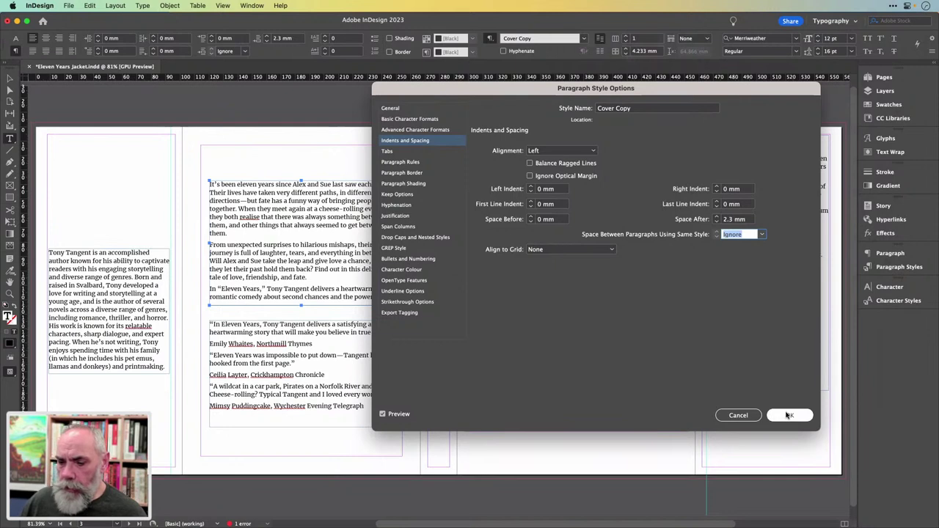
pyautogui.click(564, 220)
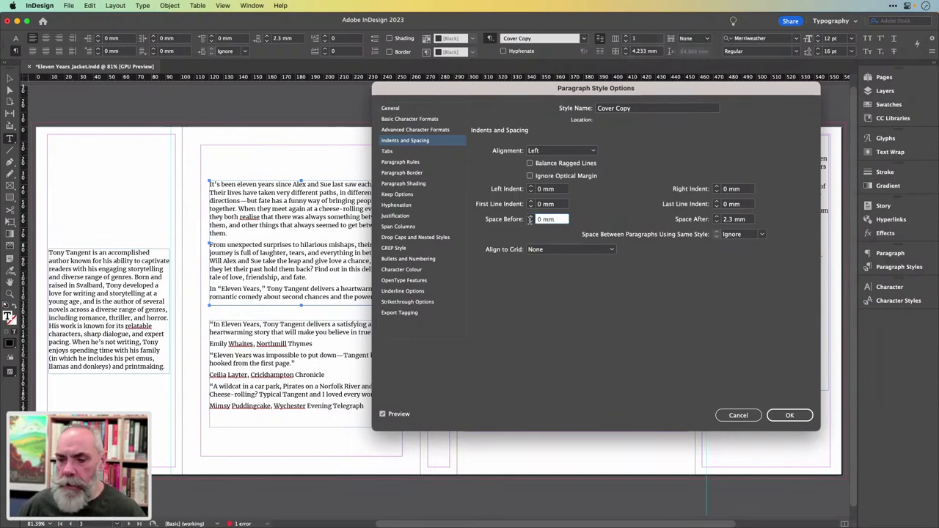
pyautogui.click(787, 416)
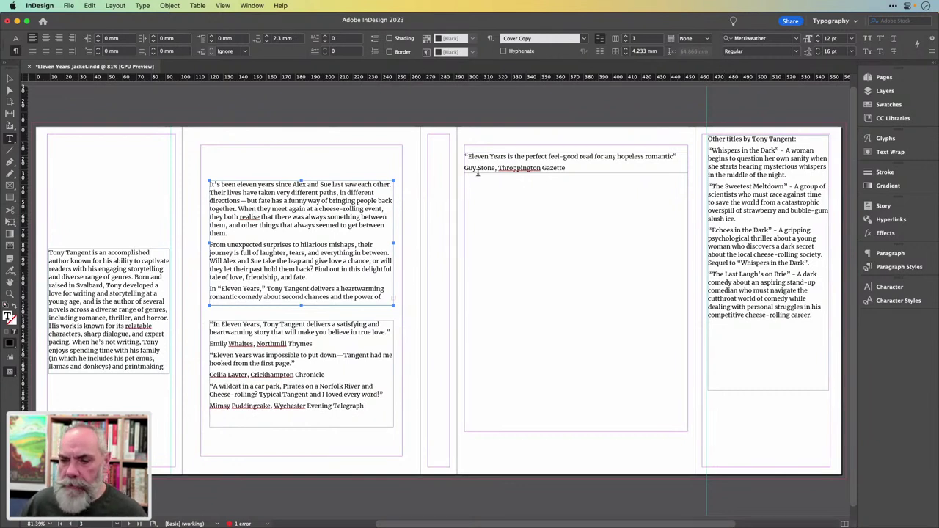
# - Create a paragraph style named Heading from the front flap's "Other titles" line, based on [No Paragraph Style]
pyautogui.moveTo(799, 139); pyautogui.dragTo(702, 138)
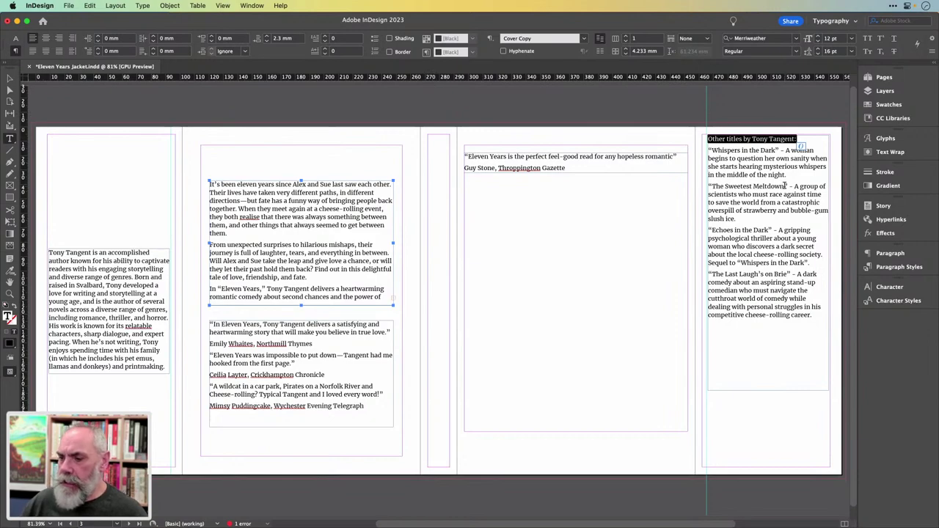
pyautogui.scroll(5, 786, 186)
pyautogui.scroll(5, 699, 146)
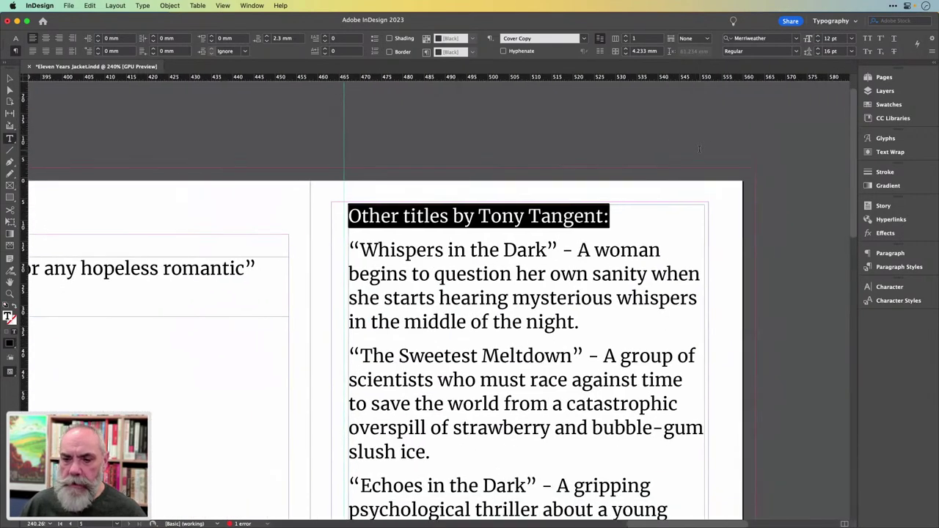
pyautogui.scroll(-2, 699, 149)
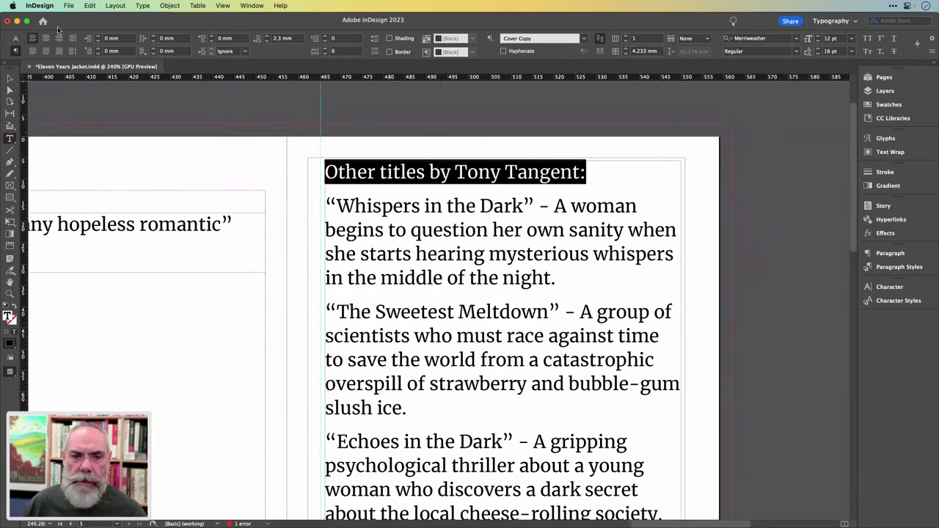
pyautogui.click(492, 39)
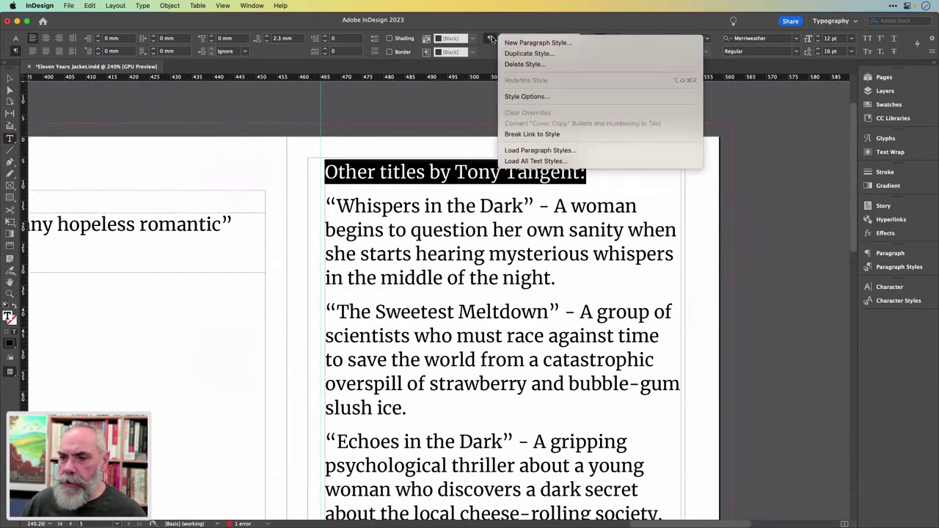
pyautogui.click(502, 42)
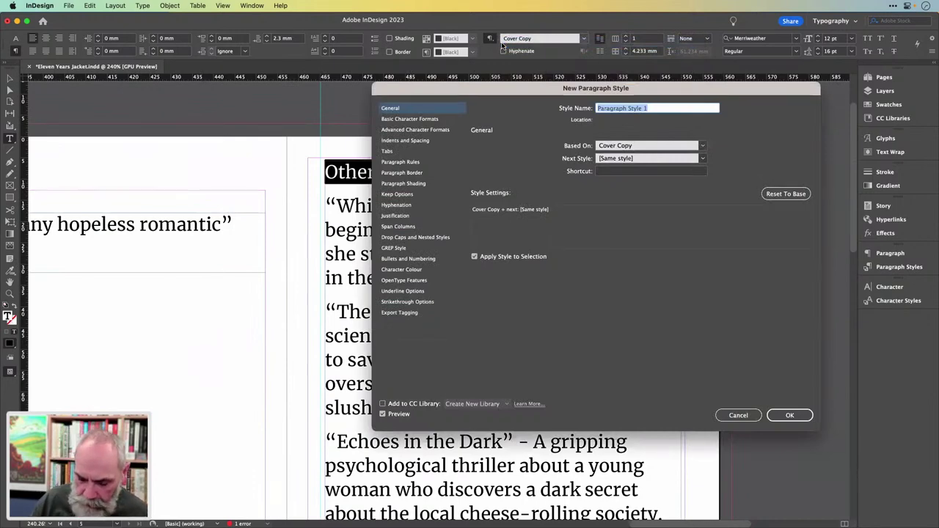
pyautogui.write('Heading')
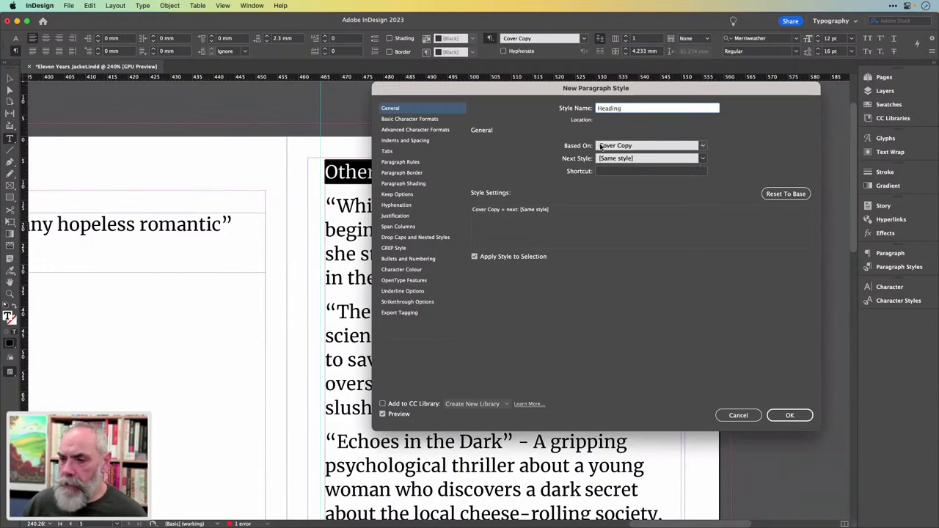
pyautogui.click(700, 147)
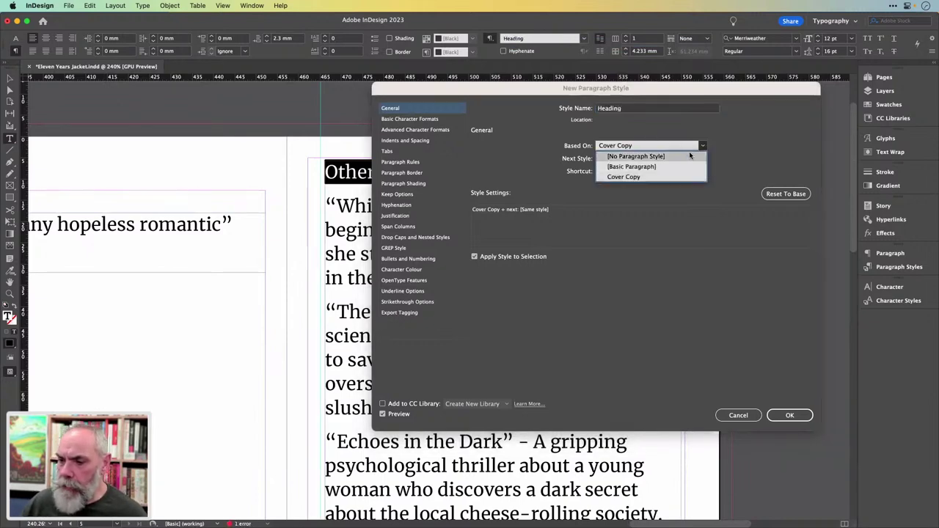
pyautogui.click(689, 152)
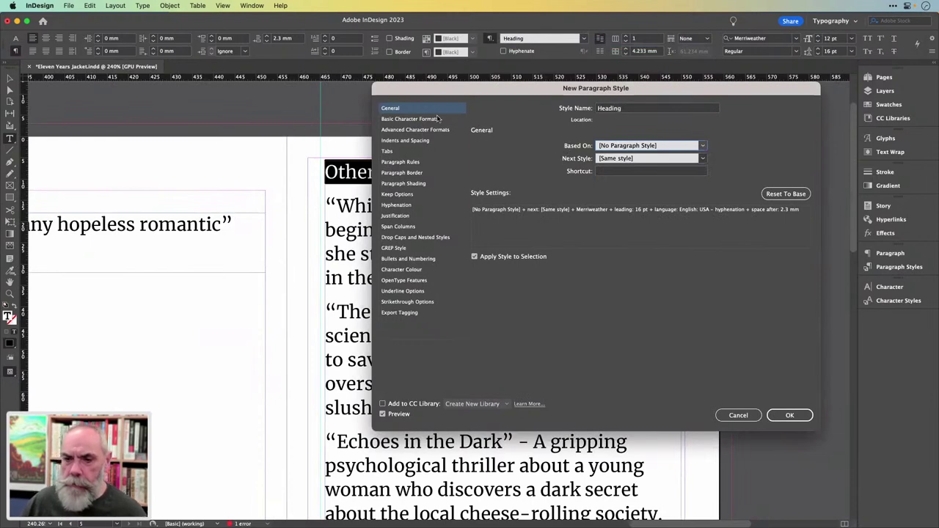
# - Set the Heading style's font to Century Gothic Pro Bold
pyautogui.click(405, 120)
pyautogui.click(540, 151)
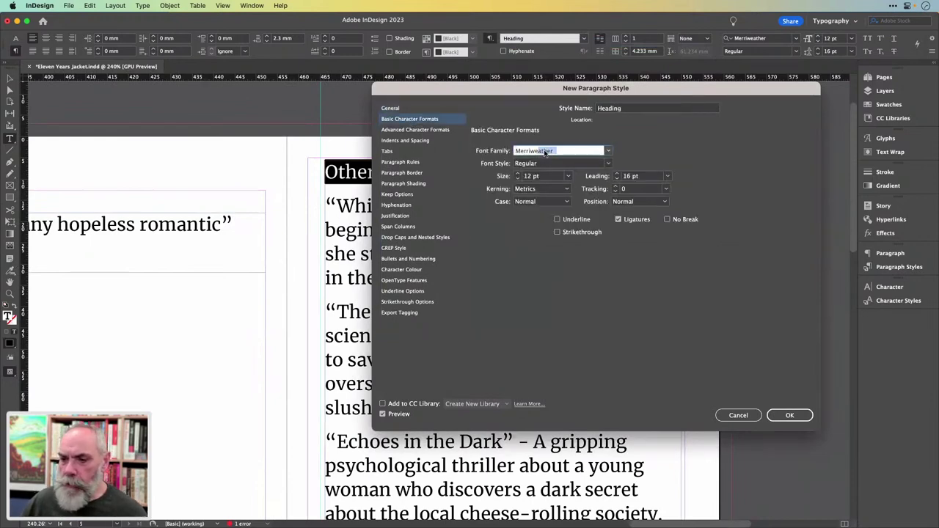
pyautogui.write('Century Gothic Pro')
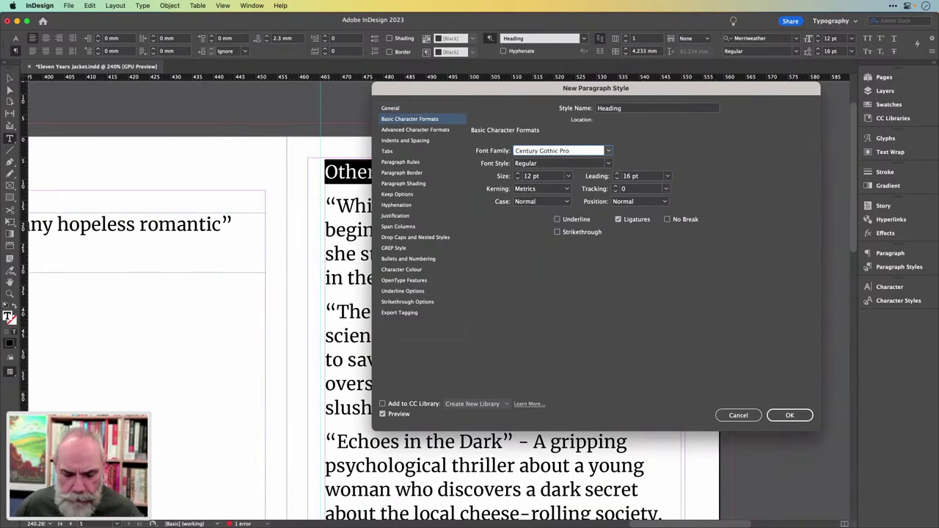
pyautogui.press('Tab')
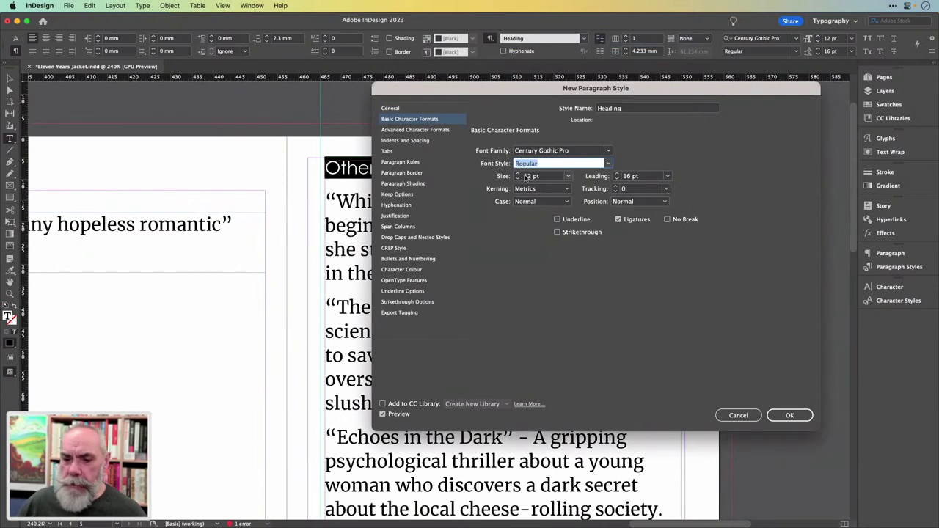
pyautogui.moveTo(527, 91); pyautogui.dragTo(642, 91)
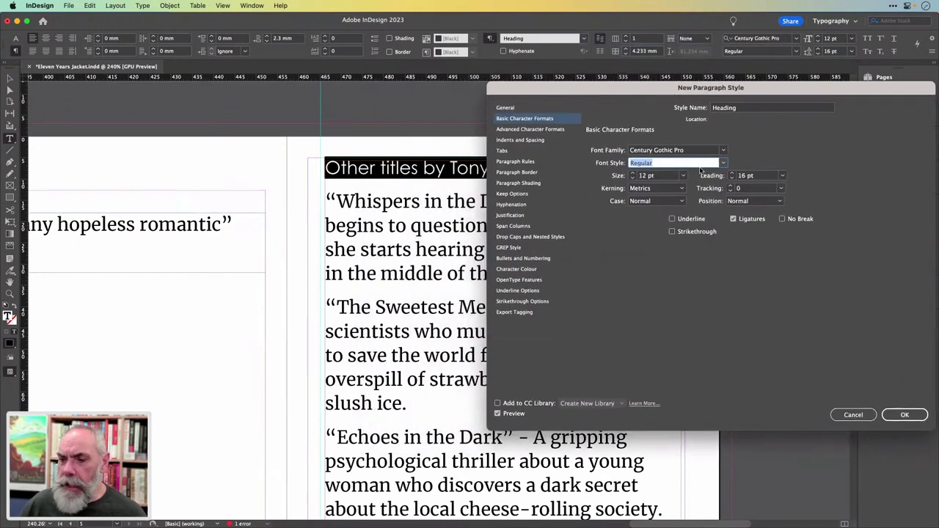
pyautogui.click(725, 164)
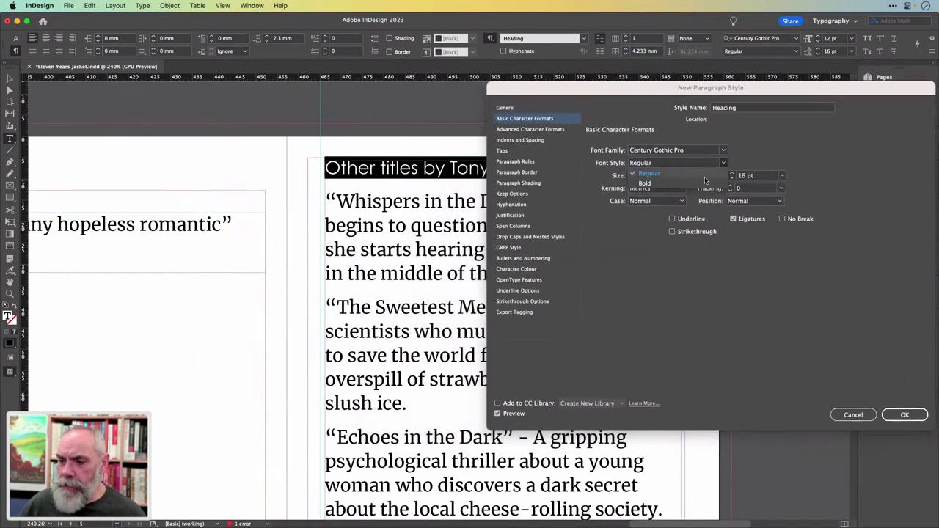
pyautogui.click(703, 183)
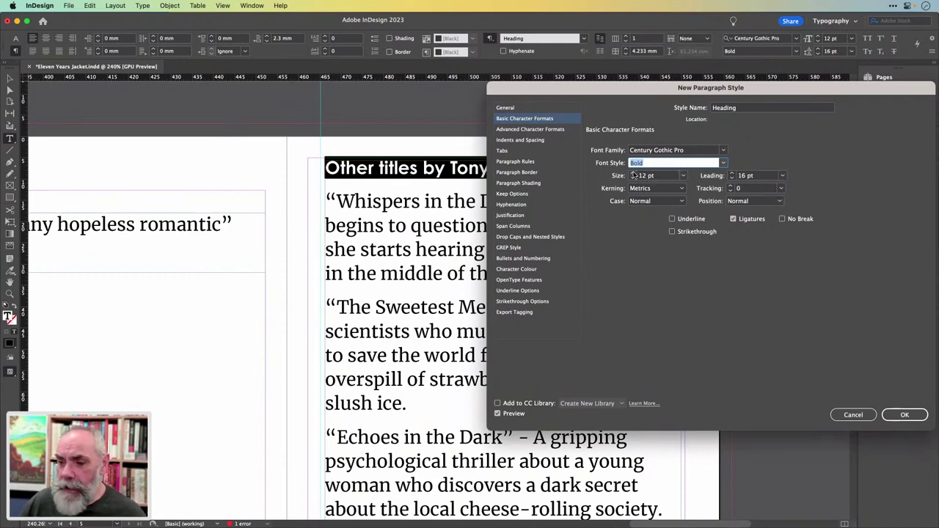
# - Set the Heading style's font size to 15 pt and save the new style
pyautogui.click(632, 173)
pyautogui.click(633, 174)
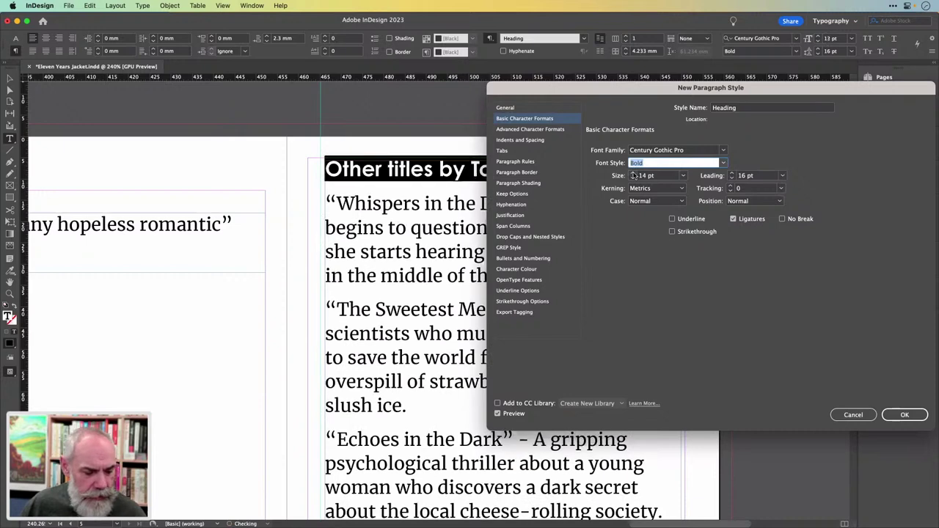
pyautogui.click(632, 173)
pyautogui.click(632, 173)
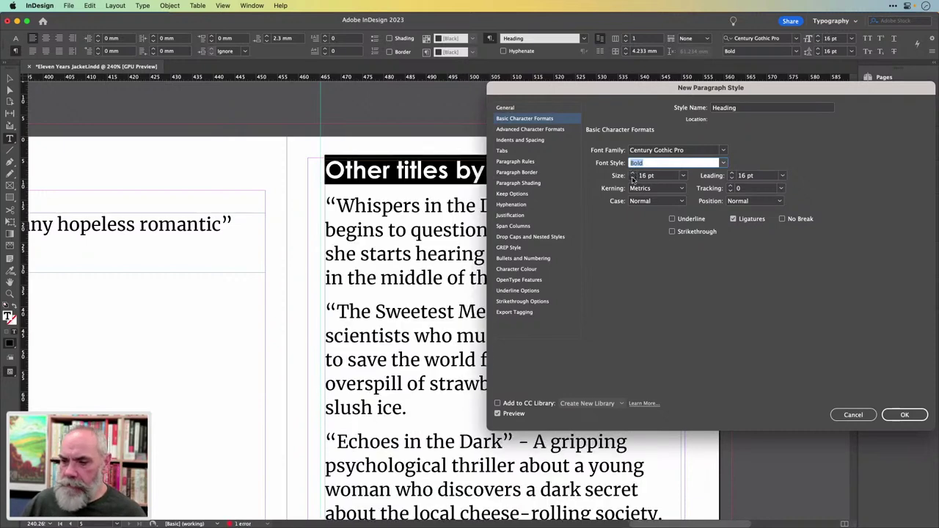
pyautogui.click(632, 178)
pyautogui.moveTo(603, 93); pyautogui.dragTo(650, 88)
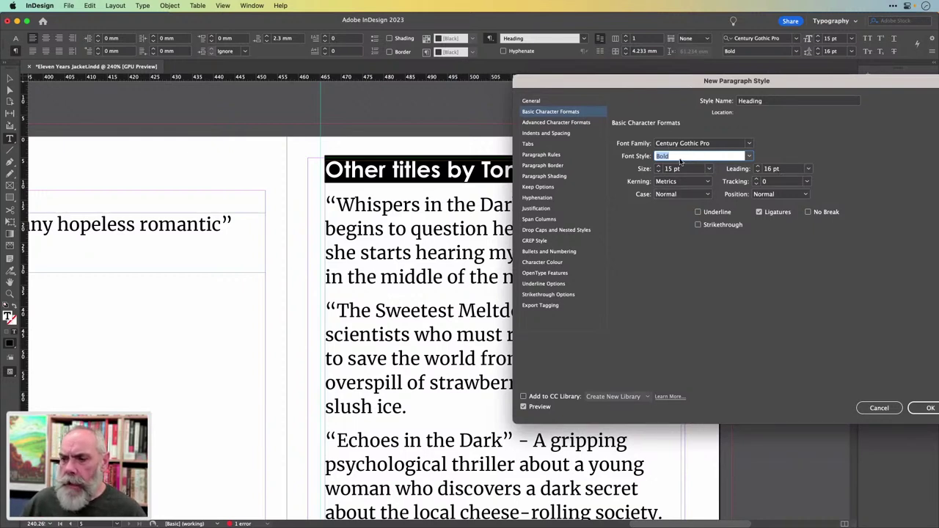
pyautogui.click(926, 408)
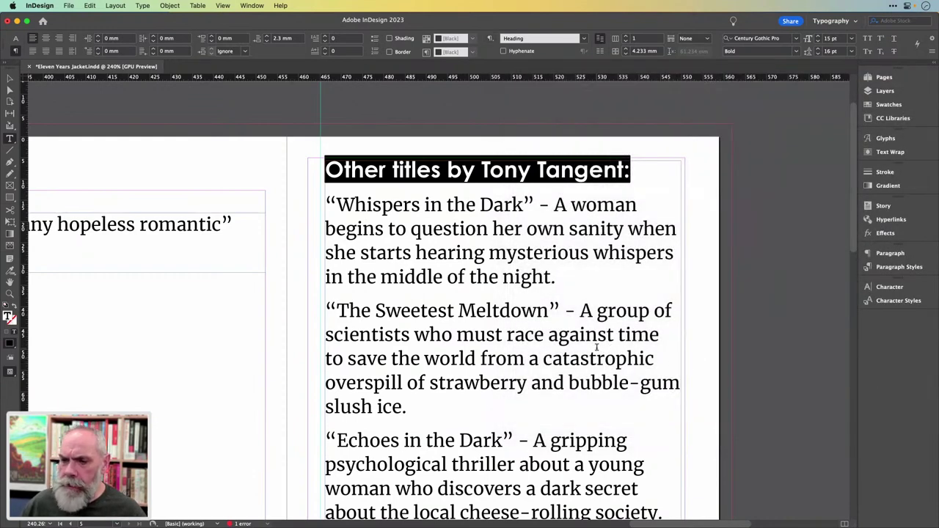
# - Try the Regular font style for the Heading paragraph style on the front flap heading
pyautogui.scroll(-2, 597, 346)
pyautogui.scroll(-2, 596, 346)
pyautogui.click(597, 315)
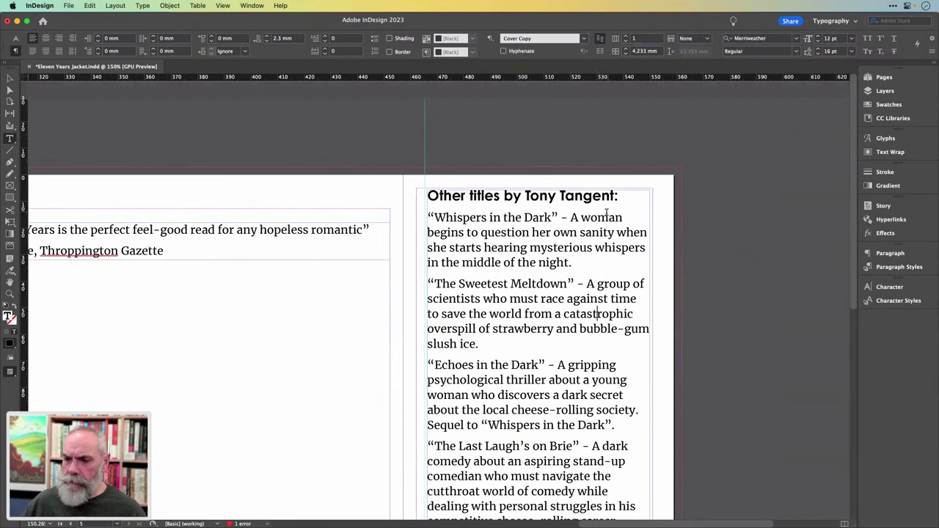
pyautogui.moveTo(618, 196); pyautogui.dragTo(421, 195)
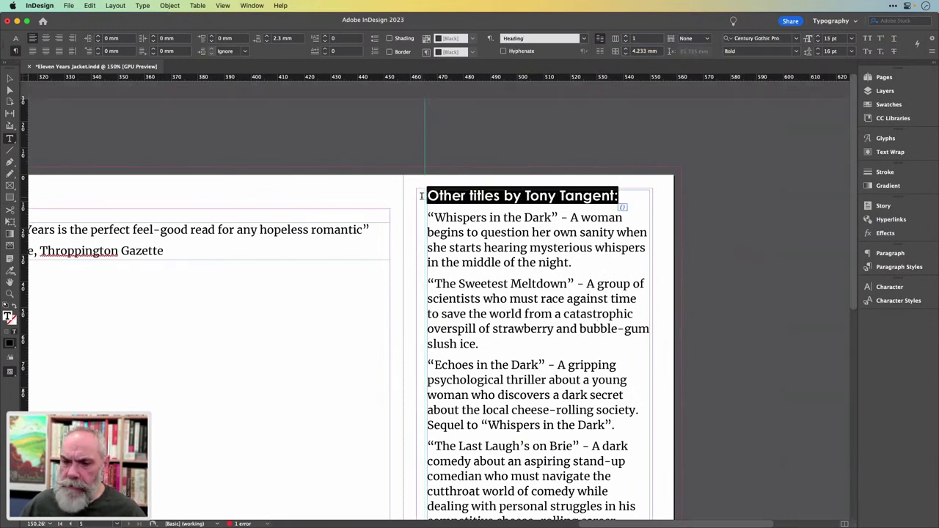
pyautogui.click(491, 38)
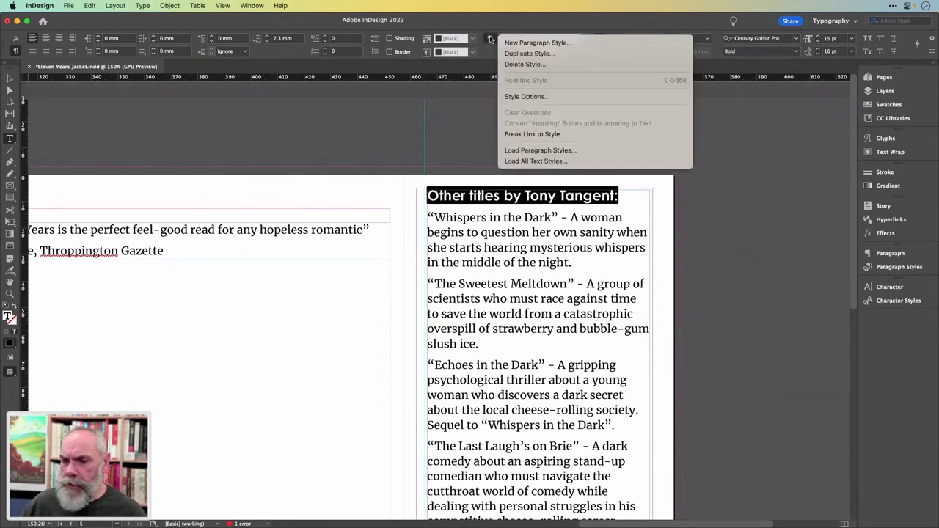
pyautogui.click(537, 96)
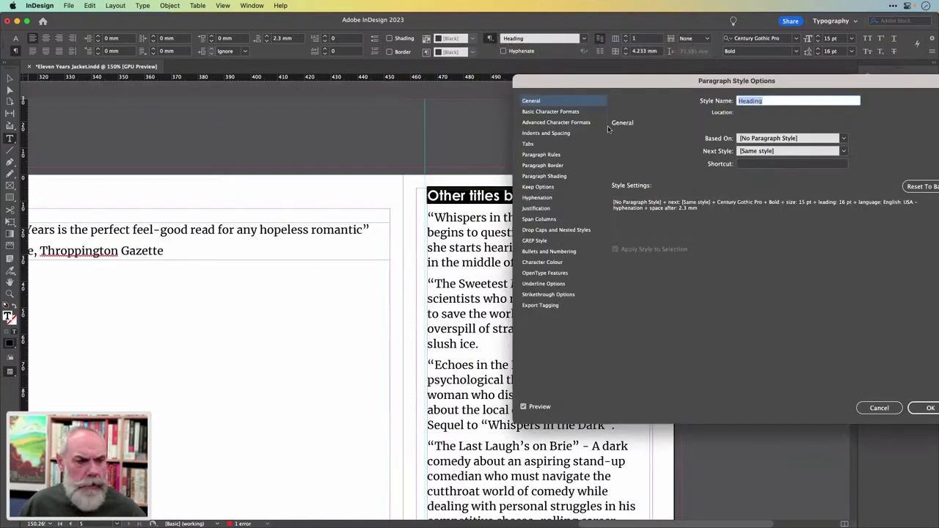
pyautogui.click(572, 112)
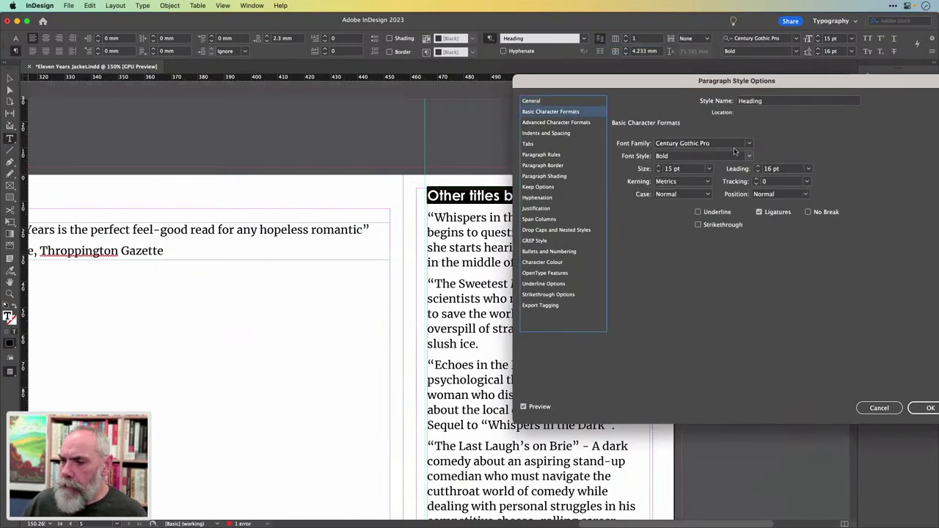
pyautogui.click(749, 156)
pyautogui.click(708, 168)
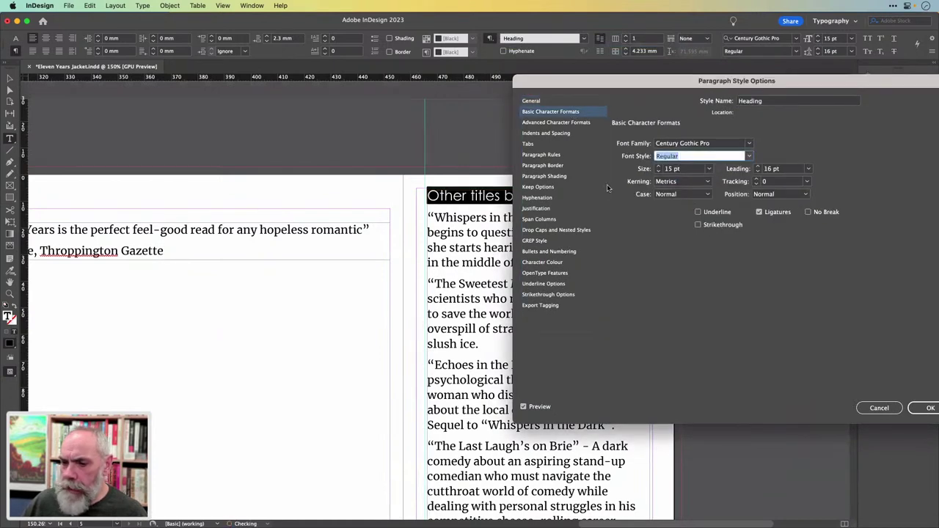
pyautogui.click(928, 407)
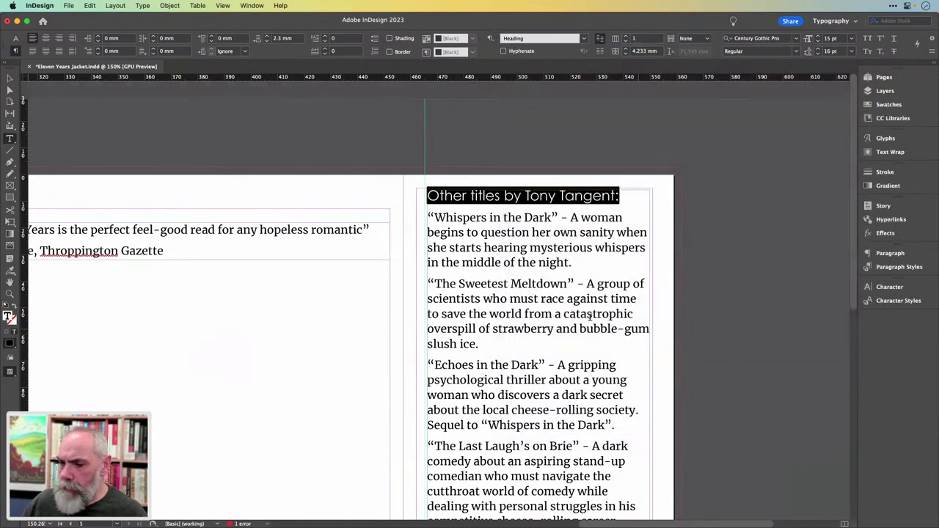
# - Undo the Heading style's change to the Regular font style
pyautogui.click(613, 307)
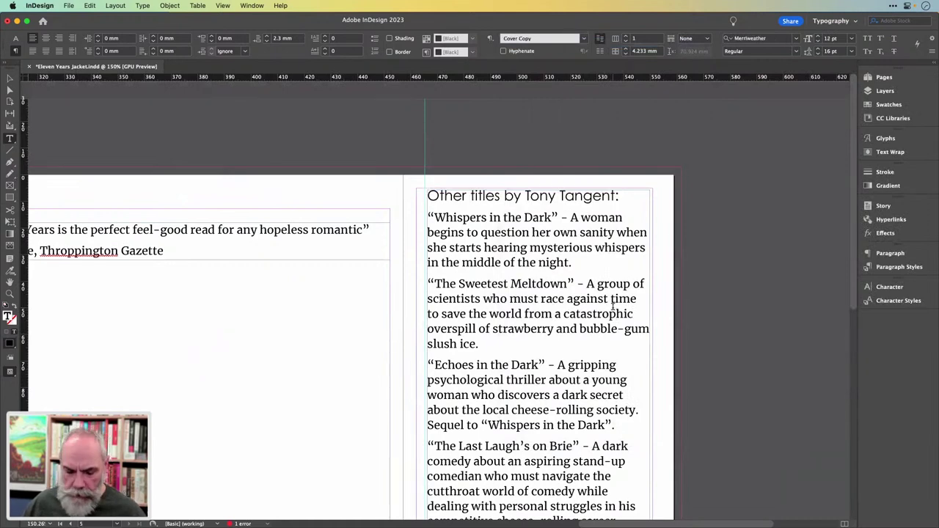
pyautogui.press('super+z')
pyautogui.click(505, 283)
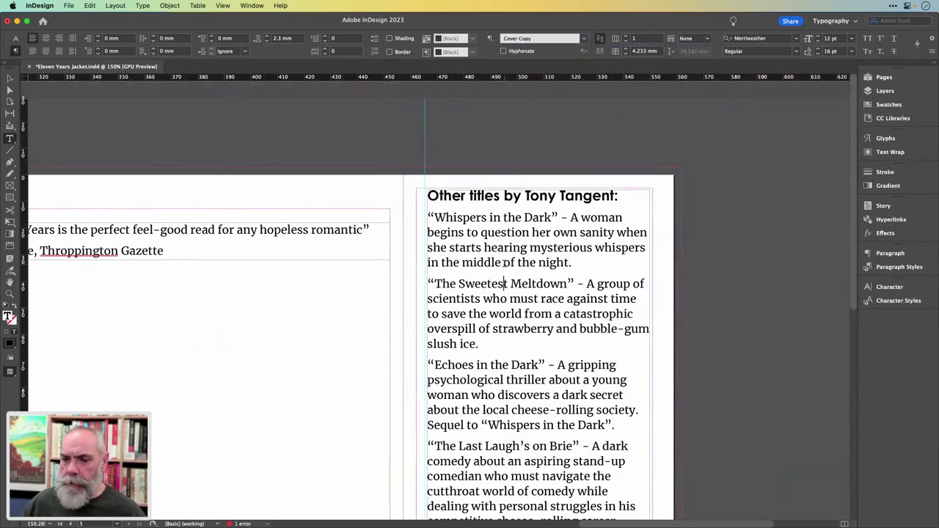
# - Insert "About The Author:" as a separate paragraph above the author biography on the back flap
pyautogui.hscroll(-15, 505, 262)
pyautogui.hscroll(-5, 504, 263)
pyautogui.scroll(-8, 505, 263)
pyautogui.scroll(5, 305, 256)
pyautogui.click(303, 255)
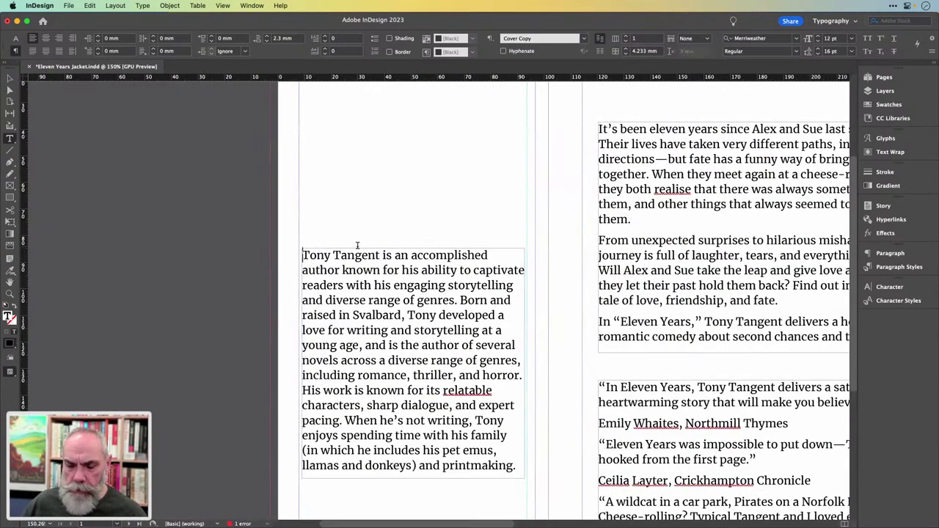
pyautogui.write('Ab')
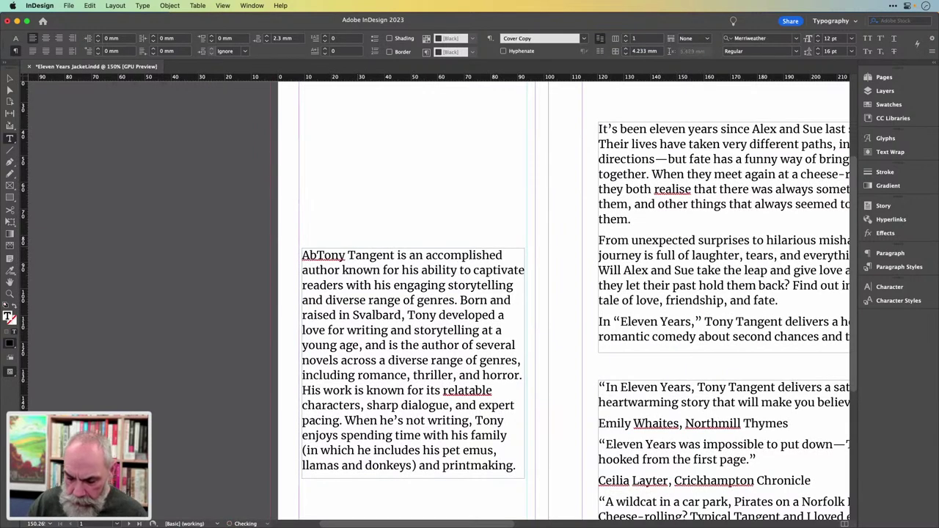
pyautogui.write('out ')
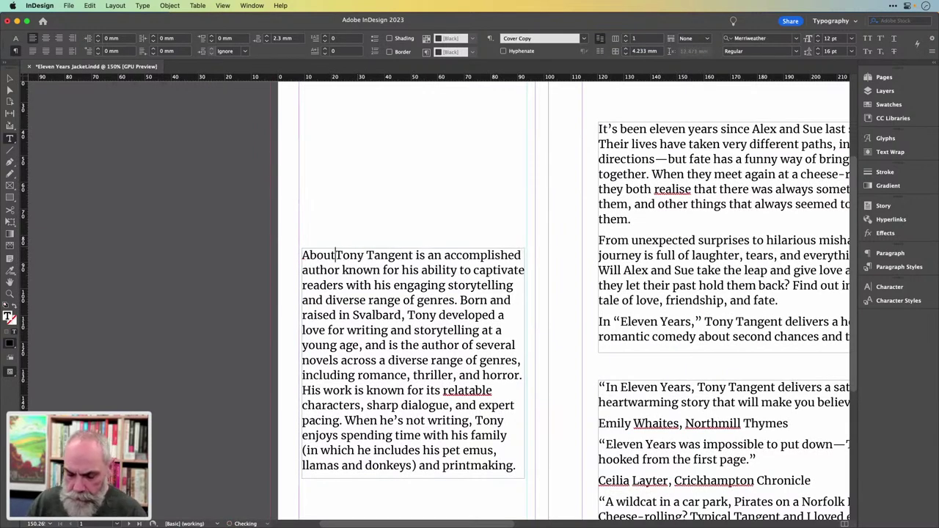
pyautogui.write('The ')
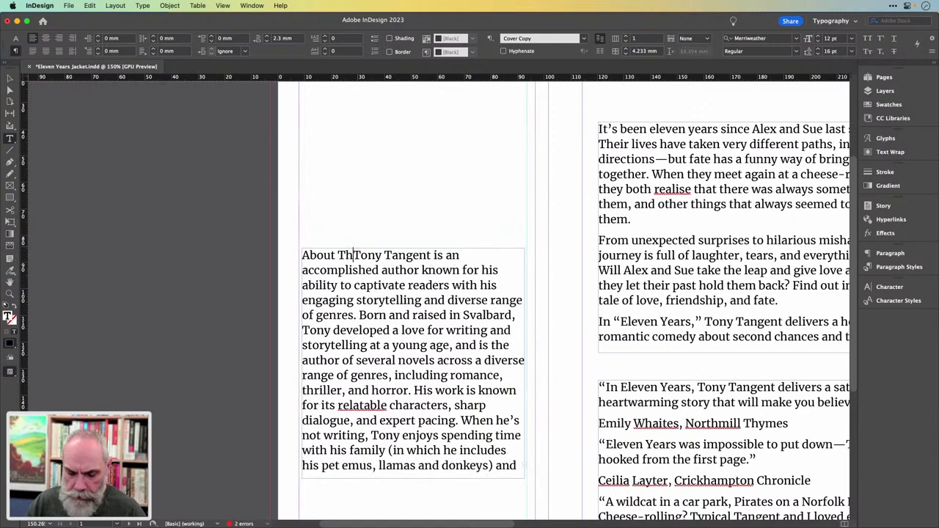
pyautogui.write('Author')
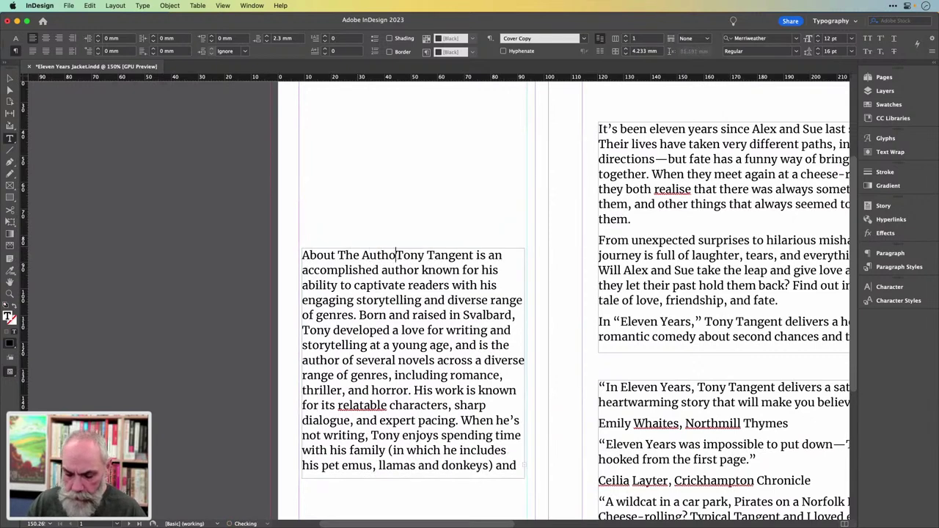
pyautogui.write(':')
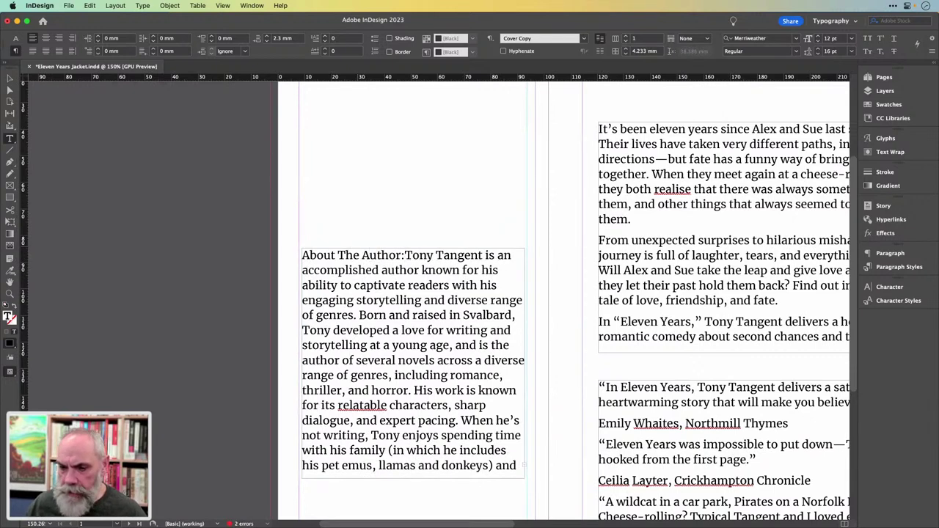
pyautogui.press('Return')
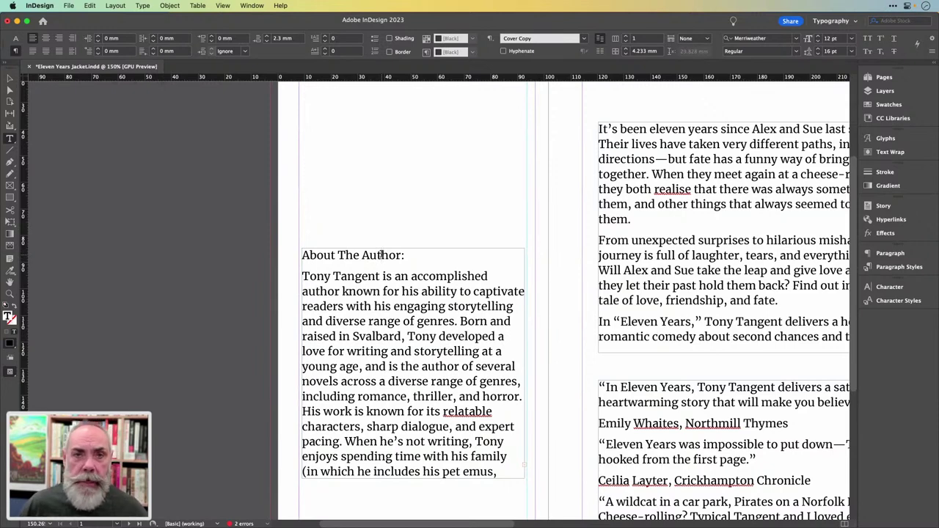
pyautogui.press('Escape')
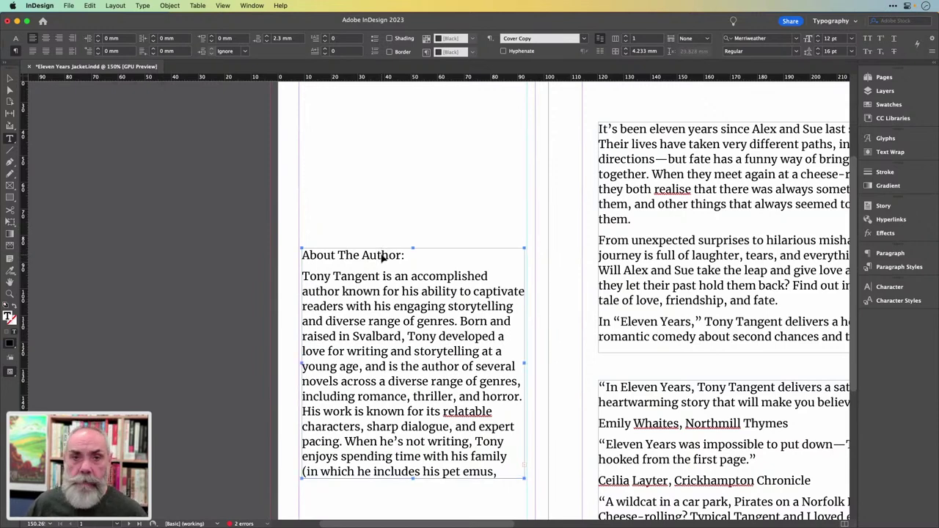
# - Apply the Heading paragraph style to the "About The Author:" line on the back flap and deselect the text
pyautogui.press('cmd+Return')
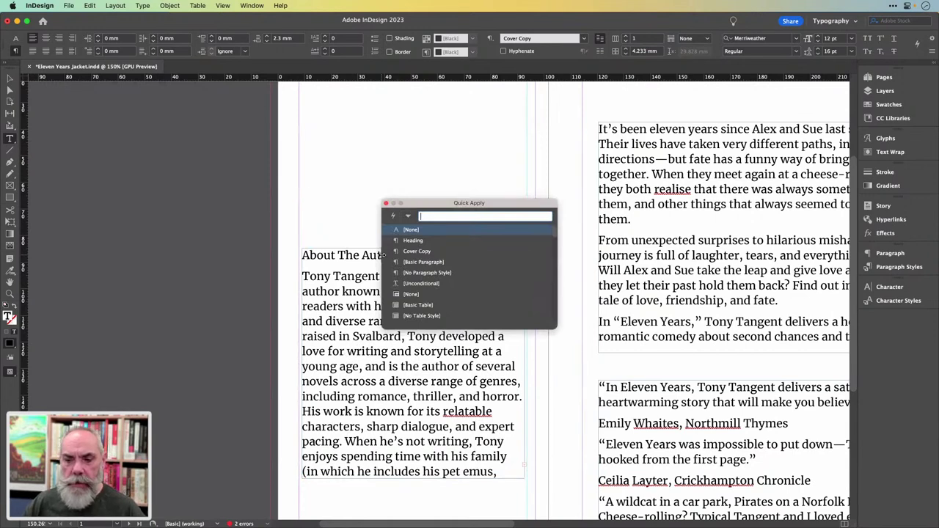
pyautogui.write('he')
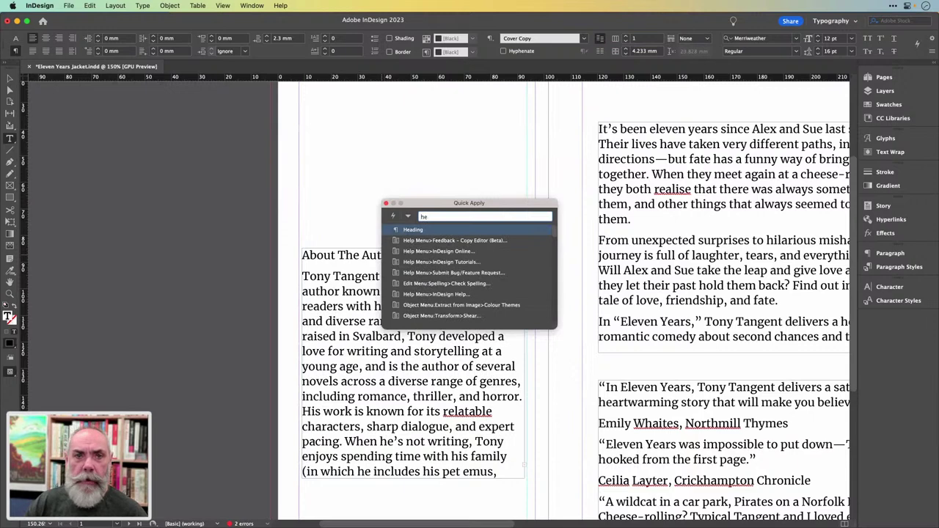
pyautogui.press('Return')
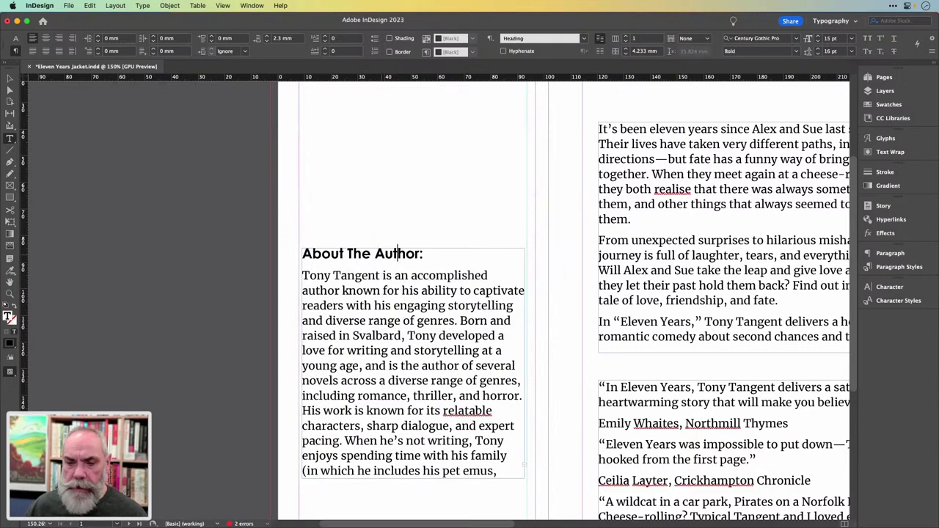
pyautogui.press('Down')
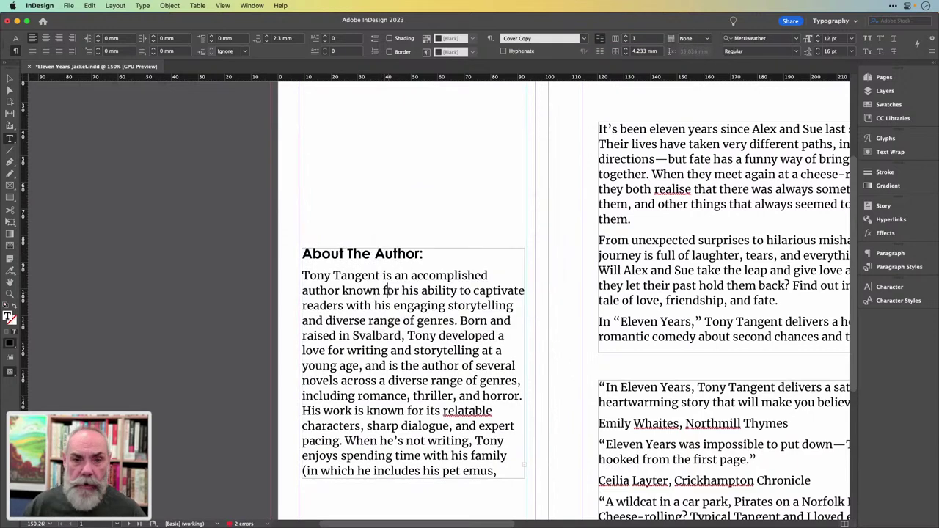
pyautogui.press('Escape')
pyautogui.press('super+shift+a')
# - Create a new paragraph style named Blurb, based on Cover Copy, from the review quote on the front cover
pyautogui.press('super+alt+0')
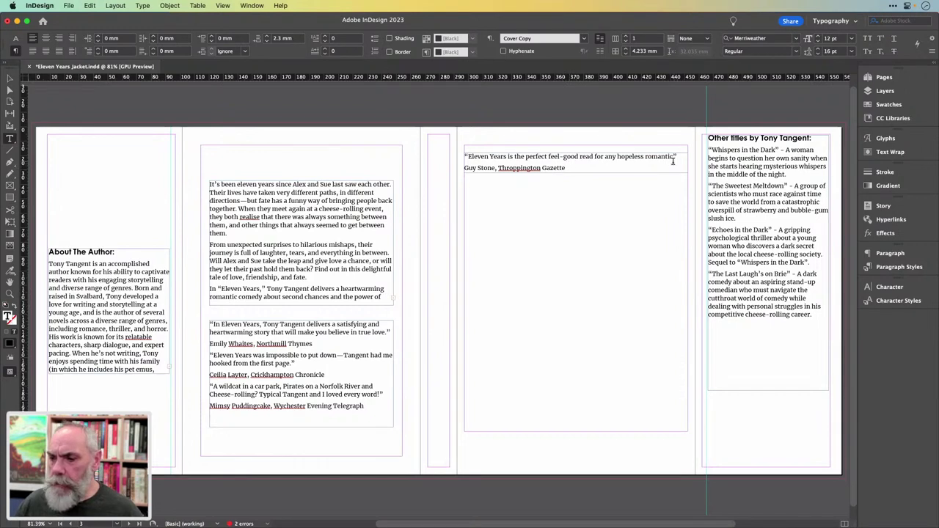
pyautogui.moveTo(676, 156); pyautogui.dragTo(453, 156)
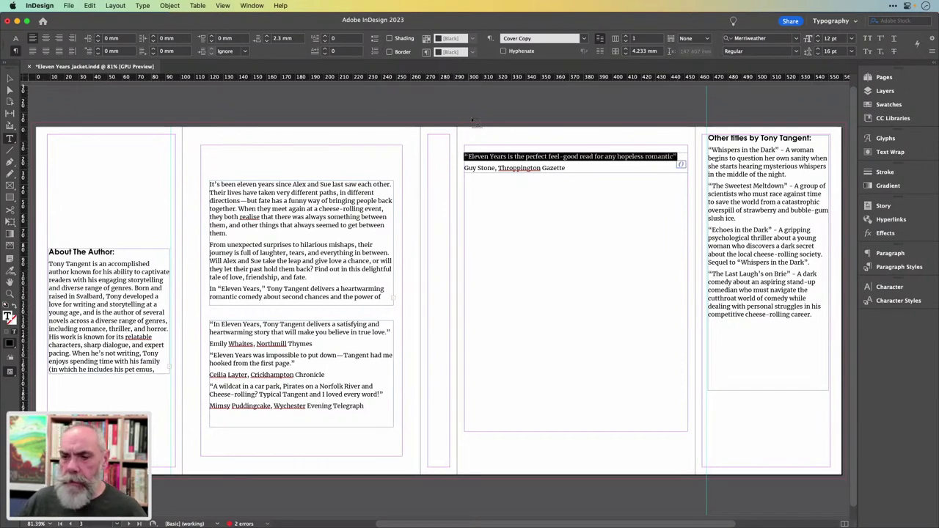
pyautogui.click(490, 39)
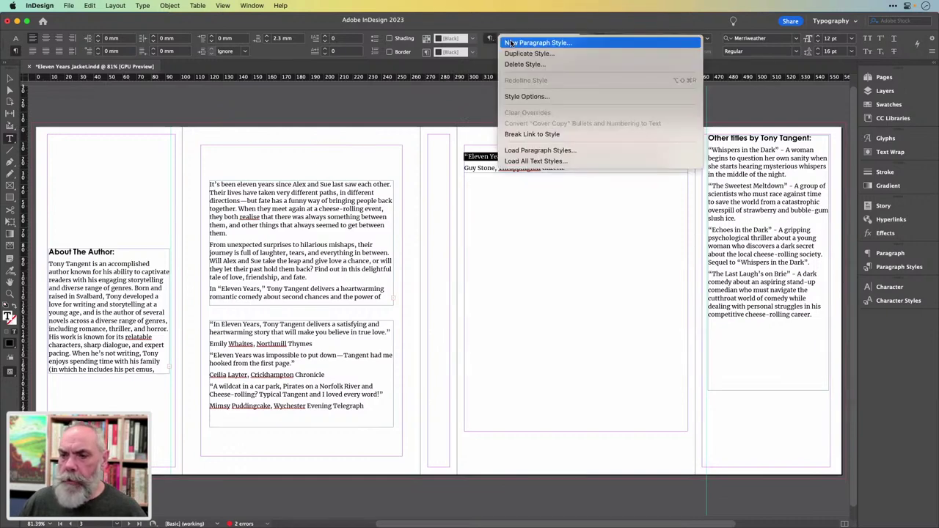
pyautogui.click(511, 42)
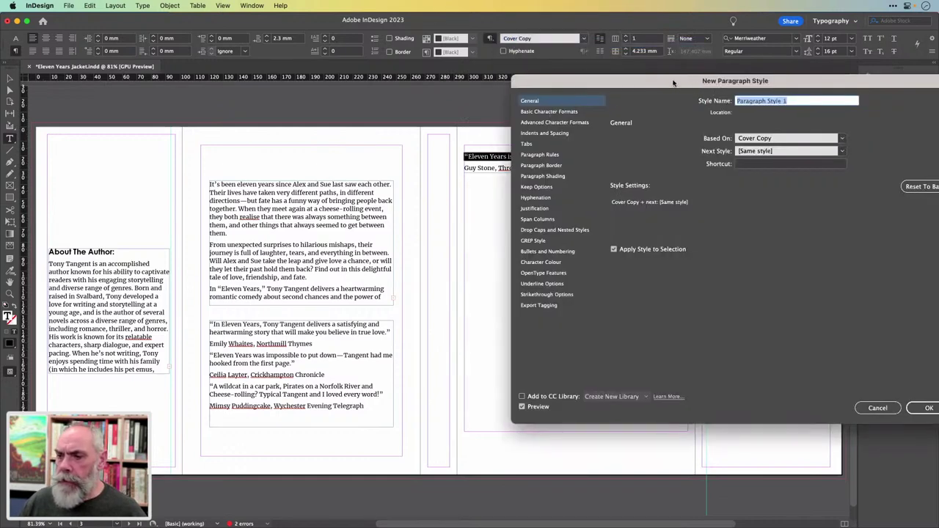
pyautogui.moveTo(673, 83); pyautogui.dragTo(560, 117)
pyautogui.write('Blurb')
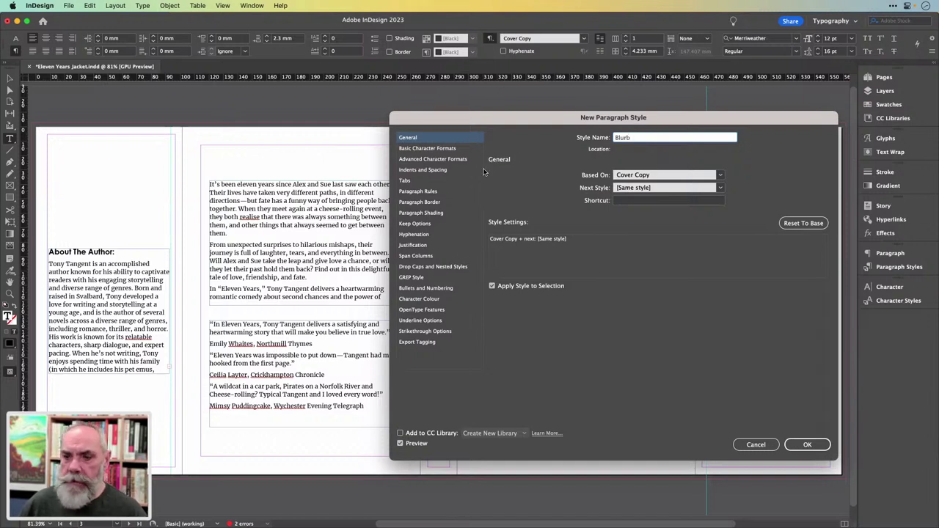
# - Set the Blurb style's alignment to Centre and save the new style
pyautogui.click(430, 149)
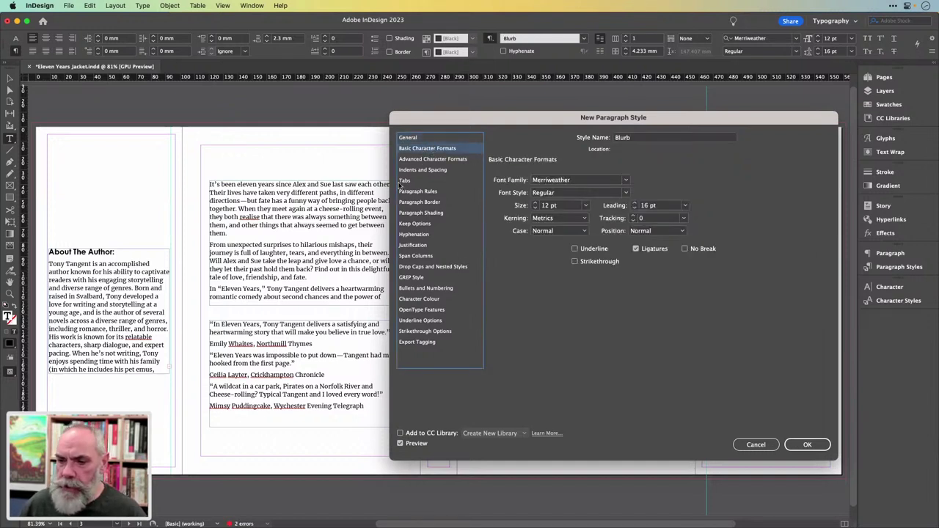
pyautogui.click(421, 171)
pyautogui.click(574, 181)
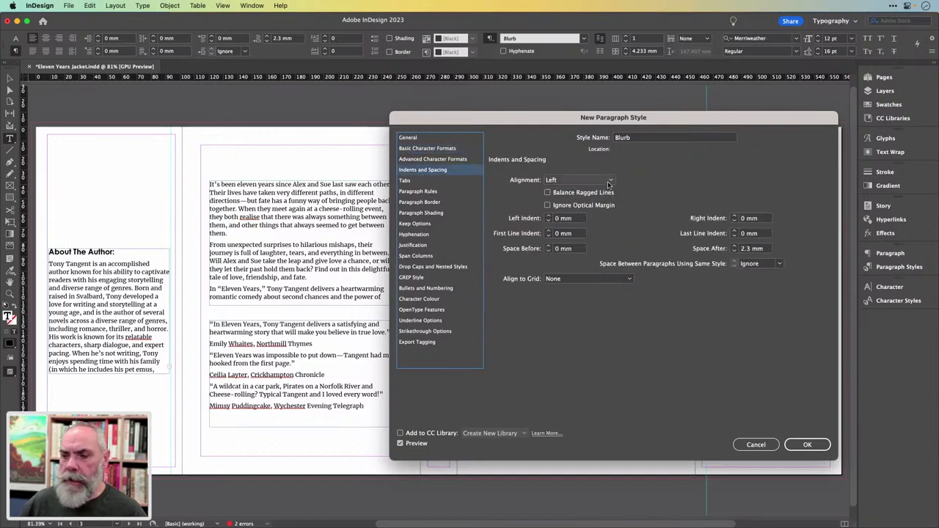
pyautogui.click(596, 203)
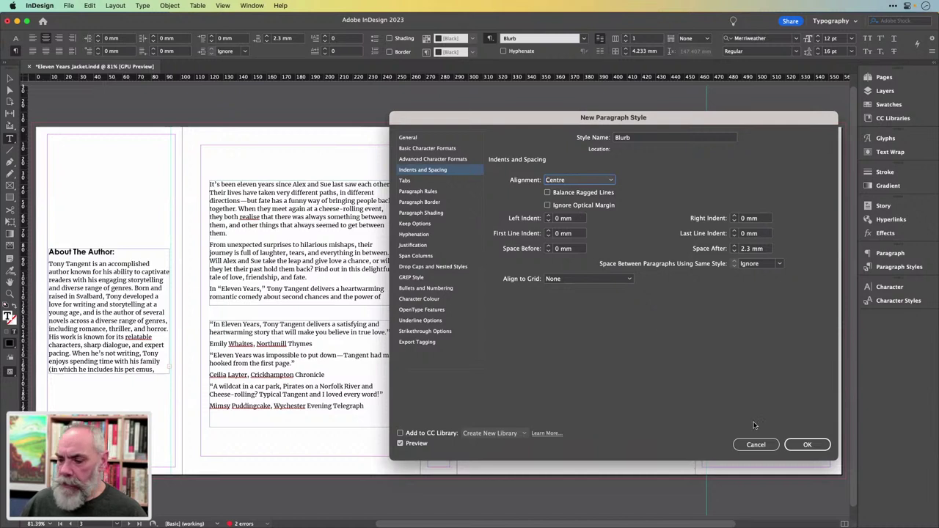
pyautogui.click(442, 150)
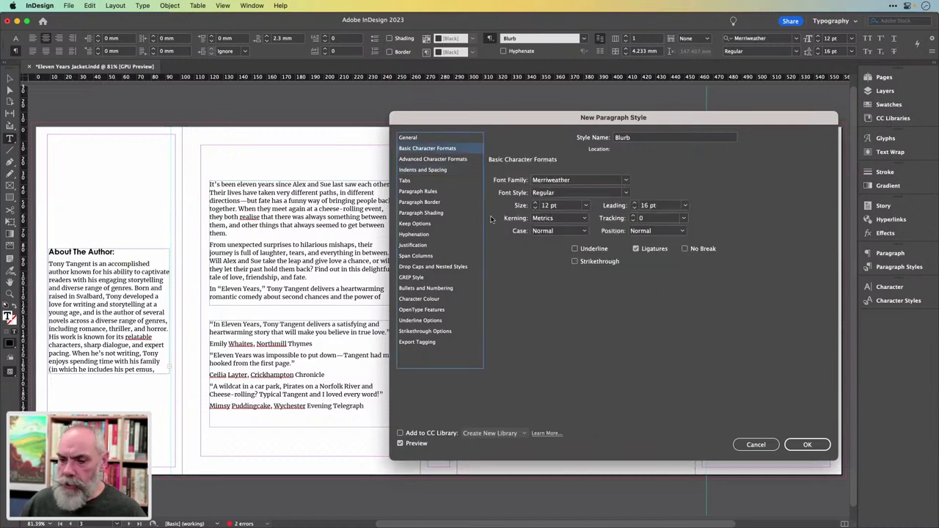
pyautogui.click(431, 139)
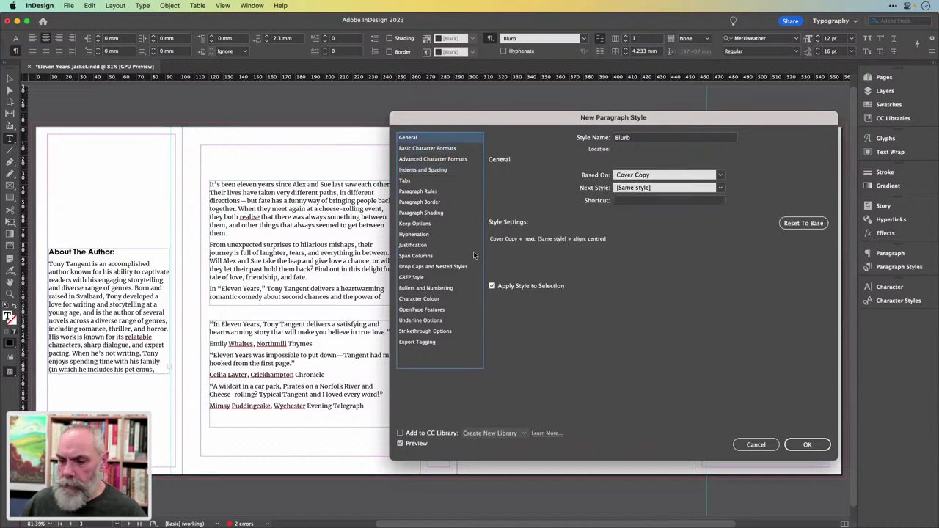
pyautogui.click(803, 444)
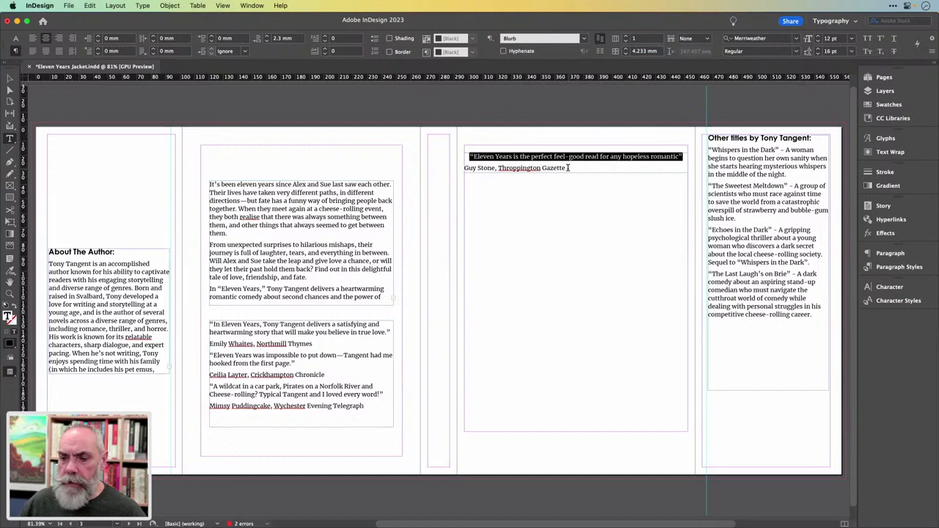
pyautogui.click(569, 168)
pyautogui.moveTo(569, 167); pyautogui.dragTo(456, 161)
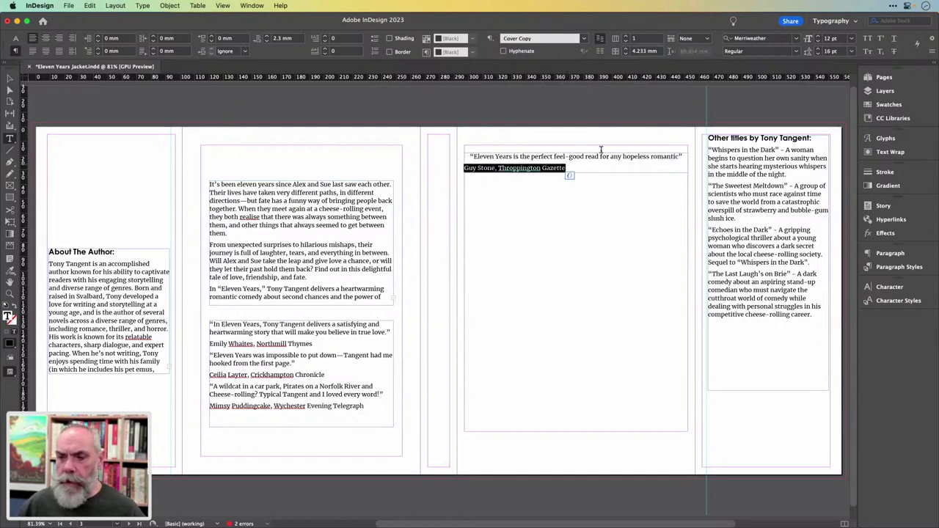
pyautogui.press('BackSpace')
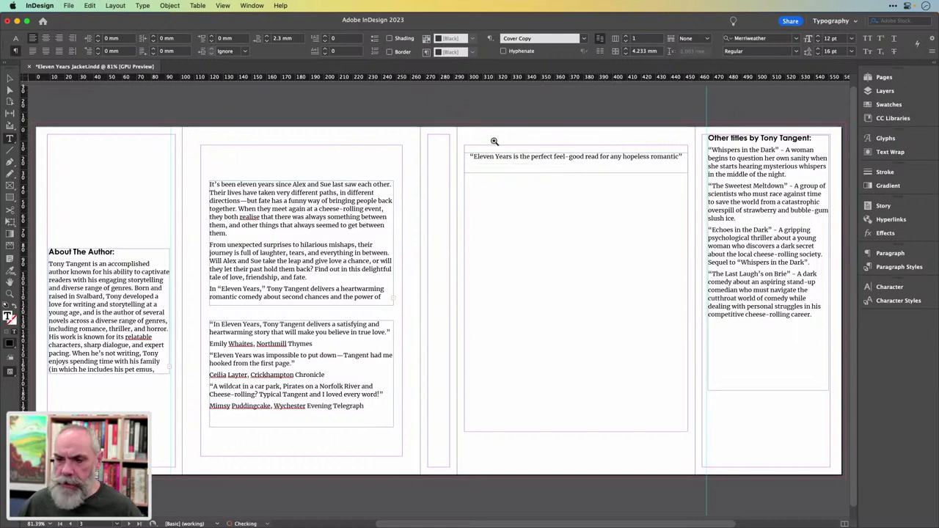
pyautogui.moveTo(524, 146); pyautogui.dragTo(609, 181)
pyautogui.press('super+z')
# - Start a new paragraph style from the selected Throppington Gazette credit line and base it on Heading
pyautogui.hscroll(3, 593, 154)
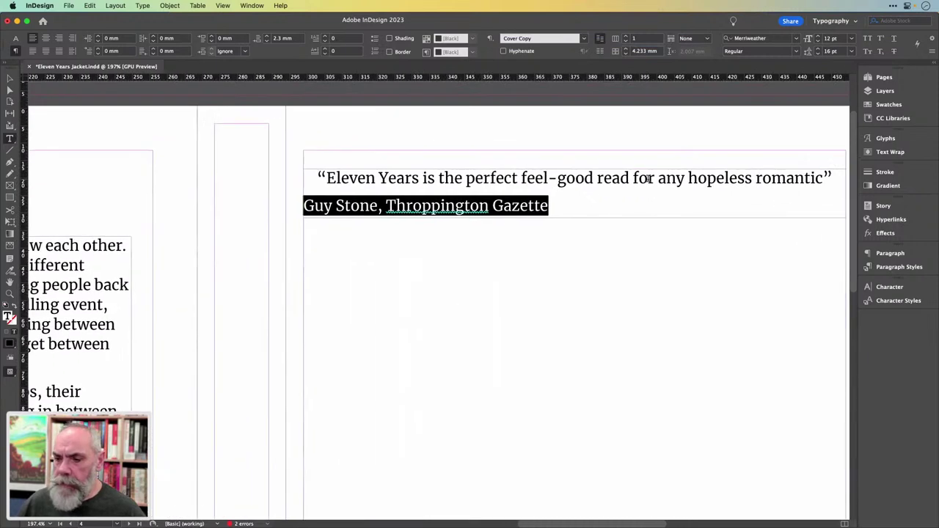
pyautogui.hscroll(2, 593, 154)
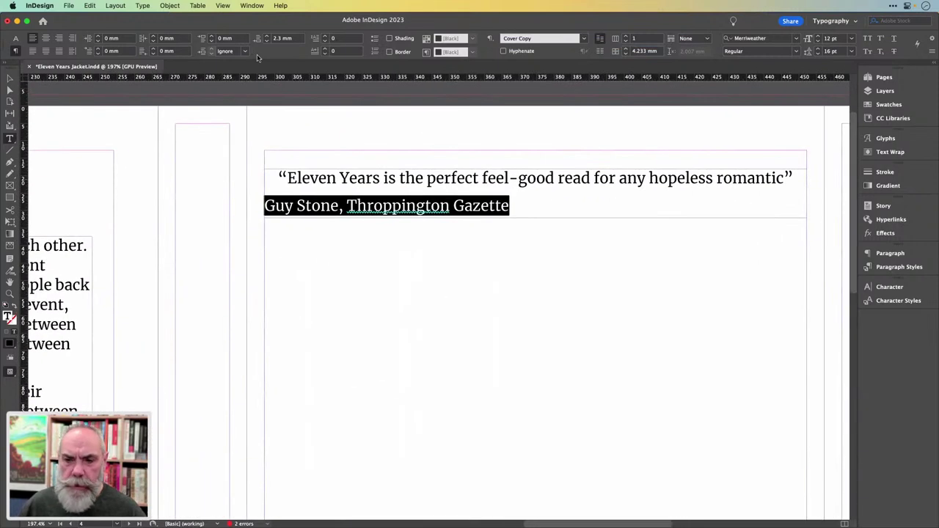
pyautogui.click(496, 41)
pyautogui.click(528, 40)
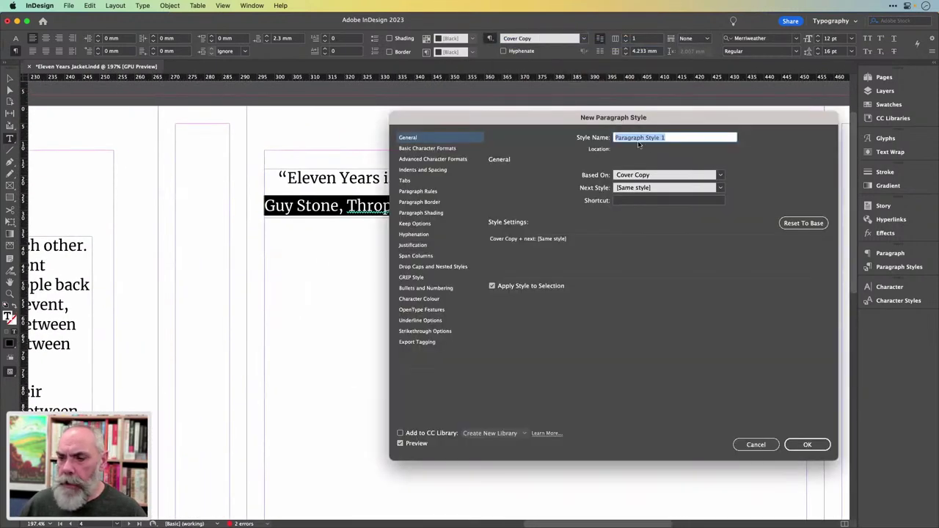
pyautogui.click(717, 175)
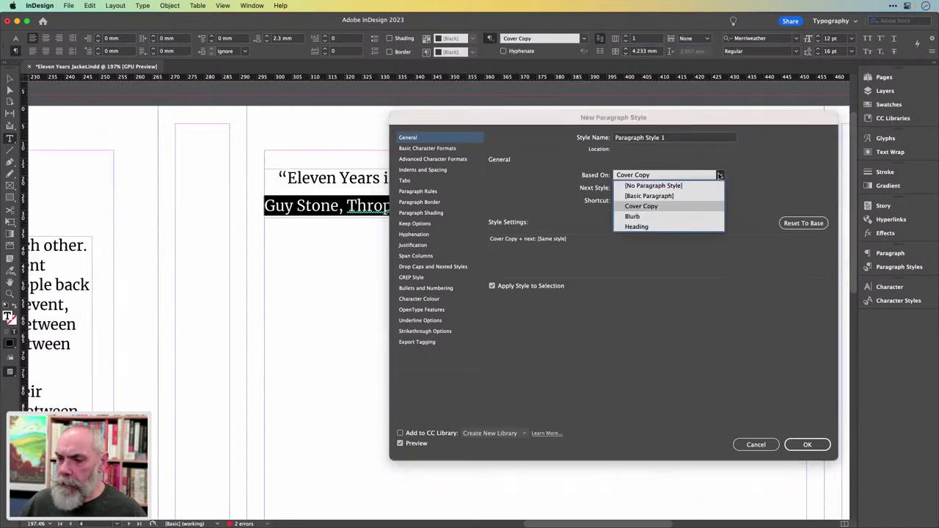
pyautogui.click(679, 226)
# - Change the new style's base to [No Paragraph Style] and name it Blurb Credit
pyautogui.click(673, 138)
pyautogui.tripleClick(672, 138)
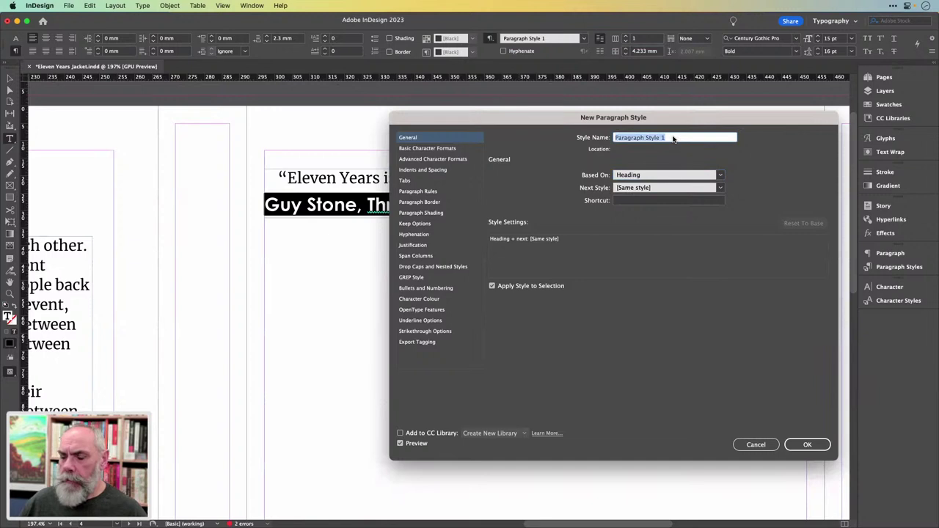
pyautogui.click(704, 179)
pyautogui.click(697, 184)
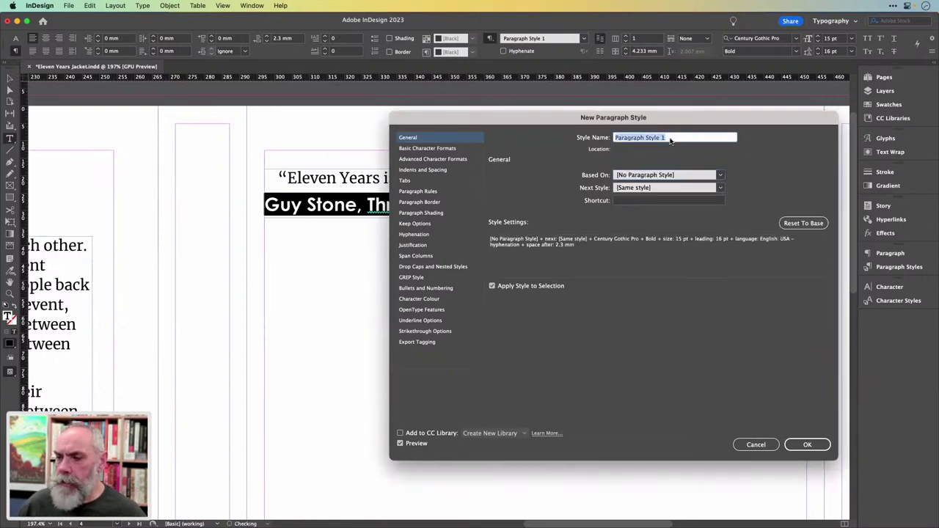
pyautogui.write('Blurb Credit')
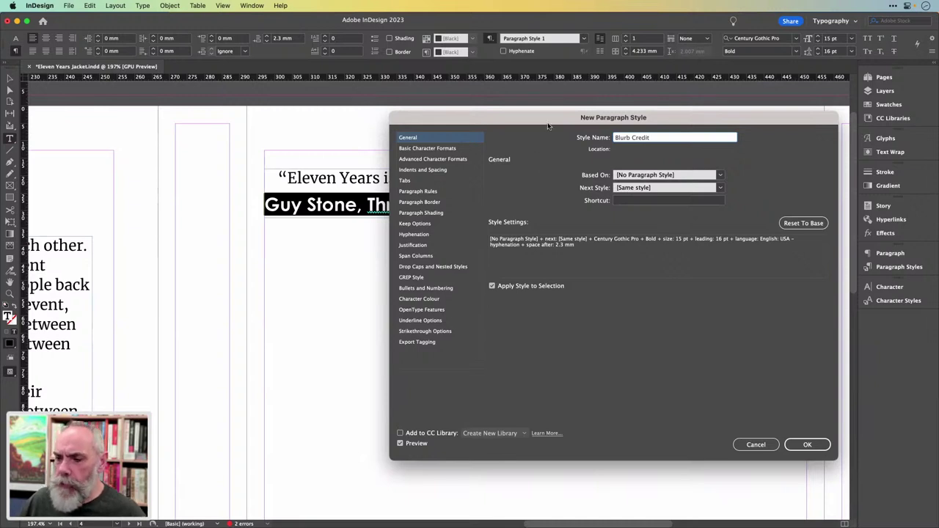
# - Set the Blurb Credit style's font size to 12 pt and its font style to Regular
pyautogui.moveTo(524, 113); pyautogui.dragTo(502, 104)
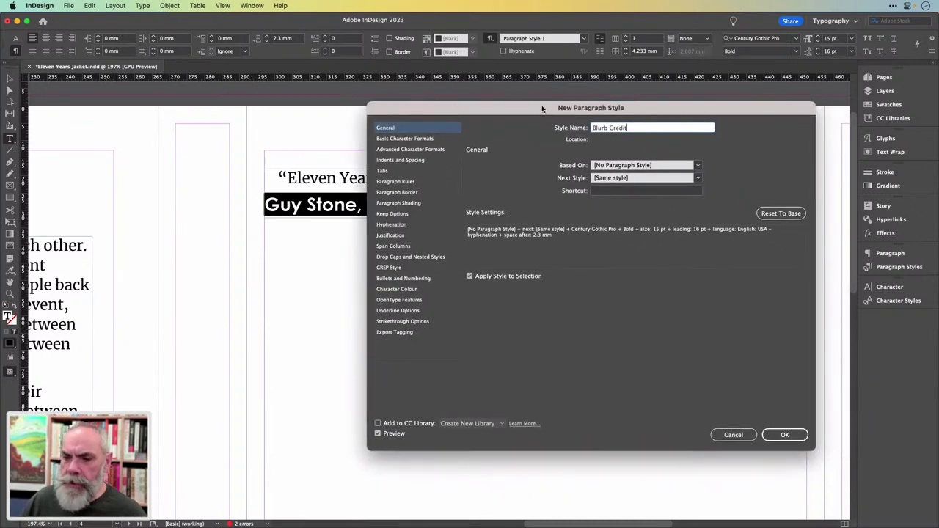
pyautogui.moveTo(541, 108); pyautogui.dragTo(656, 105)
pyautogui.click(520, 136)
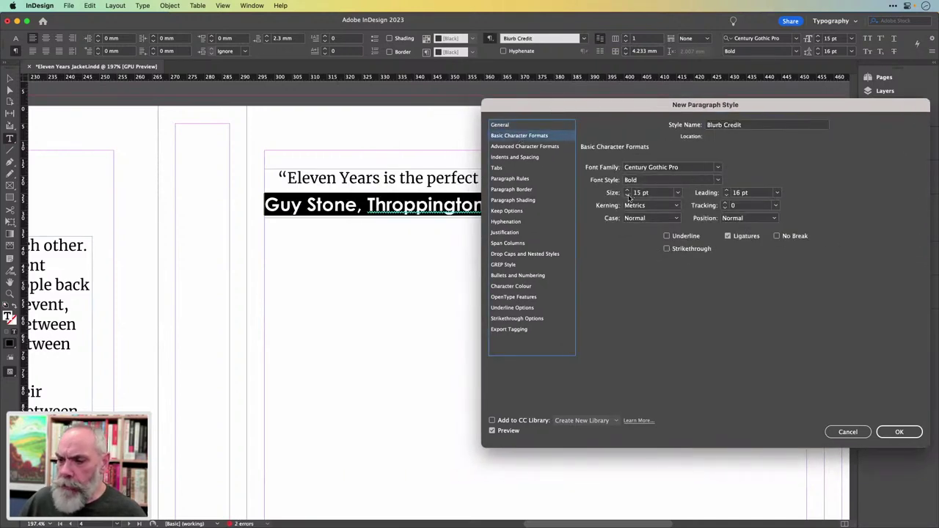
pyautogui.click(628, 196)
pyautogui.click(628, 196)
pyautogui.click(628, 196)
pyautogui.click(719, 180)
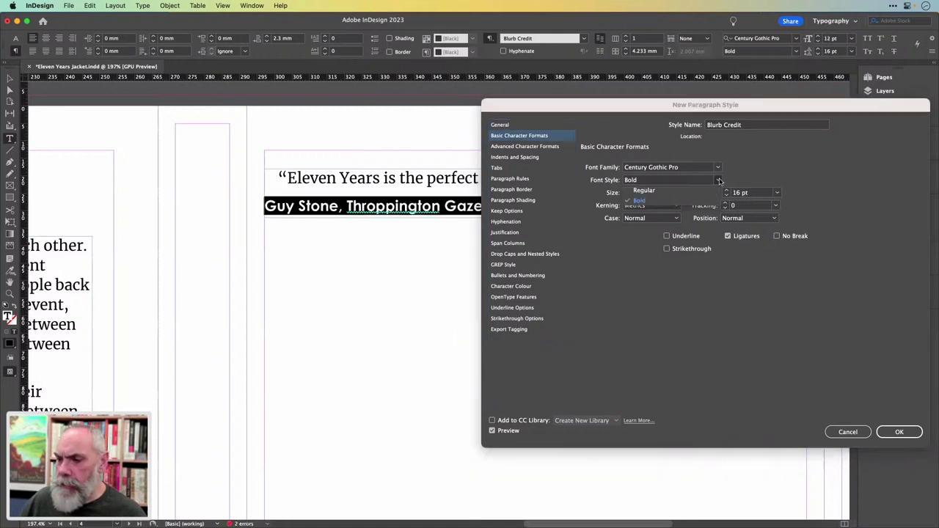
pyautogui.click(666, 191)
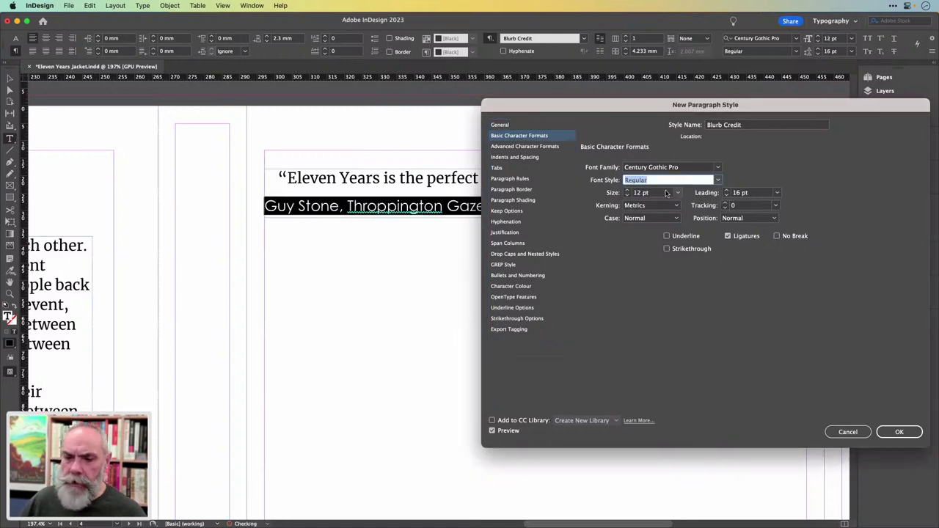
# - Set the Blurb Credit style's alignment to Centre and save the new style
pyautogui.click(528, 157)
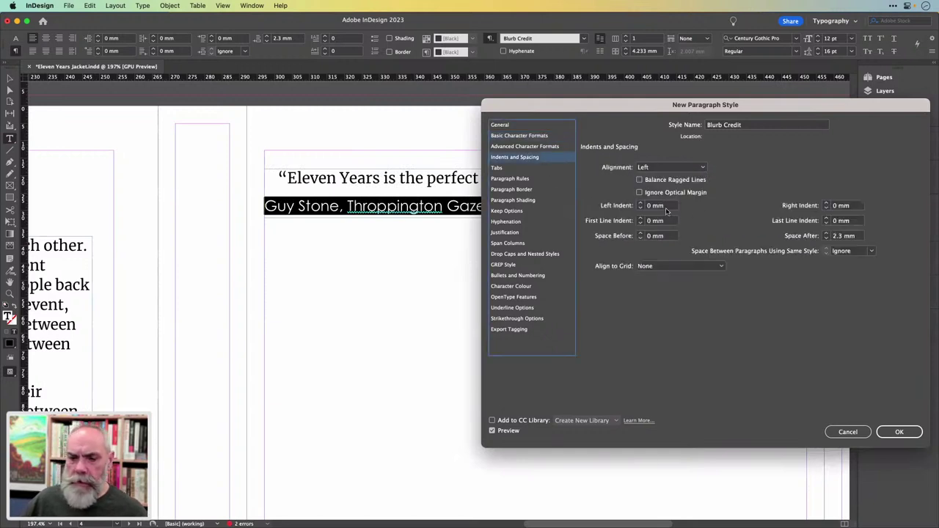
pyautogui.click(686, 170)
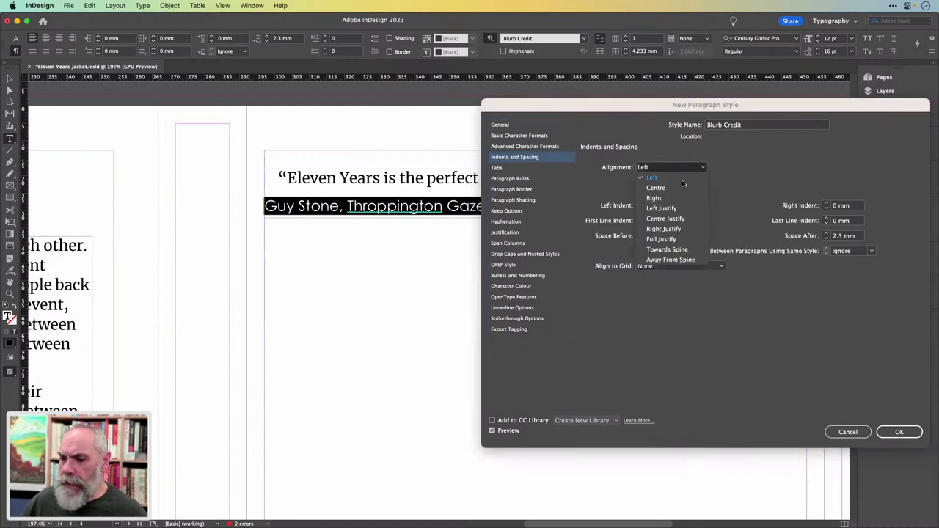
pyautogui.click(682, 190)
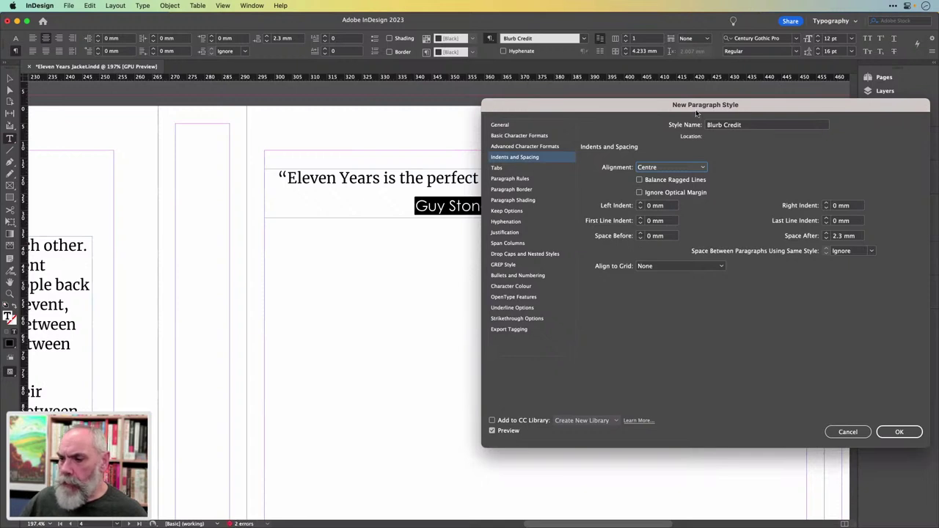
pyautogui.moveTo(695, 107); pyautogui.dragTo(654, 128)
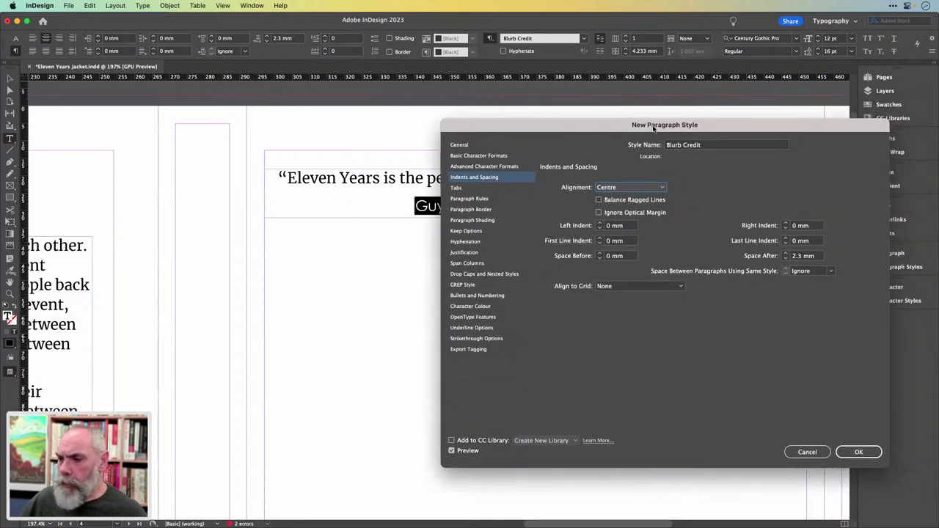
pyautogui.click(851, 452)
# - Open the Blurb paragraph style for editing and reduce its Space After to 1 mm
pyautogui.press('Up')
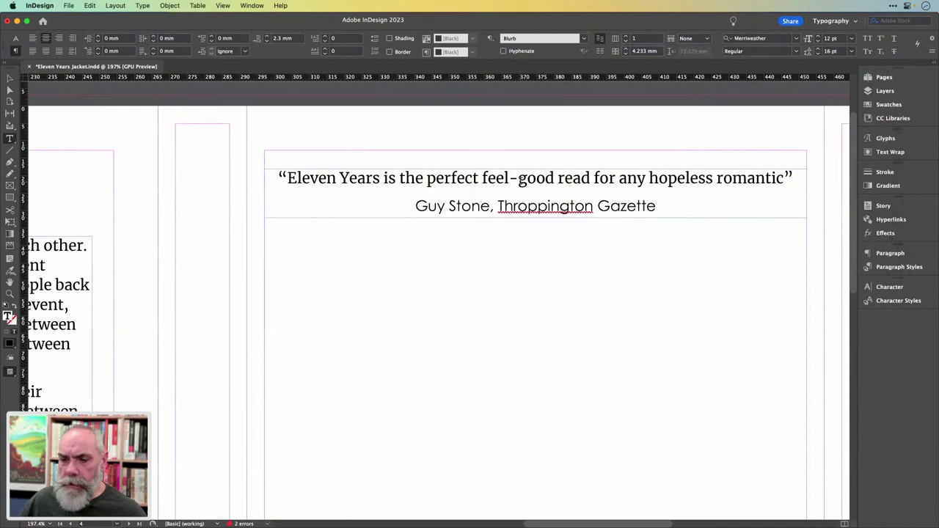
pyautogui.click(489, 39)
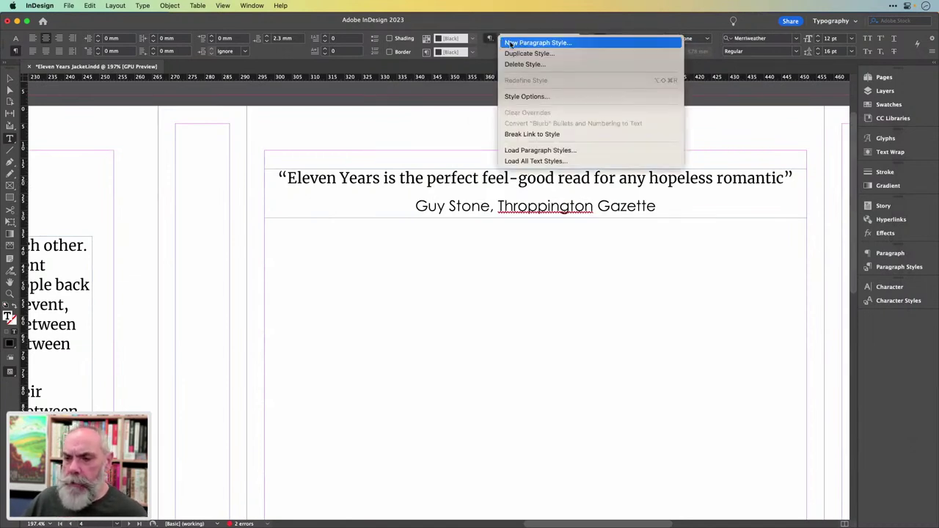
pyautogui.click(525, 96)
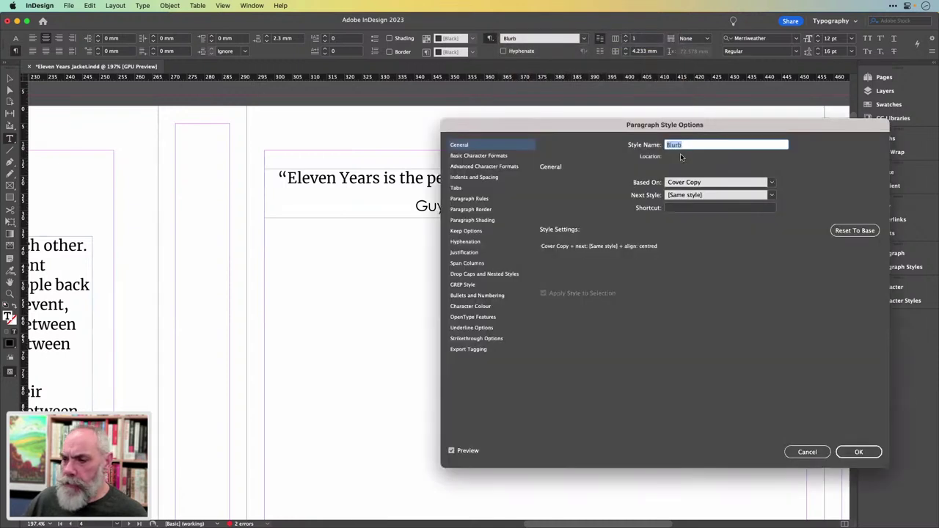
pyautogui.moveTo(646, 125); pyautogui.dragTo(652, 135)
pyautogui.click(481, 185)
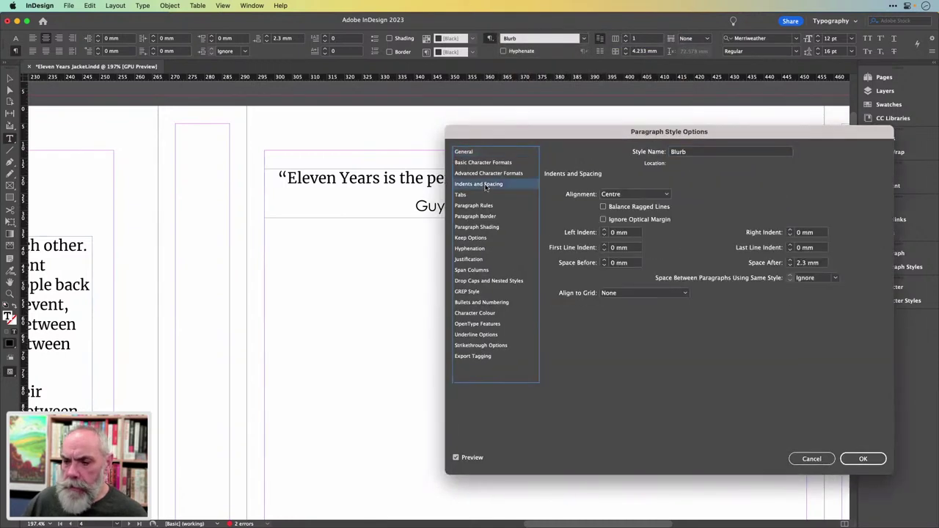
pyautogui.click(790, 265)
pyautogui.click(790, 265)
pyautogui.click(790, 265)
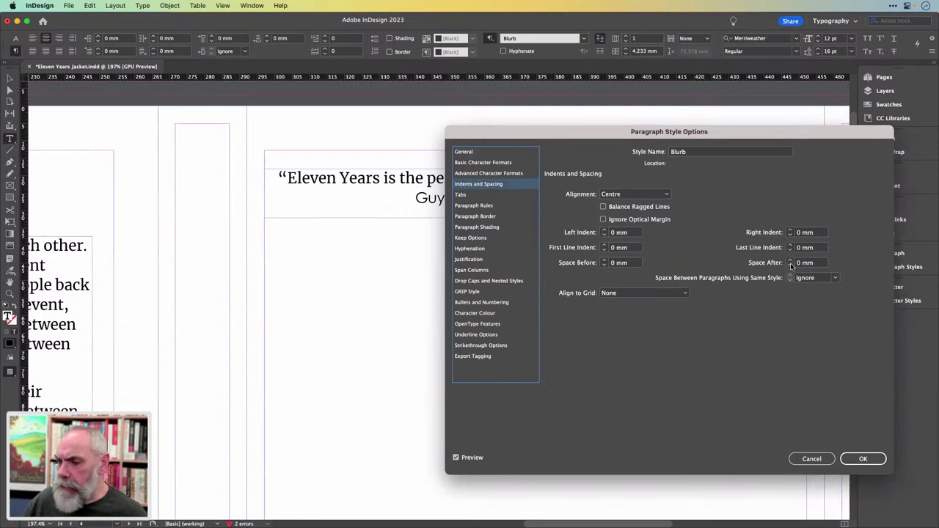
pyautogui.click(790, 260)
# - Set the Blurb style's Space After to 0.75 mm and save the style
pyautogui.moveTo(761, 135); pyautogui.dragTo(739, 149)
pyautogui.doubleClick(791, 277)
pyautogui.press('BackSpace')
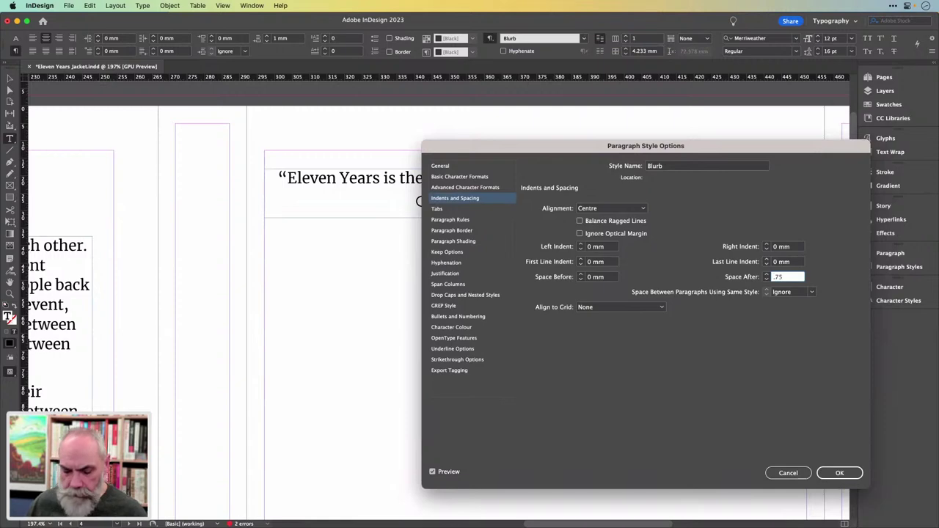
pyautogui.write('.75')
pyautogui.press('Tab')
pyautogui.moveTo(707, 148); pyautogui.dragTo(652, 143)
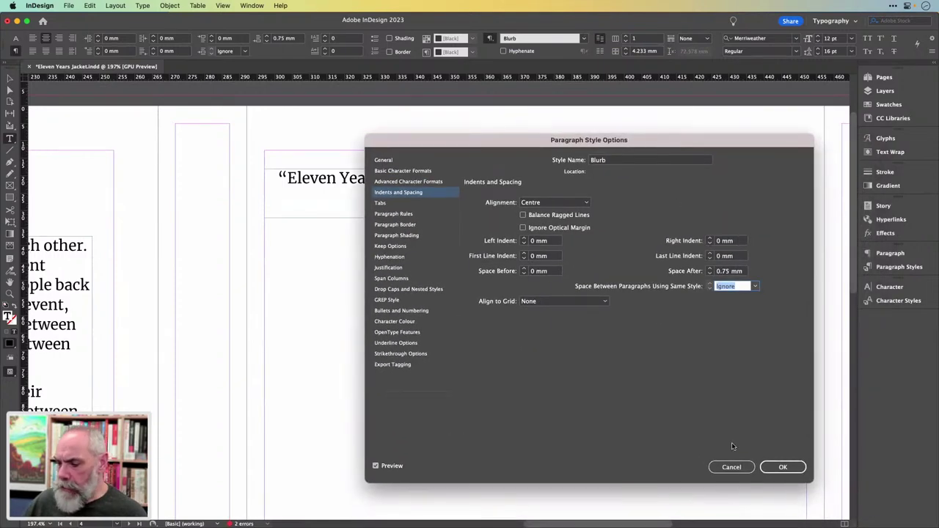
pyautogui.click(780, 467)
# - Apply the Blurb style to the first two review quotes in the lower text frame on the back cover
pyautogui.click(601, 200)
pyautogui.press('End')
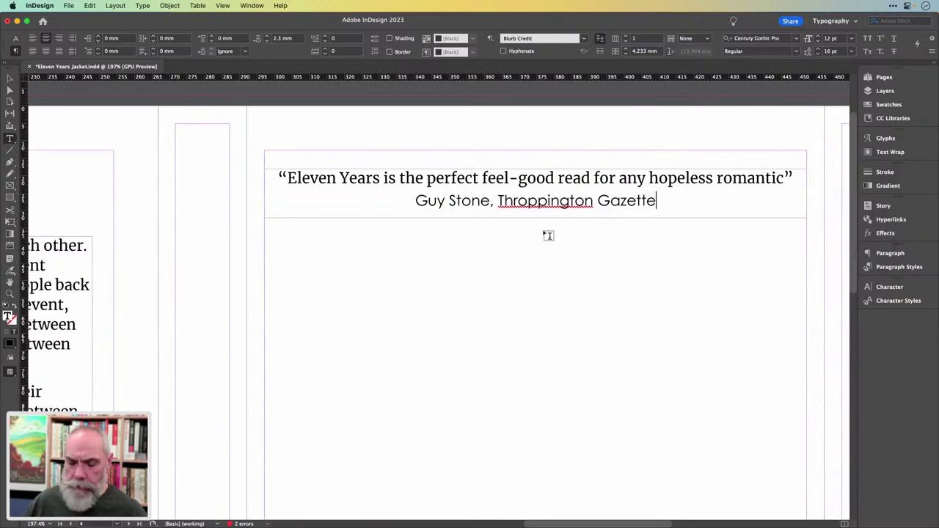
pyautogui.scroll(-3, 544, 234)
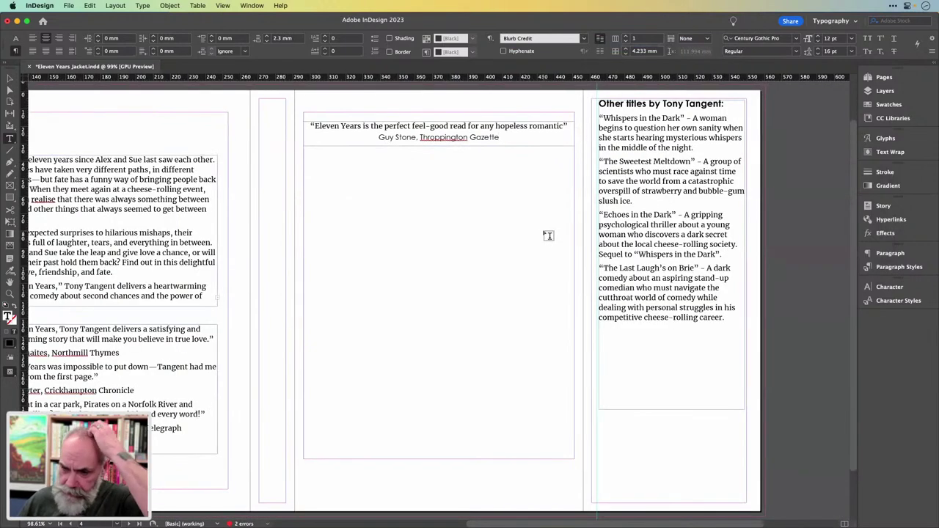
pyautogui.hscroll(-5, 548, 236)
pyautogui.hscroll(-1, 548, 236)
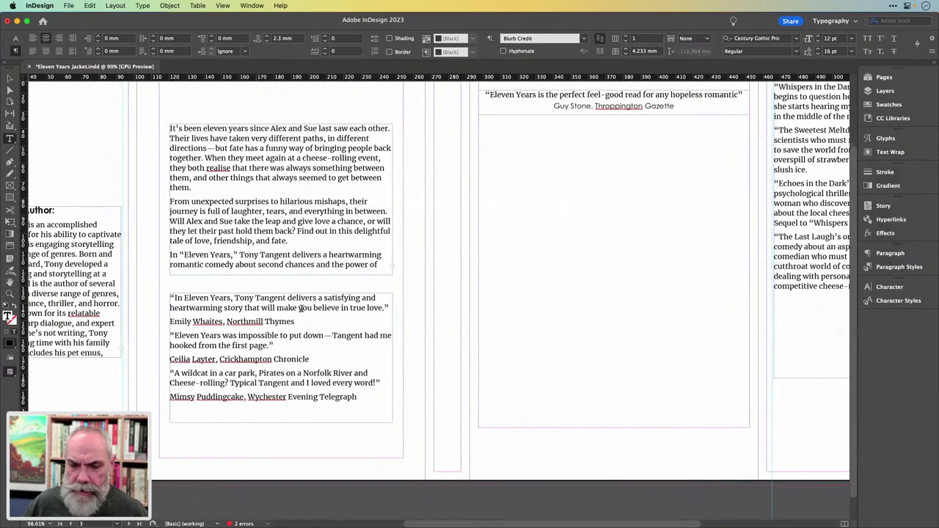
pyautogui.click(351, 309)
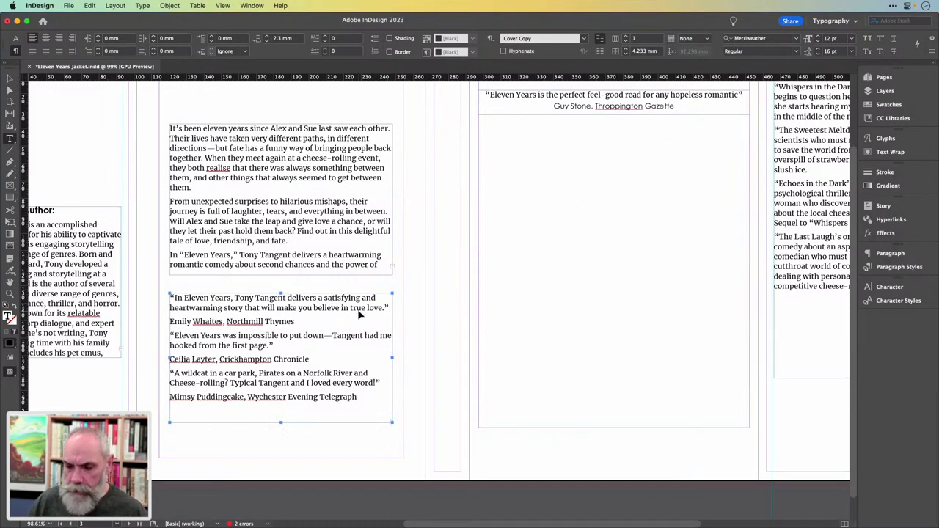
pyautogui.press('super+Return')
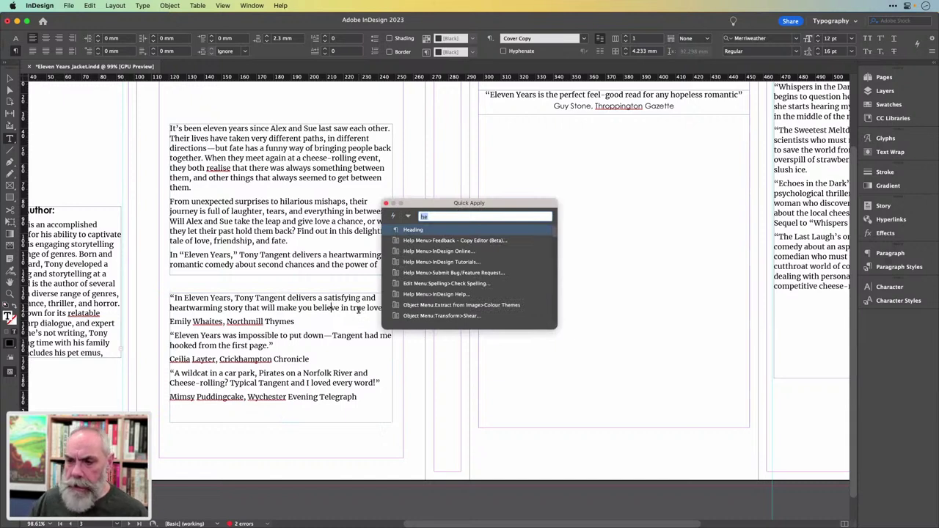
pyautogui.write('b')
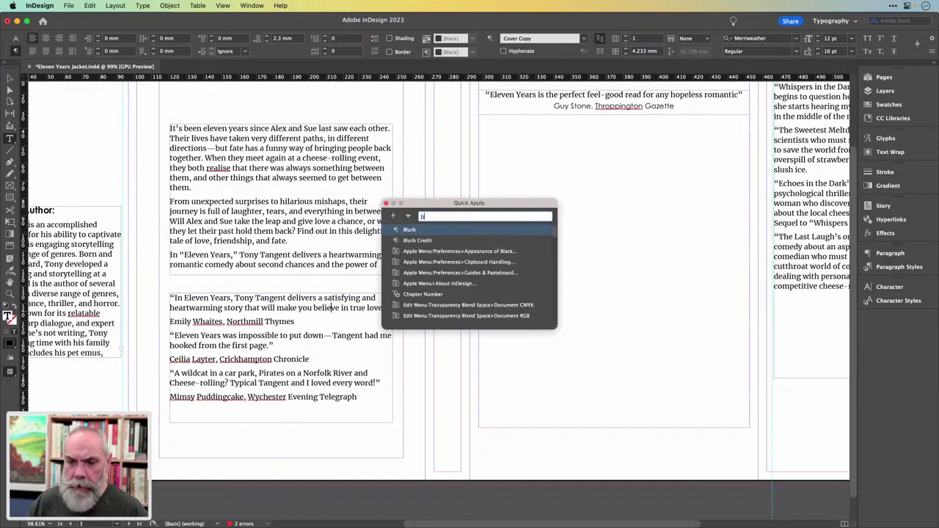
pyautogui.press('Return')
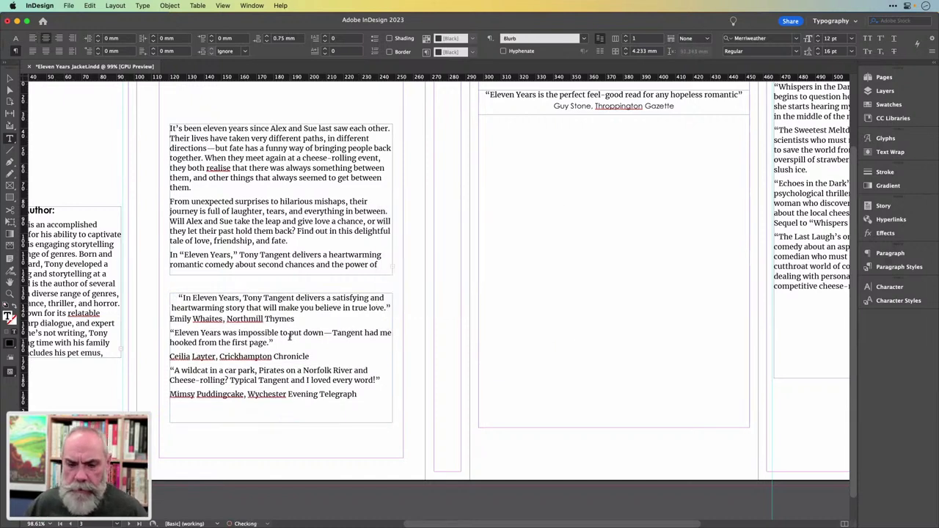
pyautogui.press('super+Return')
pyautogui.press('Return')
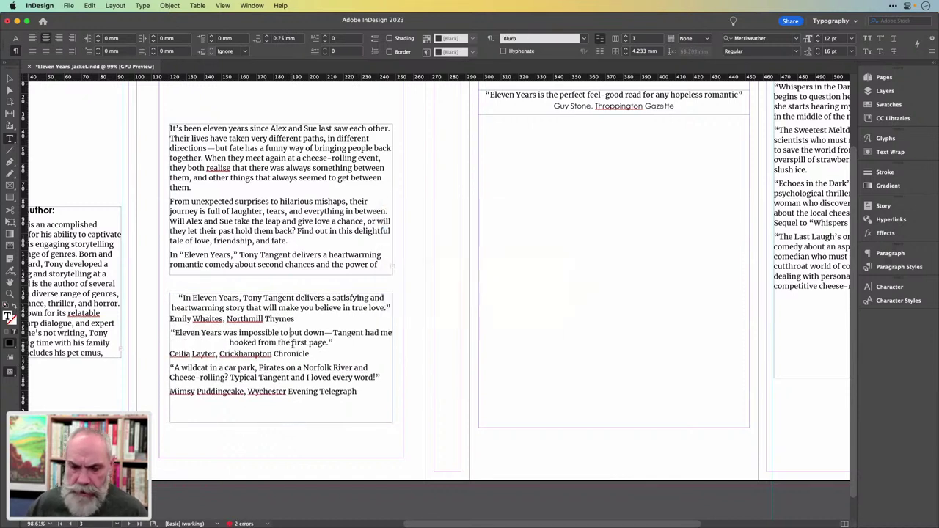
# - Apply the Blurb style to the third back cover quote, beginning “A wildcat in a car park”
pyautogui.doubleClick(291, 369)
pyautogui.press('Return')
pyautogui.press('Return')
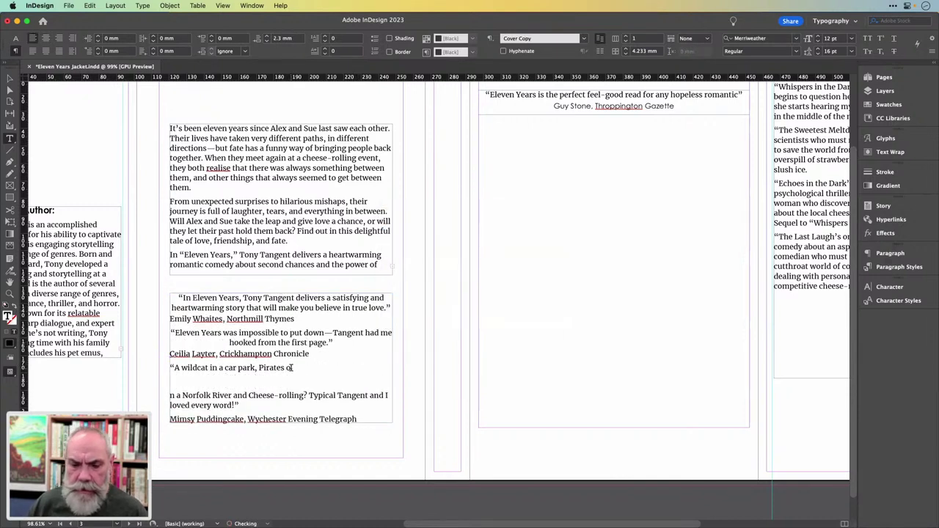
pyautogui.press('BackSpace')
pyautogui.press('BackSpace')
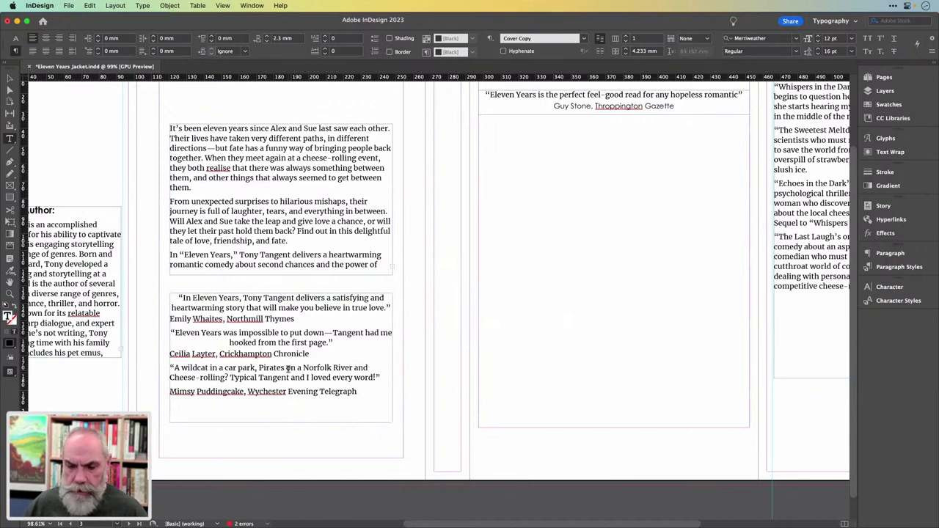
pyautogui.press('super+Return')
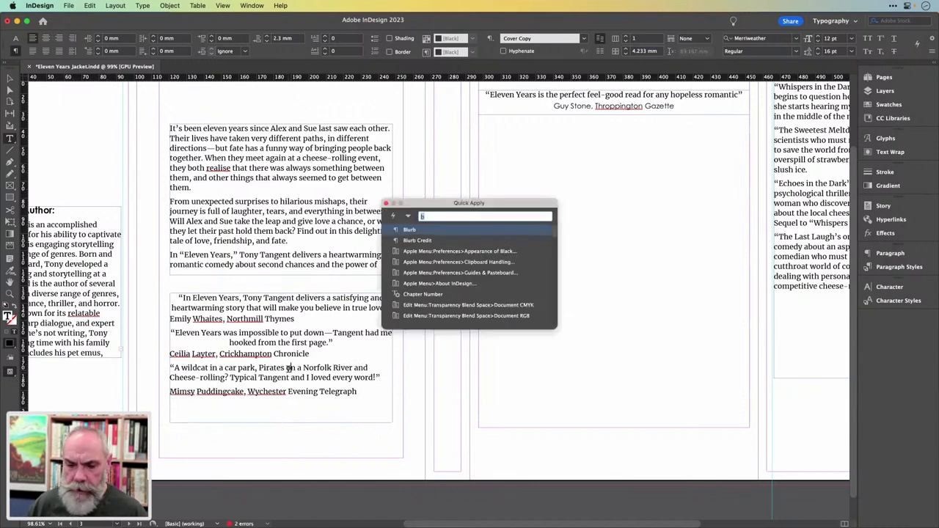
pyautogui.write('blurb')
pyautogui.press('Return')
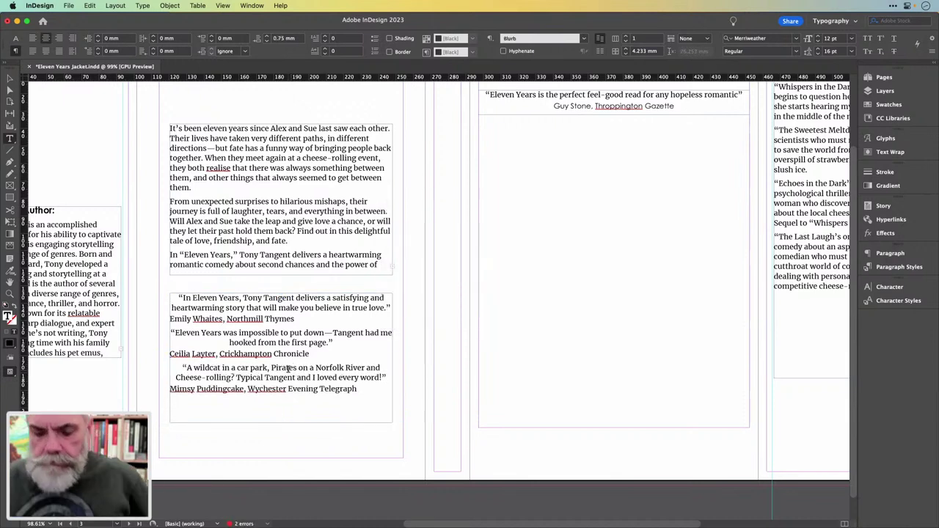
# - Apply the Blurb Credit style to the Northmill Thymes credit line under the first back cover quote
pyautogui.click(254, 319)
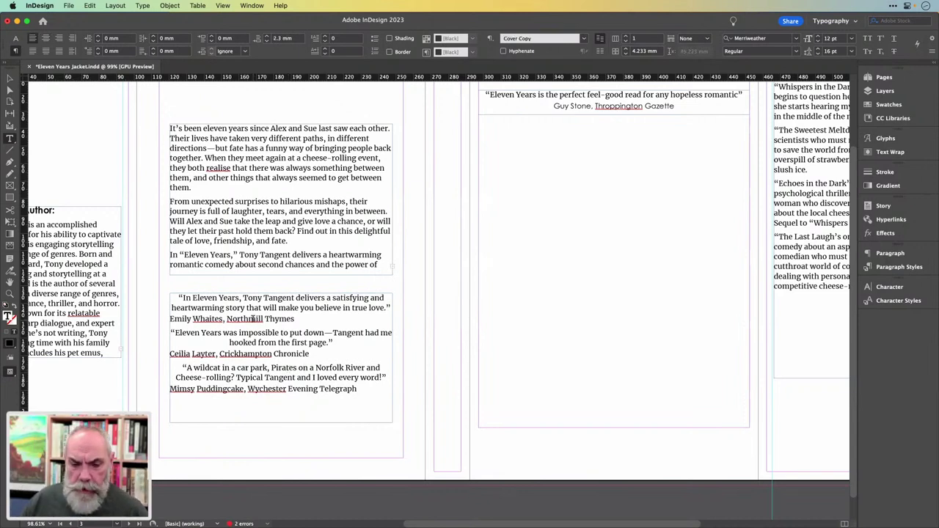
pyautogui.press('Escape')
pyautogui.press('super+Return')
pyautogui.write('blurb')
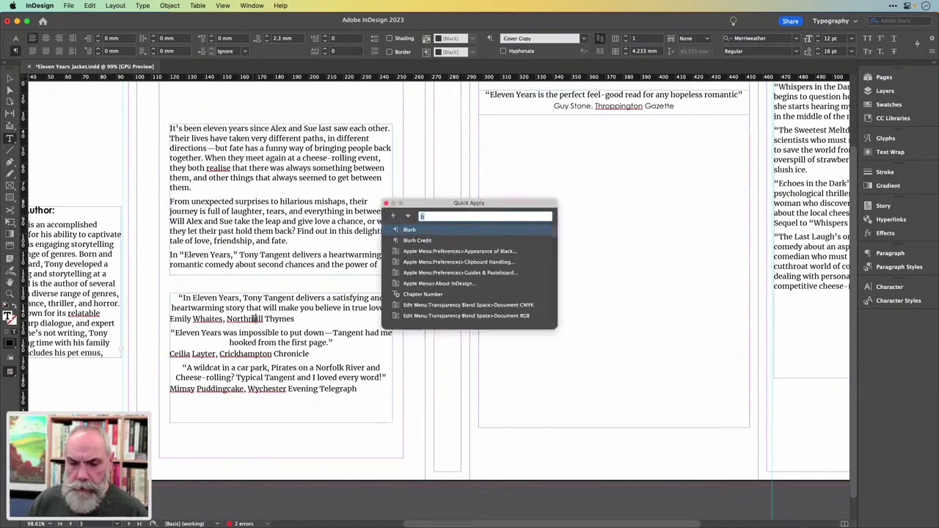
pyautogui.press('Return')
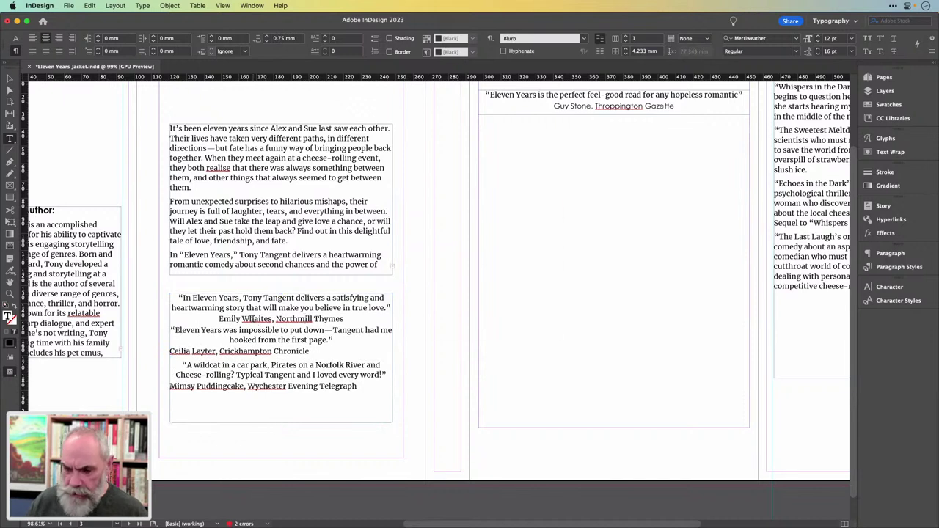
pyautogui.press('super+Return')
pyautogui.write('b')
pyautogui.press('Down')
pyautogui.press('Return')
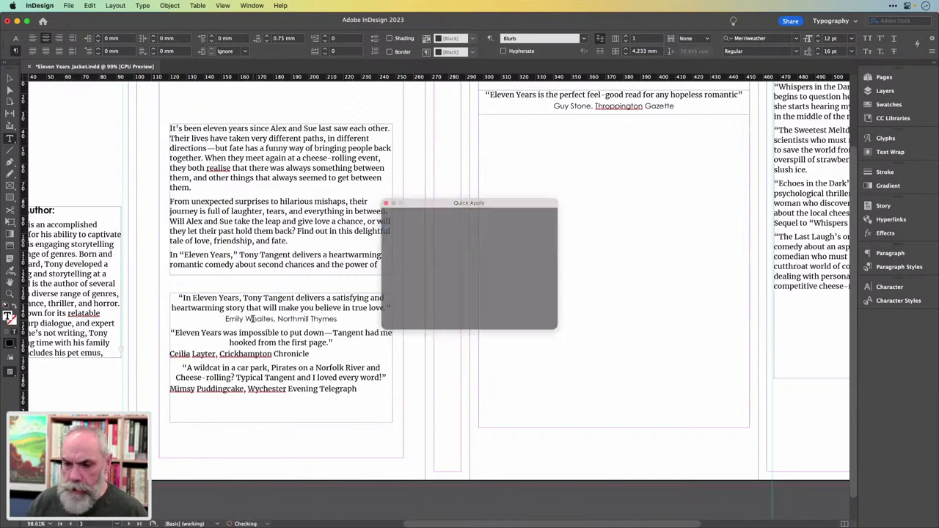
# - Apply the Blurb style to the Crickhampton Chronicle and Wychester Evening Telegraph credit lines
pyautogui.click(264, 357)
pyautogui.press('super+Return')
pyautogui.write('b')
pyautogui.press('Return')
pyautogui.click(245, 386)
pyautogui.press('super+Return')
pyautogui.write('b')
pyautogui.press('Return')
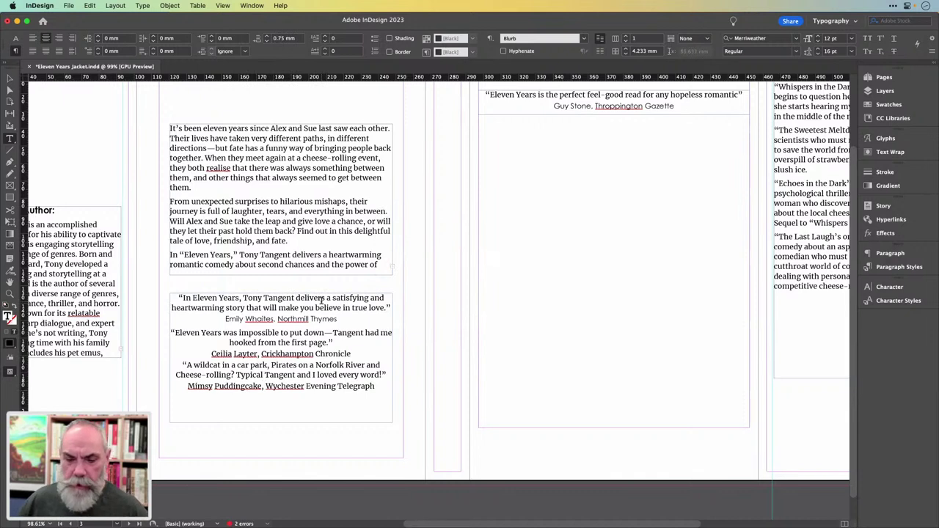
pyautogui.press('Escape')
# - Apply the Blurb Credit style to the Crickhampton Chronicle and Wychester Evening Telegraph credit lines
pyautogui.doubleClick(287, 388)
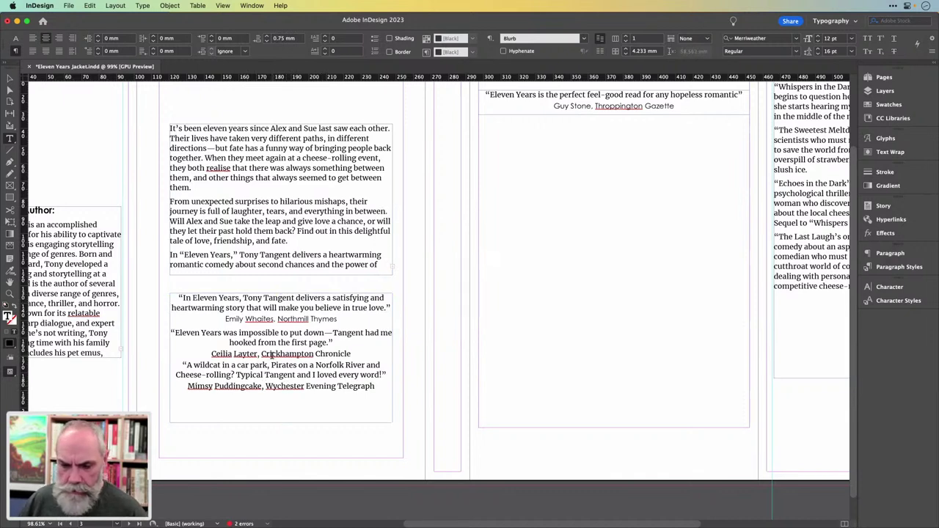
pyautogui.press('super+Return')
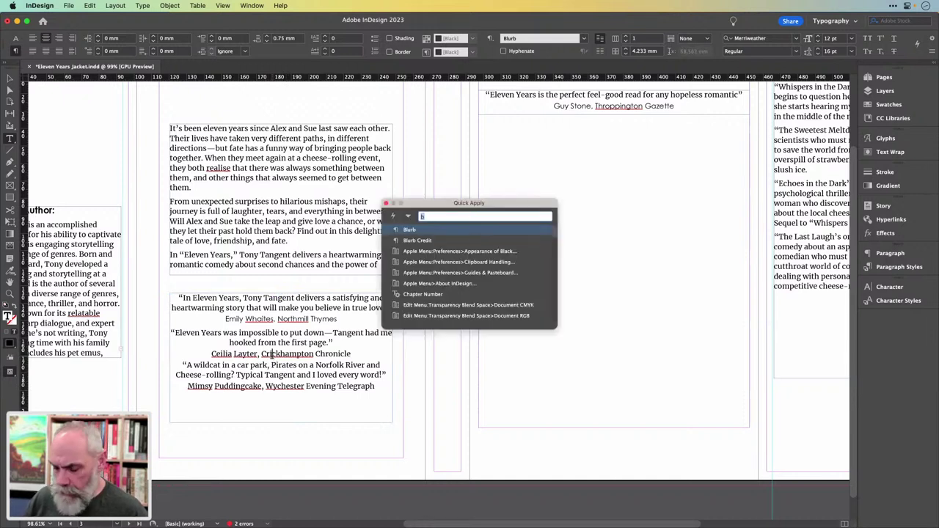
pyautogui.press('Down')
pyautogui.press('Return')
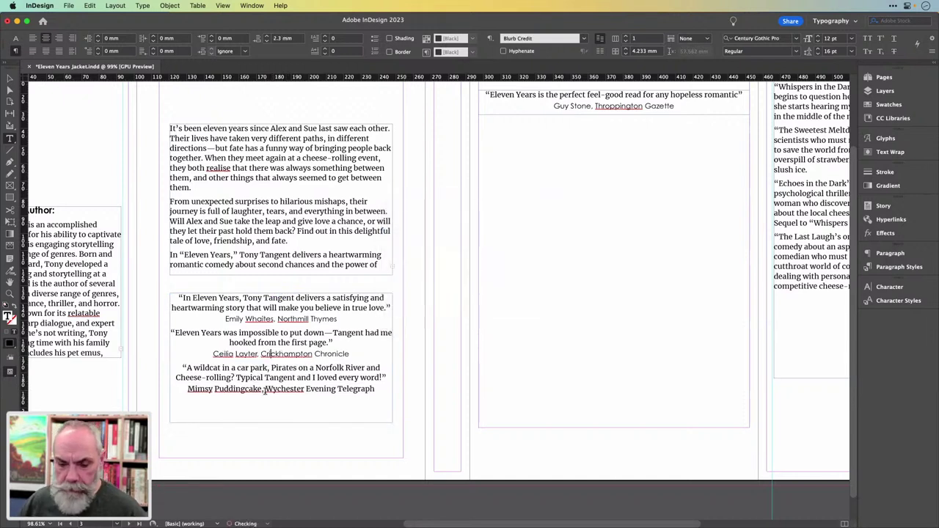
pyautogui.click(265, 390)
pyautogui.press('super+Return')
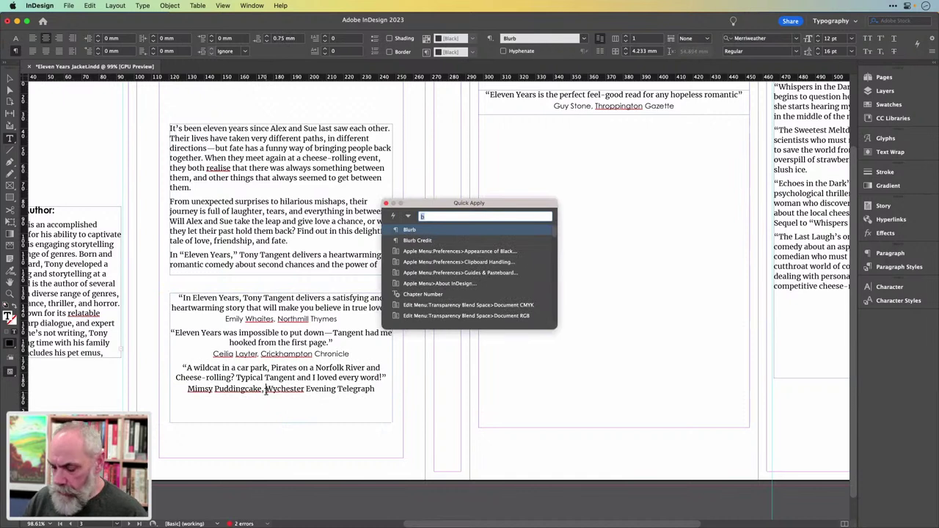
pyautogui.press('Down')
pyautogui.press('Return')
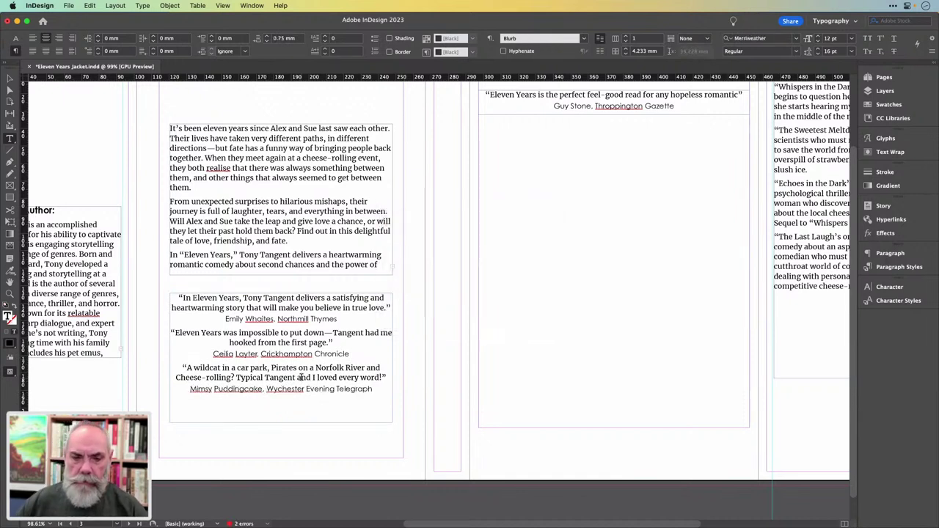
# - Deselect the back cover review frame and display the document's page overview
pyautogui.press('Escape')
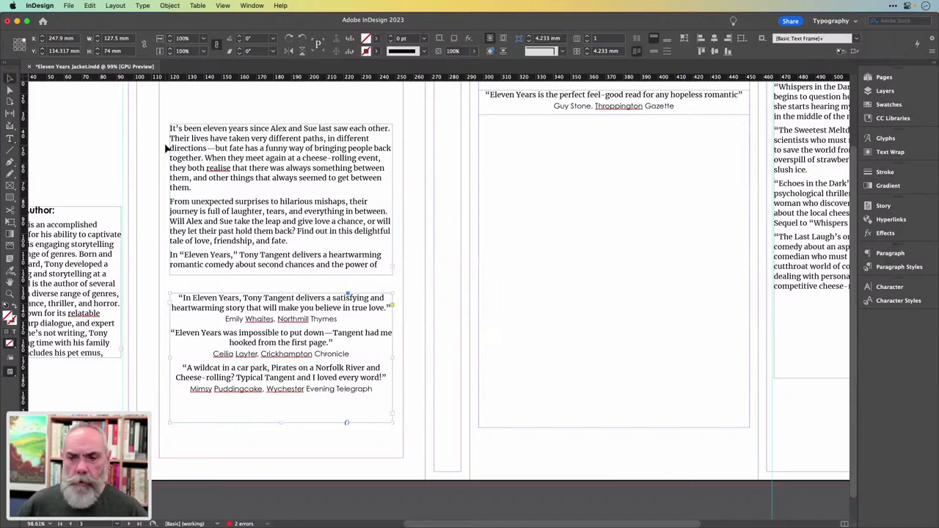
pyautogui.press('super+minus')
pyautogui.click(160, 148)
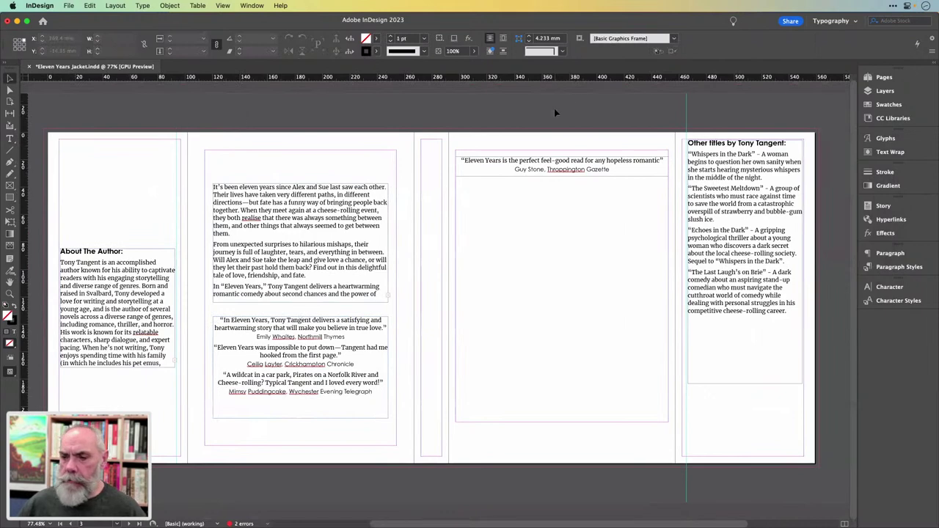
pyautogui.click(863, 78)
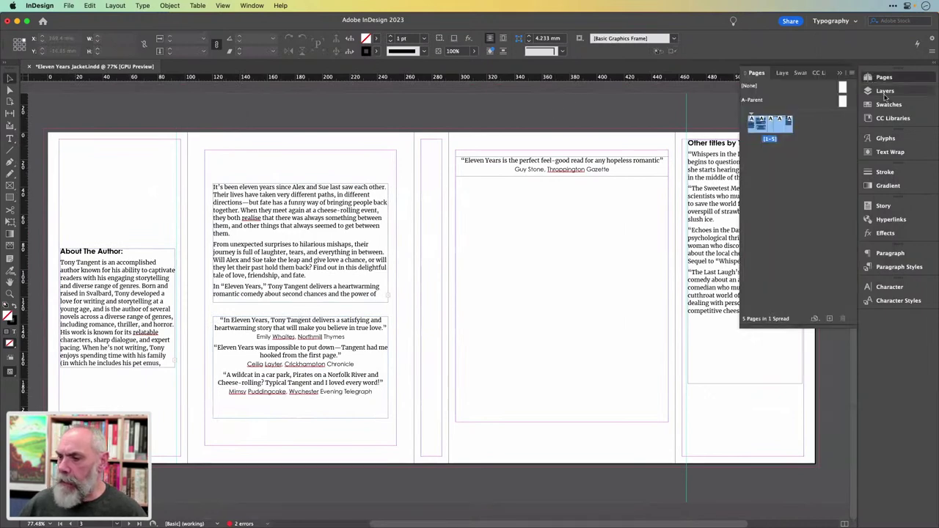